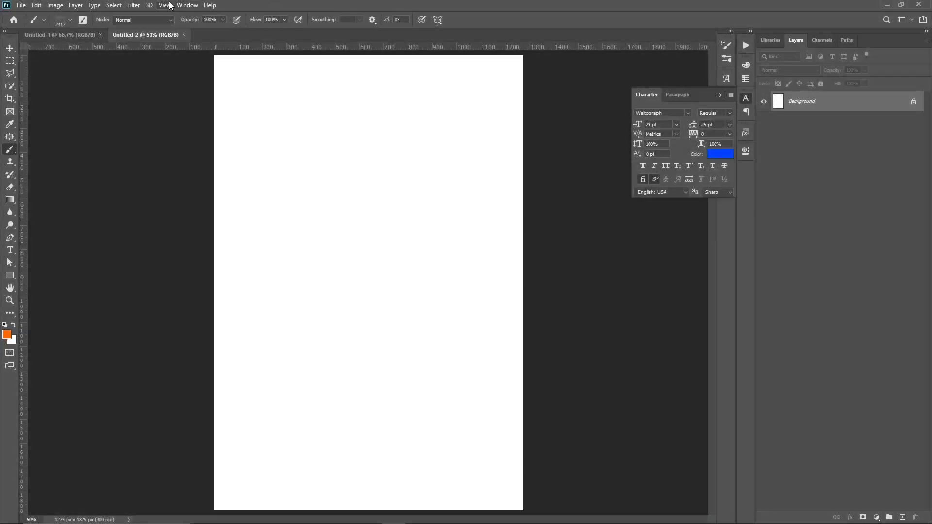
Add a guide layout with 39 px margins on every side of the canvas
left_click(165, 5)
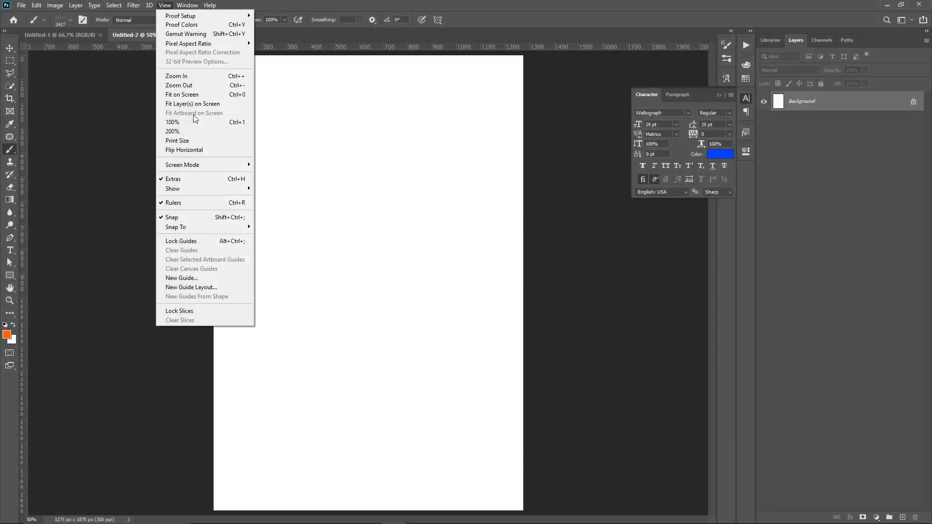
left_click(203, 287)
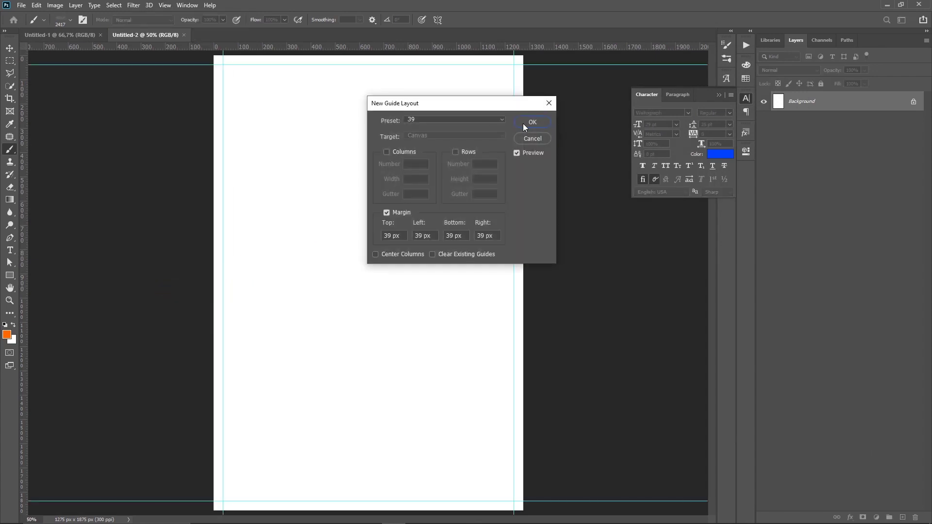
left_click(523, 124)
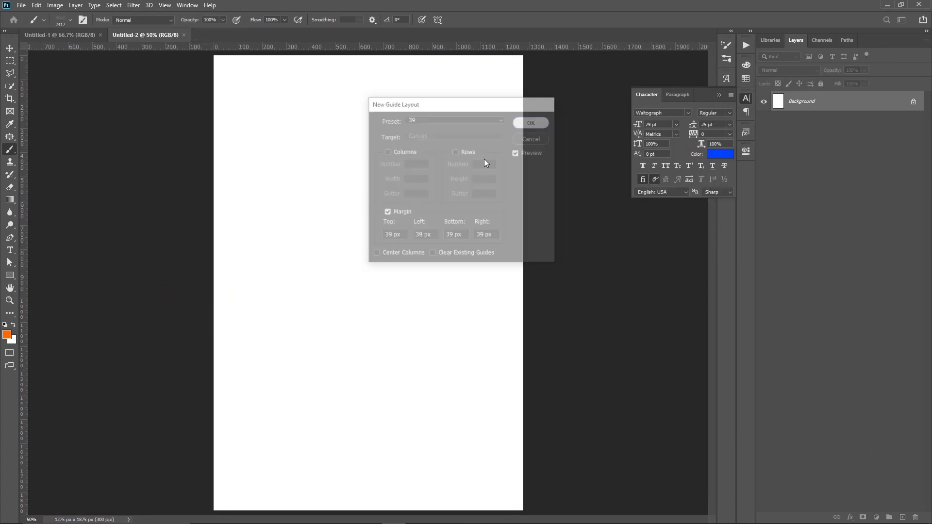
Add a second guide layout using the 75 px margin preset, then collapse the Character panel
left_click(182, 6)
mouse_move(165, 4)
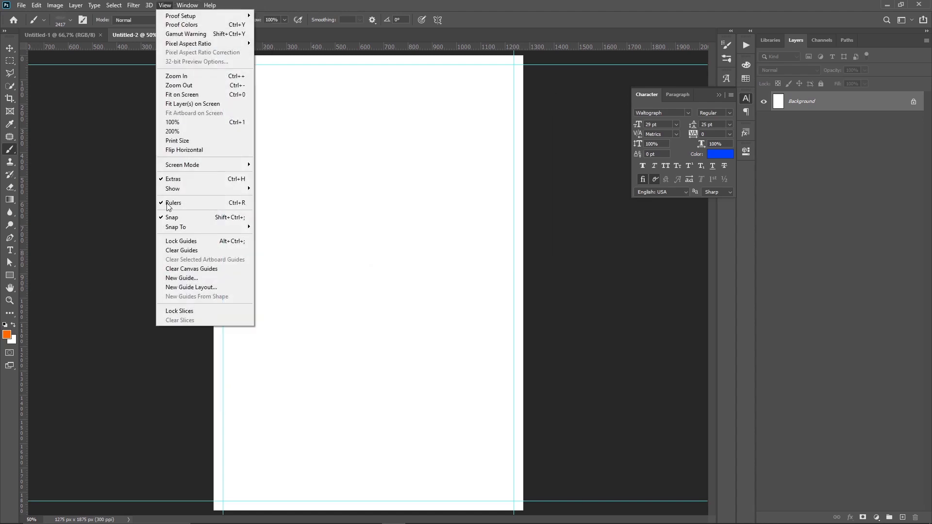
left_click(195, 290)
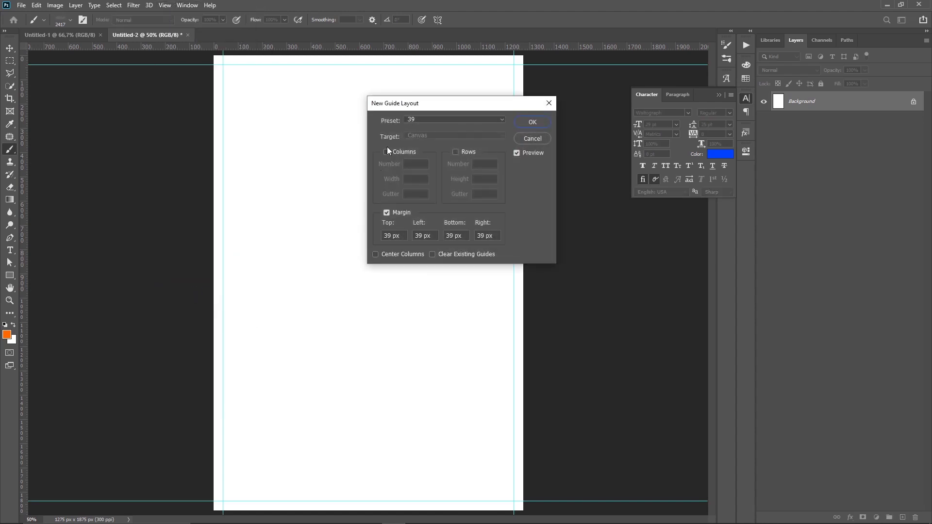
left_click(437, 119)
left_click(429, 200)
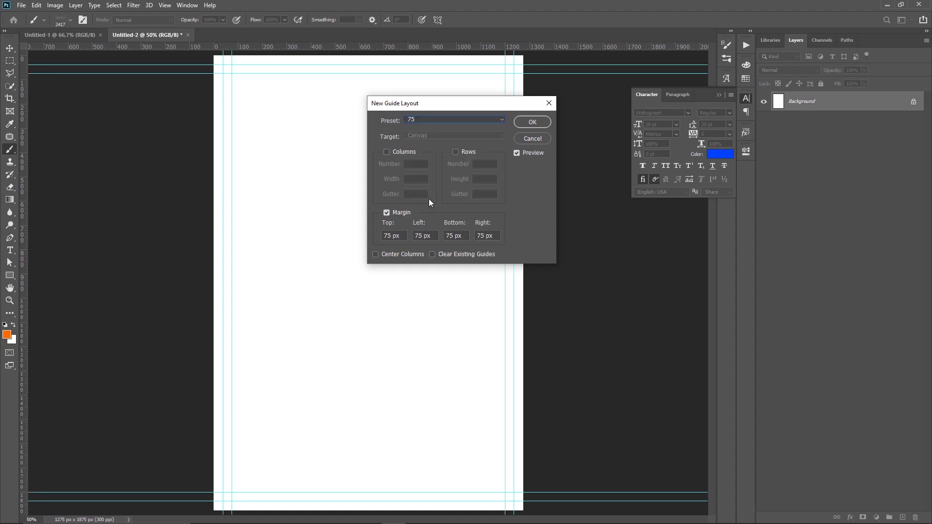
left_click(516, 122)
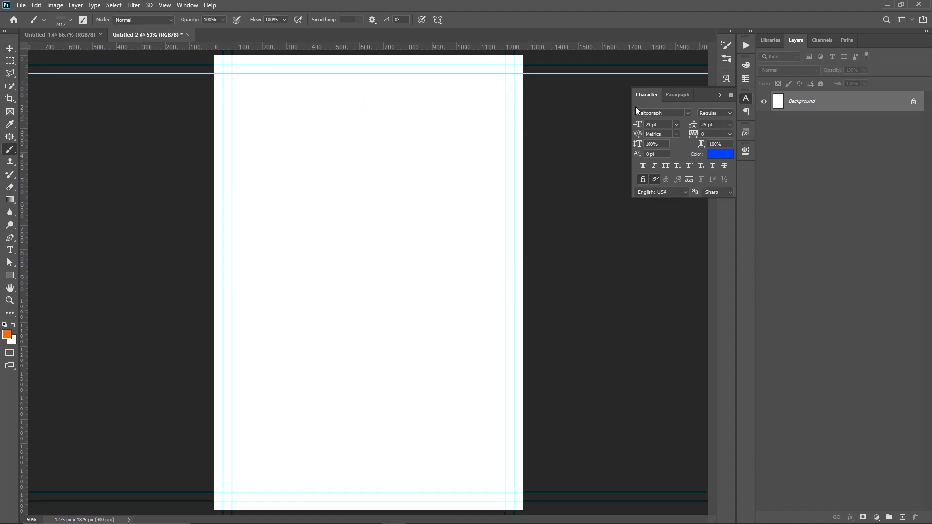
left_click(719, 96)
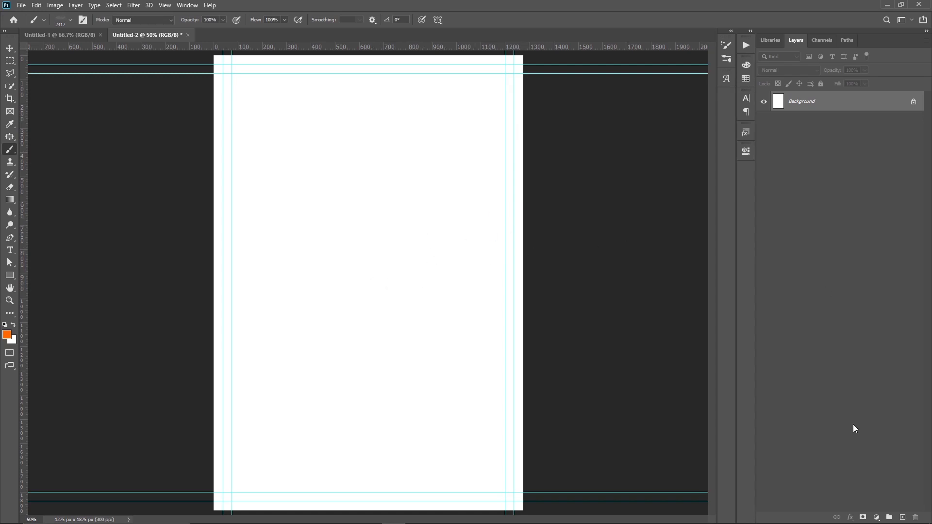
On a new layer, paint one orange DryBrush6 stroke at 1138 px across the upper poster
left_click(902, 517)
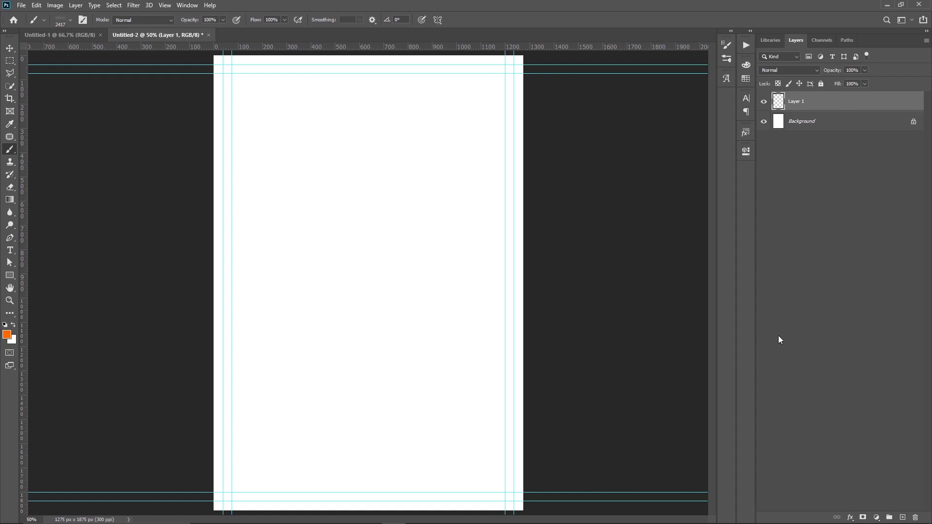
right_click(310, 187)
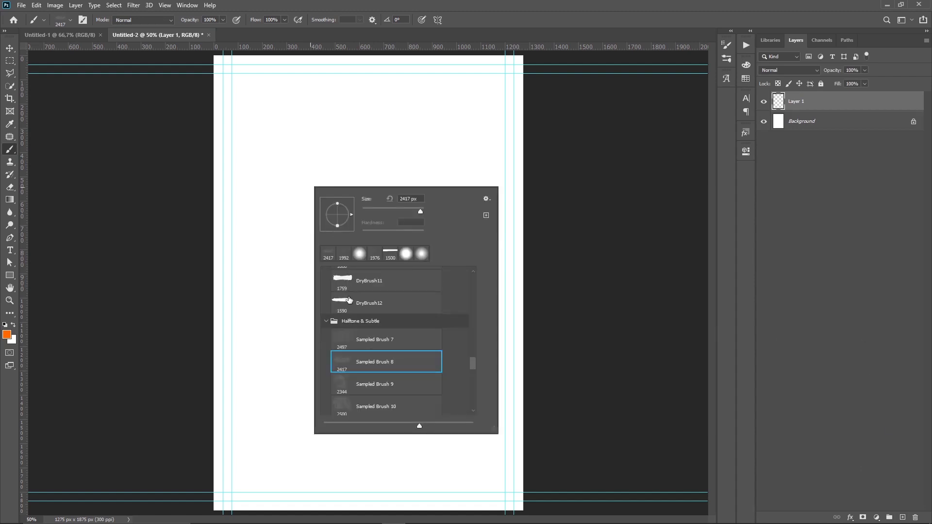
scroll(349, 299, "up", 2)
scroll(352, 310, "up", 2)
scroll(354, 318, "up", 2)
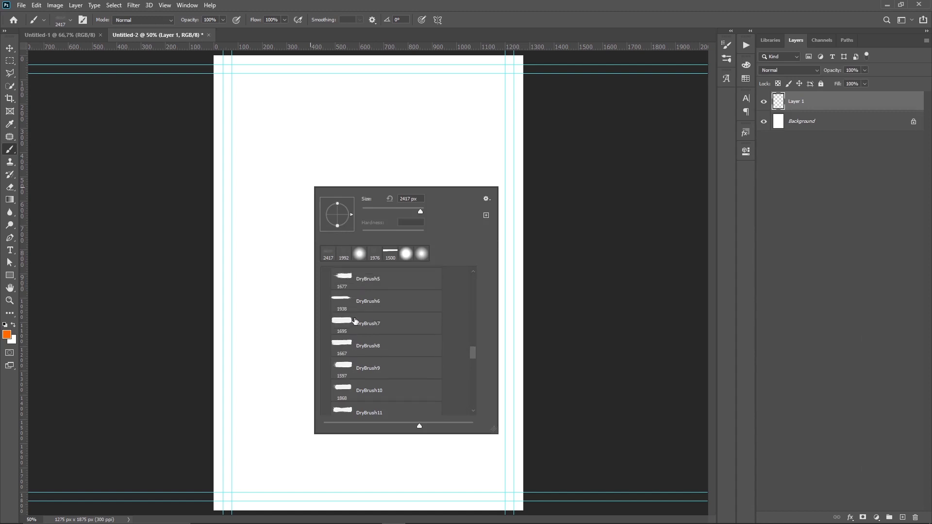
scroll(356, 321, "up", 2)
scroll(356, 321, "up", 2)
scroll(358, 320, "up", 1)
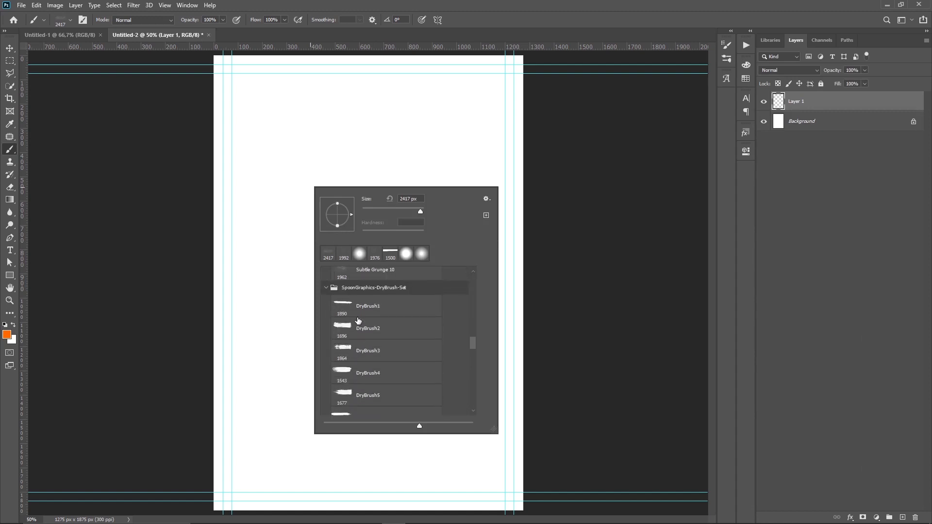
scroll(358, 323, "down", 2)
scroll(360, 340, "down", 2)
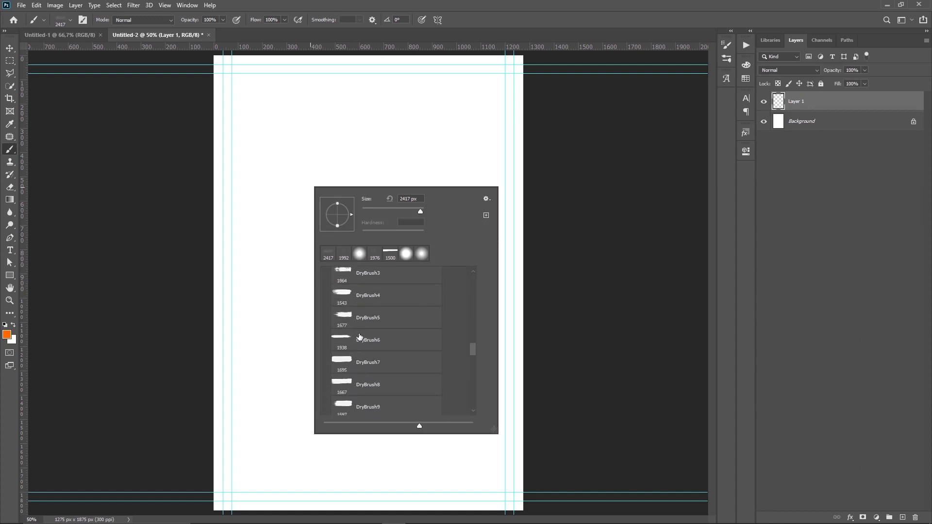
left_click(358, 340)
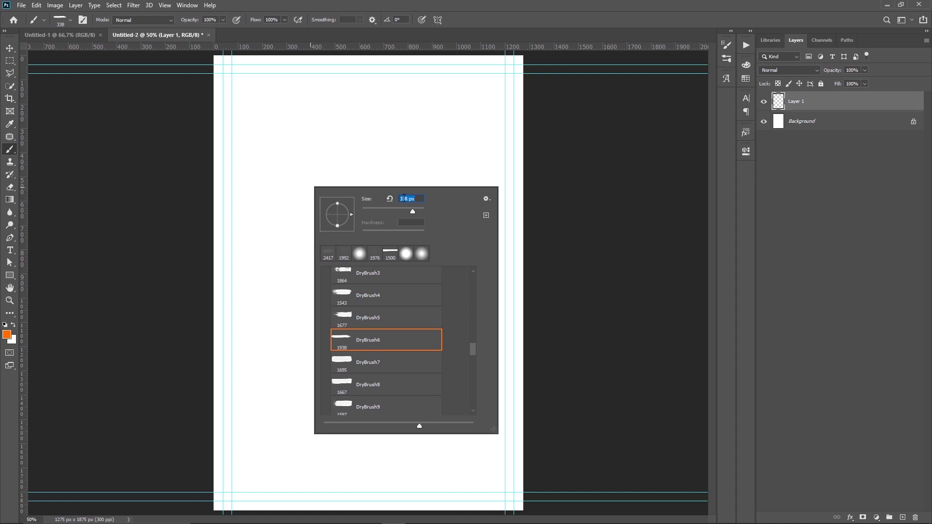
type("1138")
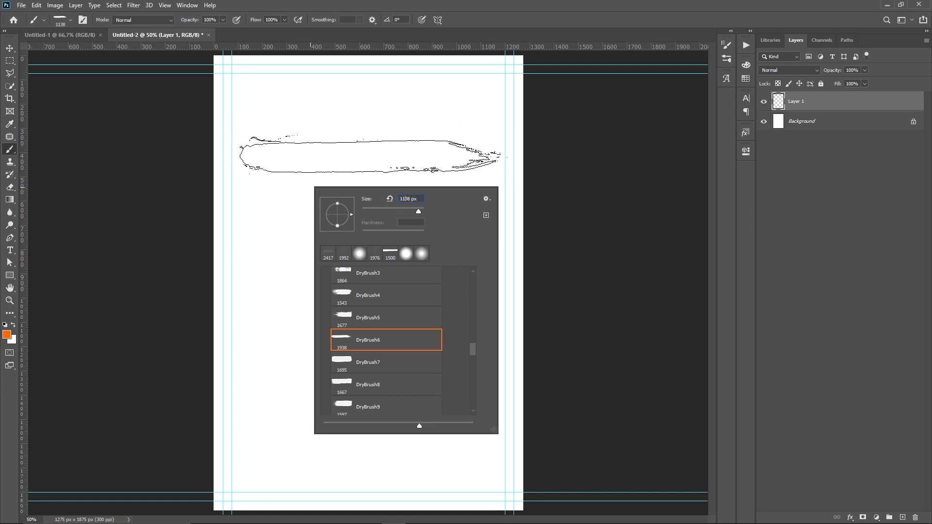
left_click(370, 156)
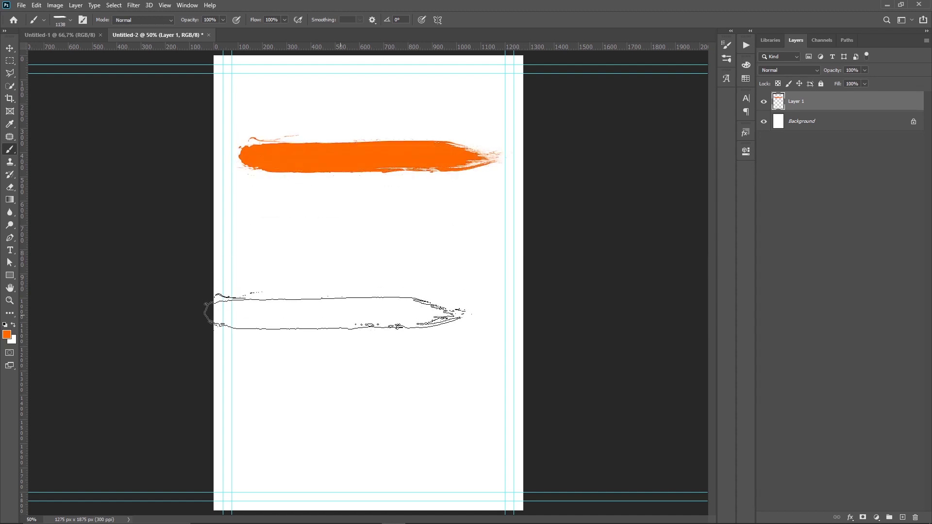
Alt-drag a copy of the stroke below the original and rotate it 180°
key("v")
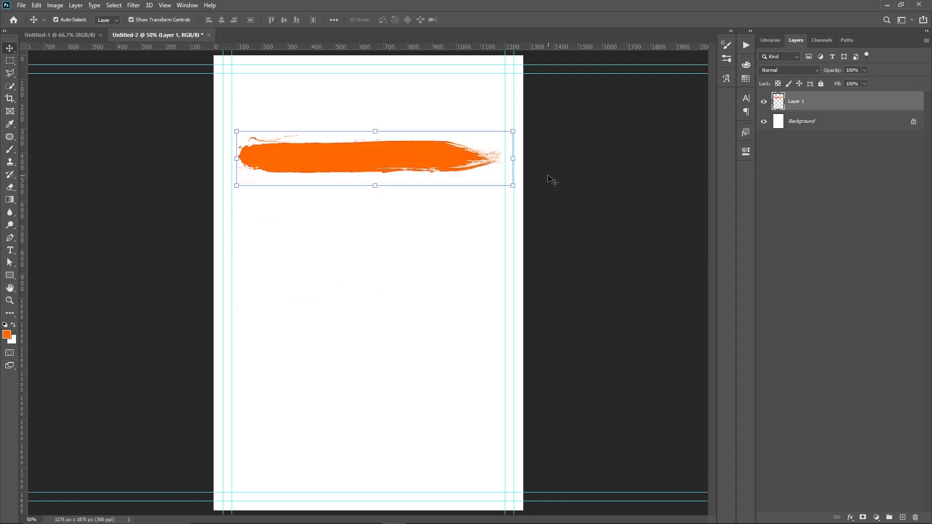
mouse_move(385, 162)
left_mouse_down()
mouse_move(380, 254)
mouse_move(379, 209)
left_mouse_up()
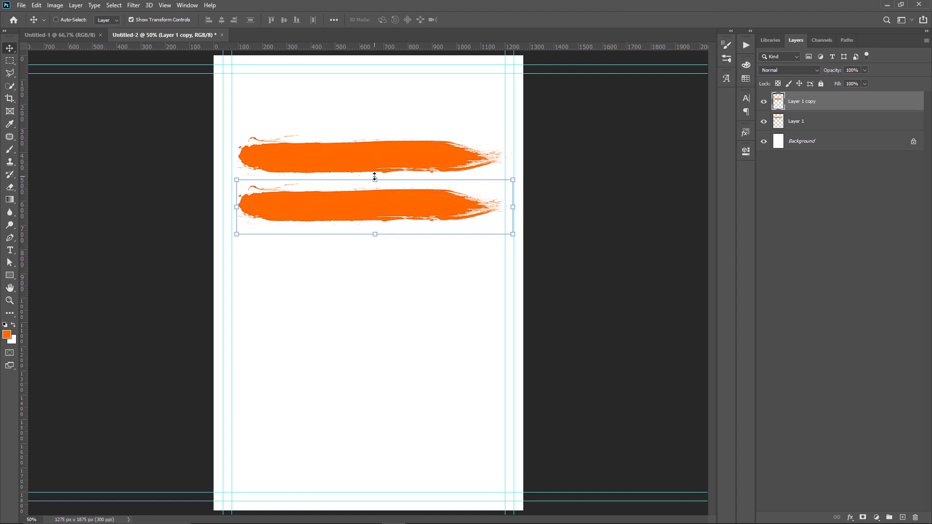
key("ctrl+t")
mouse_move(380, 169)
left_mouse_down()
mouse_move(368, 233)
mouse_move(382, 210)
left_mouse_up()
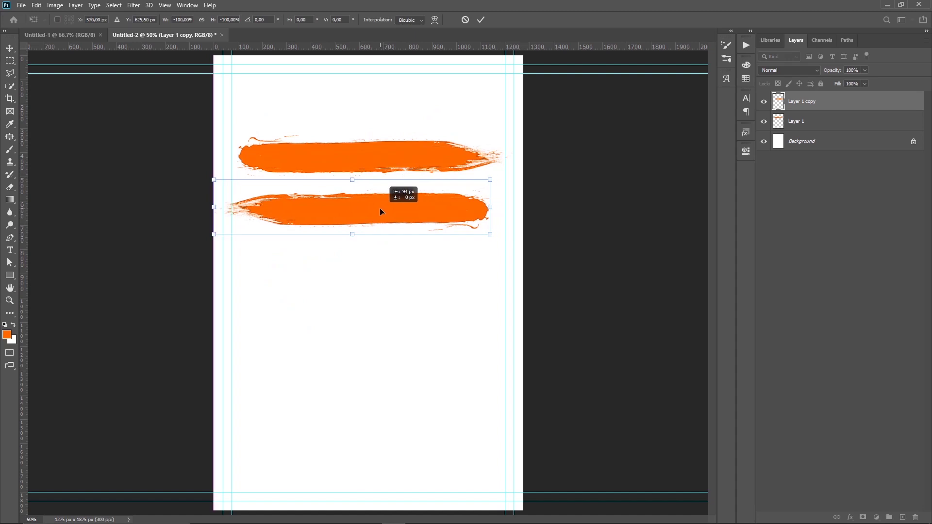
left_click_drag(380, 208, 380, 207)
key("Return")
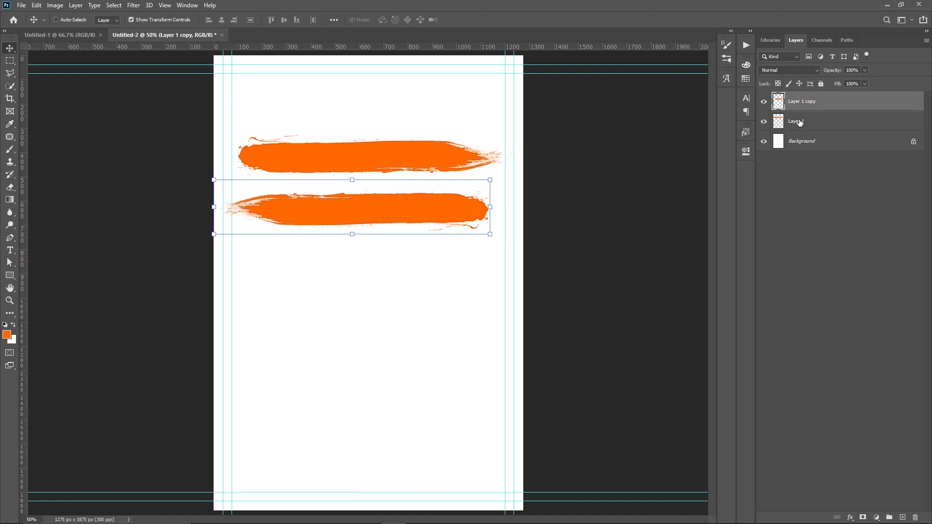
Duplicate the top stroke as a third one below, adjust spacing, and select all three
left_click(796, 121)
key("ctrl+j")
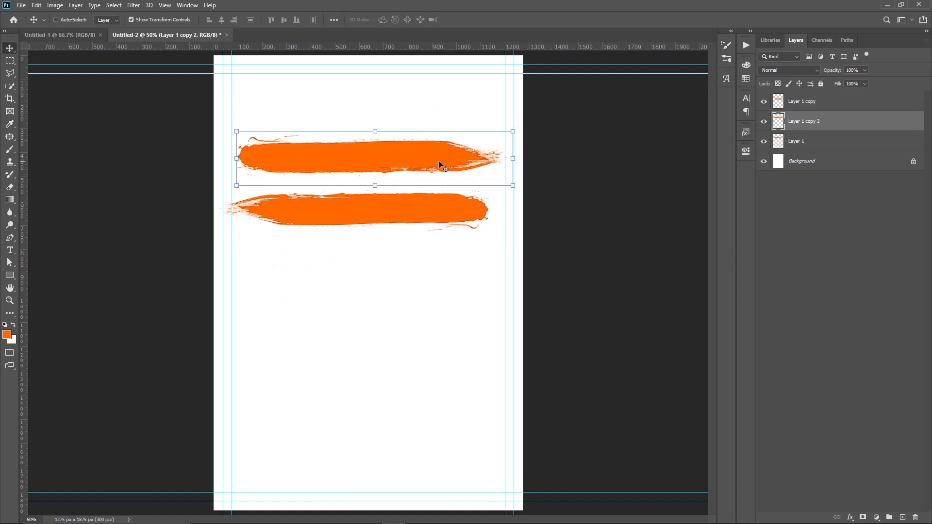
mouse_move(440, 161)
left_mouse_down()
mouse_move(432, 275)
mouse_move(430, 261)
left_mouse_up()
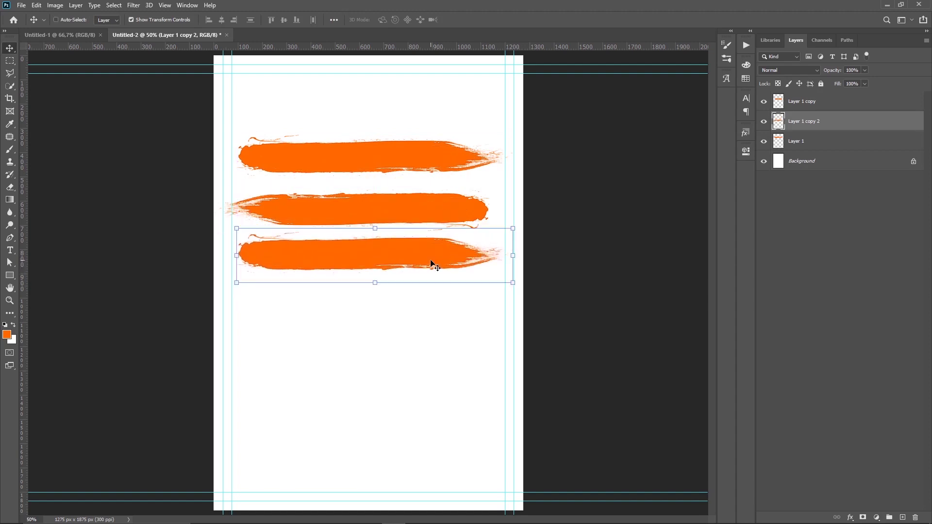
left_click(808, 145)
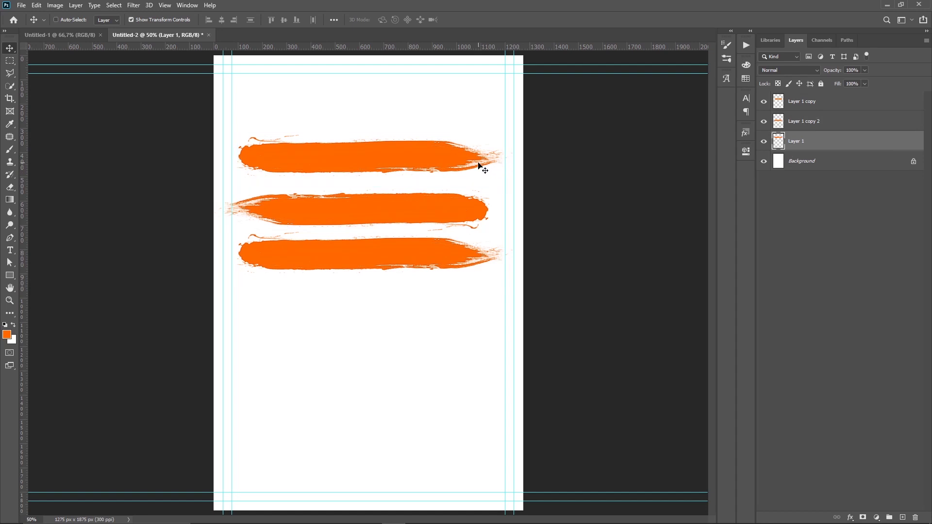
left_click_drag(479, 165, 479, 172)
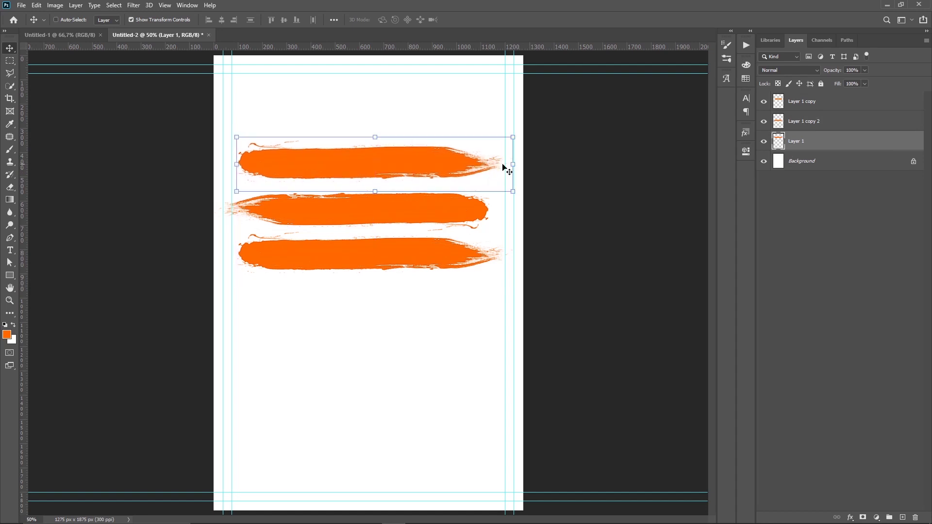
left_click(796, 108)
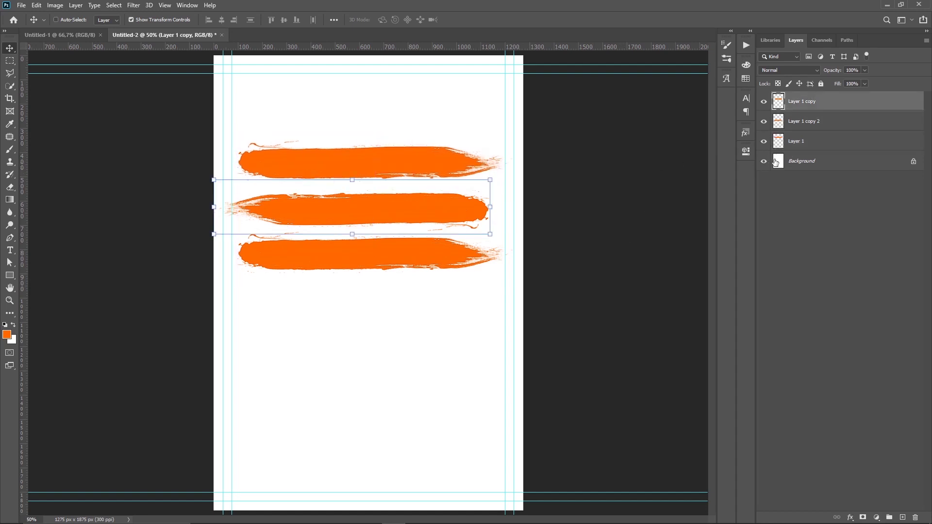
left_click(810, 143, "shift")
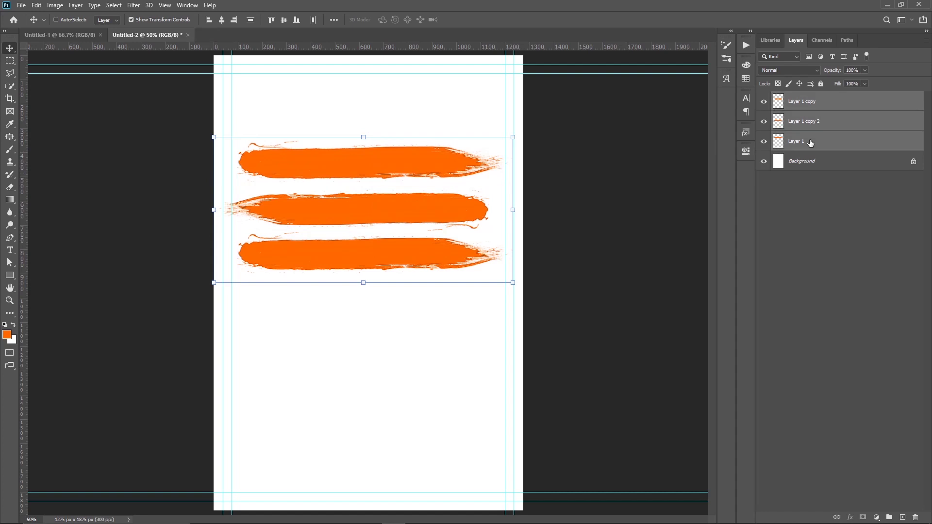
Shift the three strokes slightly and scale them down evenly about their centre
mouse_move(426, 218)
left_mouse_down()
mouse_move(431, 208)
mouse_move(432, 217)
left_mouse_up()
left_click(517, 137)
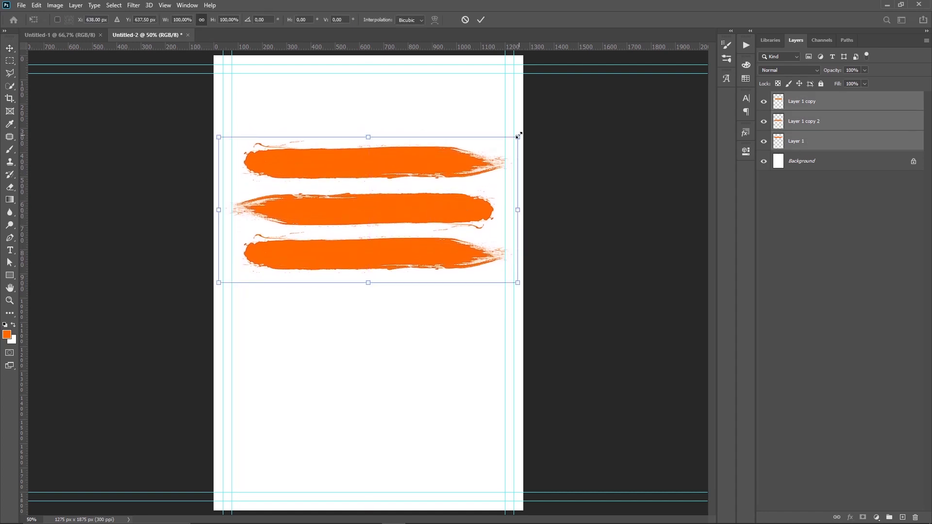
mouse_move(518, 137)
left_mouse_down()
mouse_move(499, 146)
mouse_move(510, 141)
left_mouse_up()
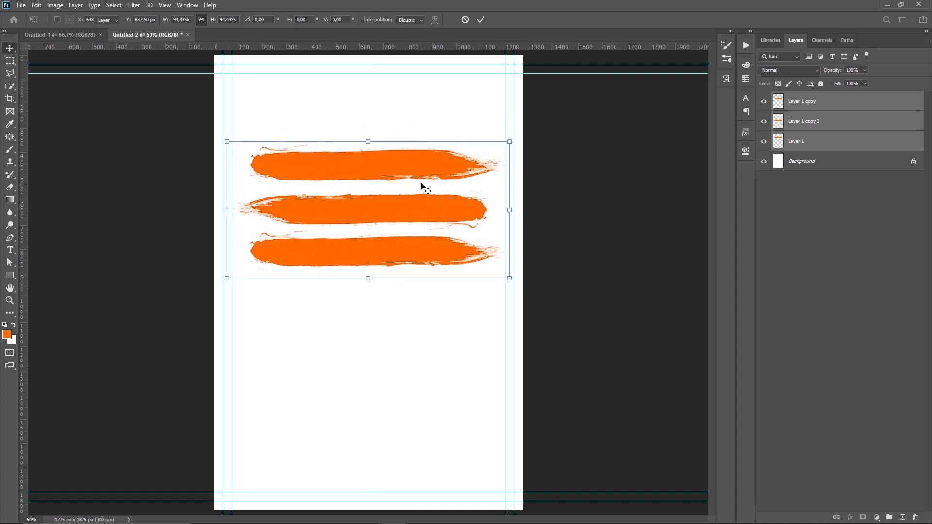
key("Return")
Group the three stroke layers as 'Brush' and add an empty layer above Background
left_click(795, 191)
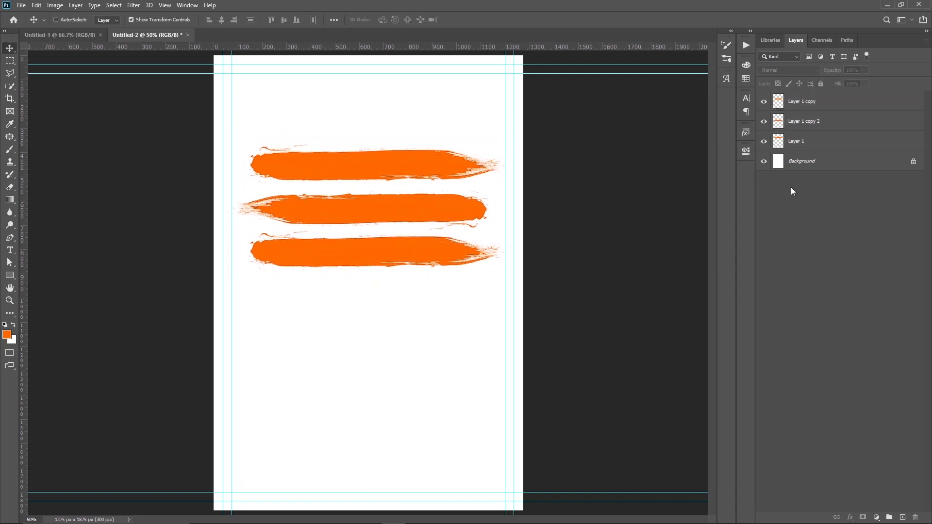
left_click(806, 146)
left_click(826, 100, "shift")
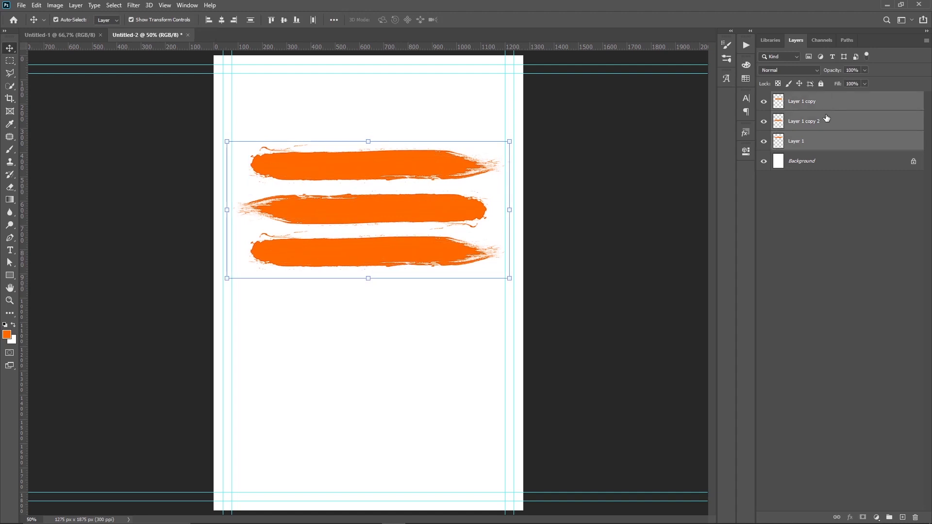
key("ctrl+g")
double_click(800, 98)
type("Brush")
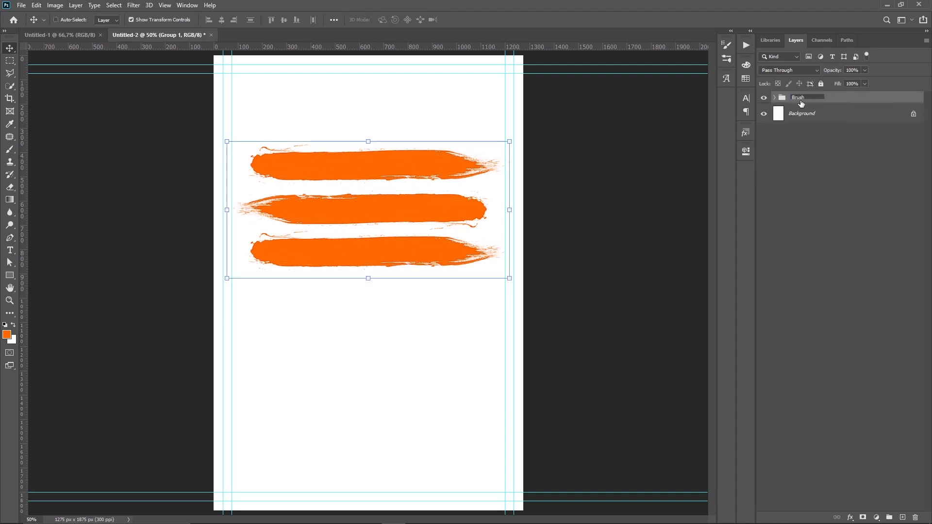
key("Return")
left_click(809, 114)
left_click(901, 517)
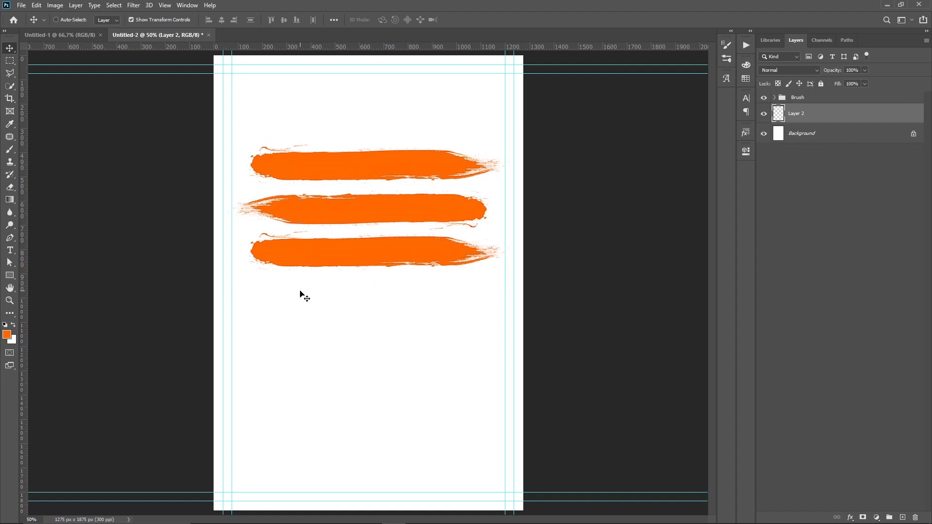
Paint a faint halftone texture on Layer 2 with Sampled Brush 7 from the halftone set
left_click(9, 155)
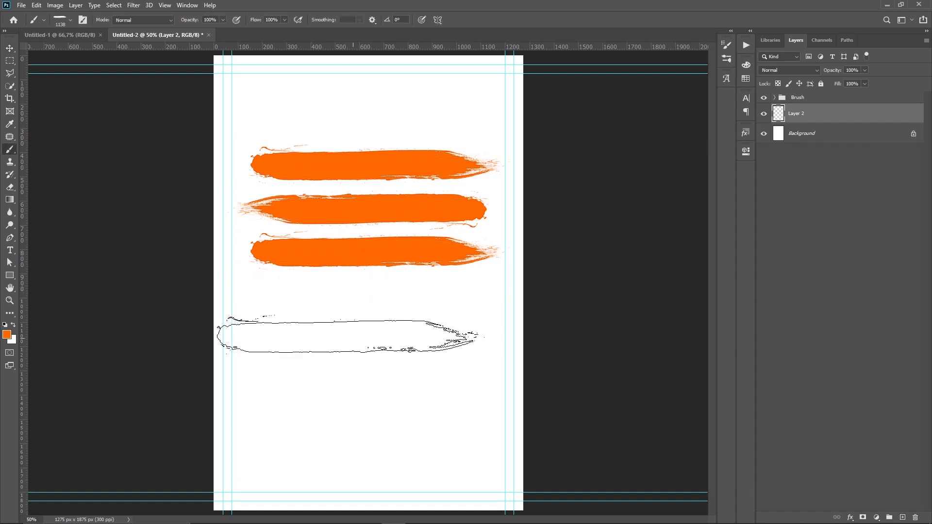
right_click(366, 316)
scroll(409, 365, "up", 2)
scroll(412, 374, "up", 1)
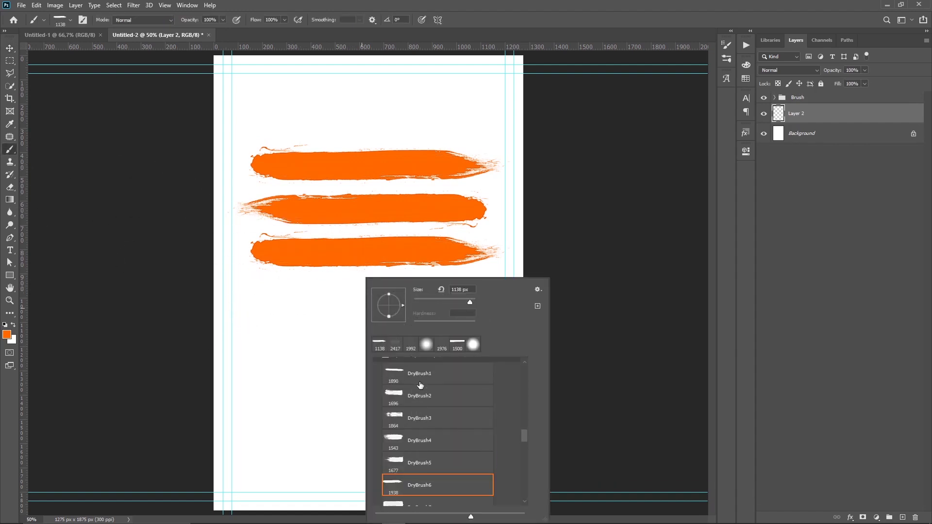
scroll(415, 384, "up", 1)
scroll(376, 383, "down", 1)
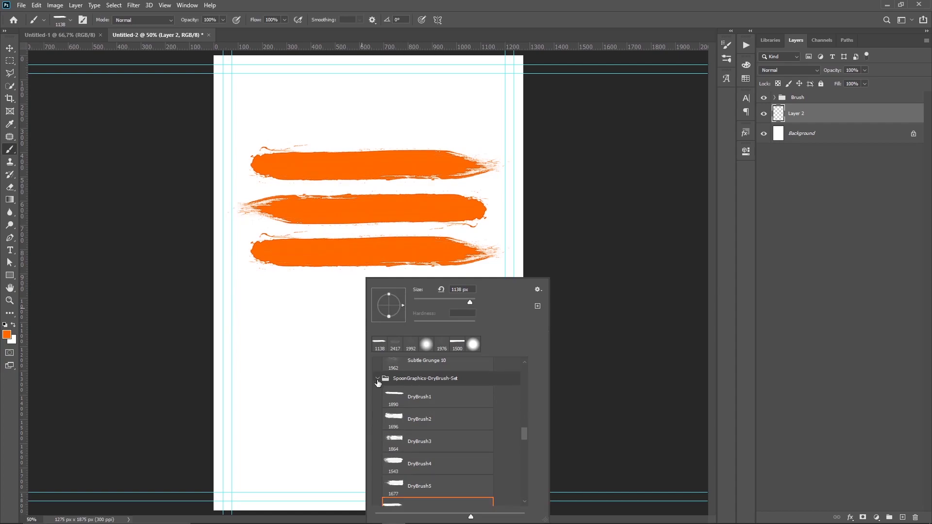
left_click(378, 378)
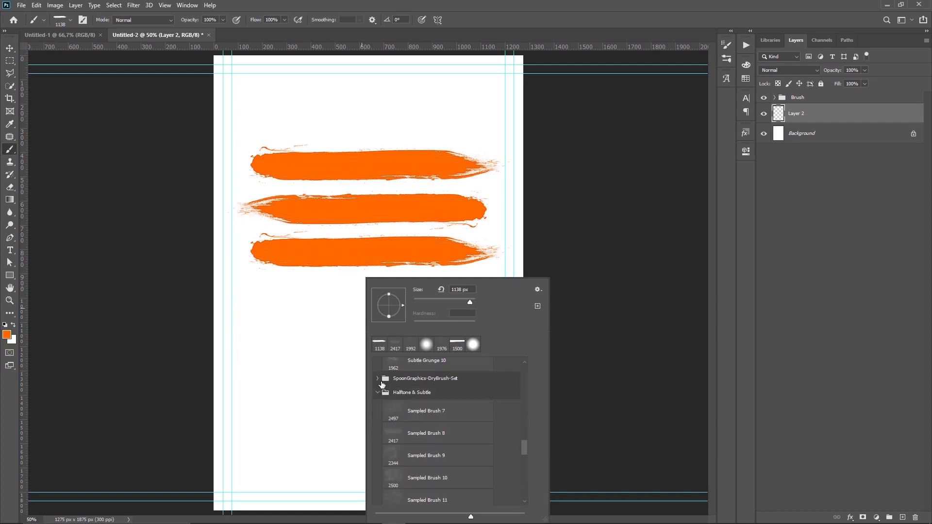
left_click(416, 411)
scroll(430, 412, "down", 1)
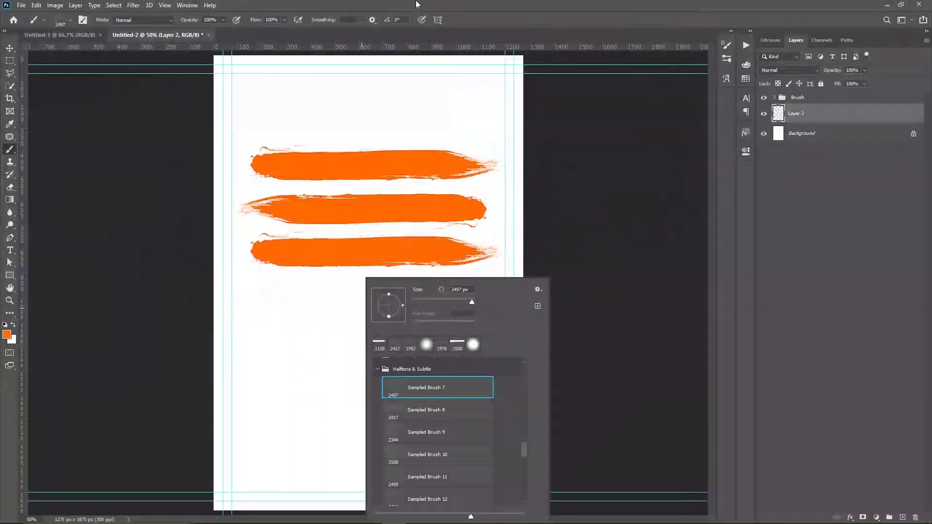
key("Return")
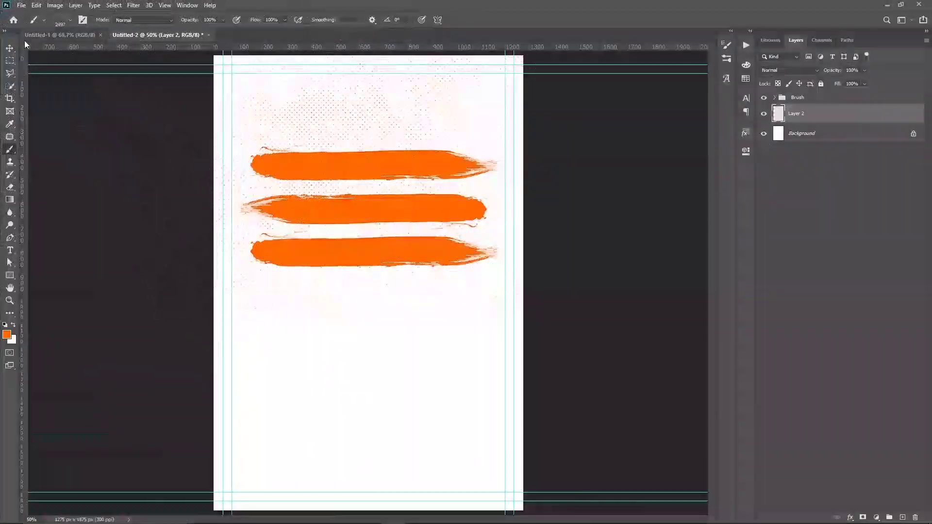
key("v")
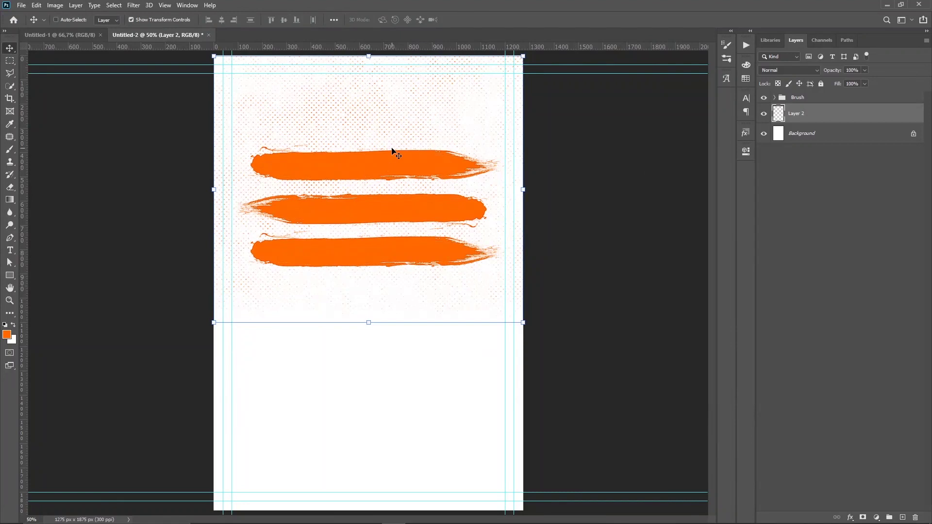
Move the halftone texture up, and place a 180°-rotated copy over the lower half
left_click_drag(393, 151, 394, 89)
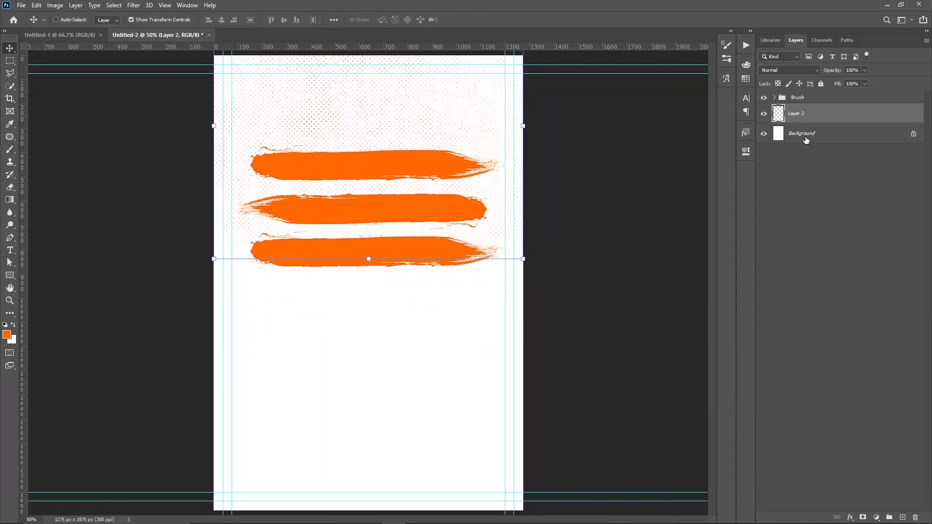
left_click_drag(437, 124, 434, 277)
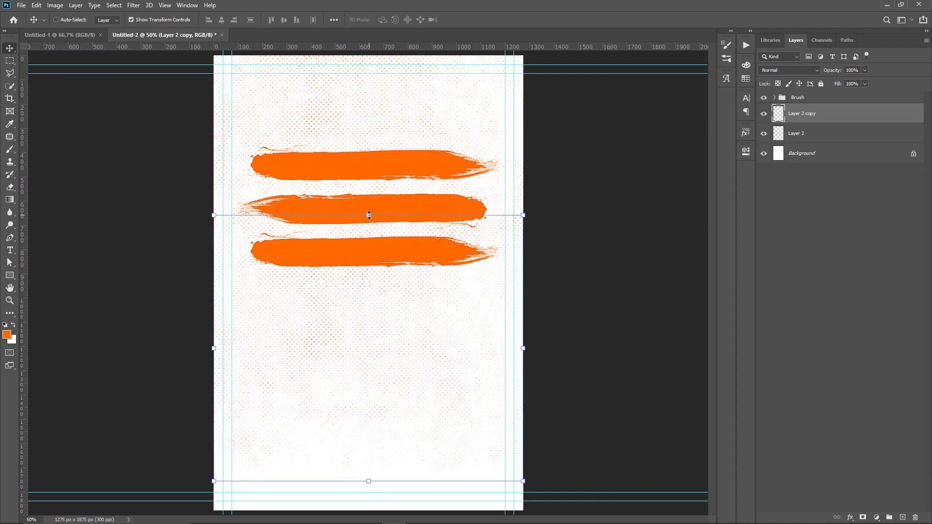
key("ctrl+t")
mouse_move(385, 194)
left_mouse_down()
mouse_move(452, 231)
mouse_move(366, 454)
mouse_move(353, 461)
left_mouse_up()
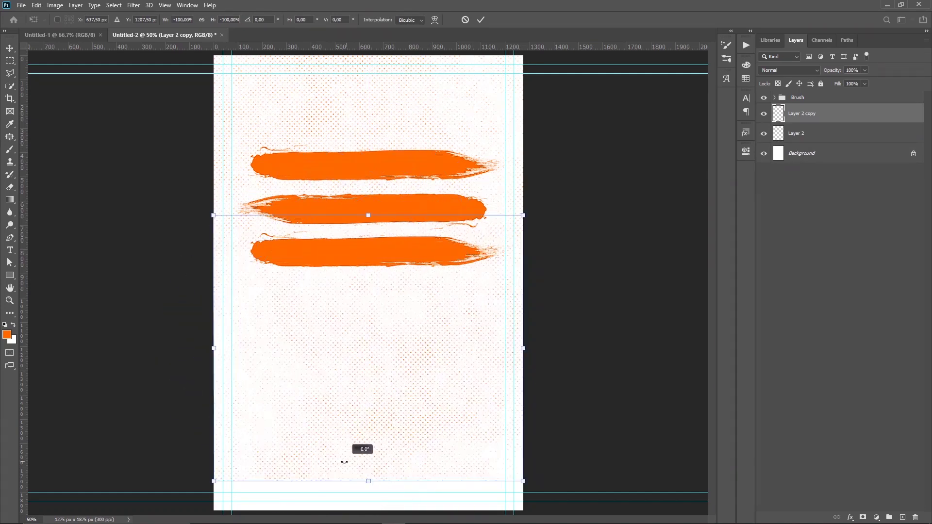
mouse_move(383, 268)
left_mouse_down()
mouse_move(387, 387)
mouse_move(381, 304)
left_mouse_up()
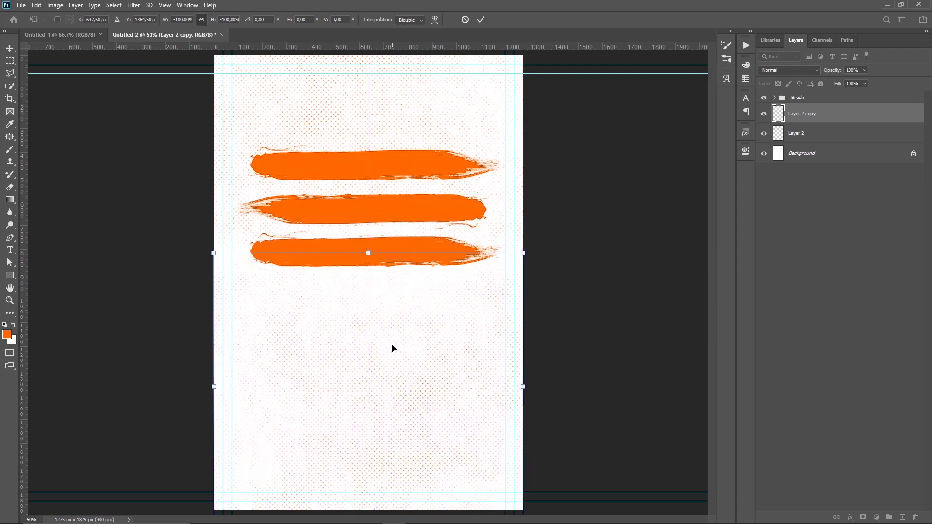
key("Return")
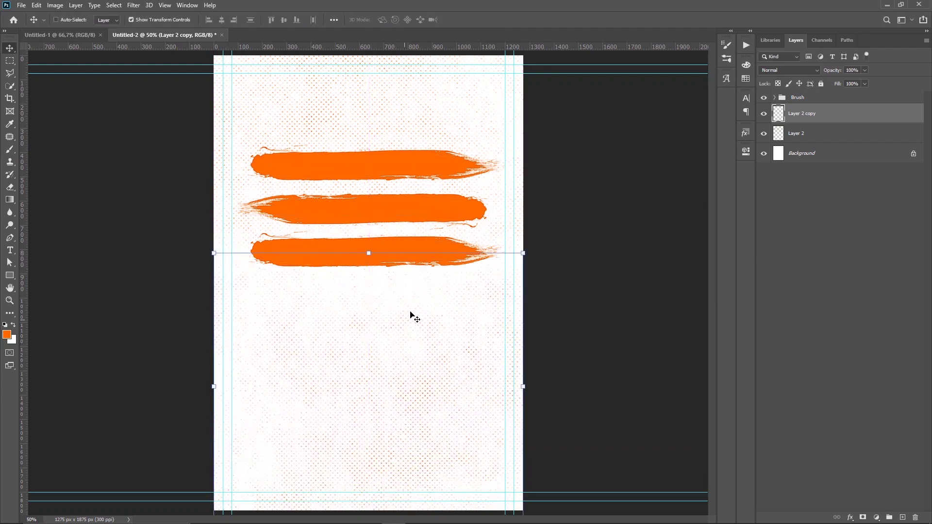
Group Layer 2 and Layer 2 copy together into Group 1
left_click(814, 222)
left_click(840, 136)
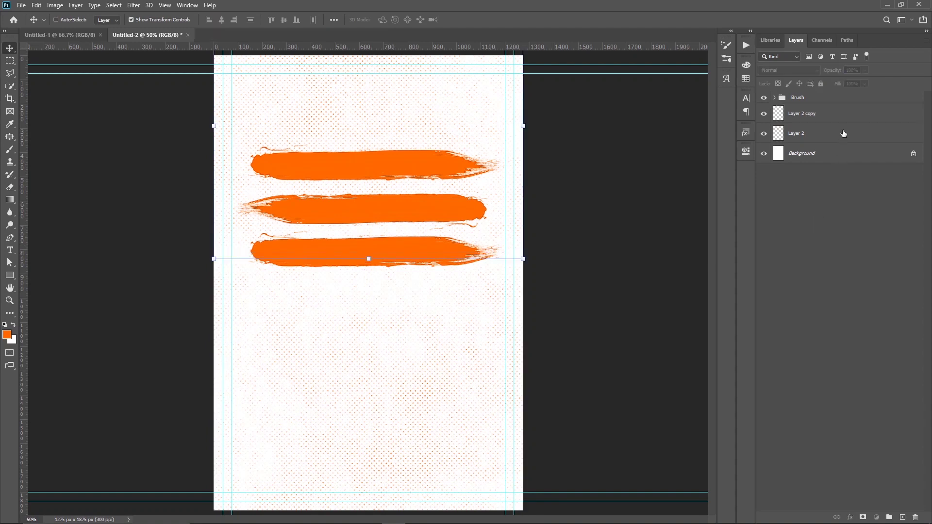
left_click(840, 122, "ctrl")
key("ctrl+g")
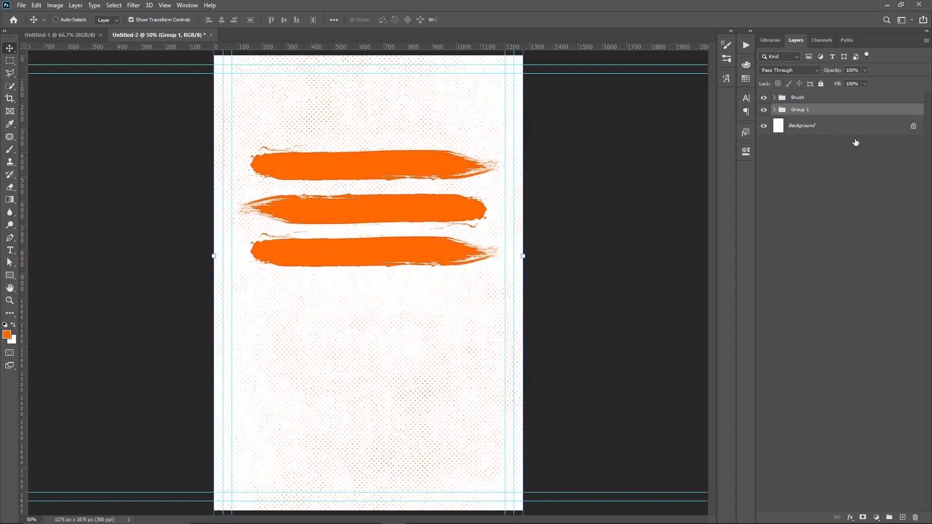
Give Group 1 a grey #626262 Color Overlay layer style
double_click(854, 110)
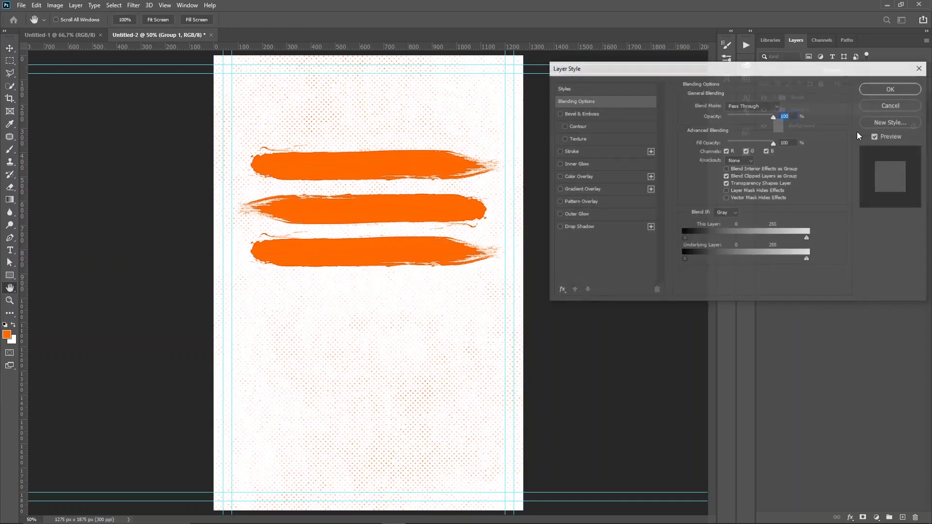
left_click(587, 178)
left_click(776, 111)
type("000000")
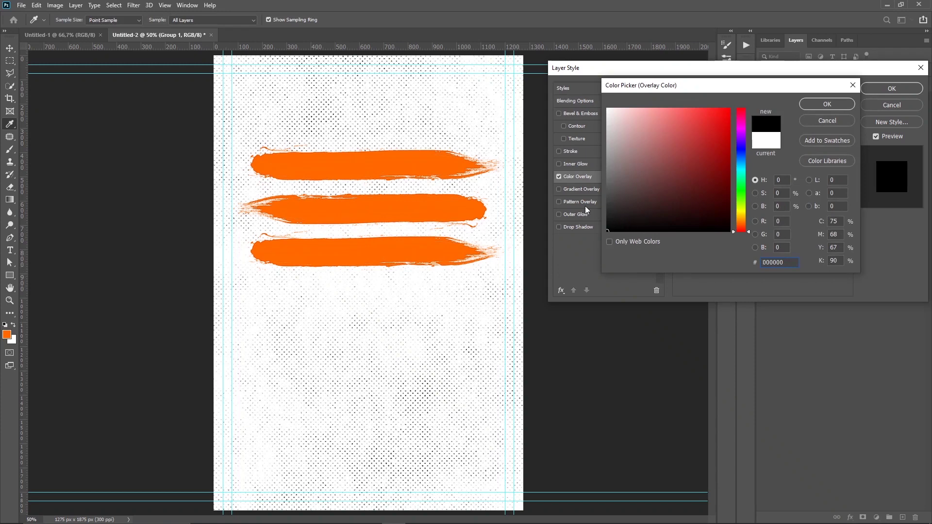
left_click(607, 205)
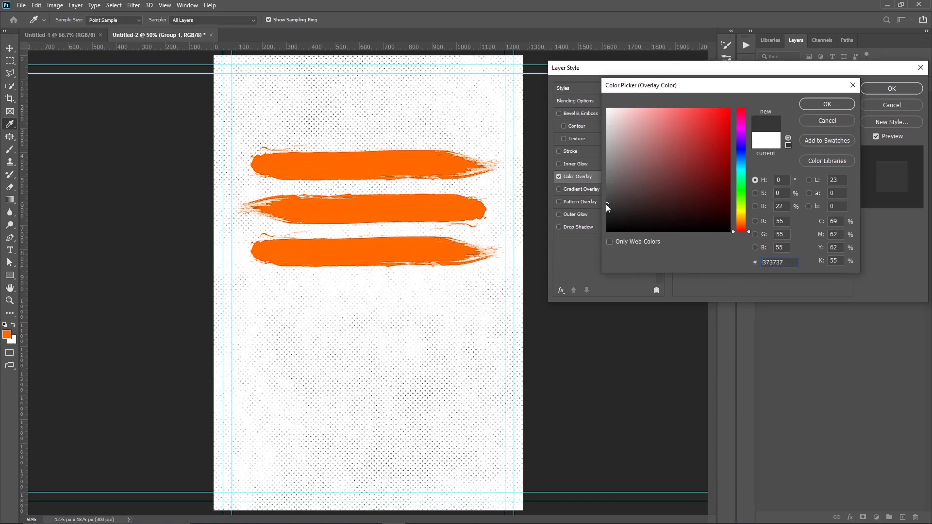
left_click_drag(618, 203, 606, 186)
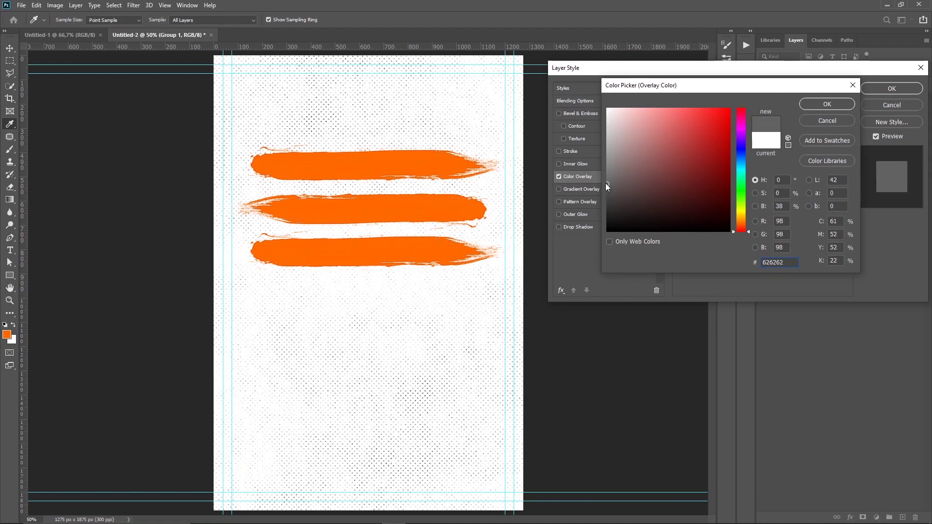
key("Return")
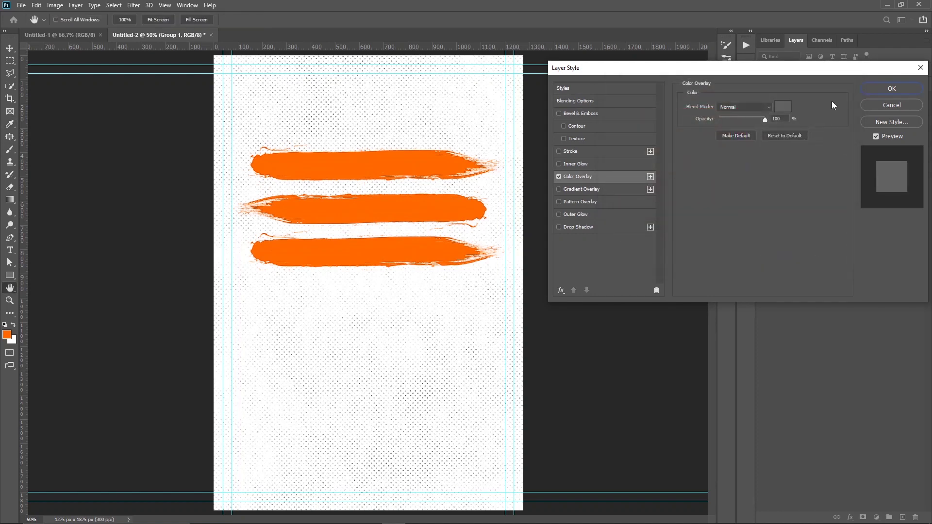
left_click(871, 92)
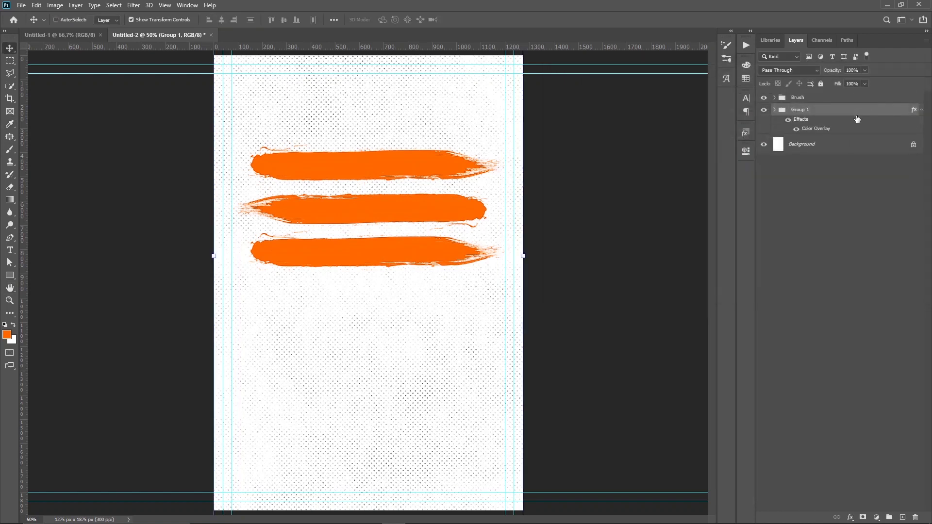
left_click(921, 111)
Set Group 1 opacity to 60% and add an empty layer above it
left_click(864, 70)
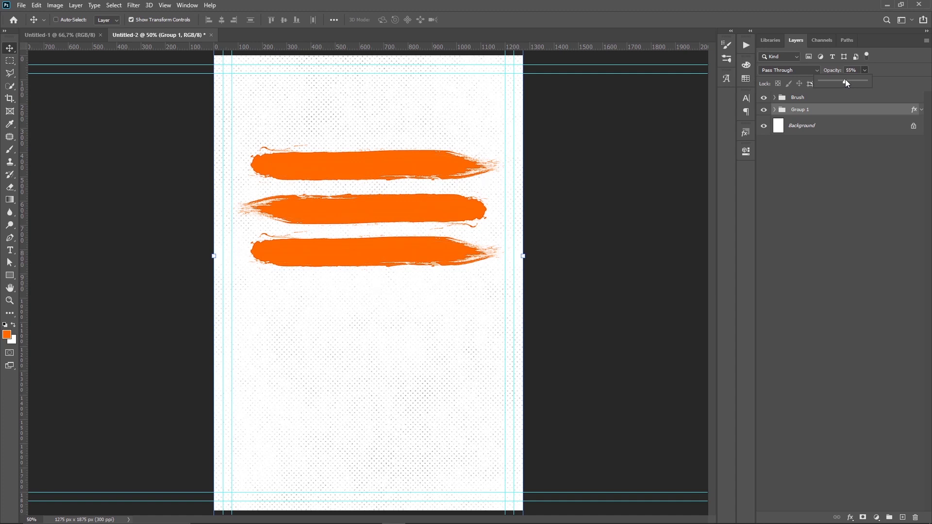
left_click(849, 182)
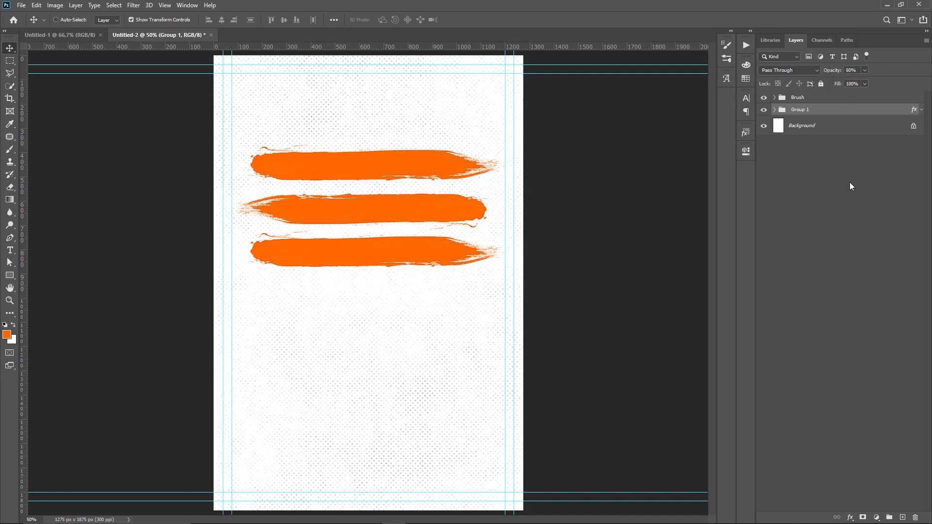
left_click(827, 113)
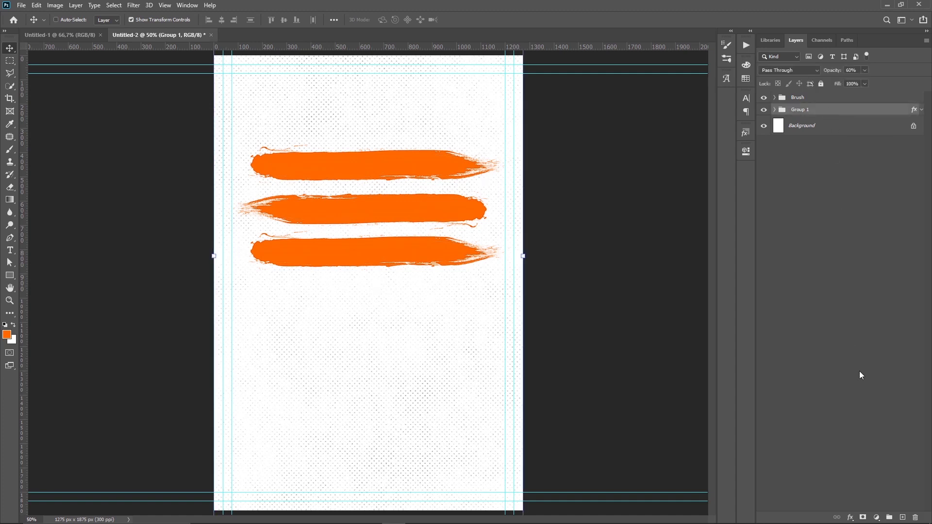
left_click(903, 517)
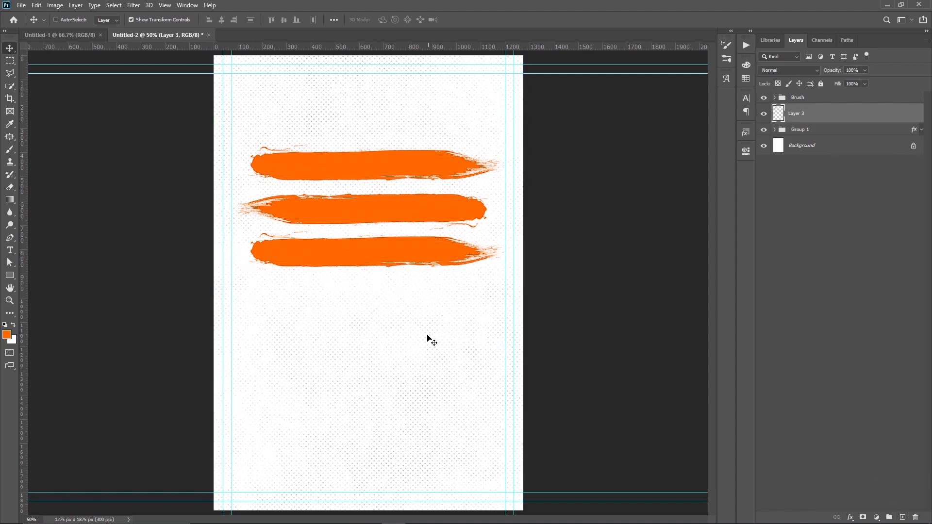
Paint a second halftone texture on Layer 3 with Sampled Brush 14 at 2494 px
left_click(9, 149)
right_click(356, 242)
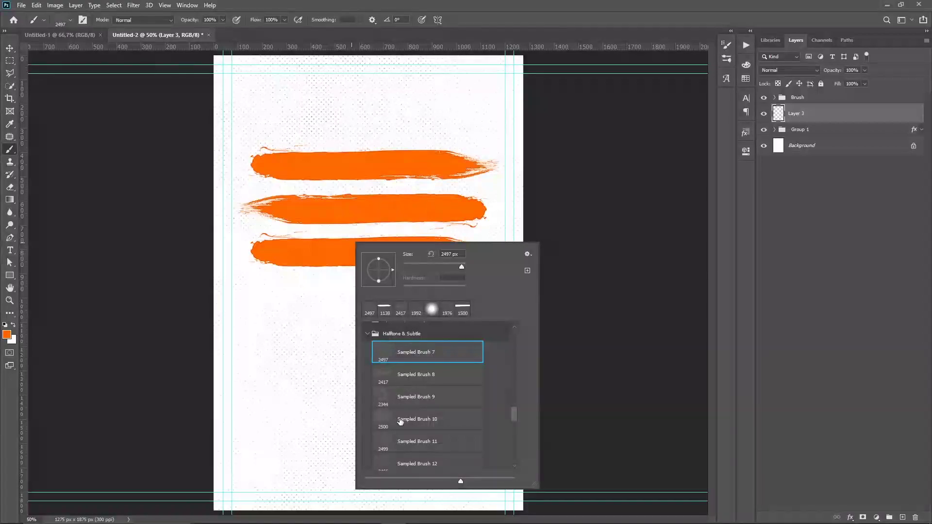
scroll(396, 402, "down", 1)
scroll(399, 401, "down", 1)
scroll(398, 402, "down", 1)
scroll(398, 402, "down", 1)
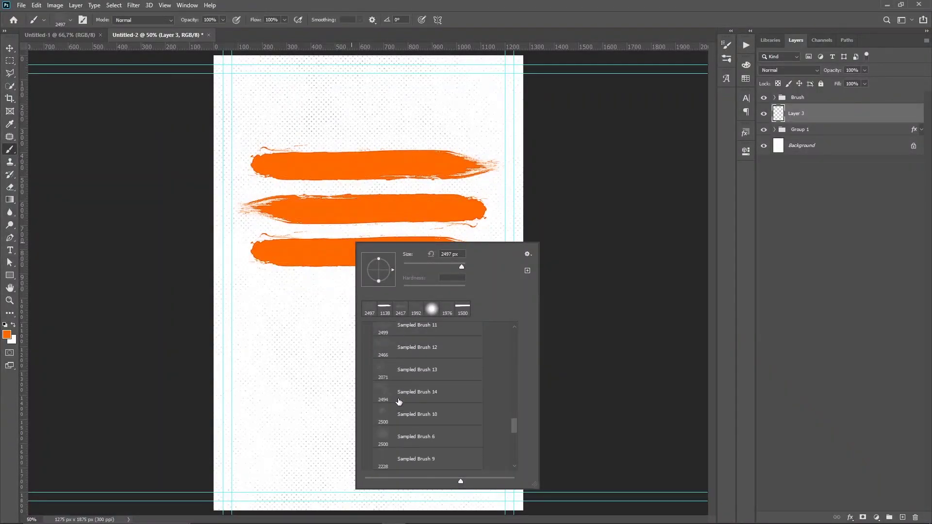
left_click(382, 389)
key("Return")
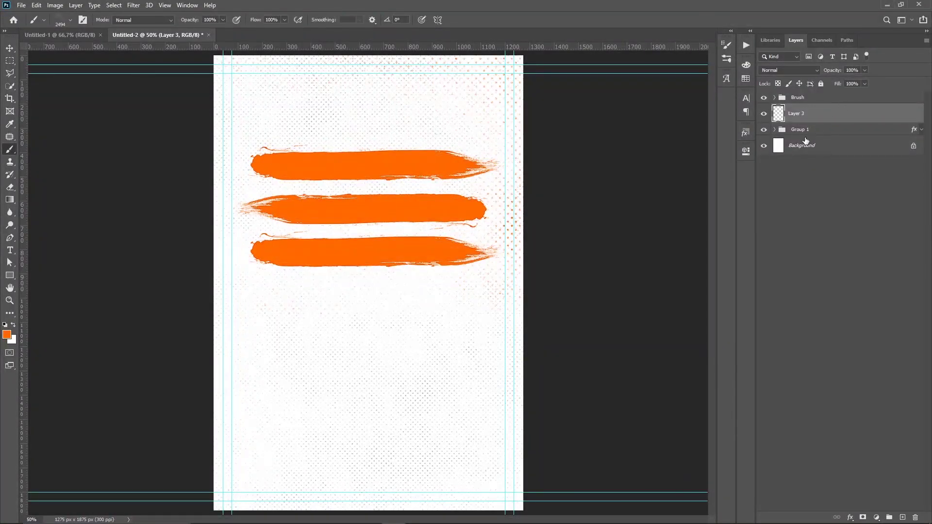
key("v")
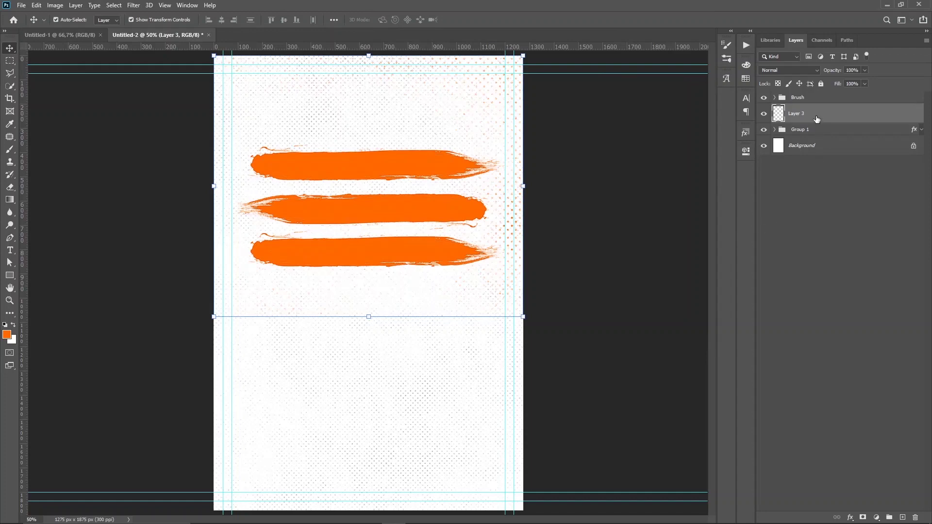
Merge Layer 3 with its duplicate and give the dot texture a Color Overlay
key("ctrl+j")
key("ctrl")
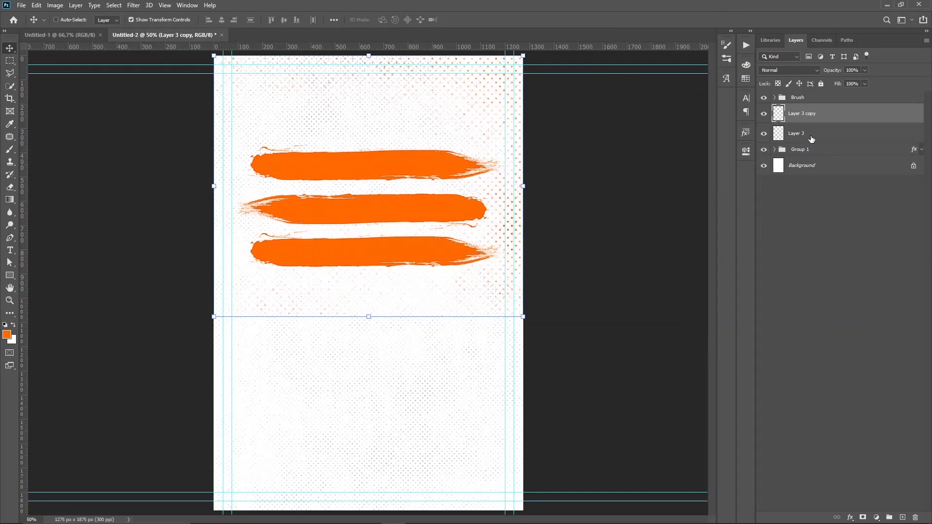
left_click(810, 135, "ctrl")
right_click(809, 129)
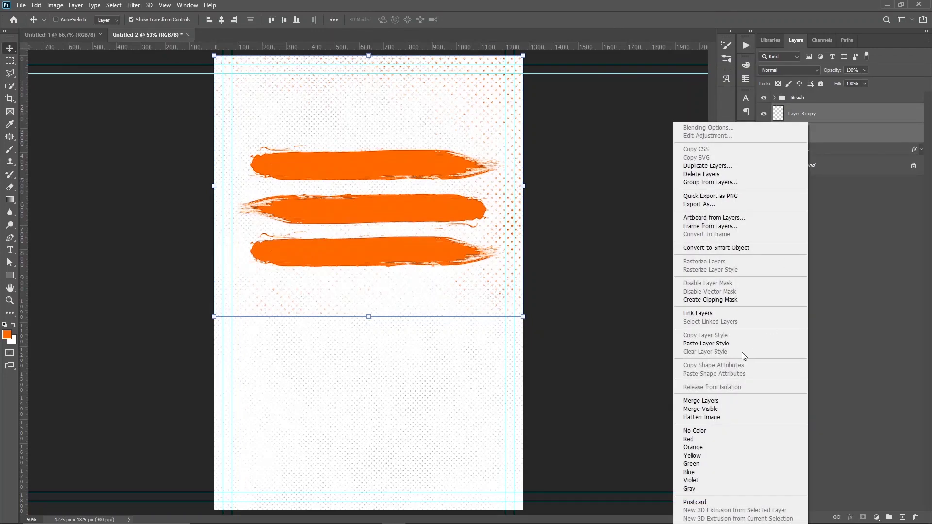
left_click(710, 400)
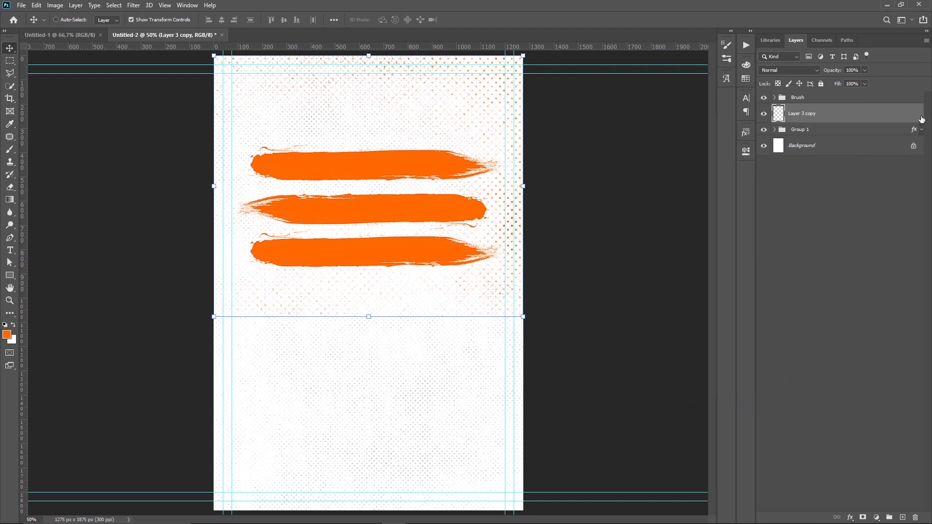
double_click(854, 113)
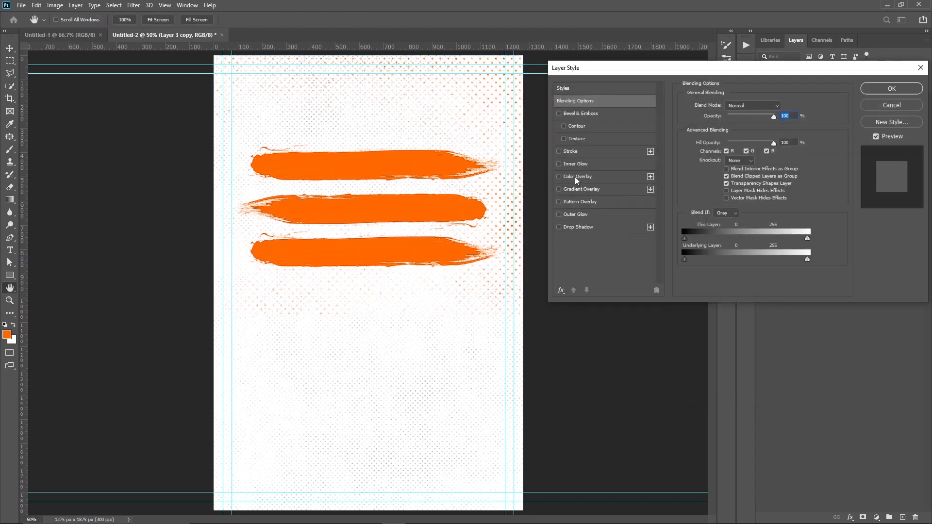
left_click(576, 178)
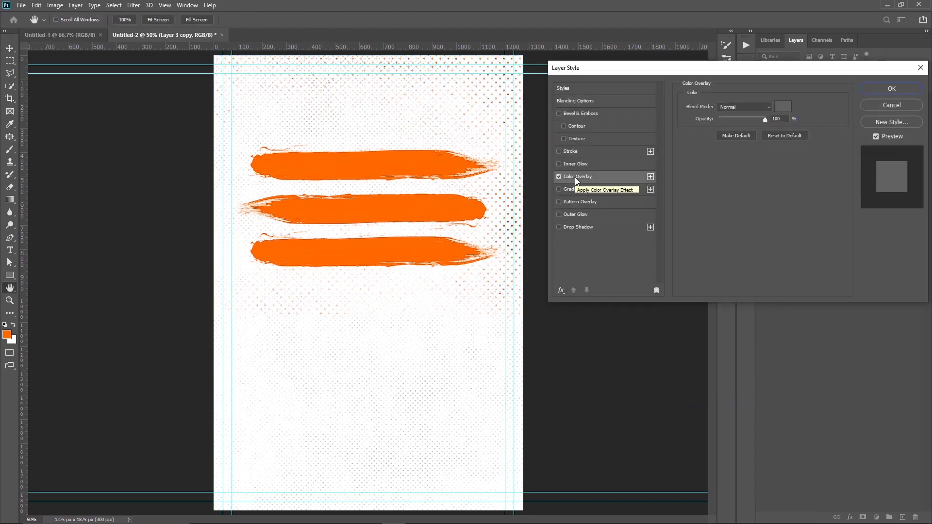
key("Return")
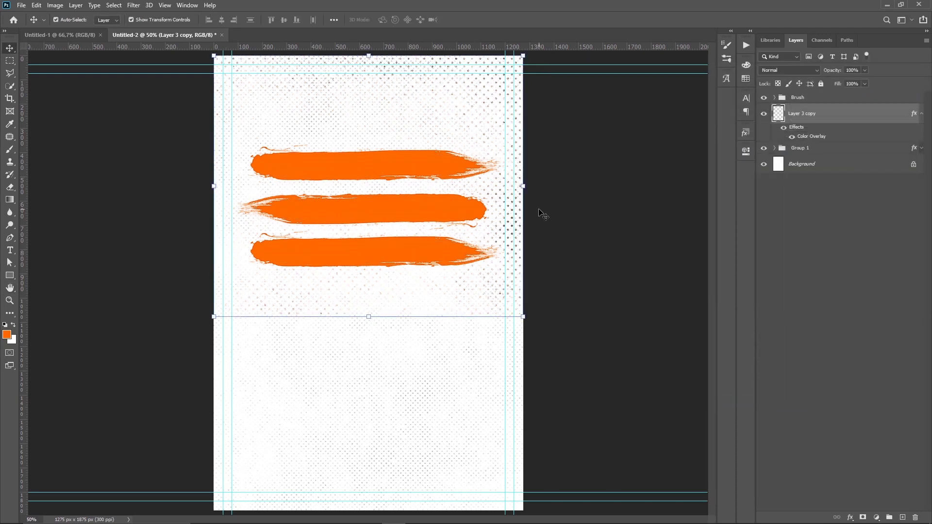
Duplicate the tinted dot texture, rotate it 180° and move it to the lower half
key("ctrl+j")
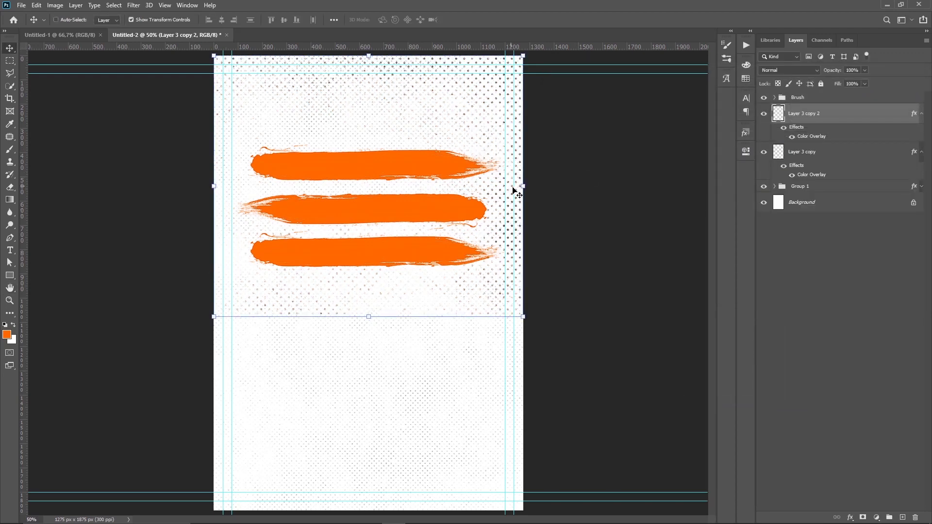
left_click_drag(478, 160, 475, 216)
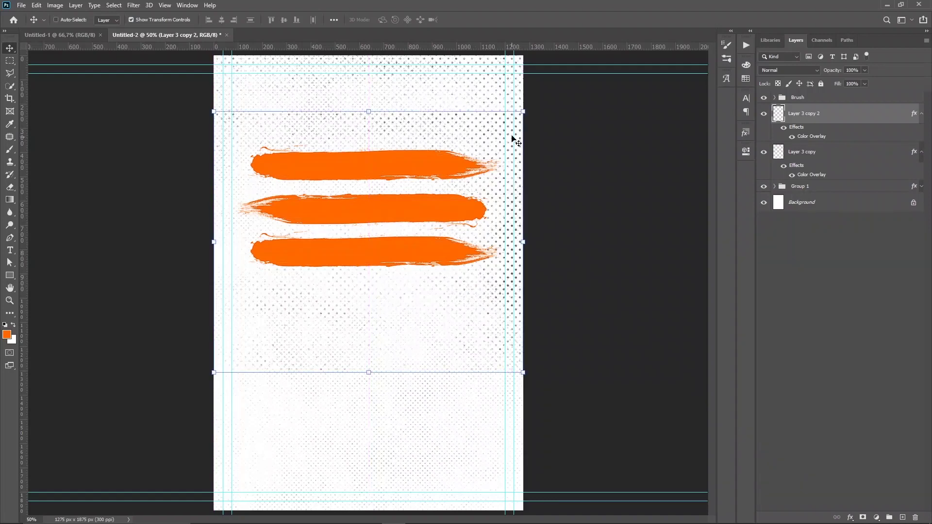
key("ctrl+t")
mouse_move(550, 232)
left_mouse_down()
mouse_move(274, 198)
mouse_move(267, 245)
left_mouse_up()
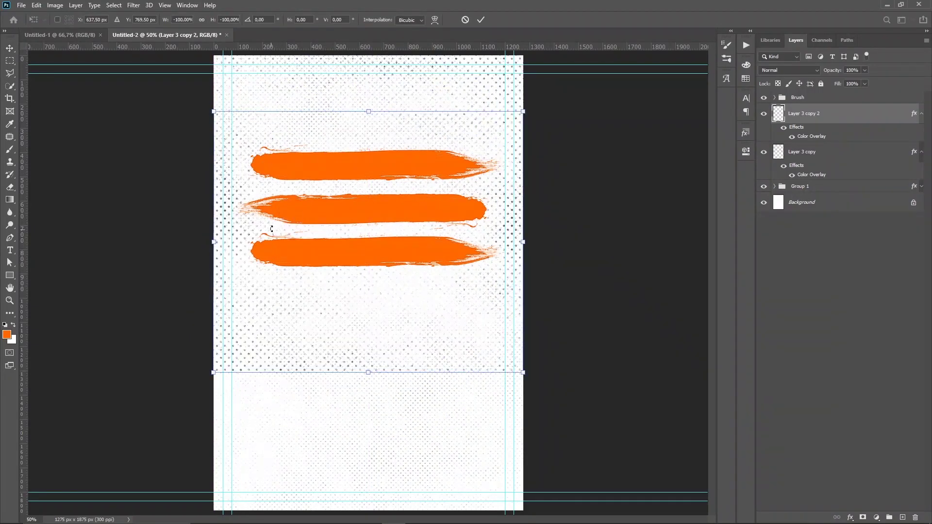
left_click_drag(355, 200, 333, 336)
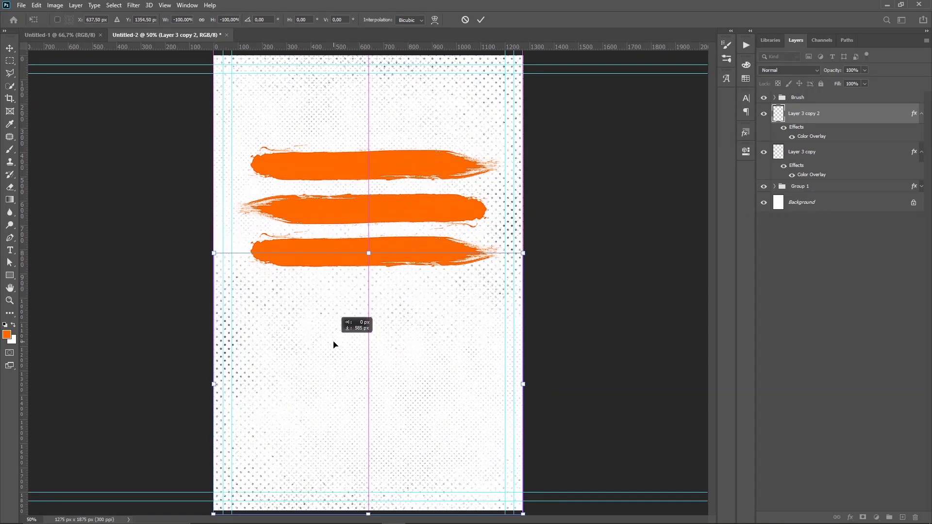
left_click_drag(333, 336, 333, 342)
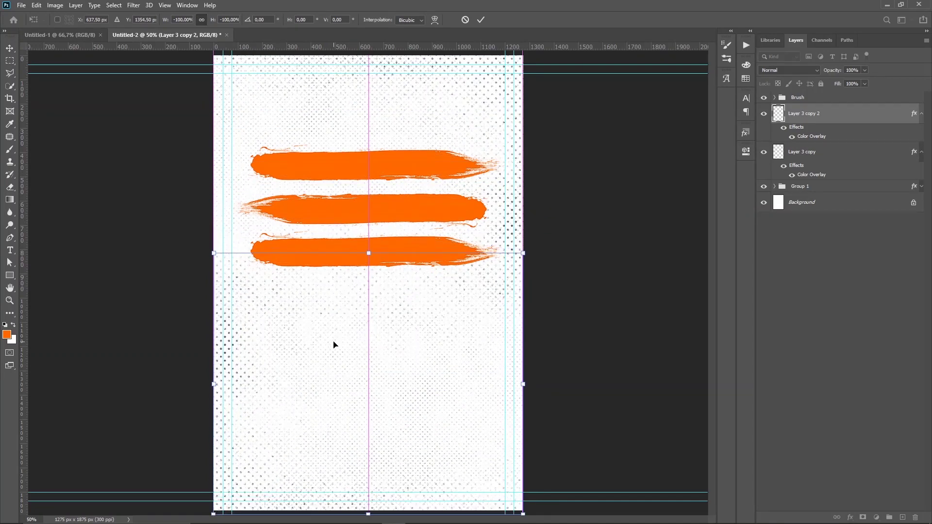
key("Return")
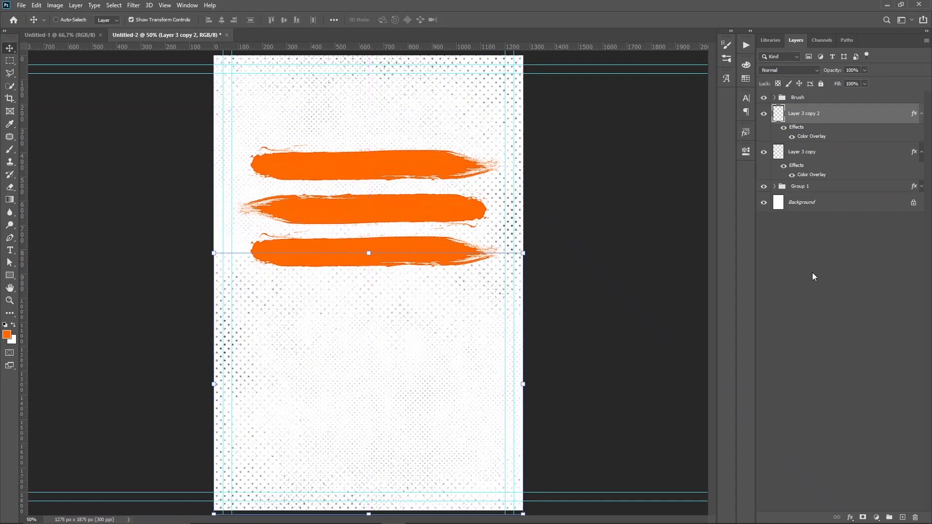
left_click(787, 274)
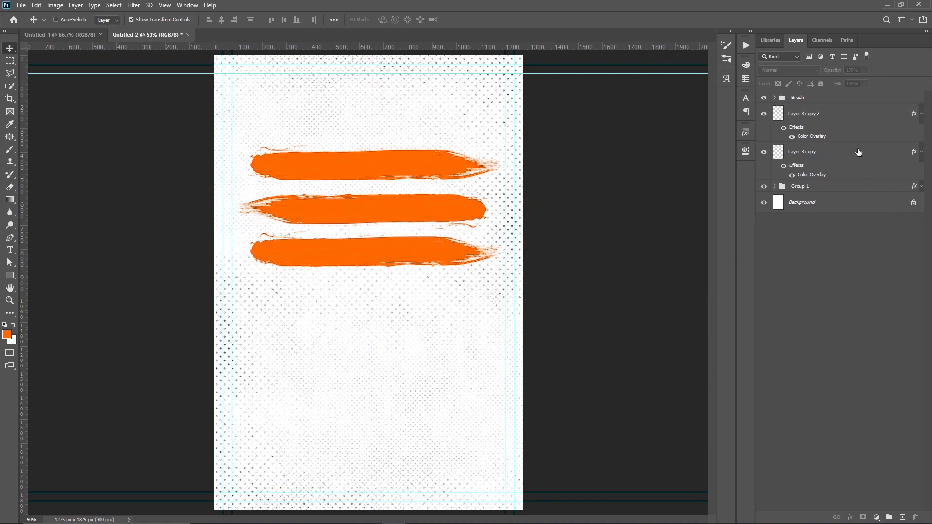
Group Layer 3 copy 2, Layer 3 copy and Group 1 together
left_click(922, 153)
left_click(921, 114)
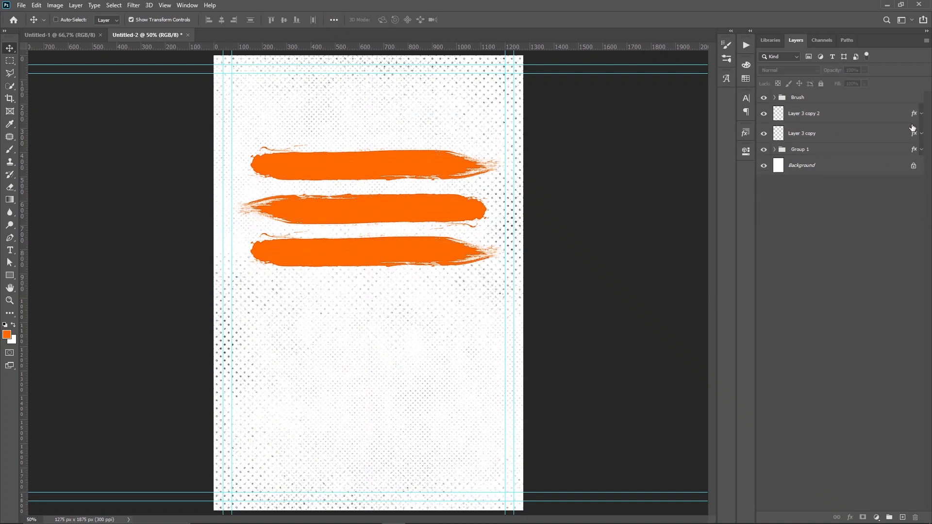
left_click(845, 119)
left_click(832, 136, "shift")
left_click(830, 150, "shift")
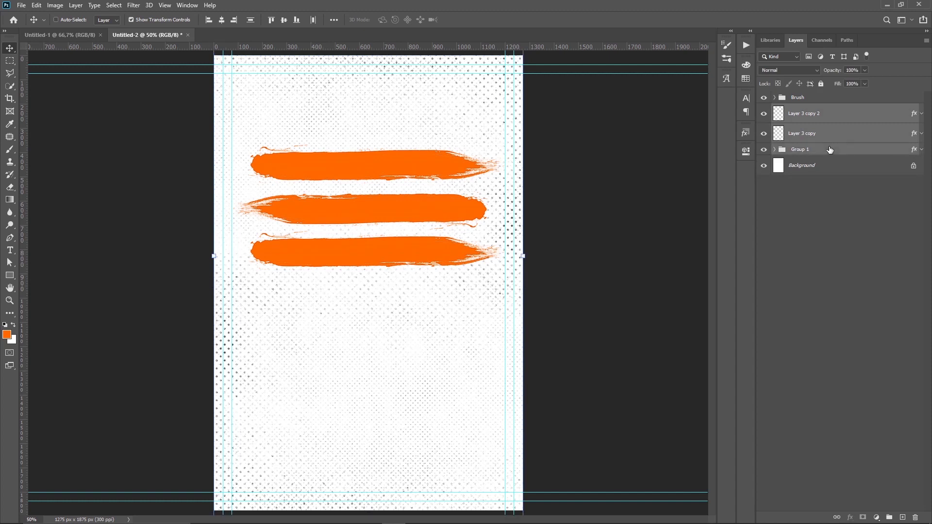
key("ctrl+g")
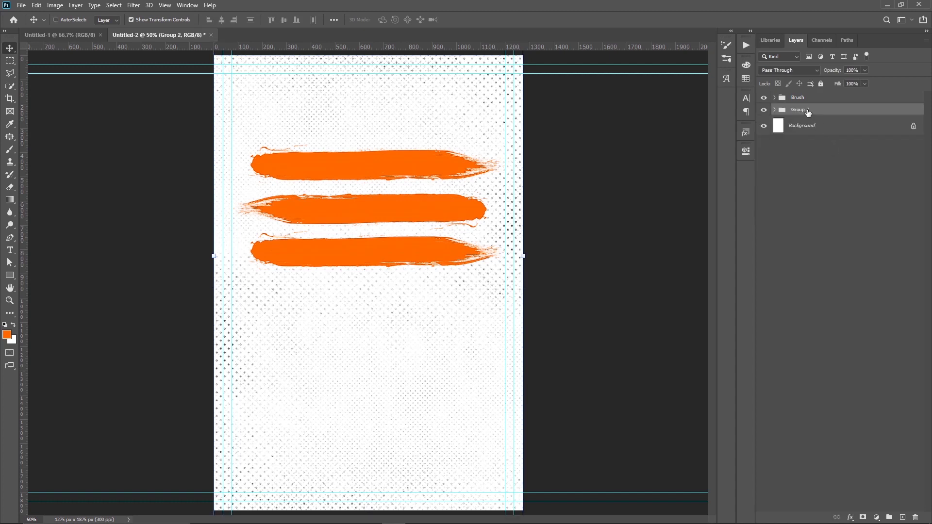
Rename the new group 'BG' and add an empty layer above it
double_click(808, 111)
type("BG")
left_click(807, 153)
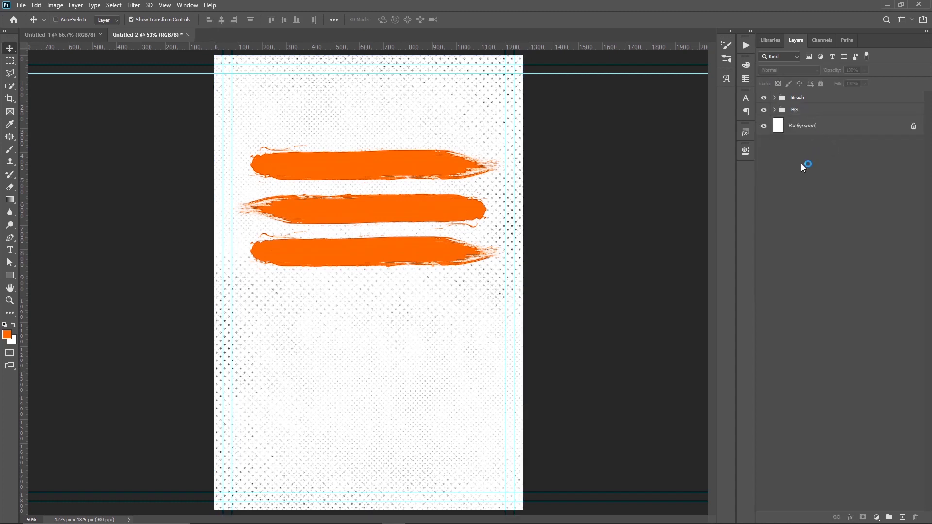
left_click(832, 111)
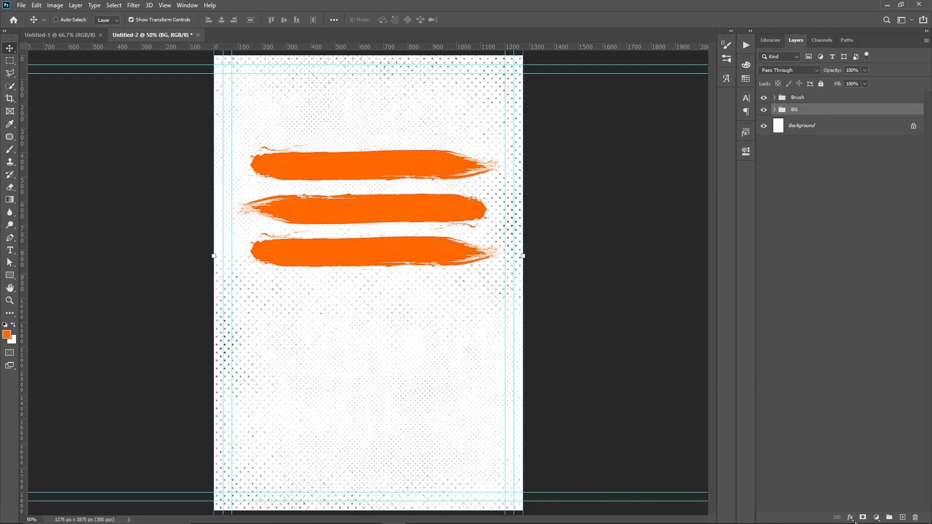
left_click(901, 517)
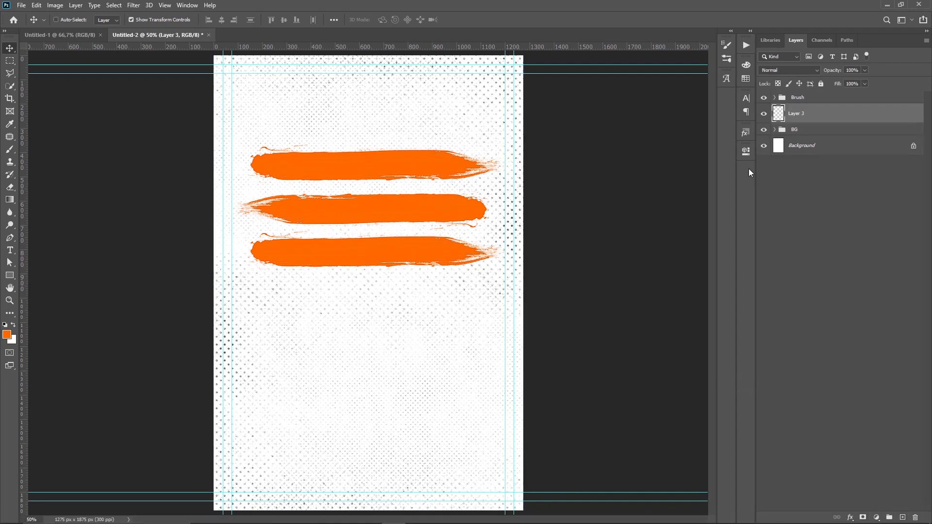
Choose the 07_ink_splat brush at 1102 px, test-stamping it and undoing
left_click(9, 149)
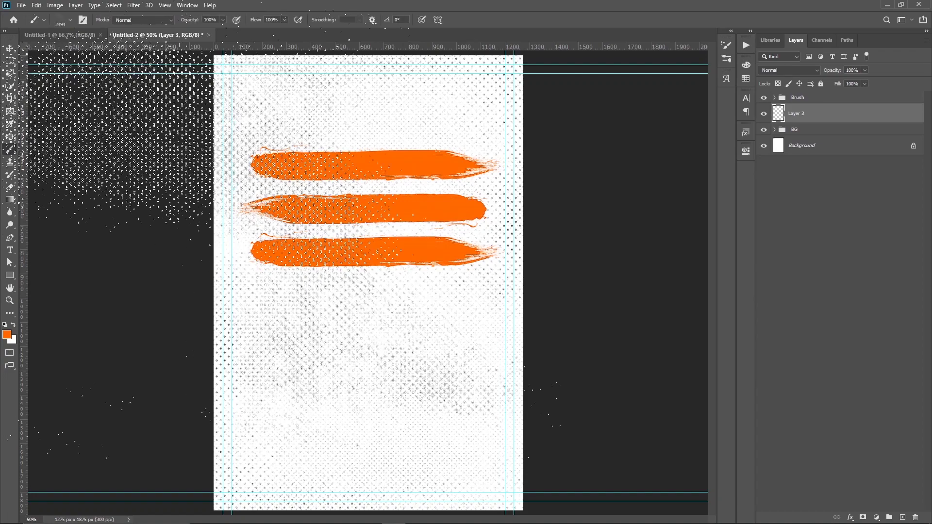
right_click(374, 219)
scroll(425, 335, "up", 2)
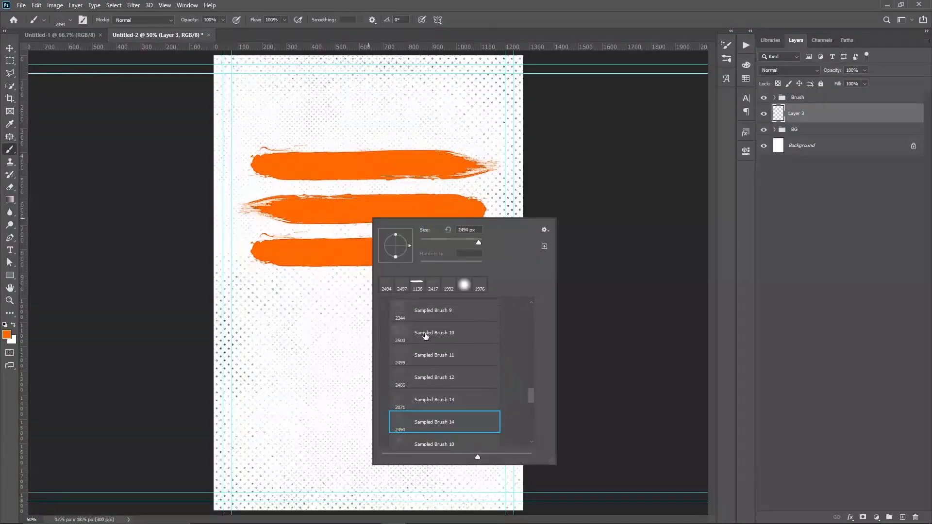
scroll(425, 336, "up", 2)
scroll(421, 336, "up", 2)
left_click(386, 341)
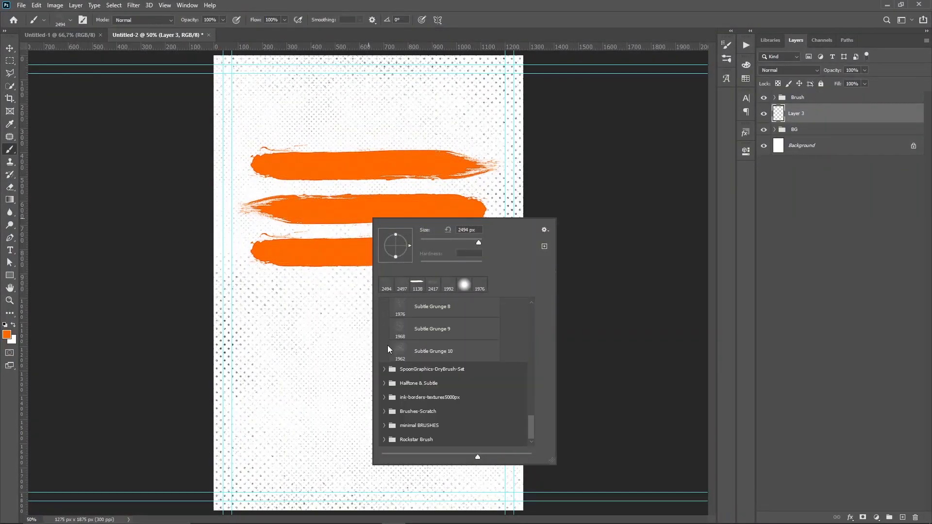
scroll(408, 340, "up", 3)
scroll(409, 339, "up", 2)
scroll(408, 339, "up", 2)
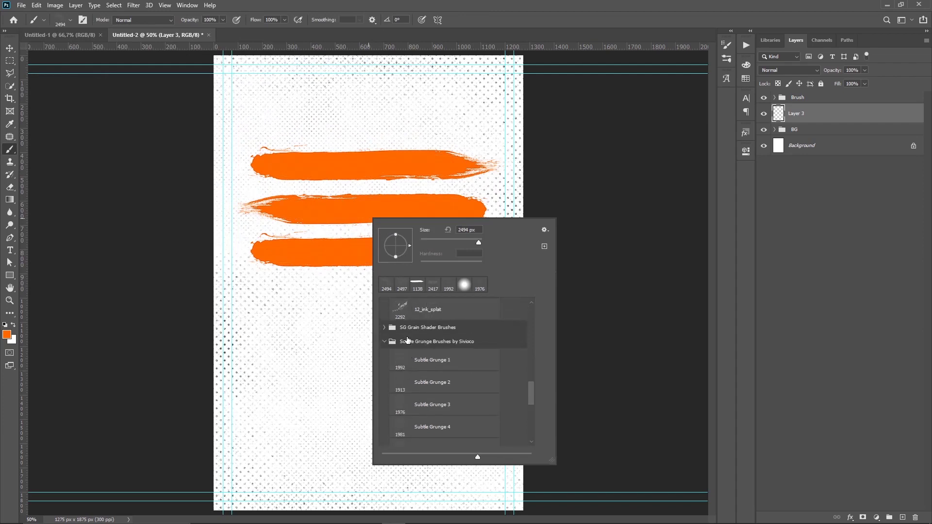
scroll(389, 374, "up", 2)
left_click(386, 385)
scroll(427, 364, "up", 2)
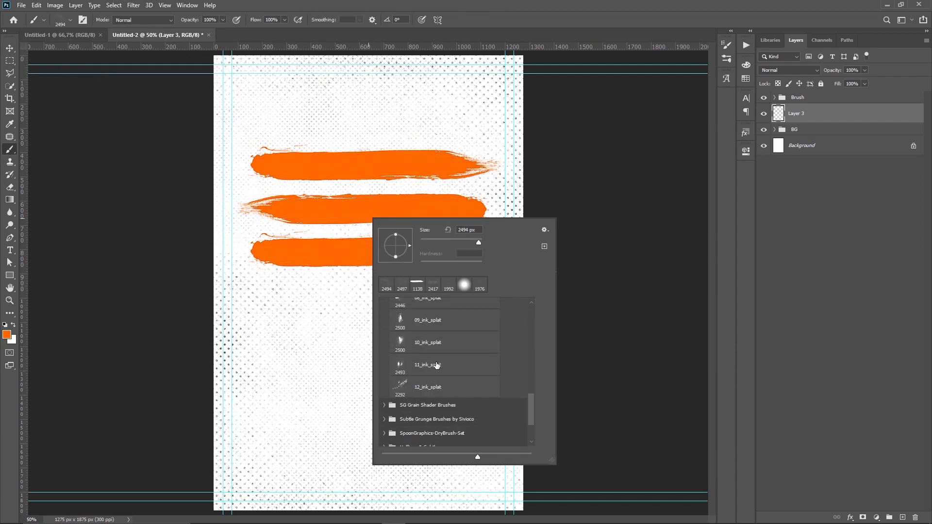
scroll(427, 364, "up", 2)
scroll(423, 365, "up", 1)
left_click(405, 336)
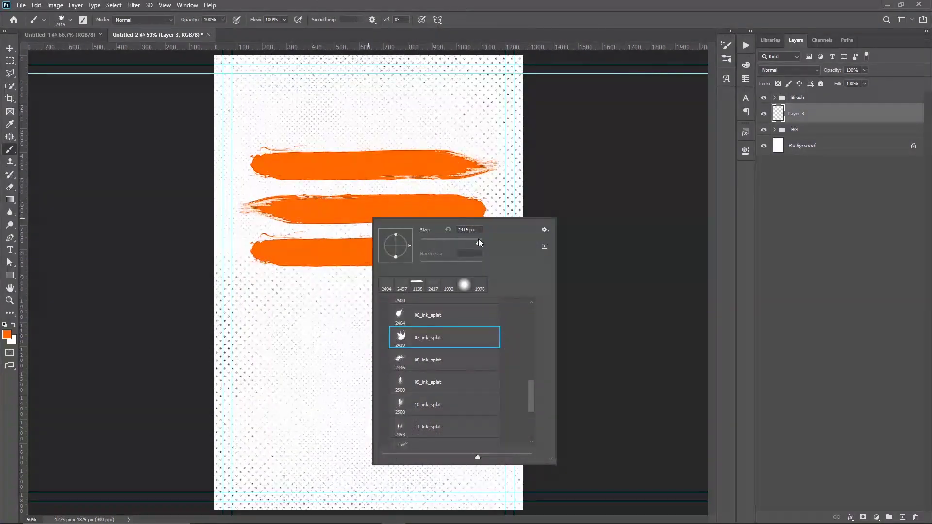
left_click_drag(476, 241, 470, 241)
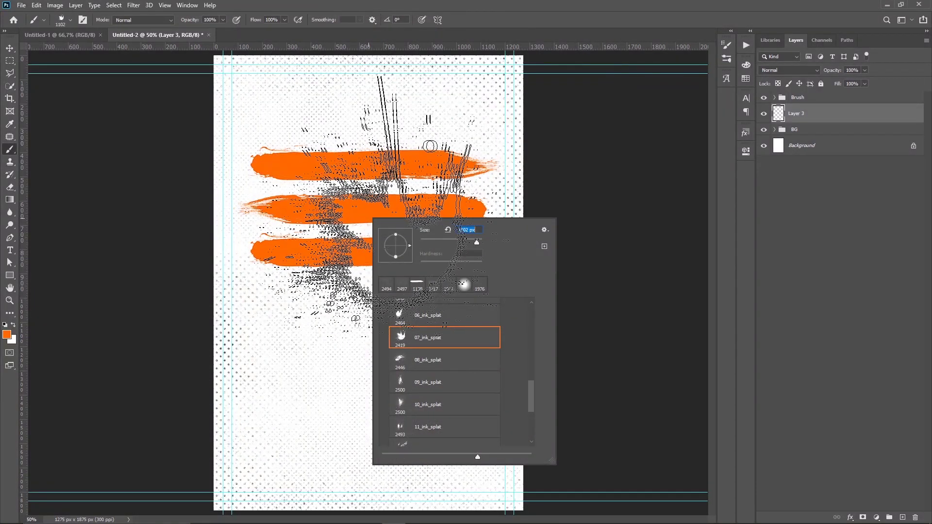
left_click(388, 218)
key("ctrl+z")
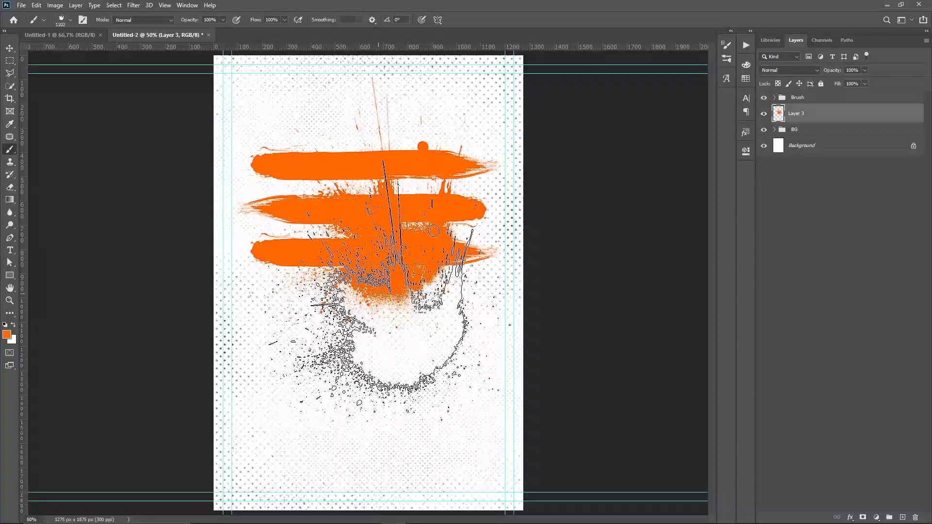
Set the painting colour to black and stamp several splats over and above the orange strokes
left_click(6, 334)
left_click_drag(623, 214, 583, 285)
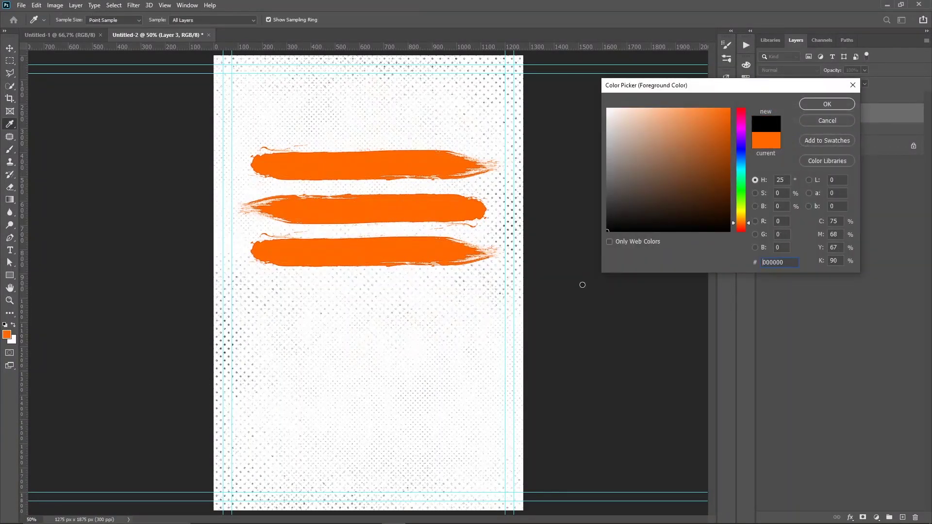
key("Return")
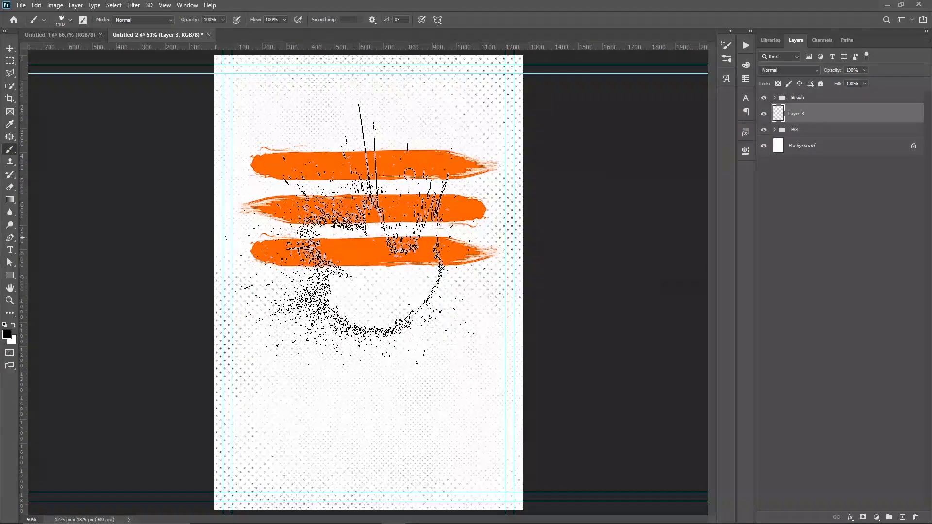
left_click(401, 223)
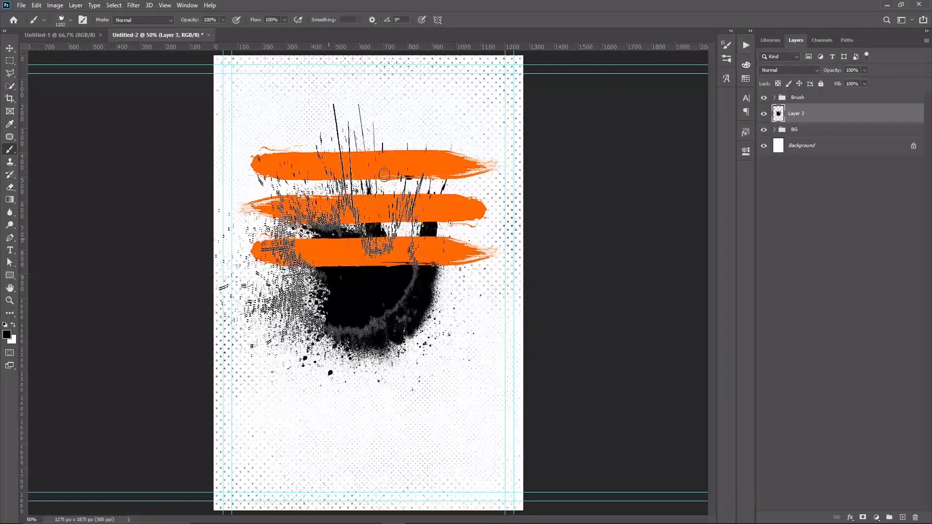
left_click(358, 199)
left_click(382, 188)
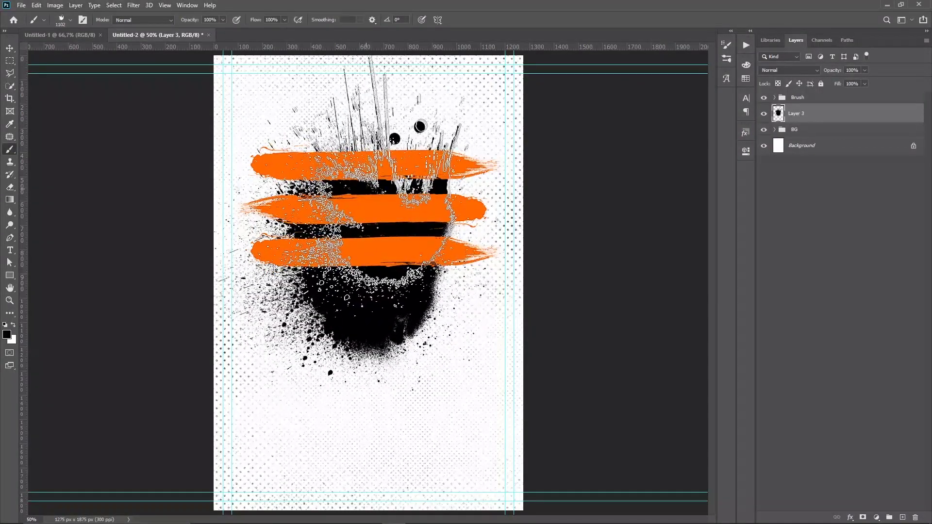
left_click(399, 204)
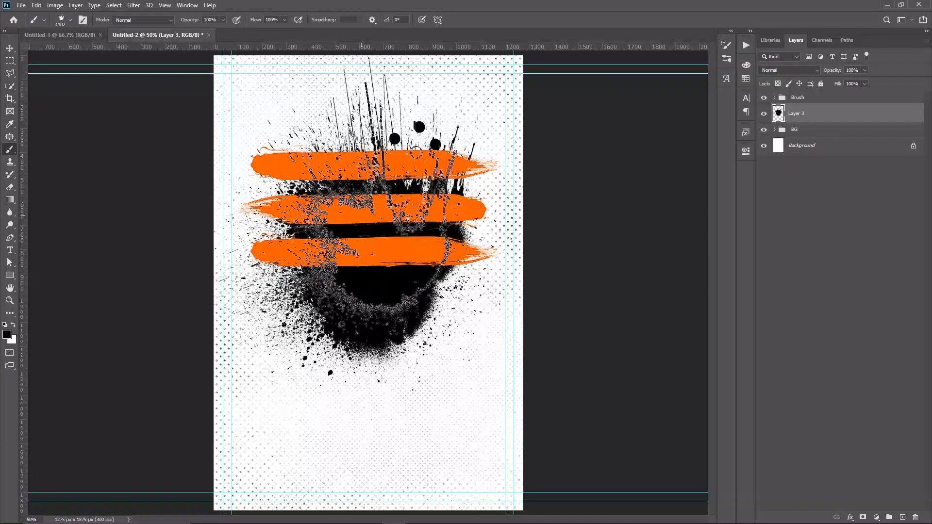
Switch to the 06_ink_splat brush at a size of 1111 px
right_click(383, 240)
scroll(400, 326, "up", 1)
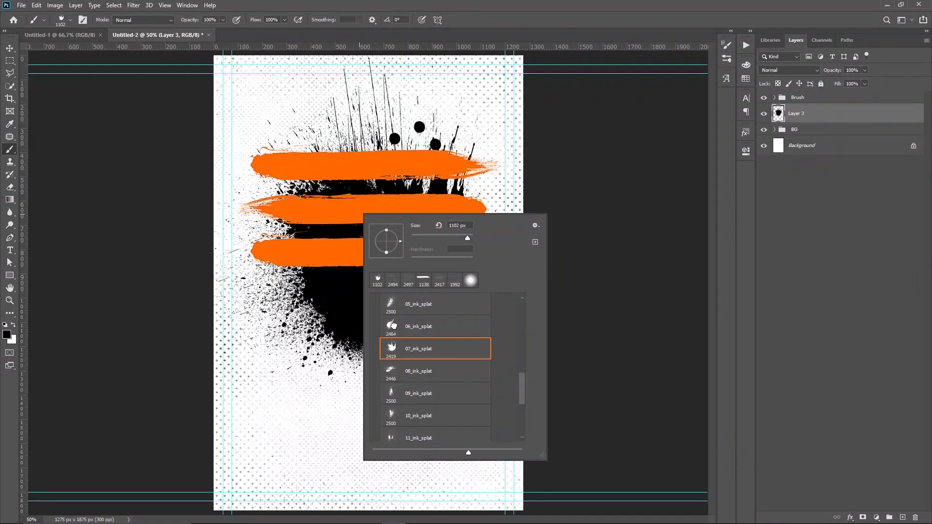
left_click(393, 325)
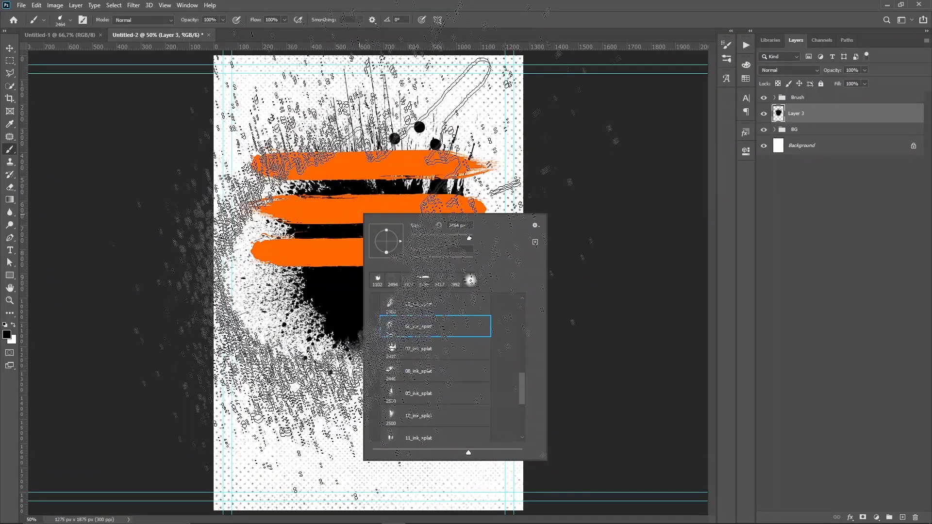
left_click(467, 234)
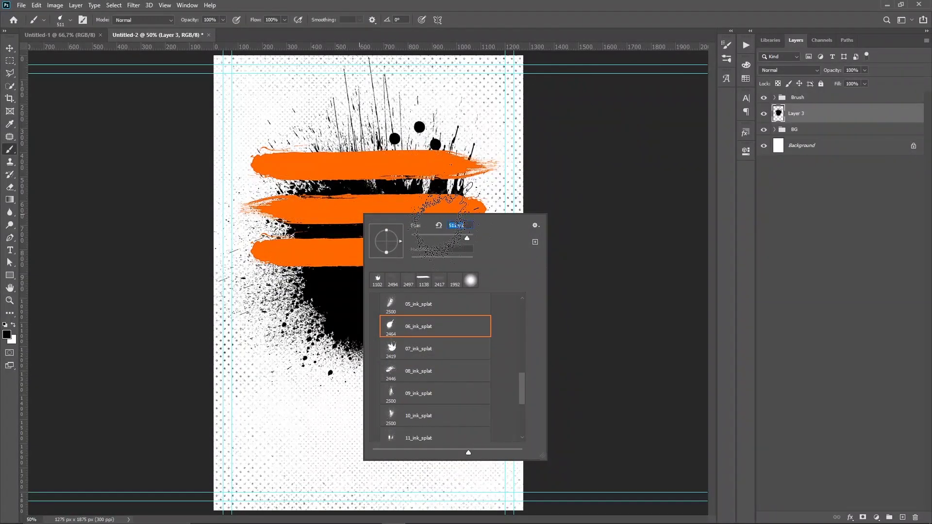
left_click(448, 225)
type("1")
key("Return")
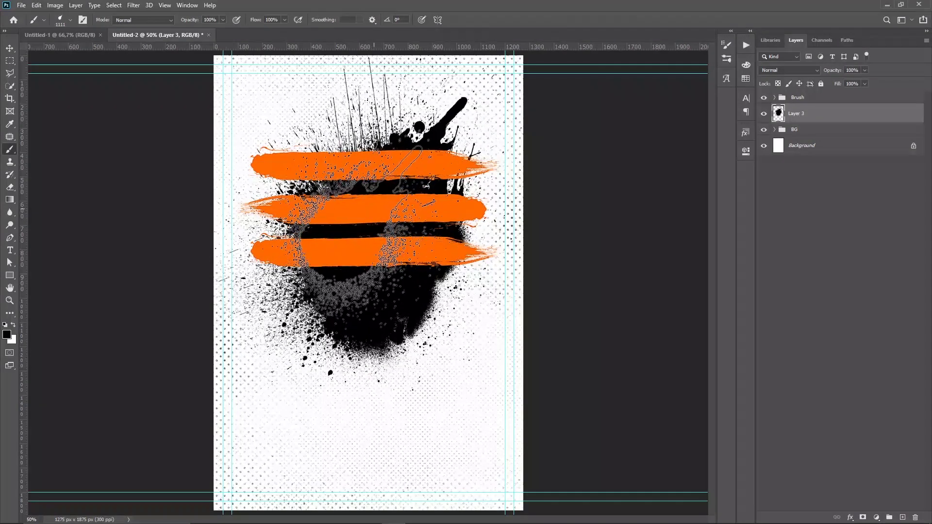
Tilt the brush tip to 112° and stamp a large black splatter behind the stripes
right_click(379, 209)
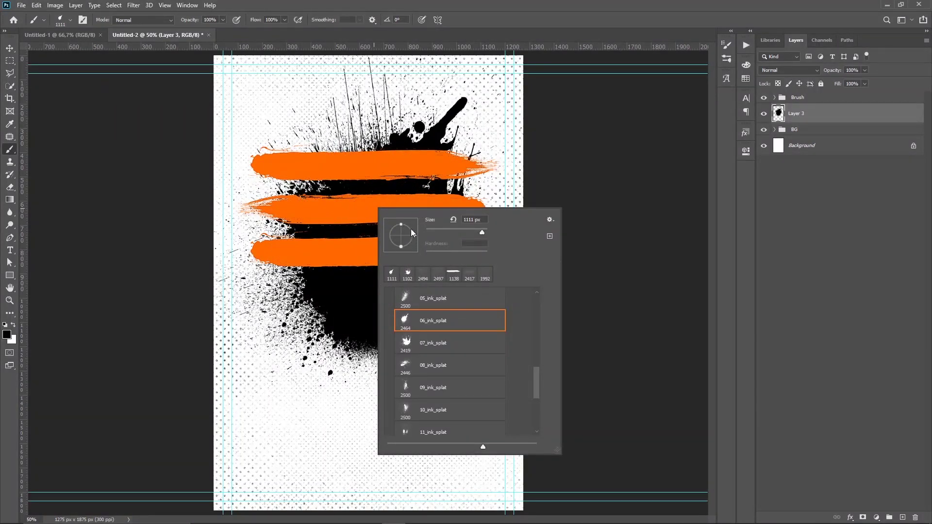
left_click_drag(394, 219, 396, 225)
key("Return")
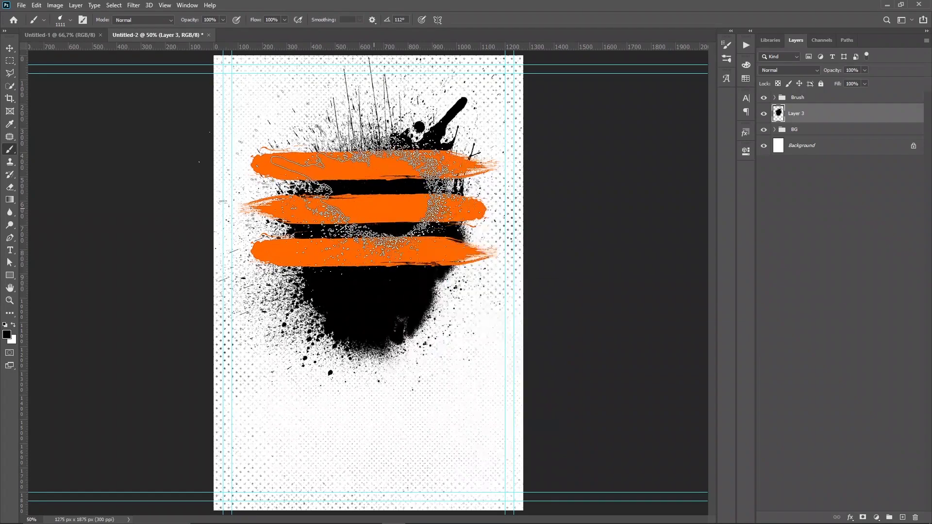
left_click(354, 204)
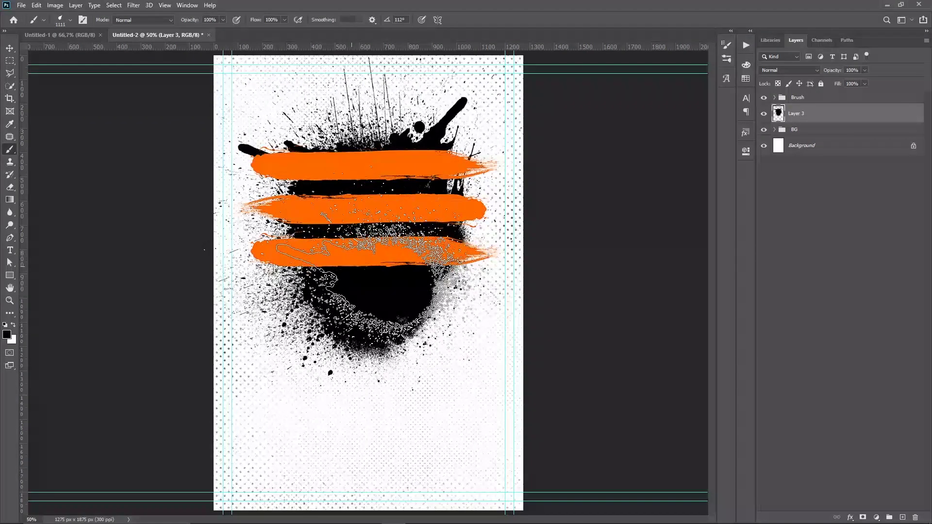
key("ctrl+z")
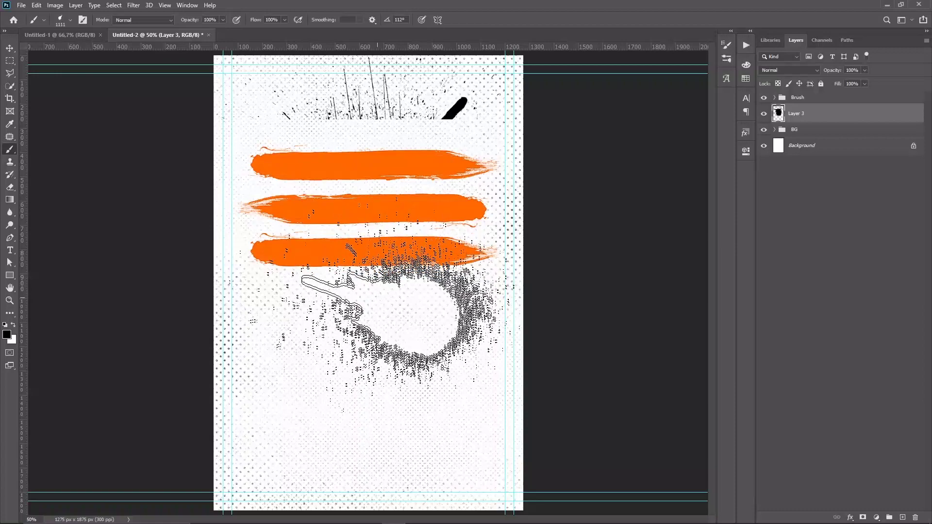
left_click(354, 349)
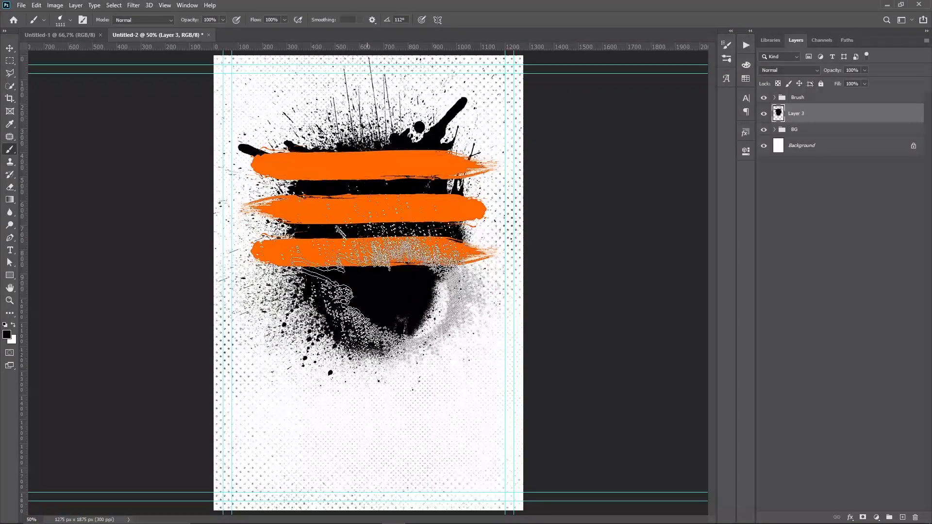
Switch to the 12_ink_splat brush at 401 px
right_click(362, 265)
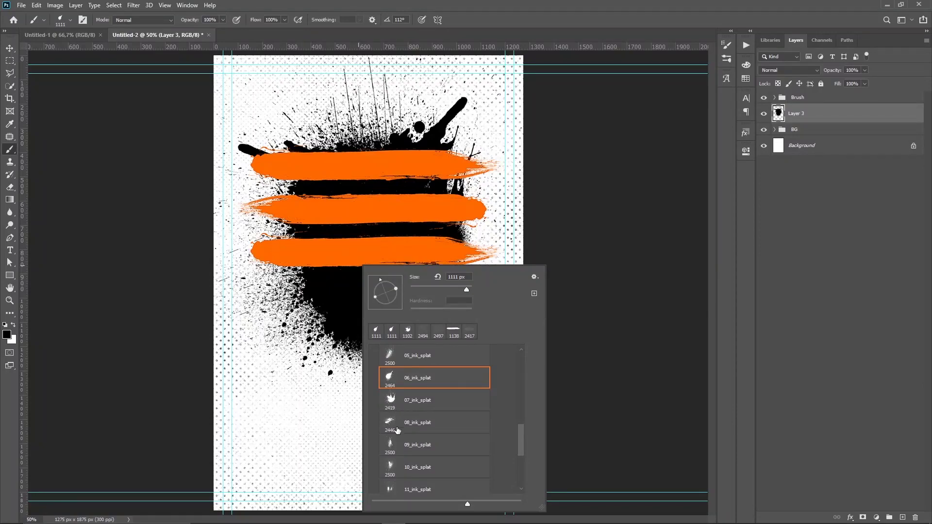
scroll(397, 429, "down", 1)
scroll(402, 440, "down", 2)
scroll(396, 447, "up", 1)
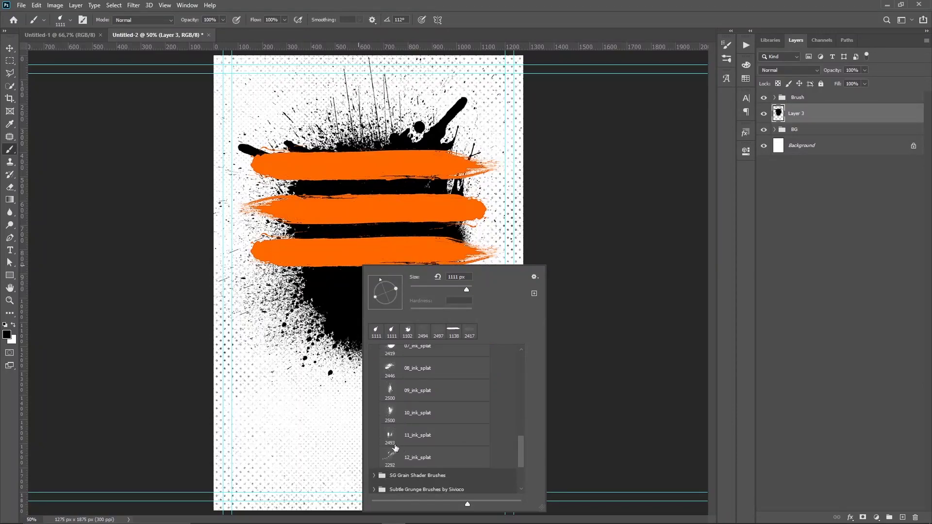
left_click(395, 459)
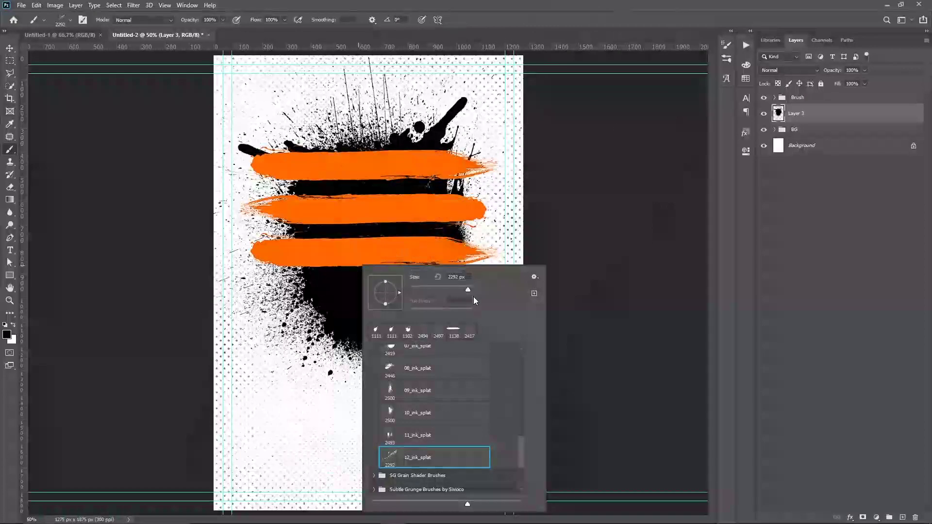
left_click_drag(473, 290, 462, 291)
key("Return")
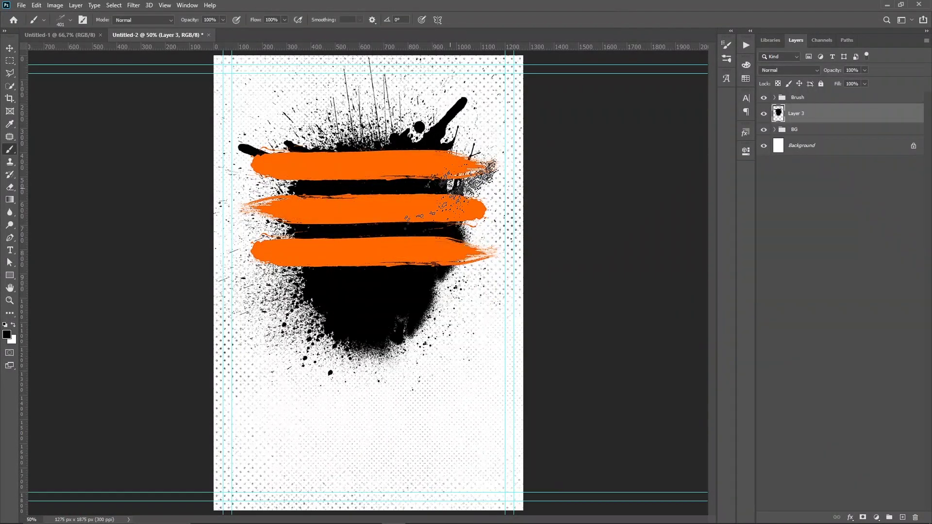
Switch to a smaller 01_ink_splat brush
right_click(388, 253)
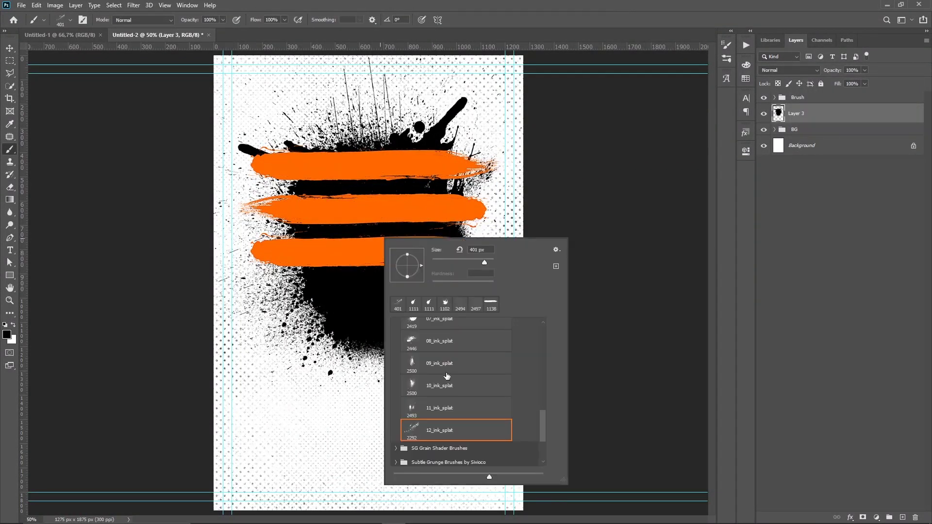
scroll(446, 376, "up", 1)
scroll(439, 367, "up", 2)
scroll(437, 362, "up", 2)
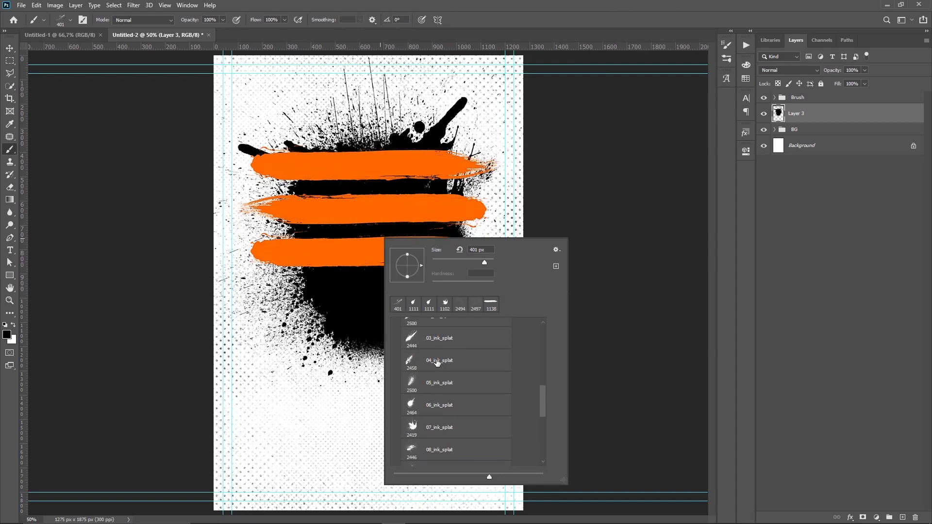
scroll(409, 340, "up", 3)
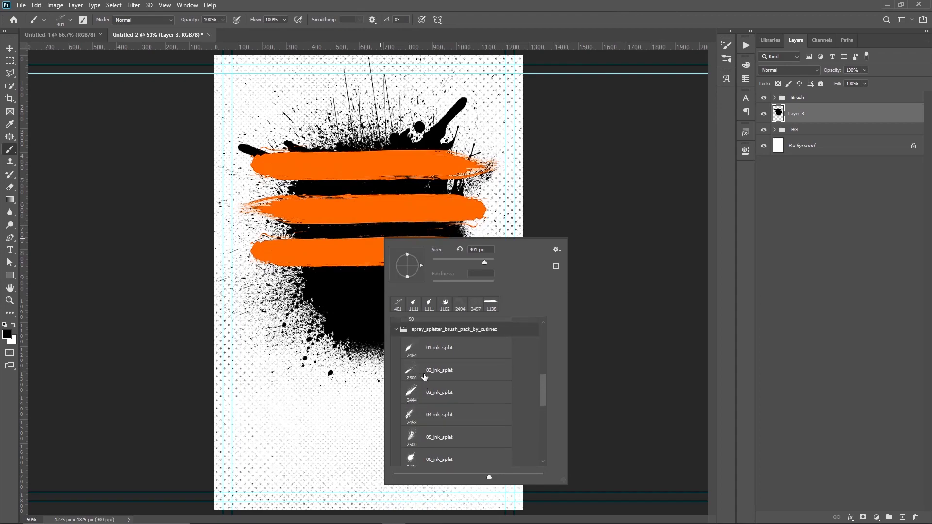
left_click(409, 355)
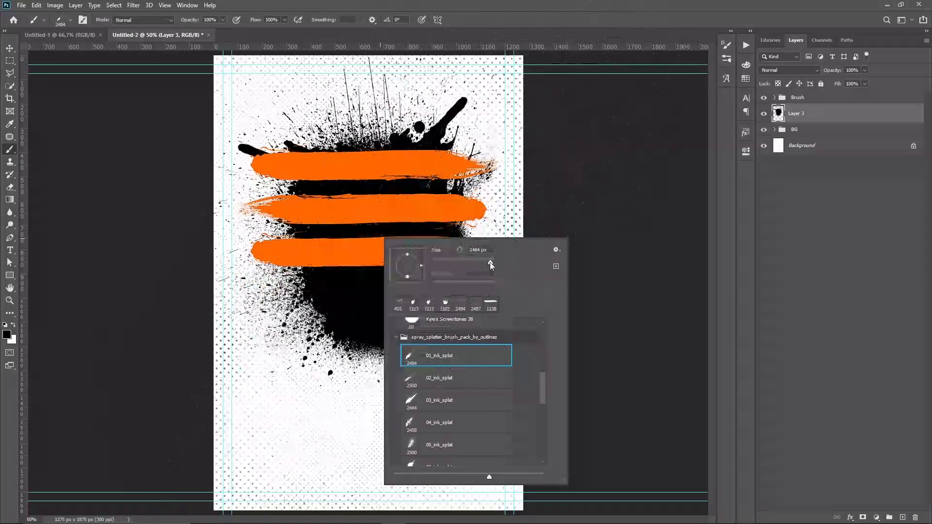
left_click_drag(490, 262, 488, 260)
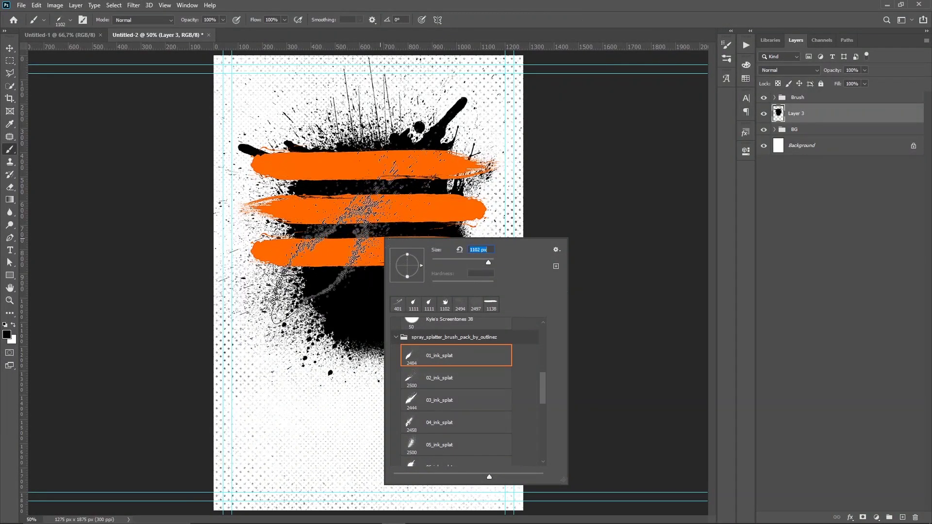
key("Return")
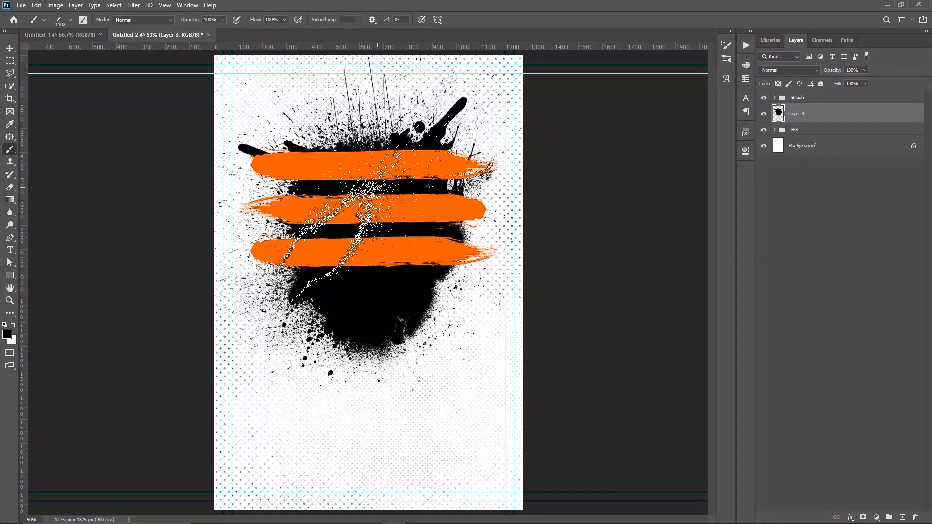
Stamp a black 01_ink_splat splat behind the orange bars, redoing it slightly shifted
key("ctrl+z")
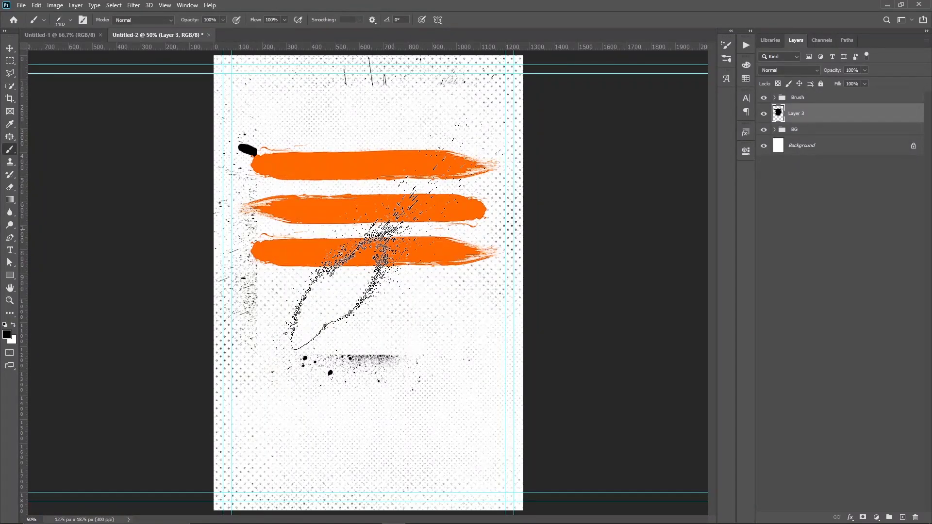
left_click(359, 238)
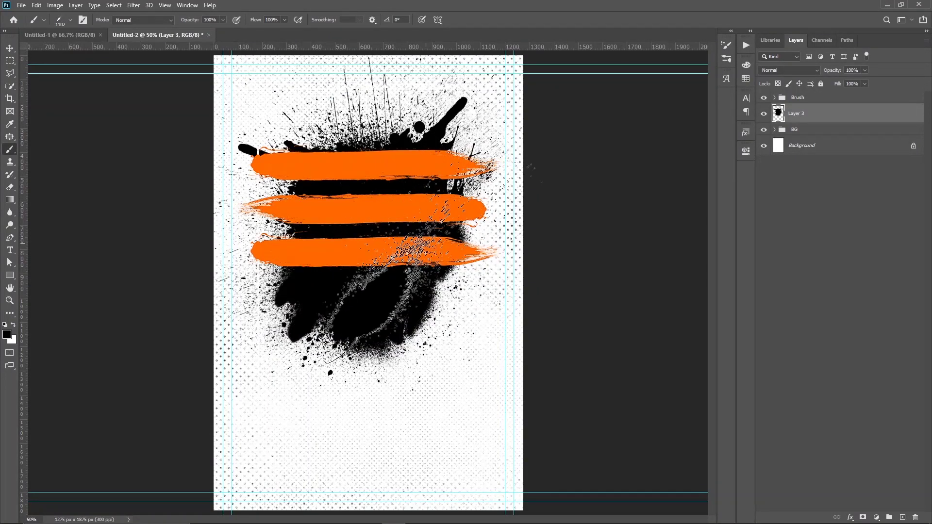
key("ctrl+z")
left_click(424, 241)
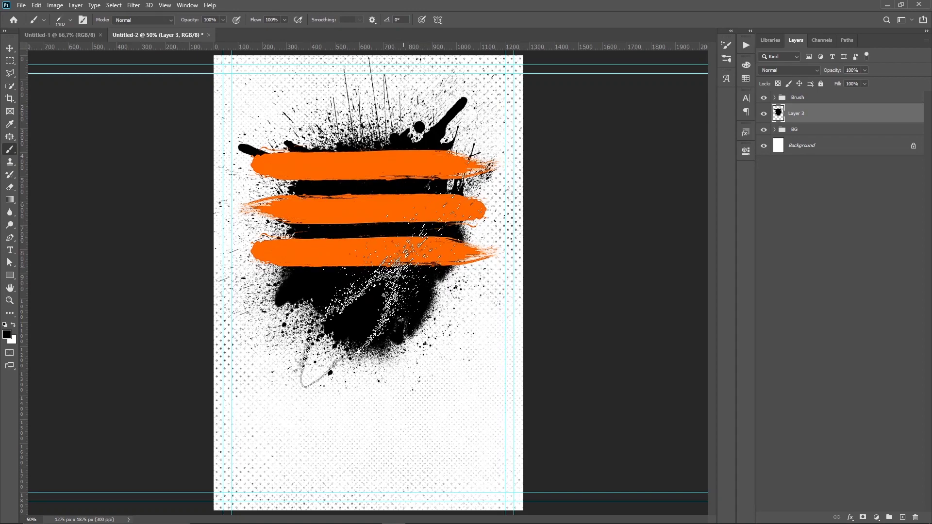
Move the Layer 3 splatter down about 135 px and the Brush group stripes about 158 px
key("v")
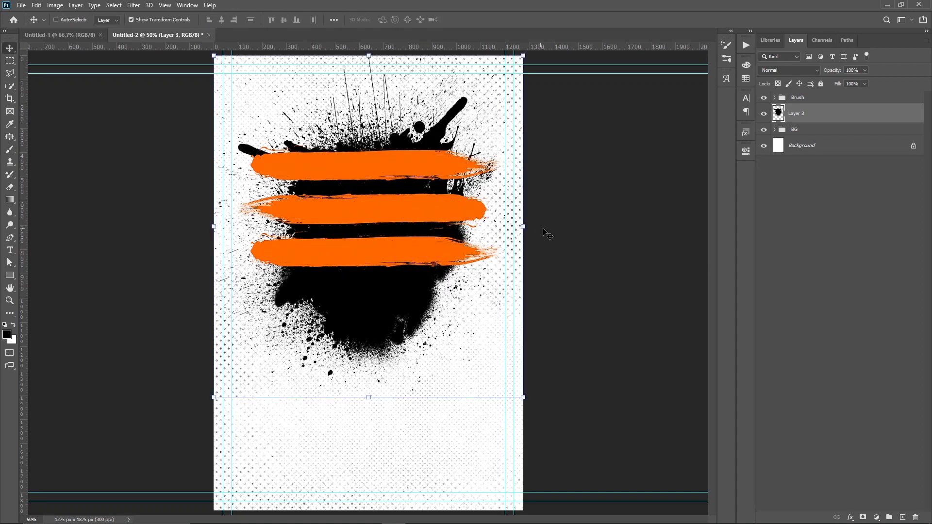
left_click(801, 191)
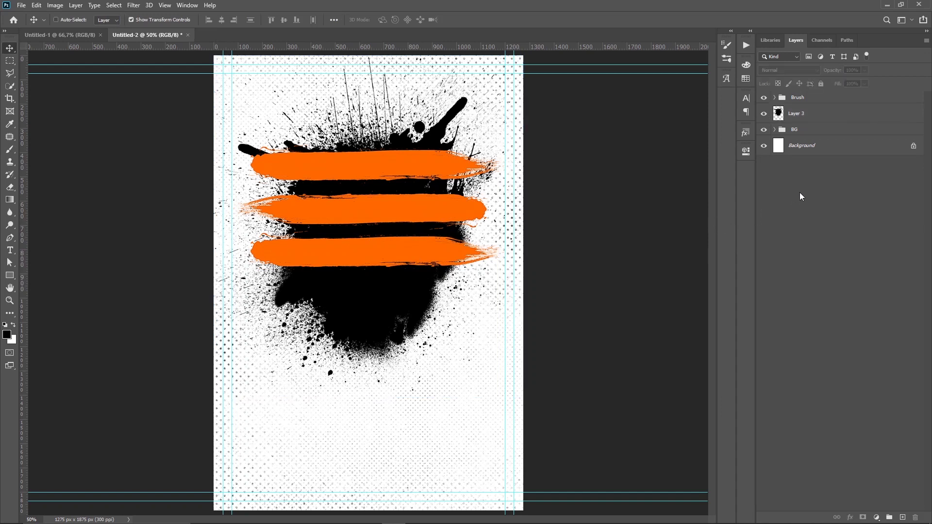
left_click(807, 120)
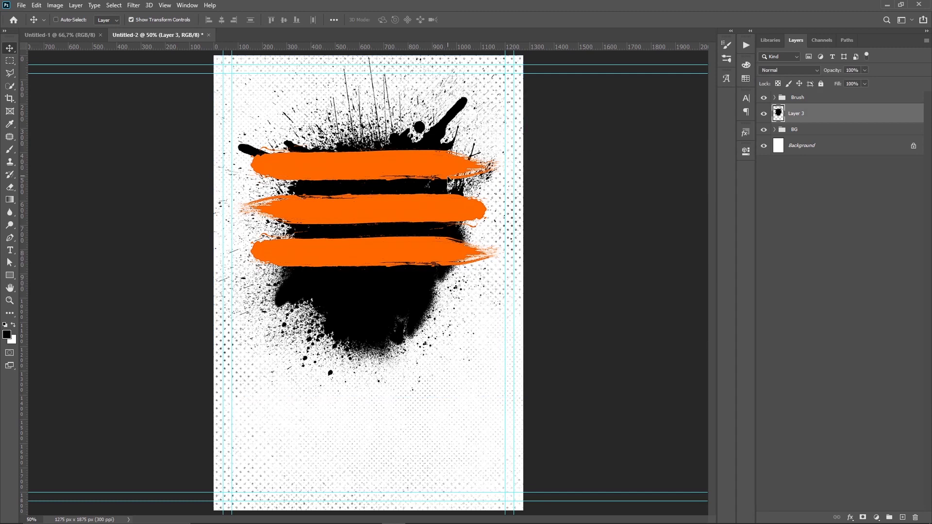
mouse_move(449, 182)
left_mouse_down()
mouse_move(449, 212)
mouse_move(448, 202)
left_mouse_up()
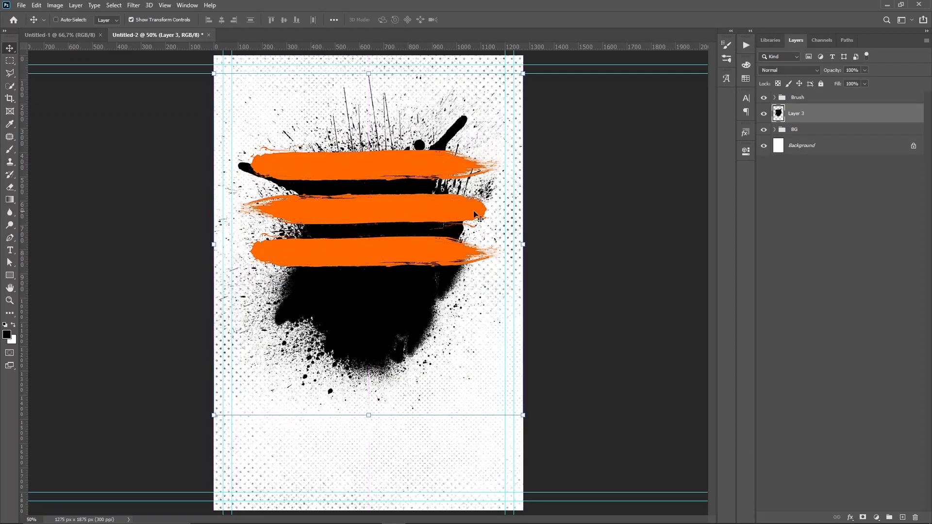
left_click(796, 98)
left_click_drag(612, 166, 614, 196)
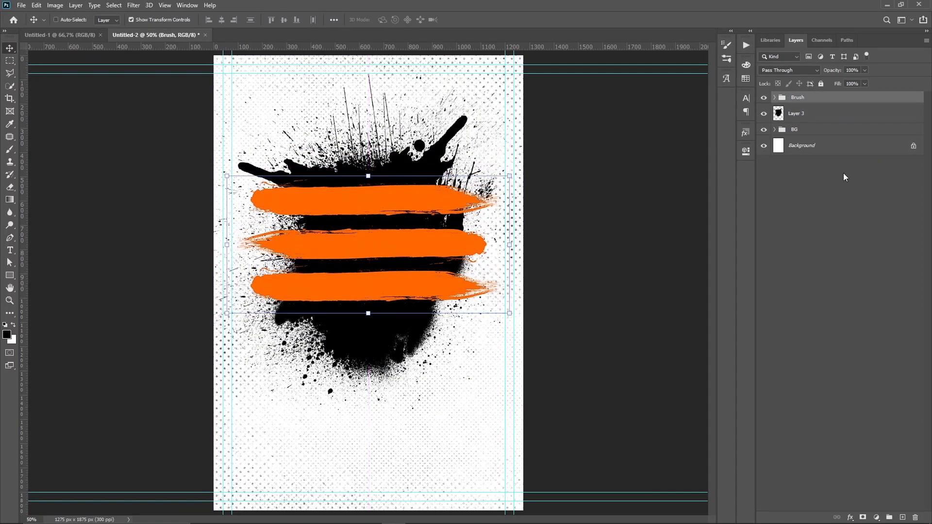
left_click(822, 174)
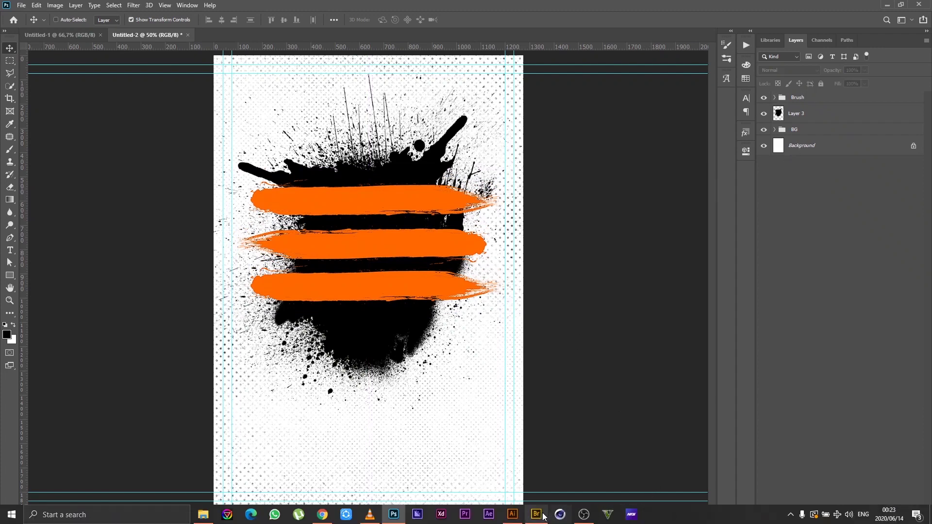
In Bridge, select the cap-and-leather-jacket cutout in the Models folder, then return to Photoshop
left_click(536, 514)
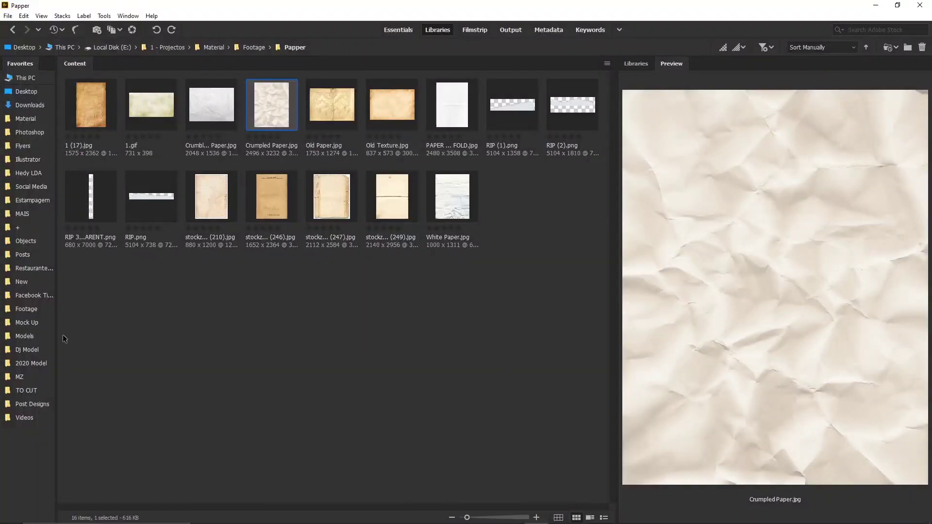
left_click(23, 337)
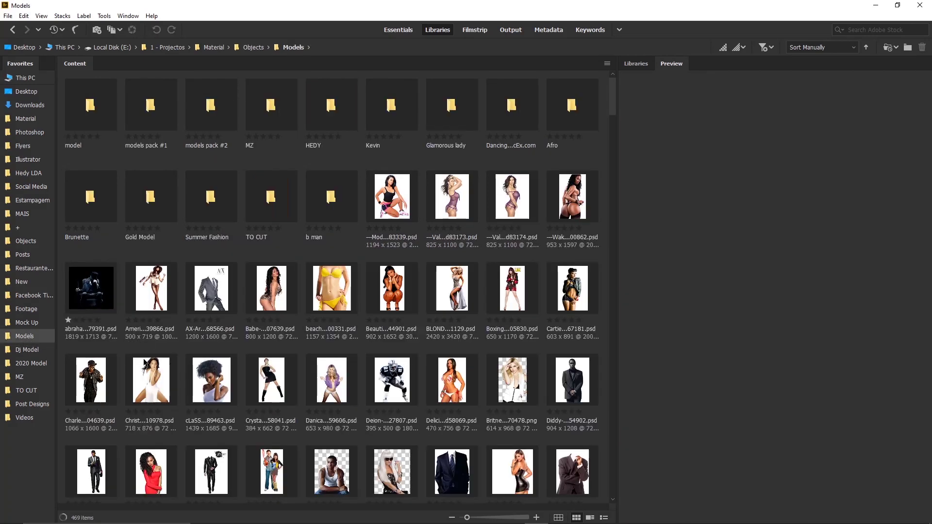
left_click(102, 379)
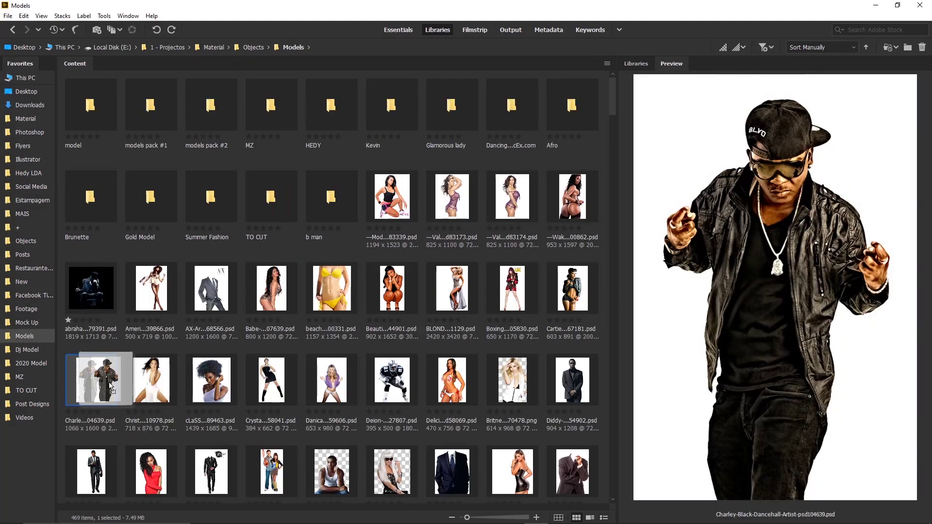
key("alt+Tab")
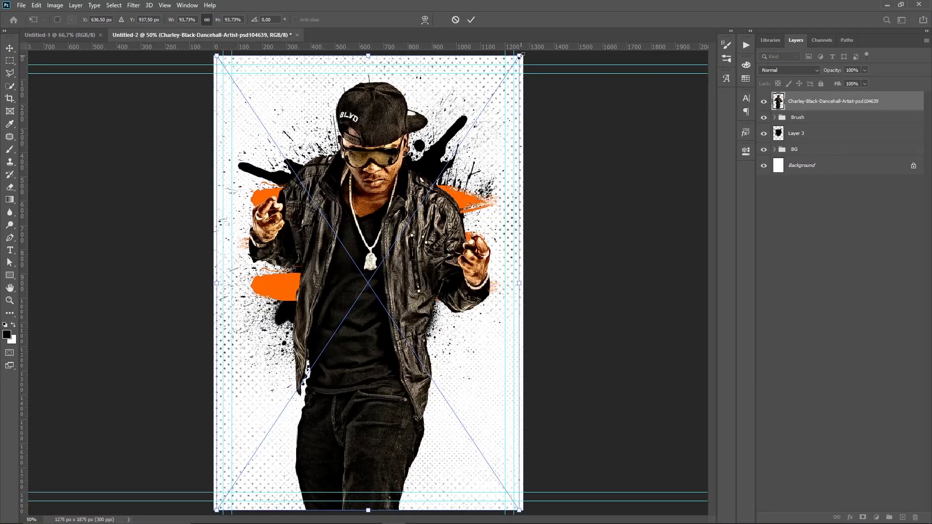
Scale the placed model to about 65% and move it up, then lower the splatter about 48 px
left_click_drag(519, 56, 474, 124)
left_click_drag(441, 246, 443, 197)
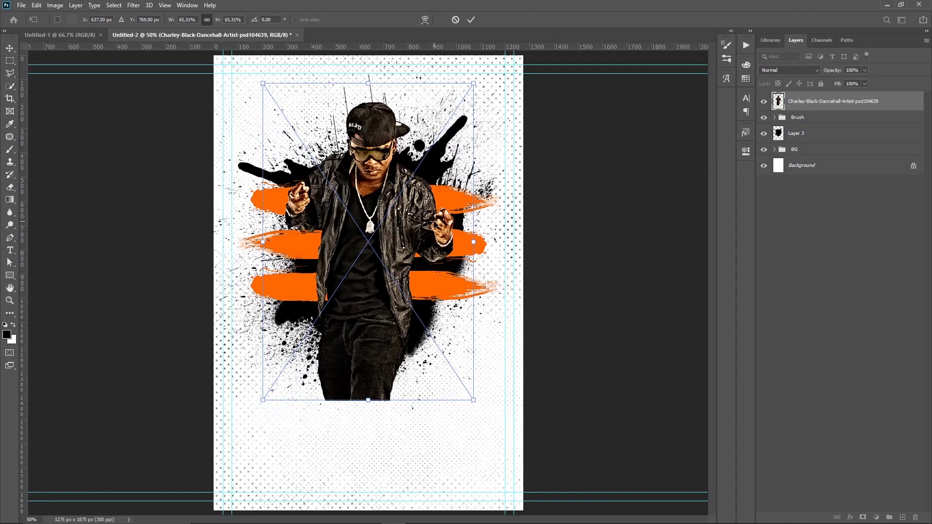
key("Return")
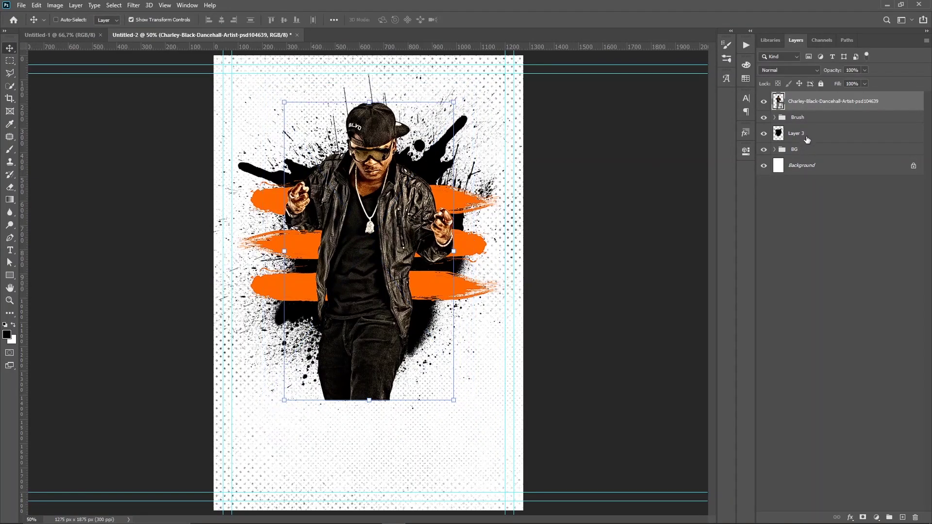
left_click(806, 140)
left_click_drag(603, 171, 597, 185)
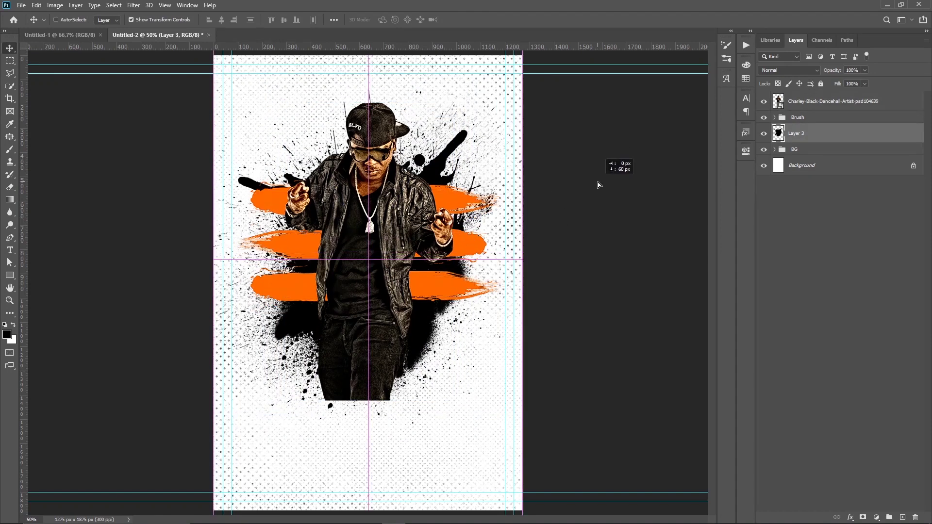
key("Up")
key("Up")
key("Up")
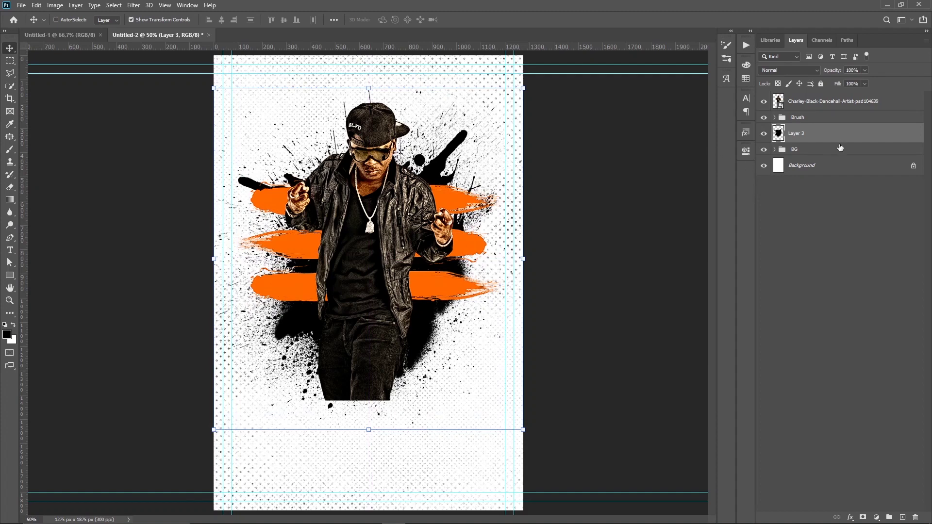
Group the model layer and name the group 'Model'
left_click(820, 109)
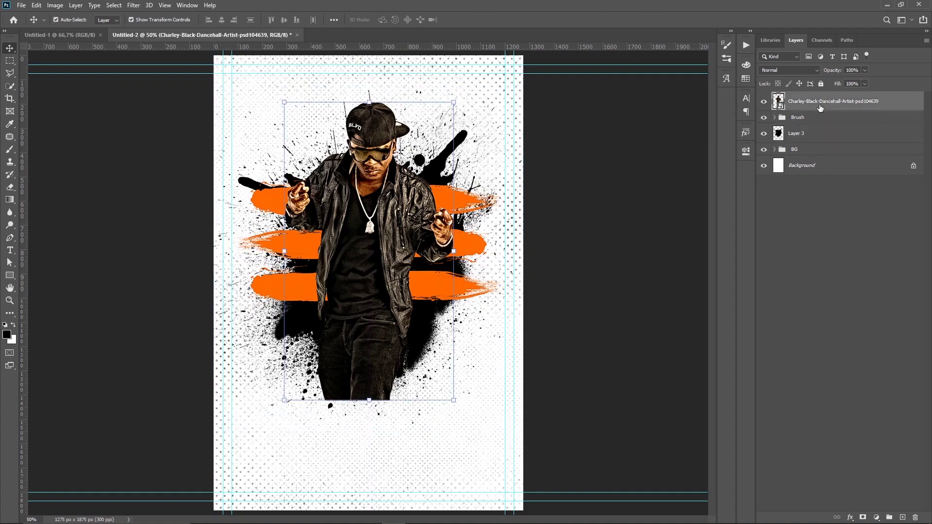
key("ctrl+g")
double_click(808, 98)
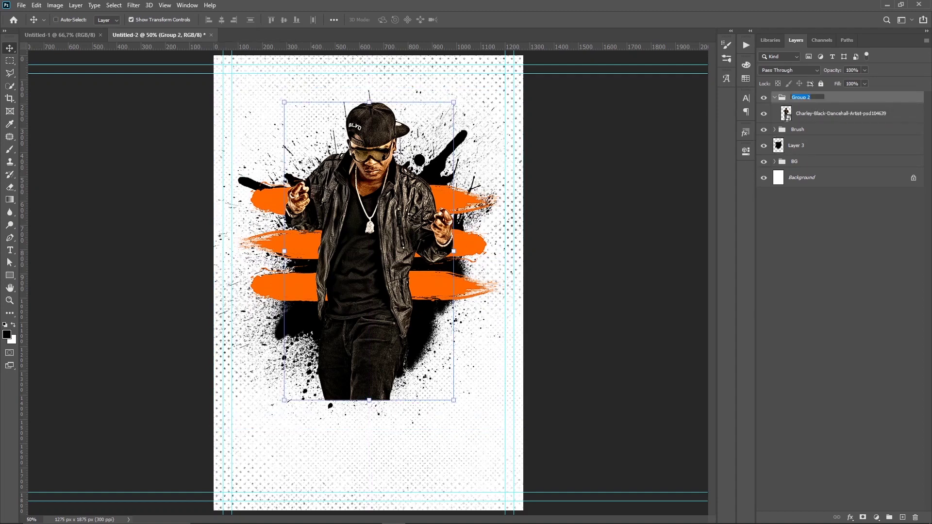
type("Model")
key("Return")
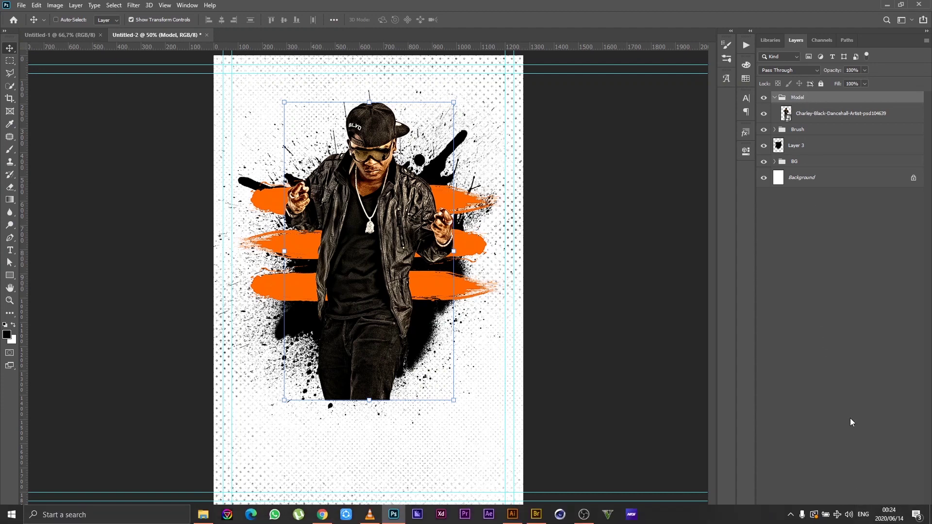
Mask the Model group with an upward gradient fading the legs into the splatter
left_click(862, 516)
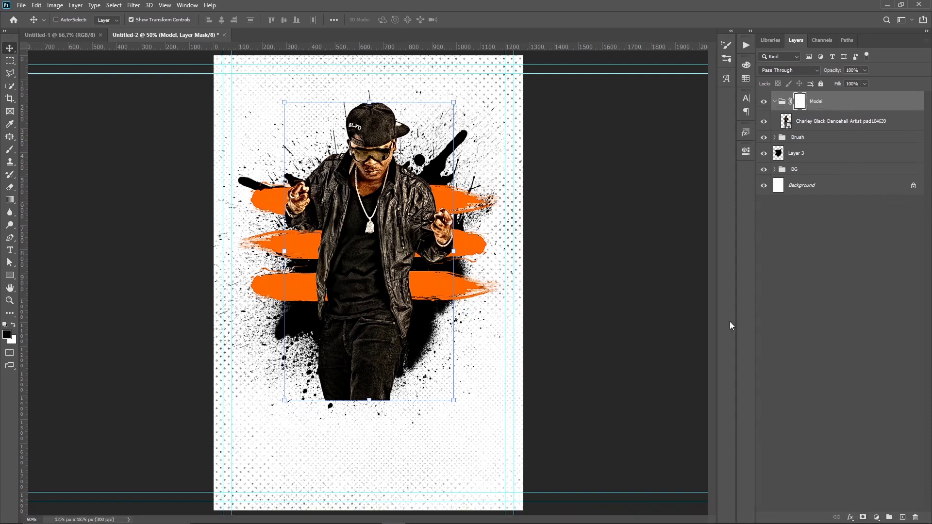
key("g")
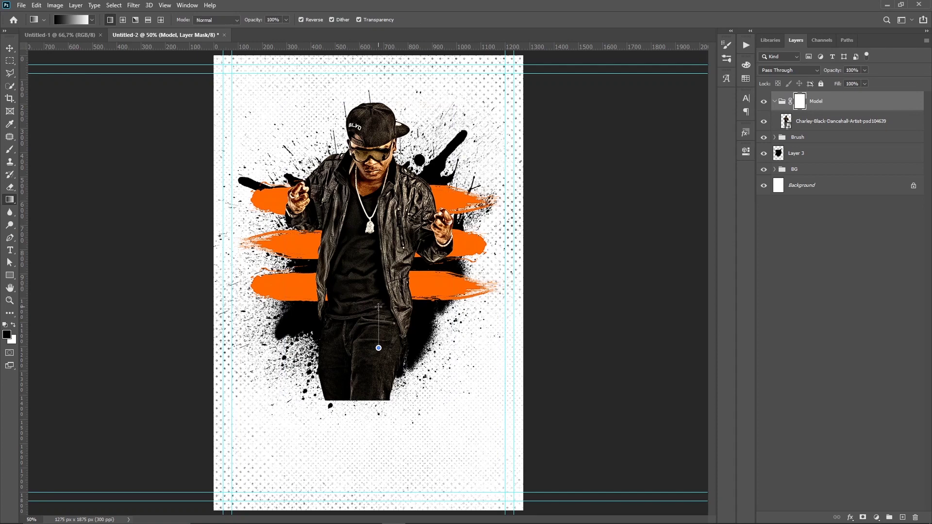
left_click_drag(378, 307, 378, 307)
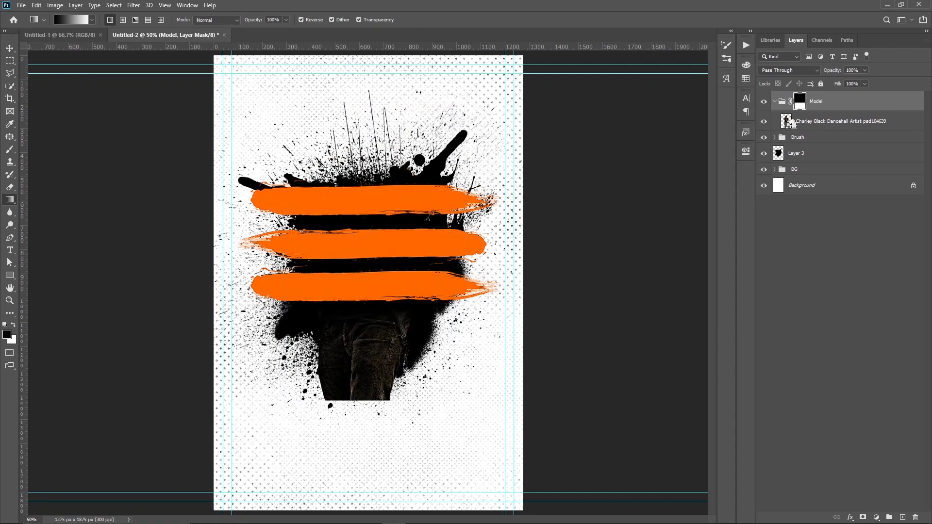
key("ctrl+z")
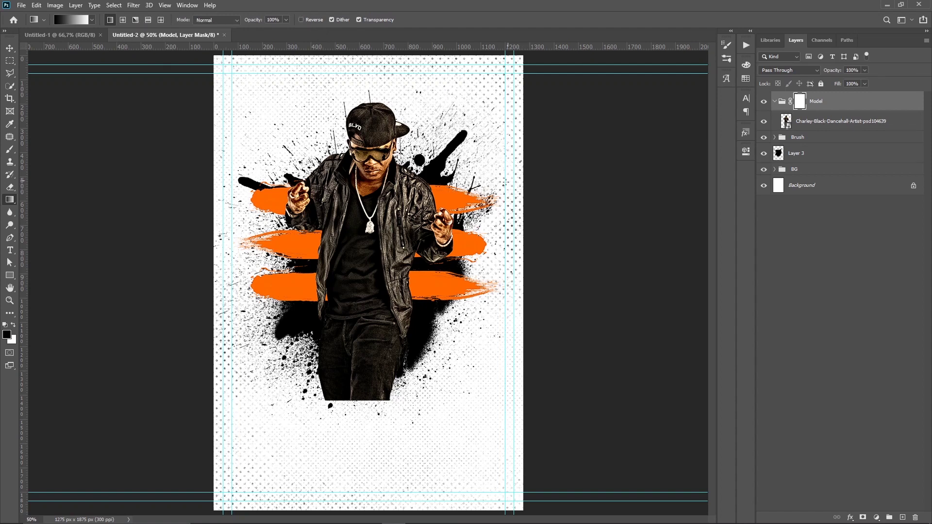
left_click_drag(384, 349, 383, 304)
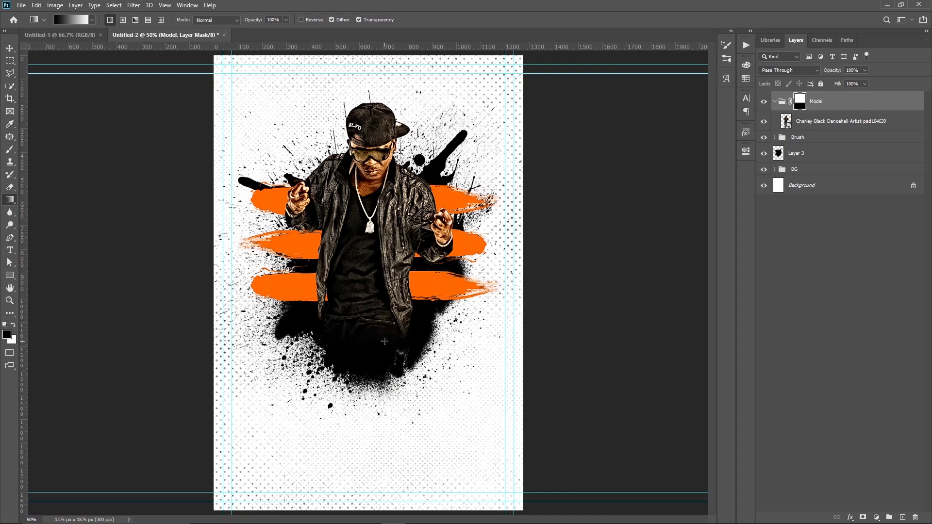
Enlarge the model with a free transform and shift him slightly left
key("v")
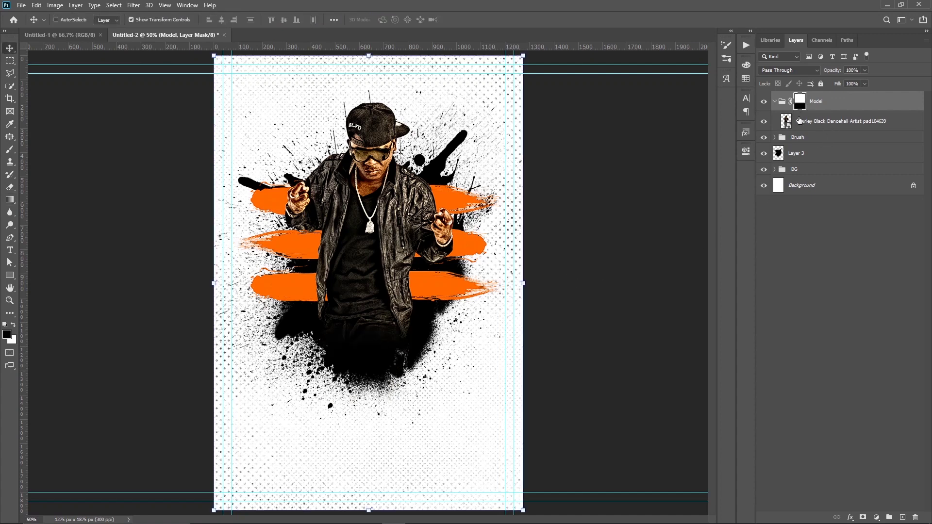
left_click(801, 121)
left_click_drag(453, 102, 482, 71)
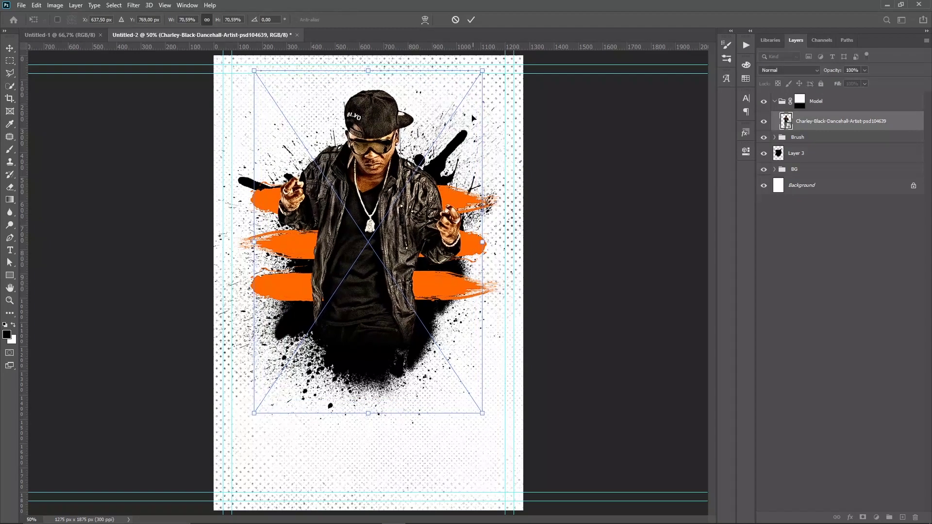
left_click_drag(446, 175, 452, 188)
key("Return")
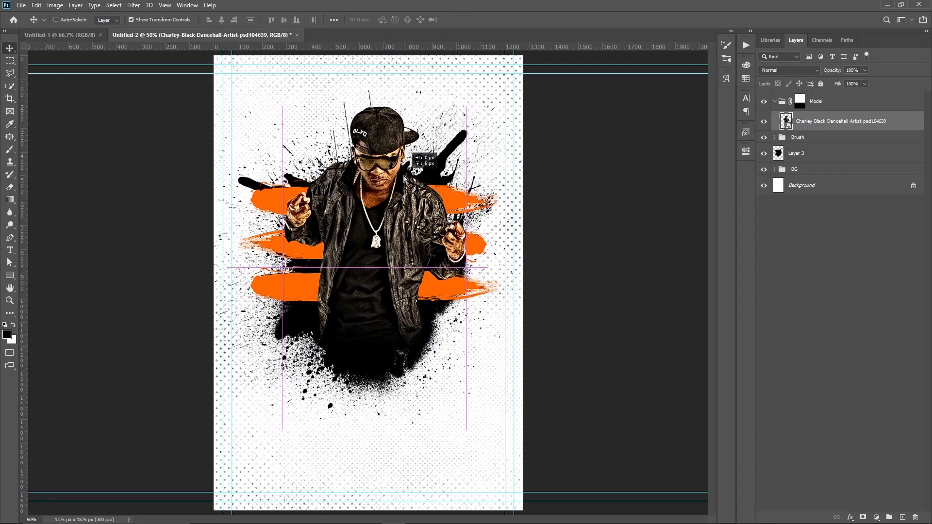
left_click_drag(412, 187, 406, 184)
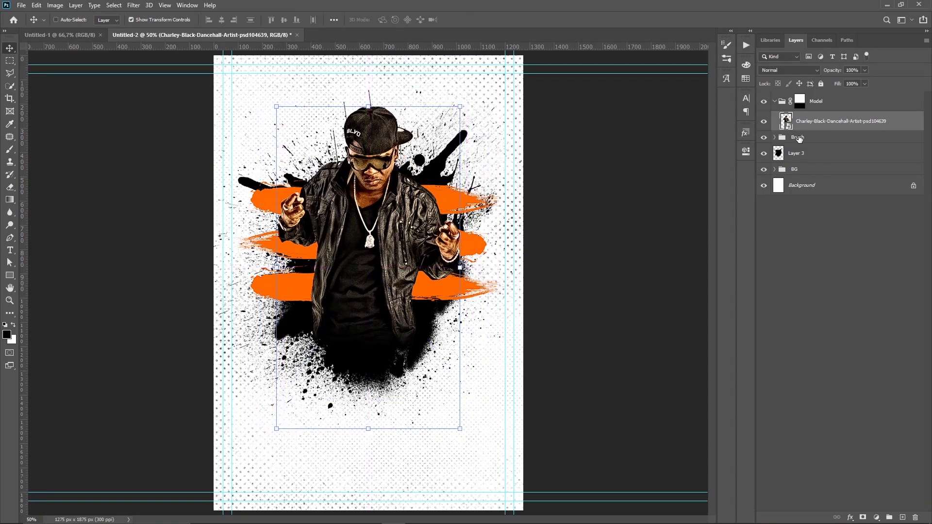
Nudge the orange strokes up, enlarge and lower the model again, then collapse the Model group
key("alt+bracketleft")
left_click_drag(579, 255, 574, 243)
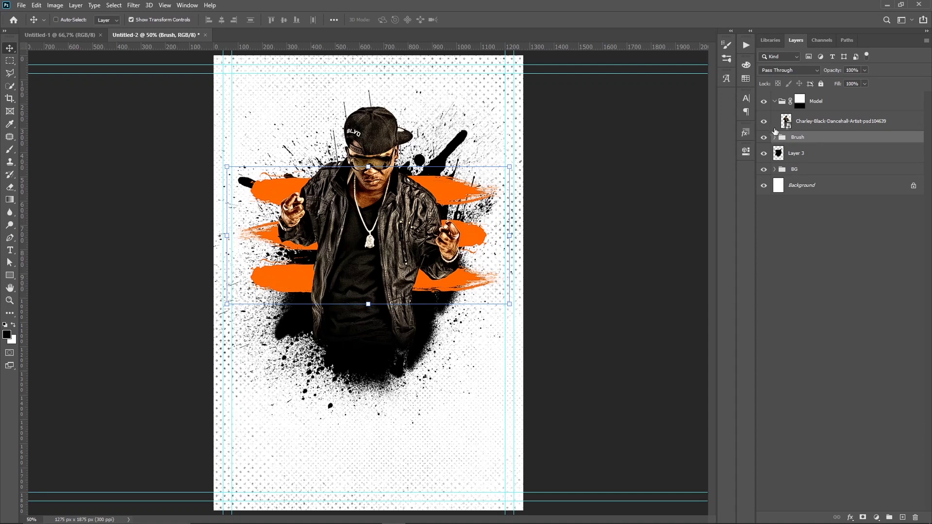
key("alt+bracketright")
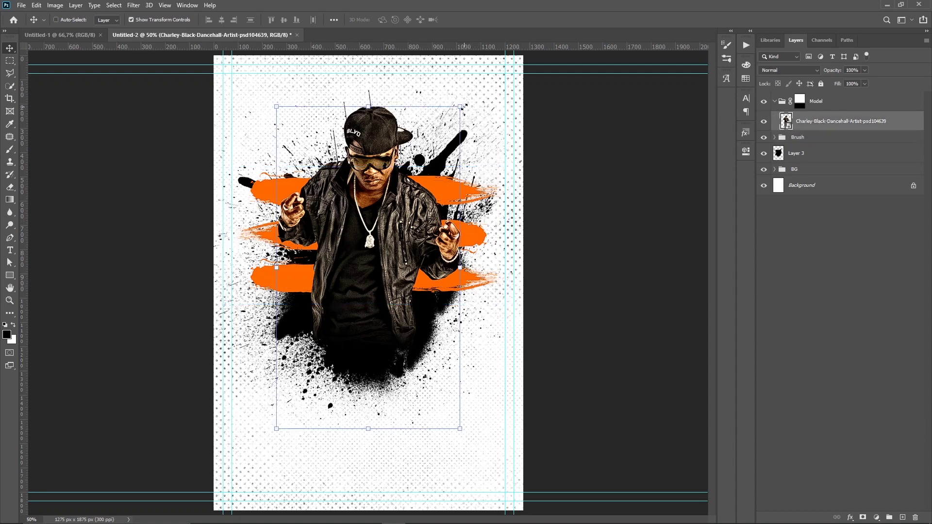
mouse_move(463, 106)
left_mouse_down()
mouse_move(482, 86)
mouse_move(474, 97)
left_mouse_up()
left_click_drag(434, 208, 433, 213)
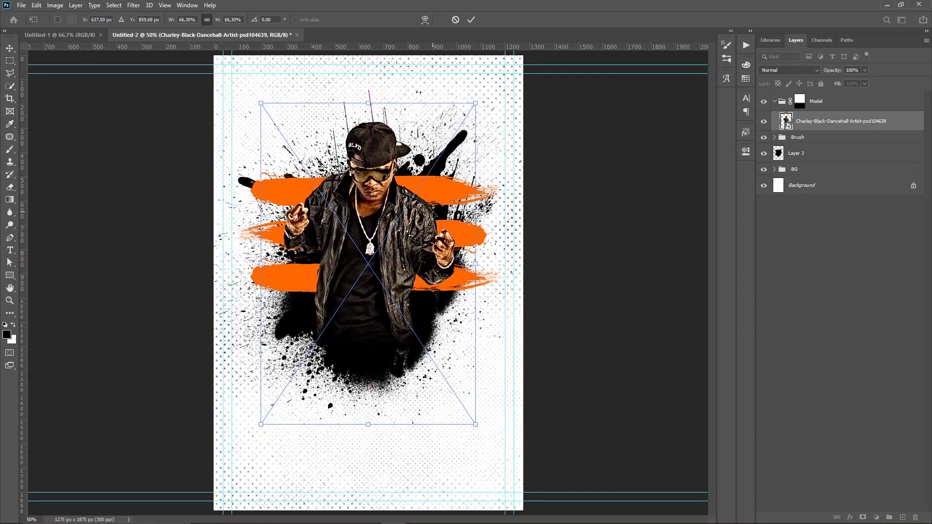
key("Return")
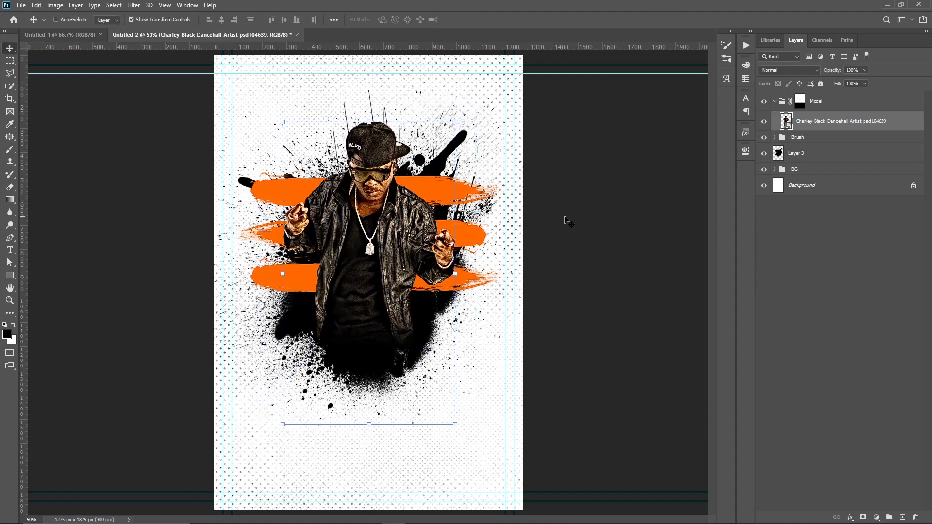
left_click(818, 220)
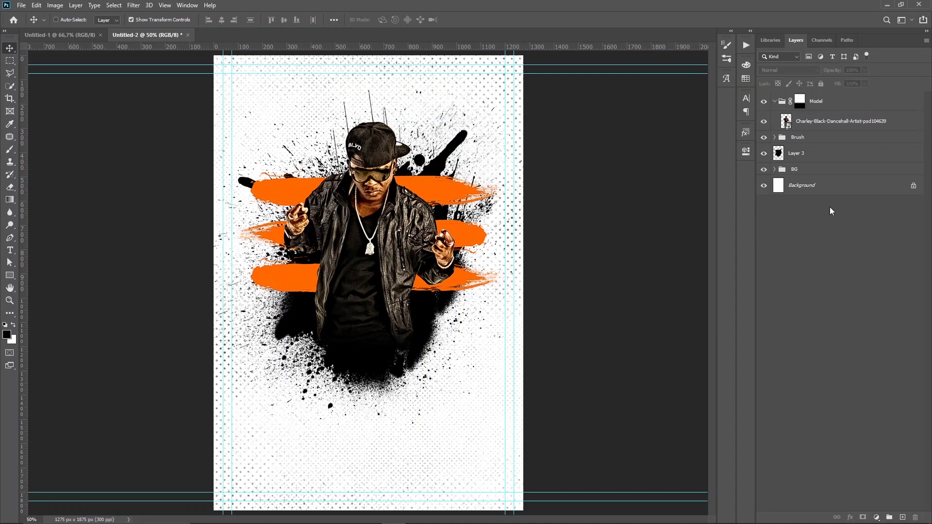
left_click(774, 102)
left_click(817, 104)
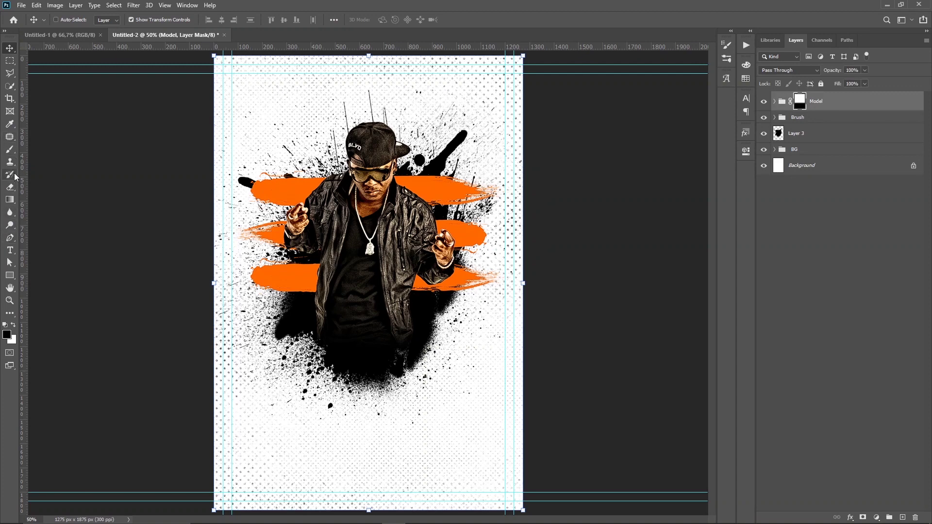
Type the title 'DJ IZZY' below the model
left_click(9, 250)
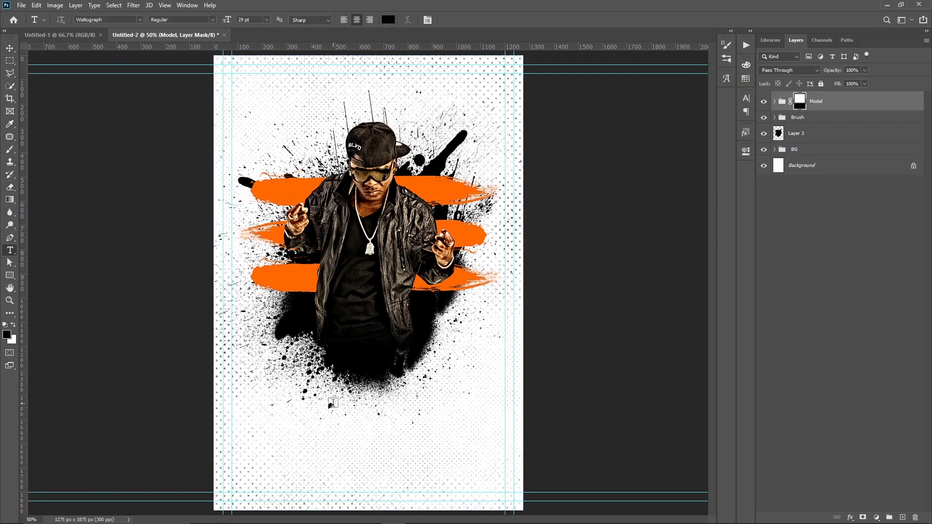
left_click(337, 417)
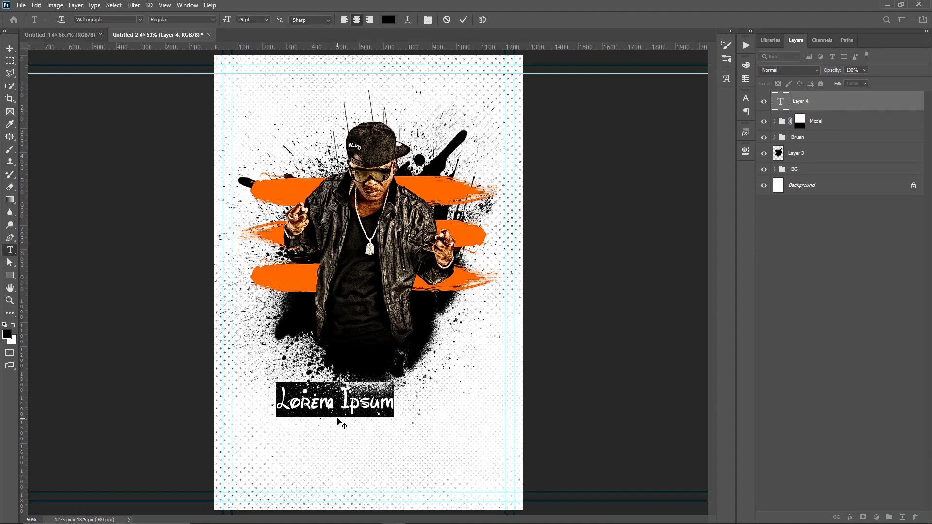
type("DJ")
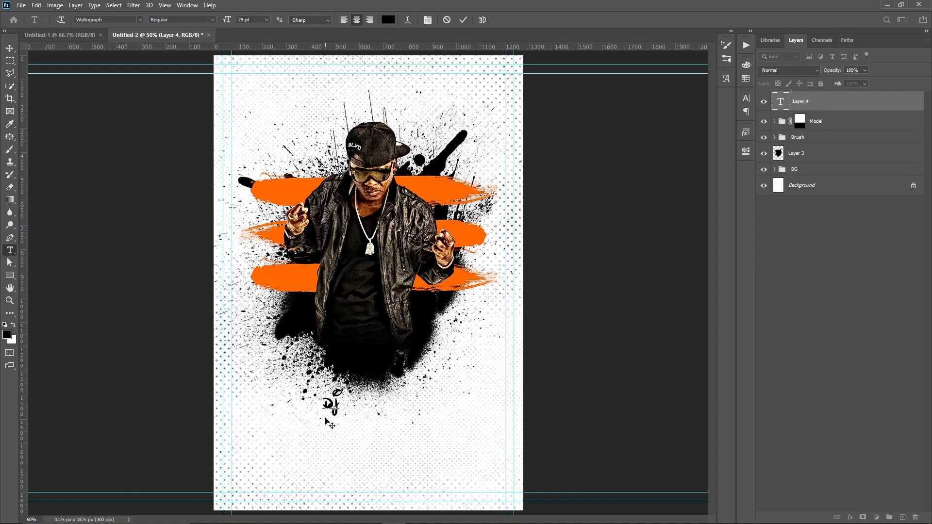
type(" M")
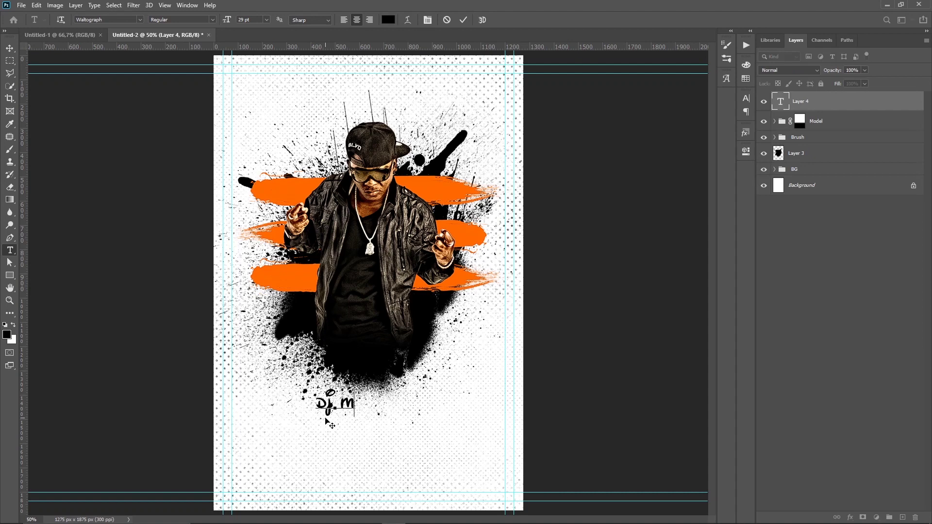
type("A")
key("BackSpace")
key("BackSpace")
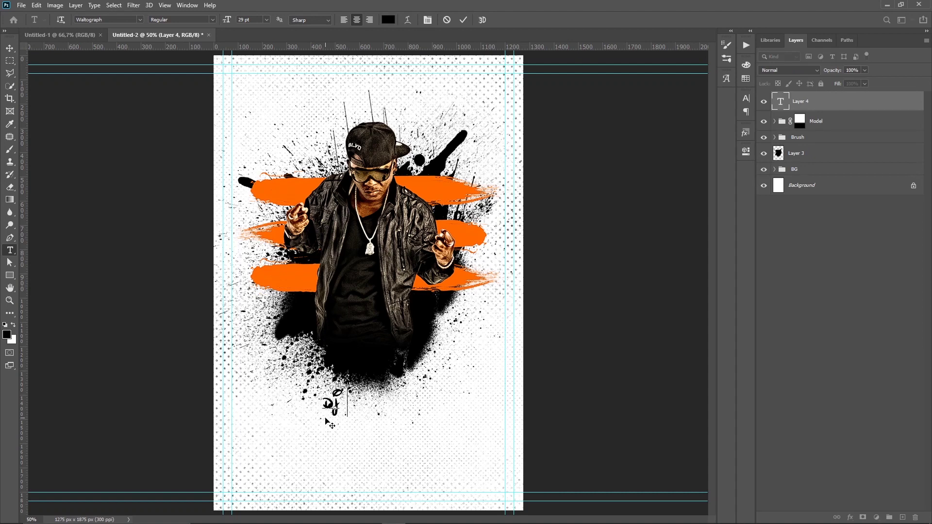
type("IZZY")
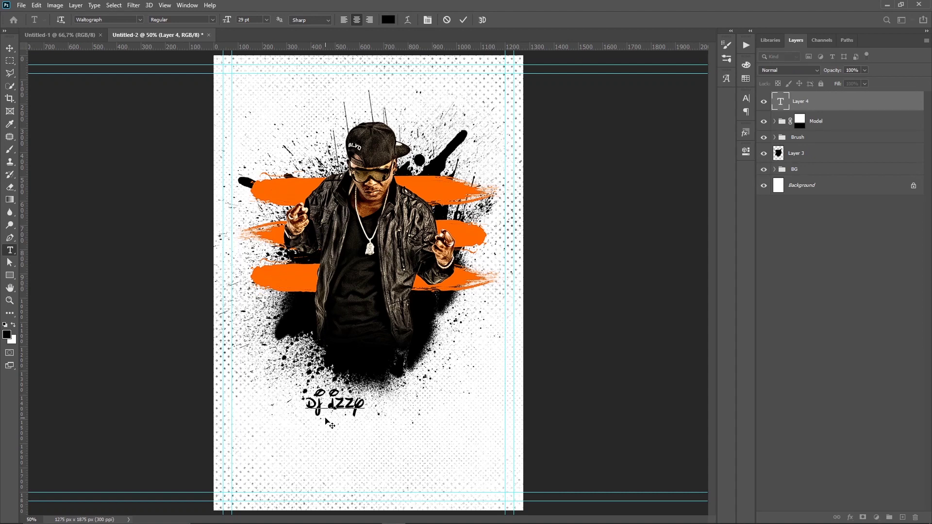
key("ctrl+Return")
Scale the DJ IZZY title up to about 177%
key("v")
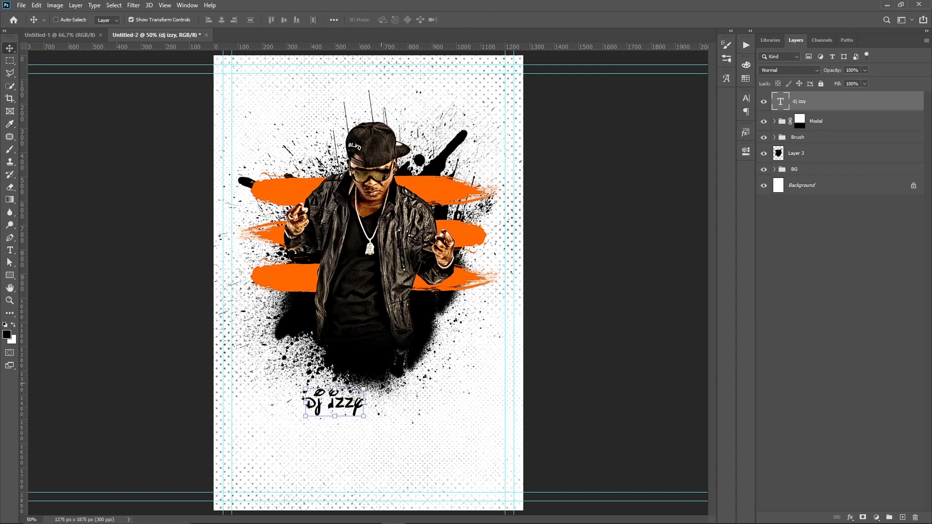
key("ctrl+t")
left_click_drag(365, 383, 474, 336)
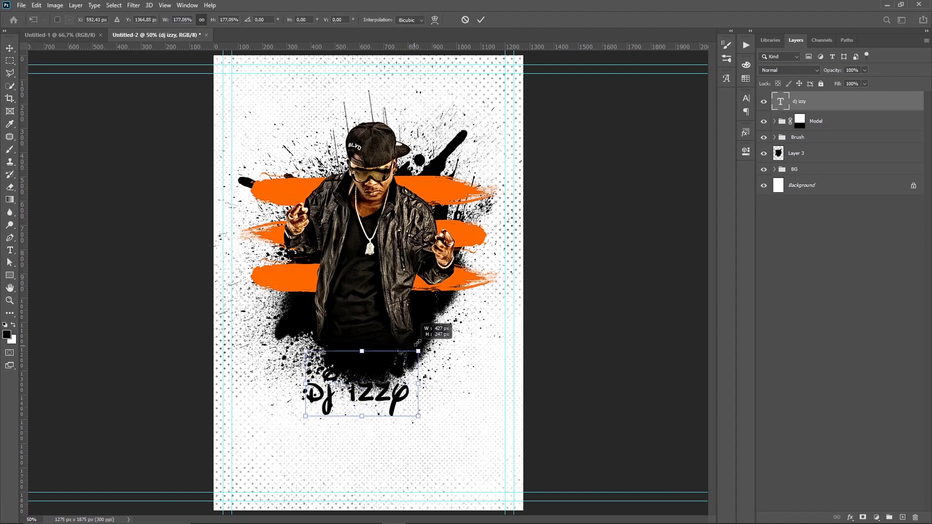
key("Return")
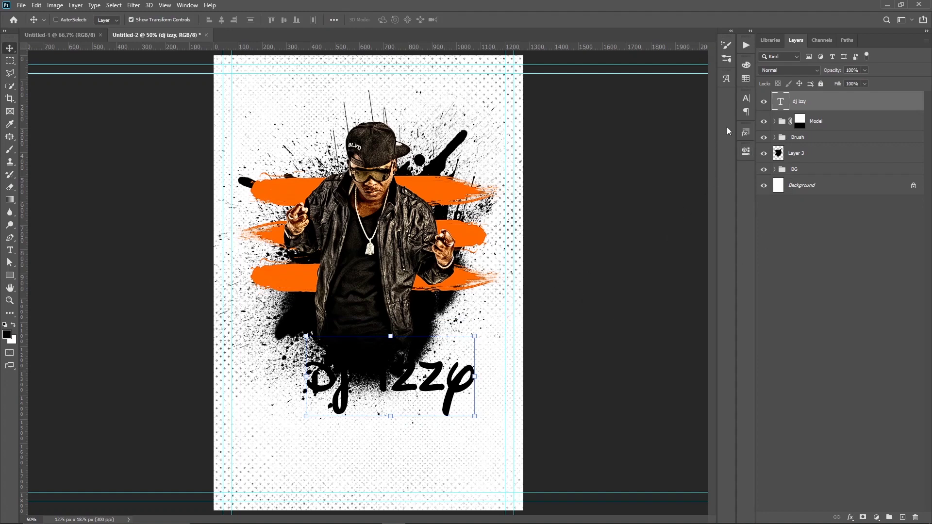
Colour the title a lighter orange sampled from the brush strokes
left_click(746, 100)
left_click(720, 154)
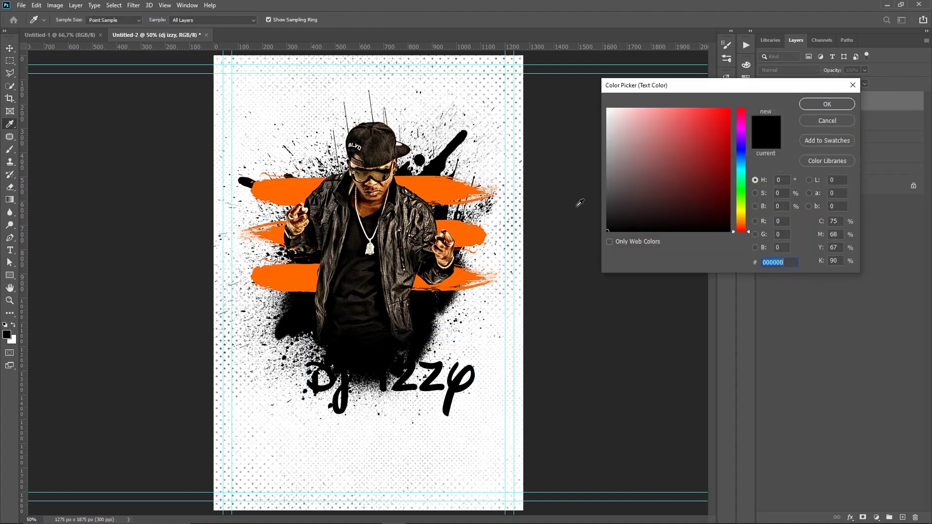
left_click(455, 191)
key("Return")
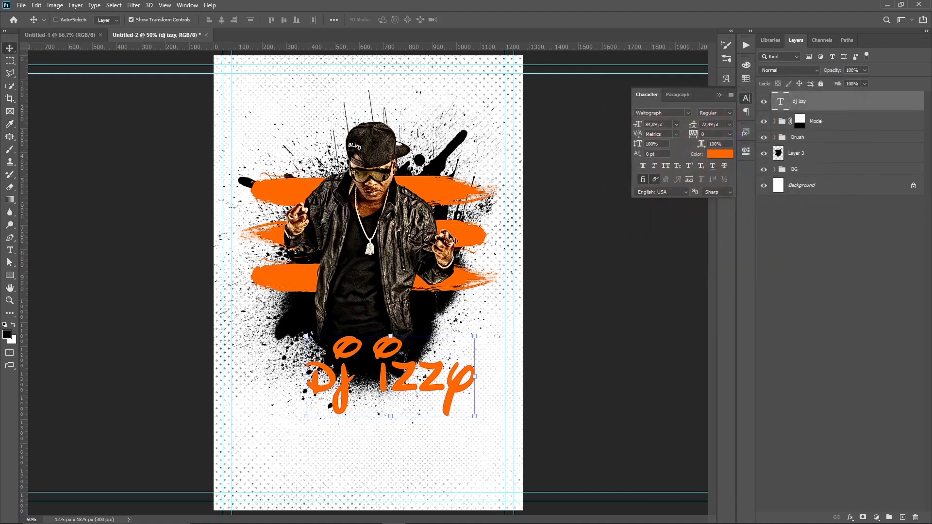
left_click(712, 154)
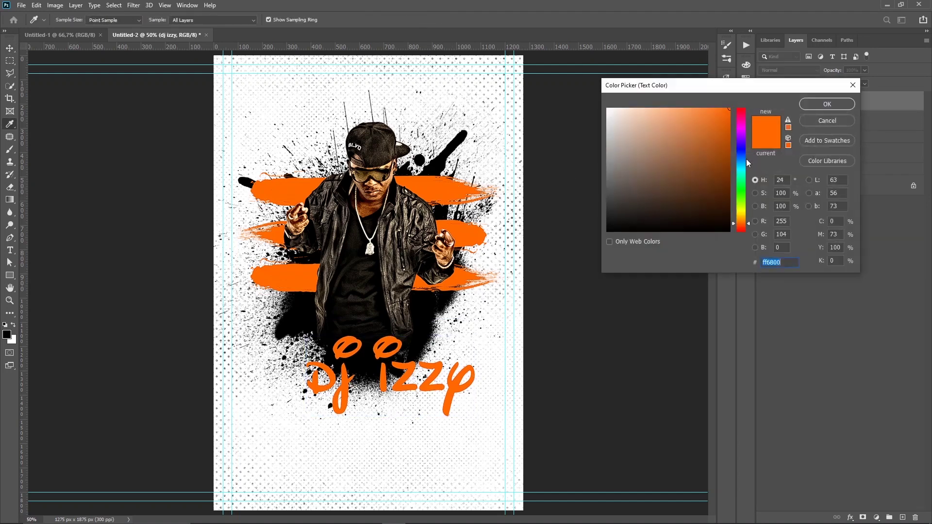
left_click_drag(741, 224, 740, 219)
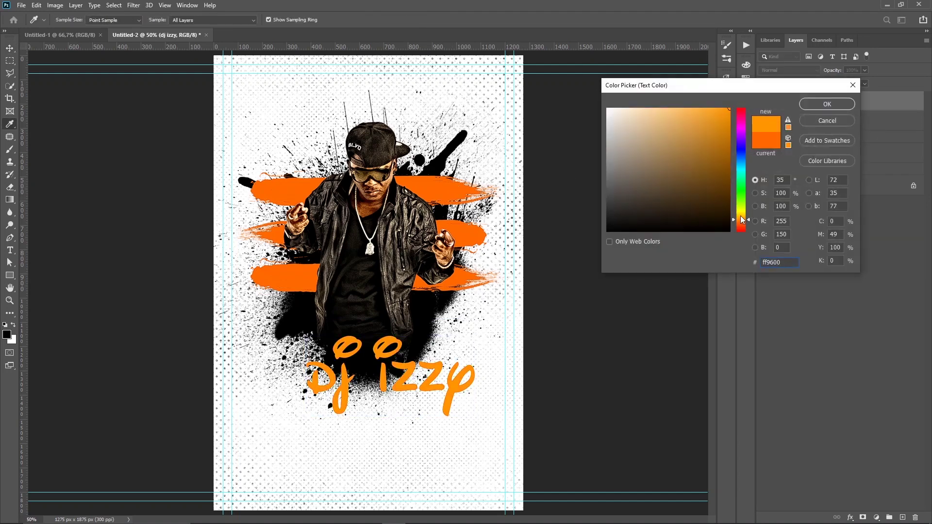
left_click(813, 104)
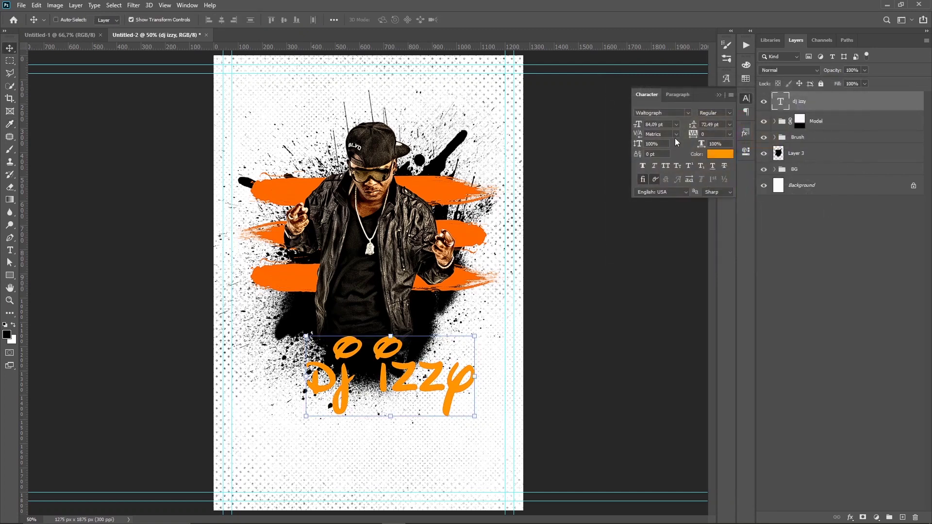
Set the title font to OneBrush with All Caps enabled
left_click(684, 113)
type("brush-tipTexe TRI...")
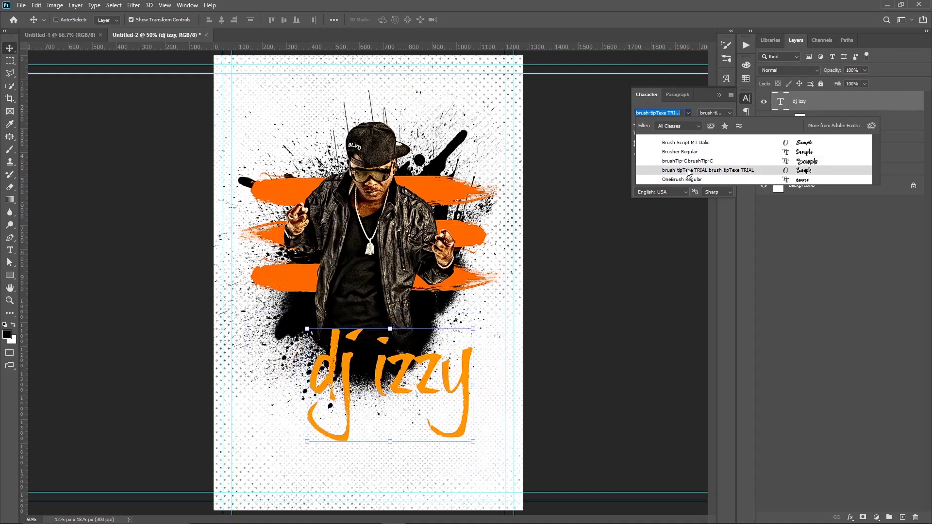
left_click(682, 170)
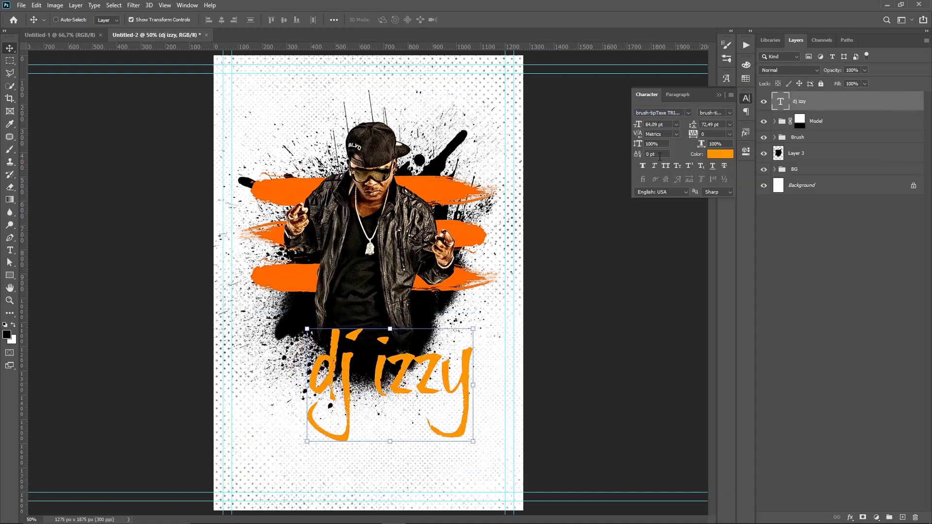
left_click(666, 167)
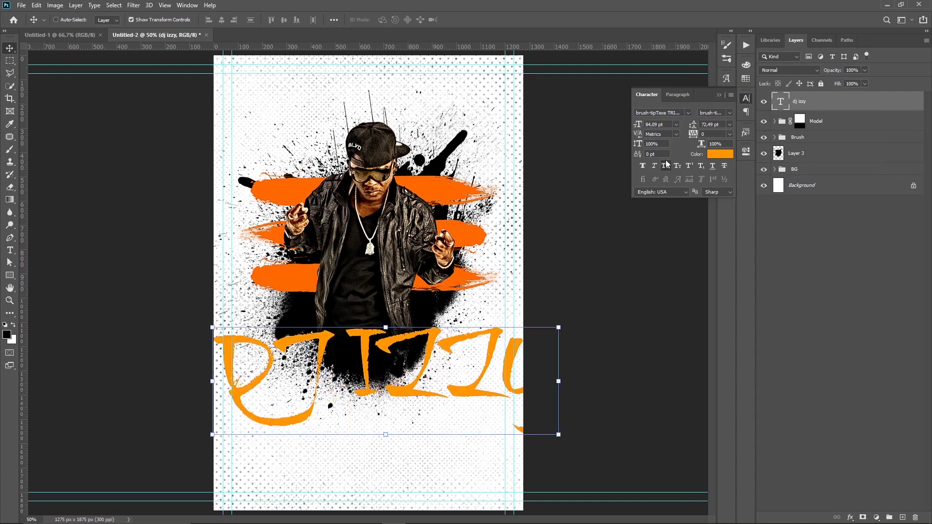
left_click(674, 113)
type("brush")
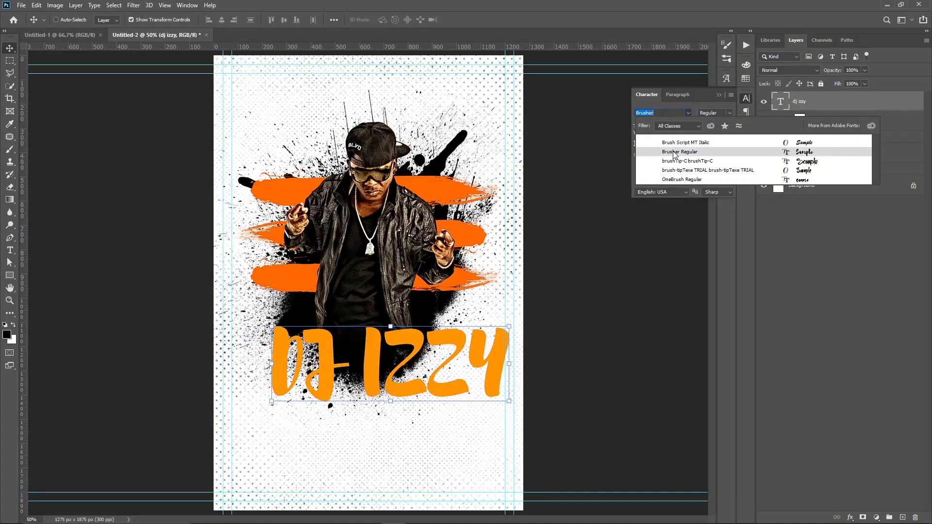
left_click(673, 180)
Enlarge the title to about 121% and place it just below the model
mouse_move(394, 382)
left_mouse_down()
mouse_move(351, 338)
mouse_move(362, 346)
left_mouse_up()
key("ctrl+t")
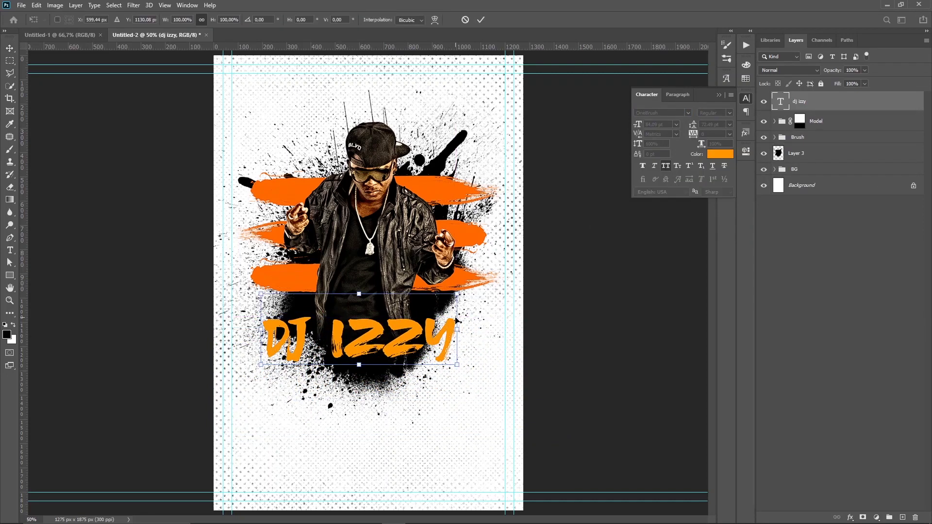
left_click_drag(457, 293, 487, 277)
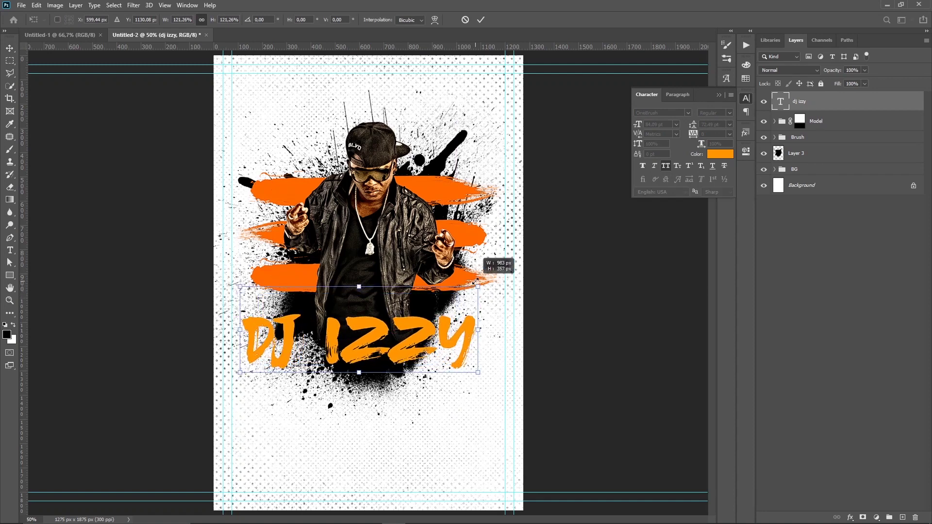
left_click_drag(428, 341, 438, 345)
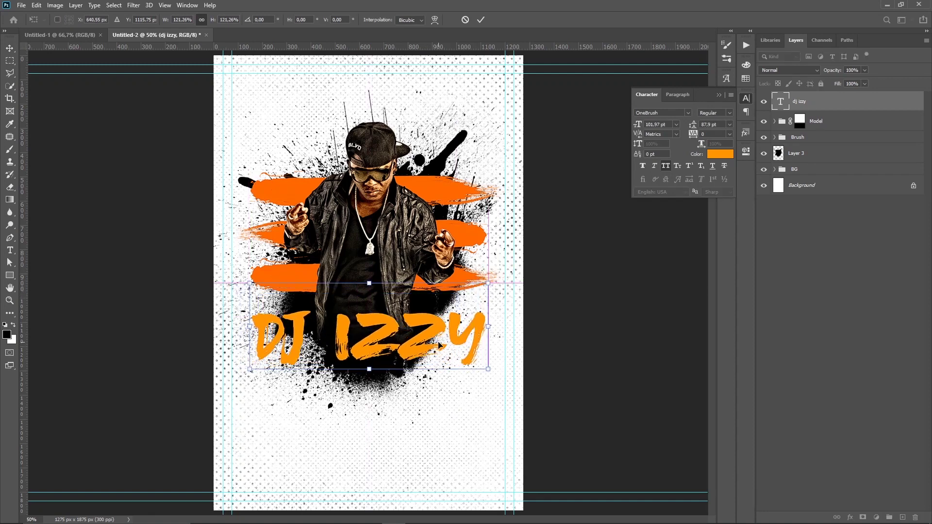
key("Return")
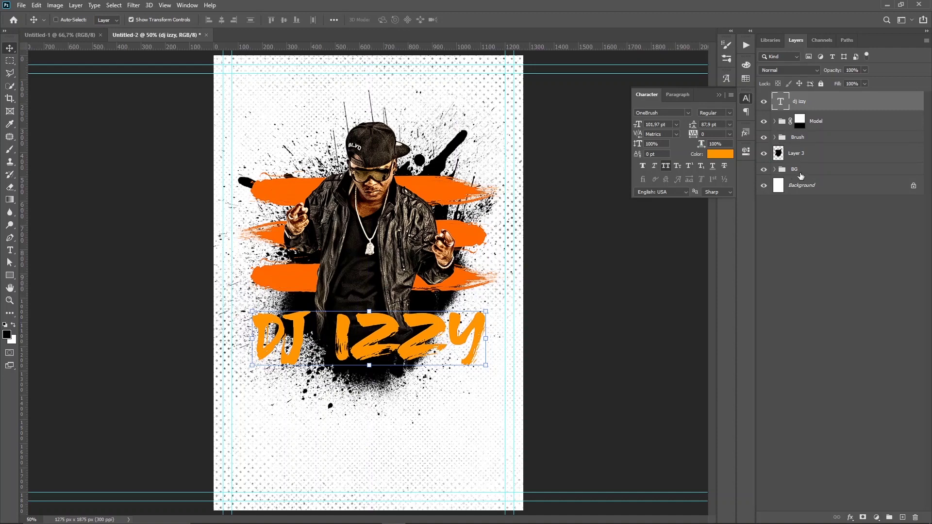
Give Layer 1 copy a Color Overlay sampled from the title's orange (ff9600)
left_click(774, 137)
left_click(839, 156)
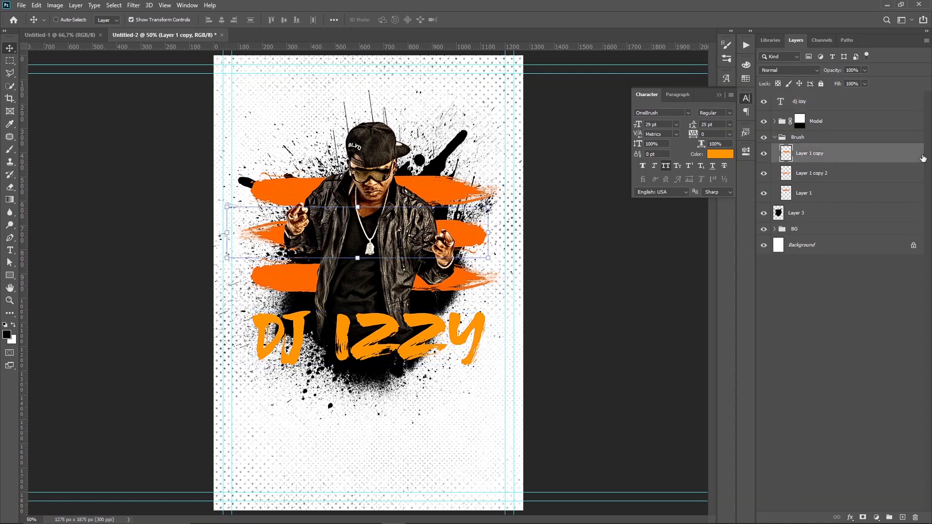
double_click(923, 158)
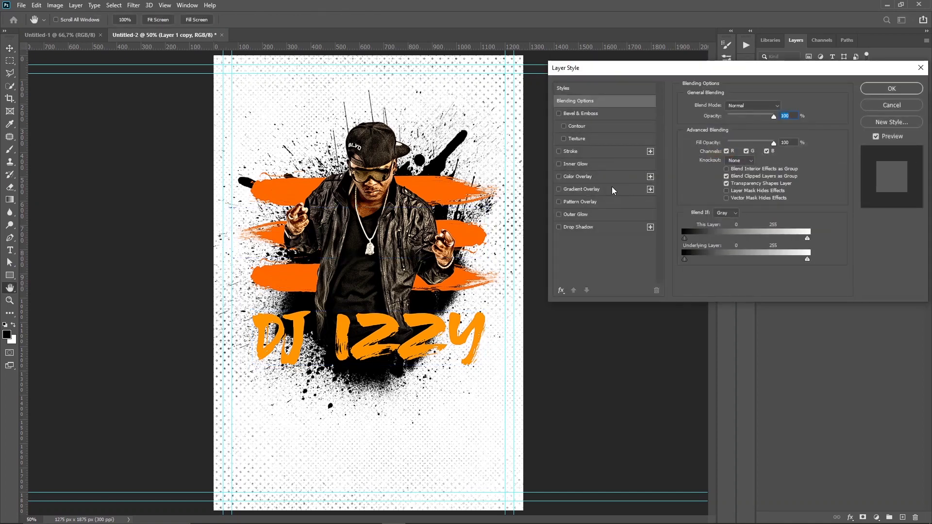
left_click(607, 179)
left_click(782, 107)
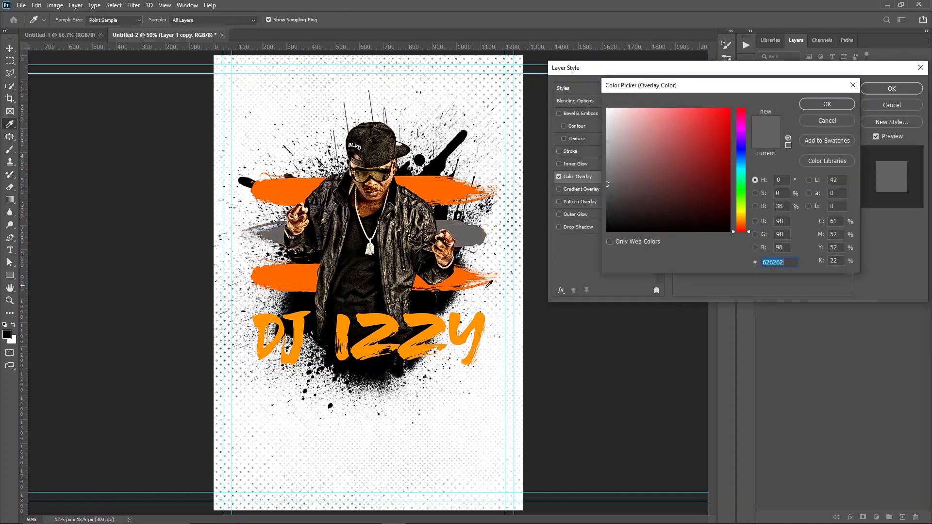
left_click(432, 316)
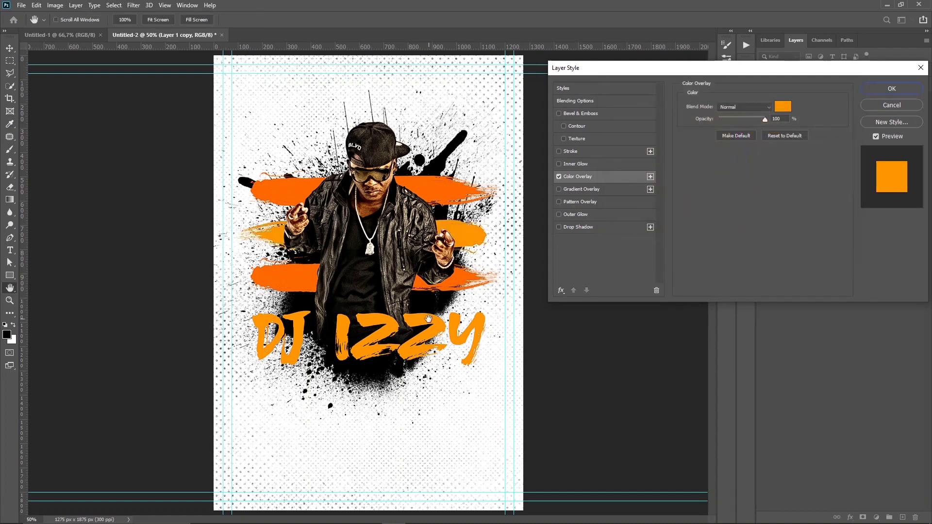
key("Return")
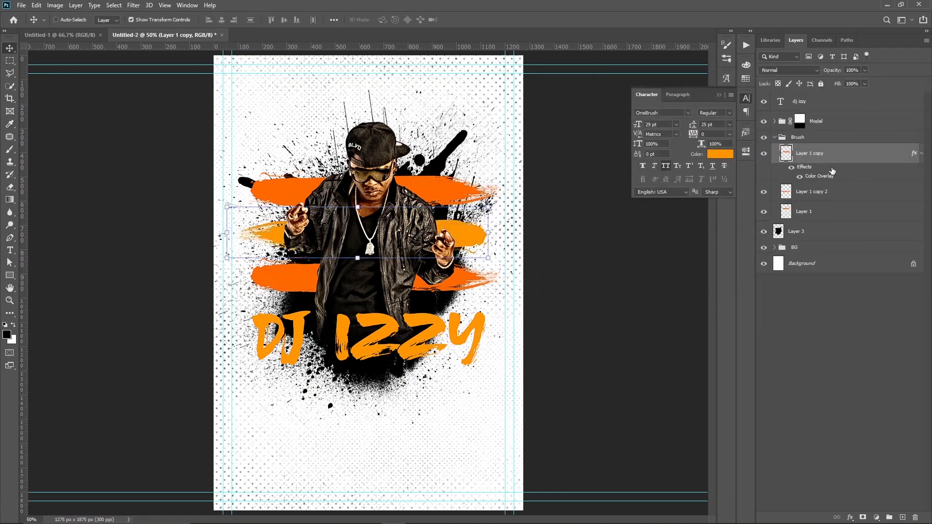
Copy that layer style, hide the Model group, and select Layer 1 copy 2
right_click(839, 159)
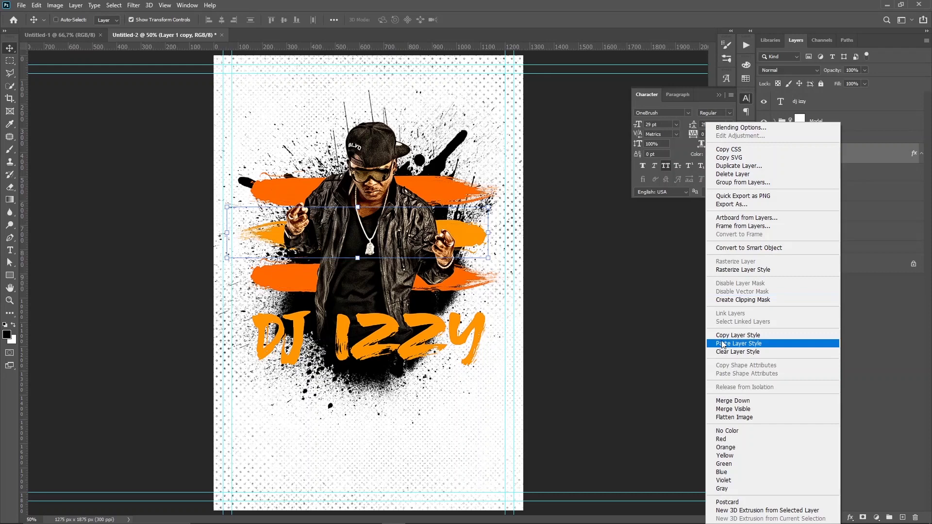
left_click(735, 335)
left_click(764, 120)
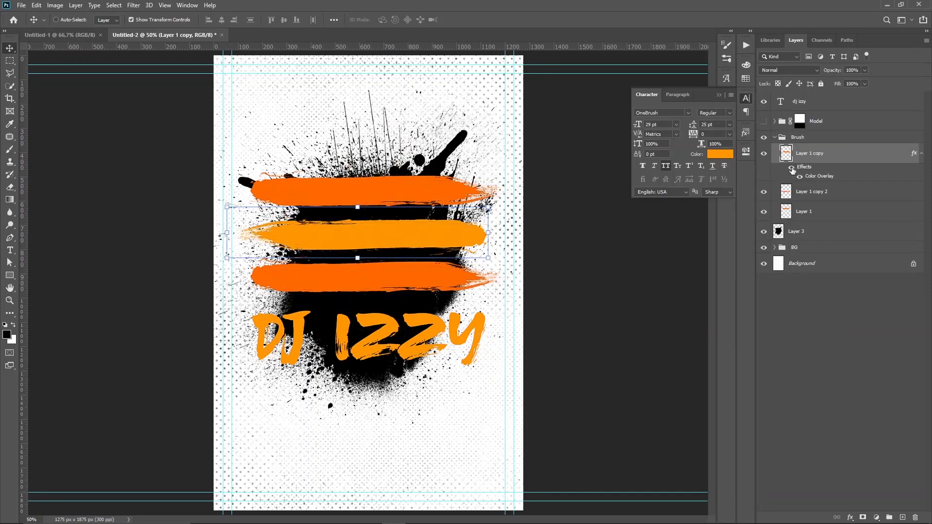
left_click(840, 194)
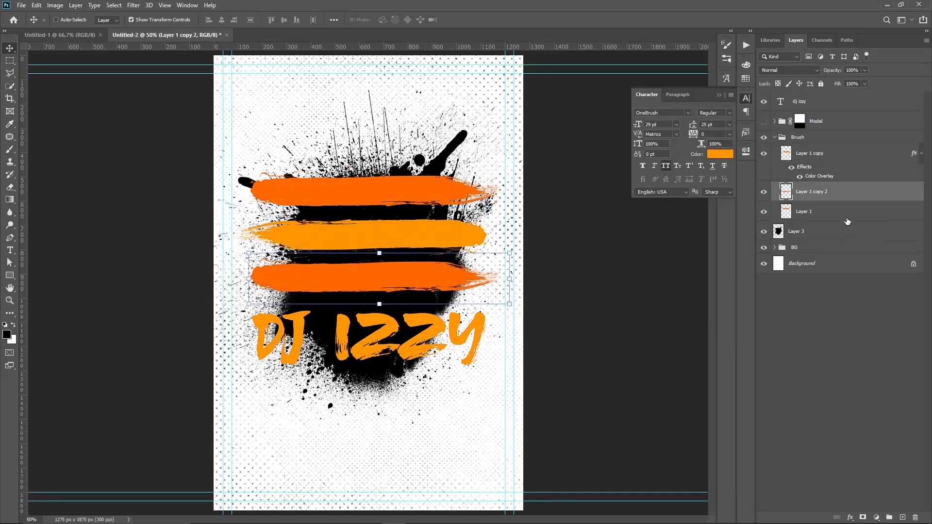
Paste the middle stroke's orange Color Overlay onto Layer 1 copy 2 and Layer 1
left_click(847, 221, "shift")
right_click(846, 221)
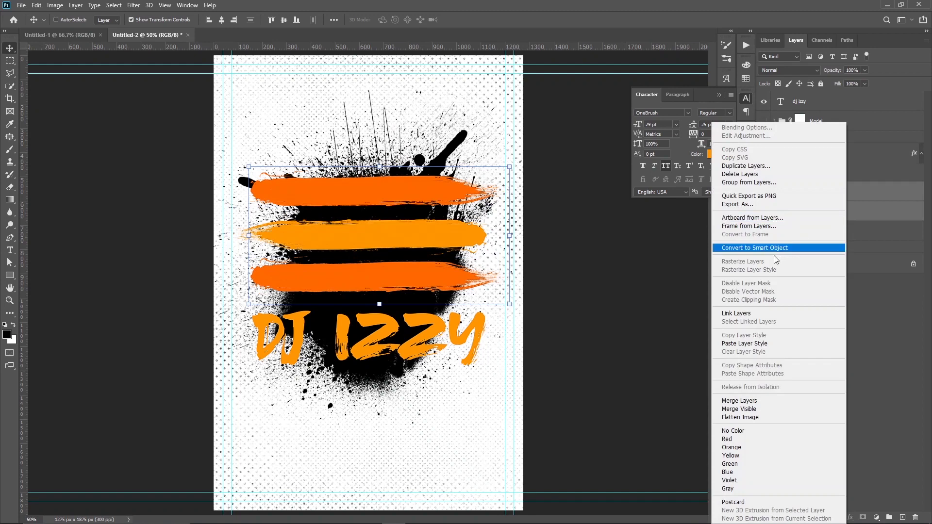
left_click(743, 344)
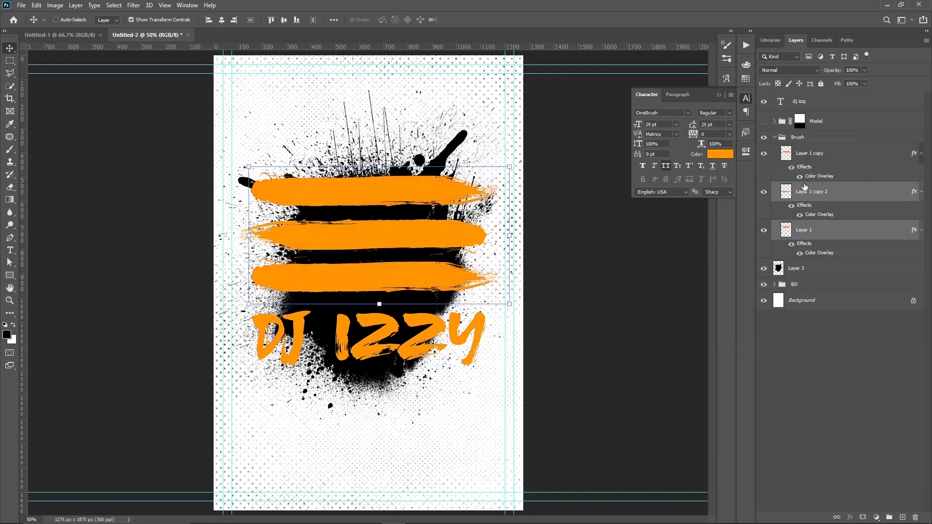
key("ctrl+t")
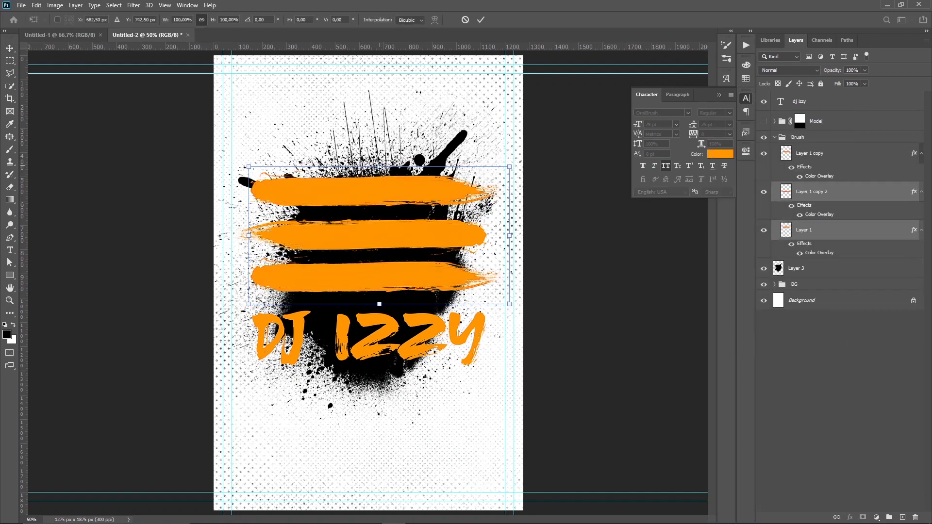
left_click_drag(379, 166, 386, 154)
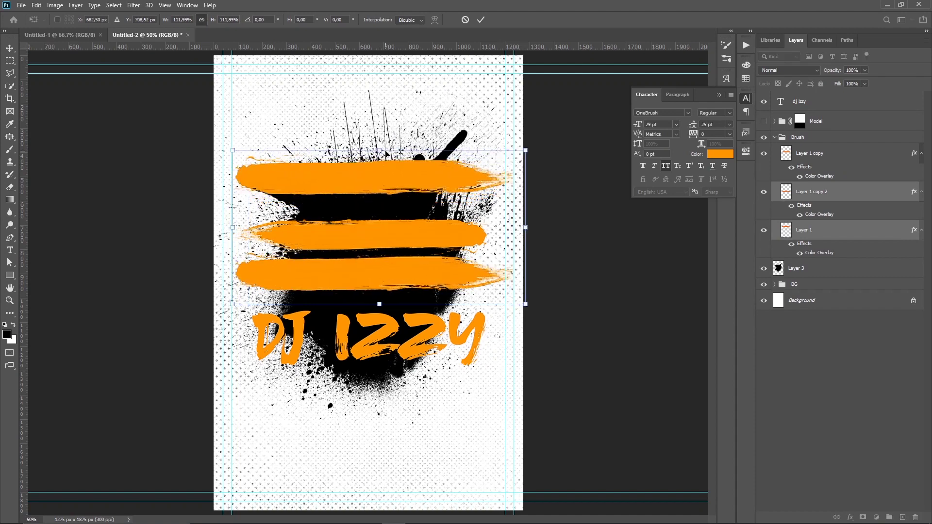
left_click(465, 19)
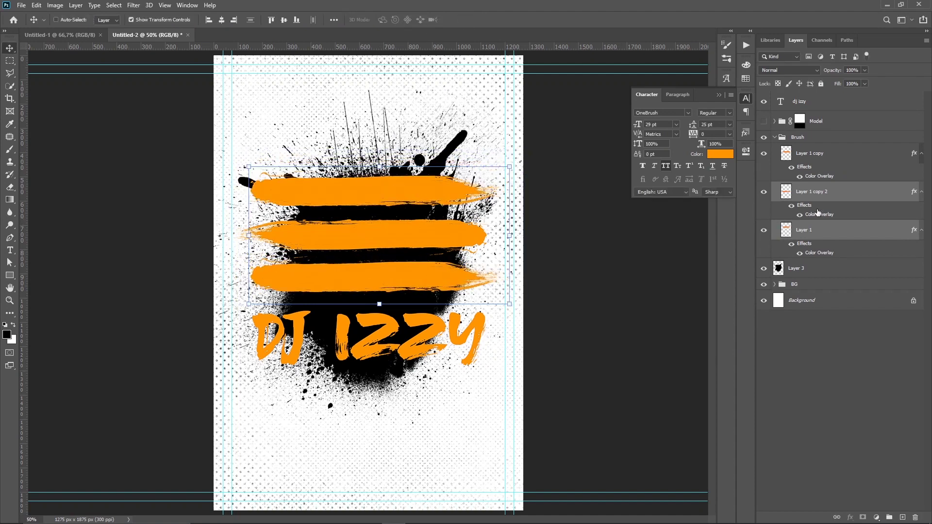
Stretch the whole Brush group vertically to about 113% height
left_click(921, 154)
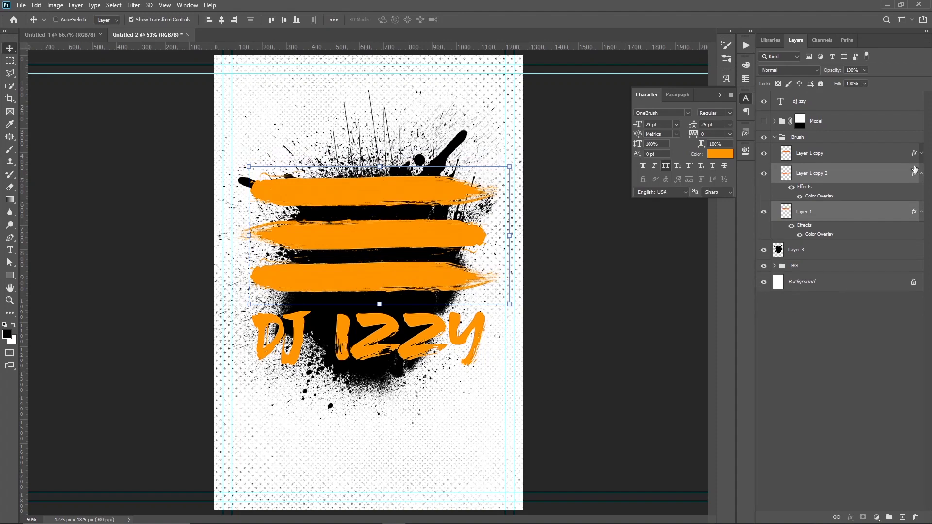
left_click(921, 174)
left_click(922, 178)
left_click(845, 140)
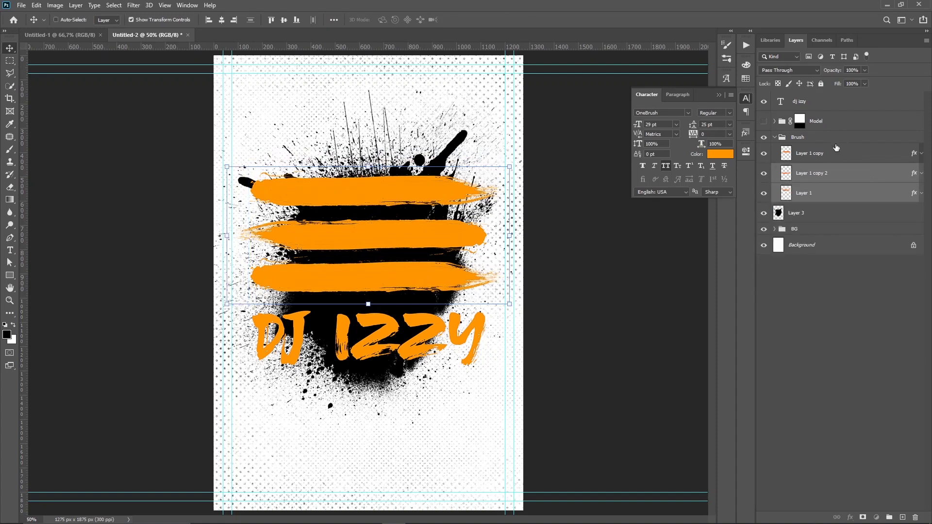
left_click_drag(368, 167, 368, 149)
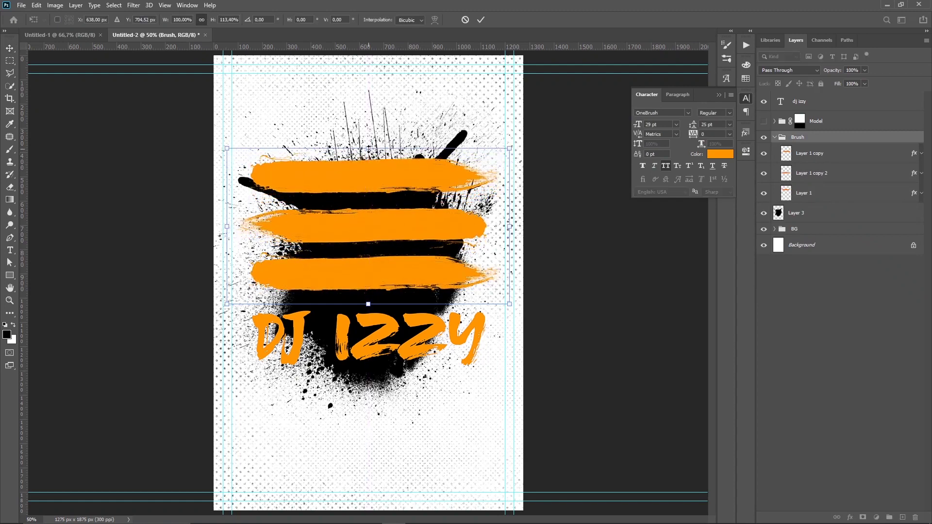
key("Return")
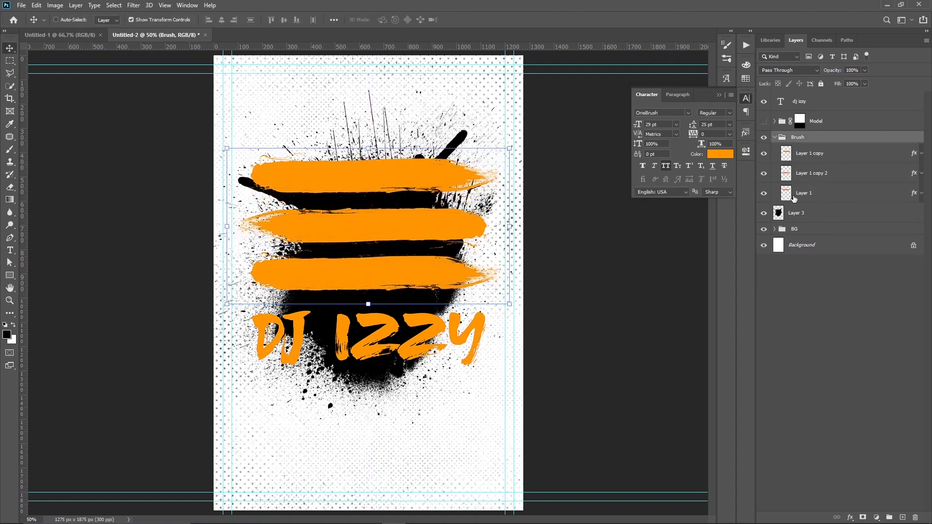
left_click(774, 137)
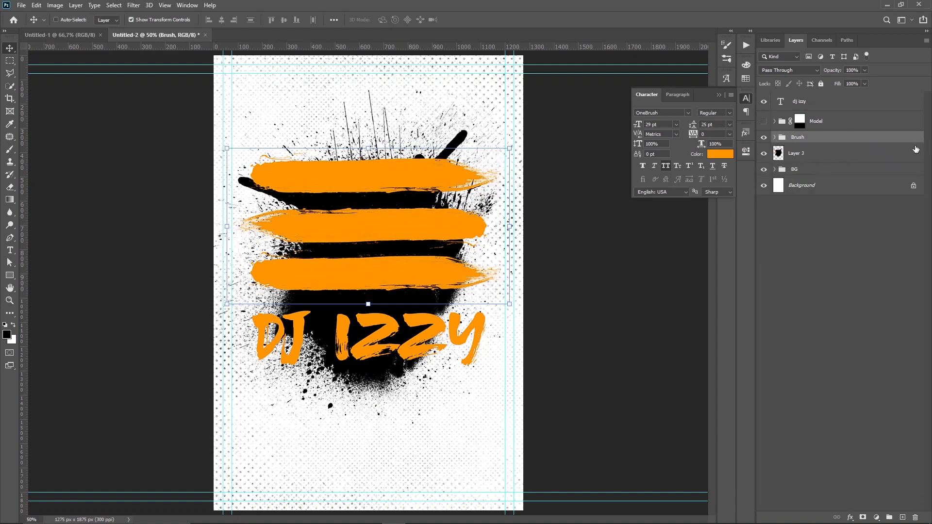
Add a paper Pattern Overlay to the Brush group, first trying Color Dodge at 100% scale
double_click(880, 176)
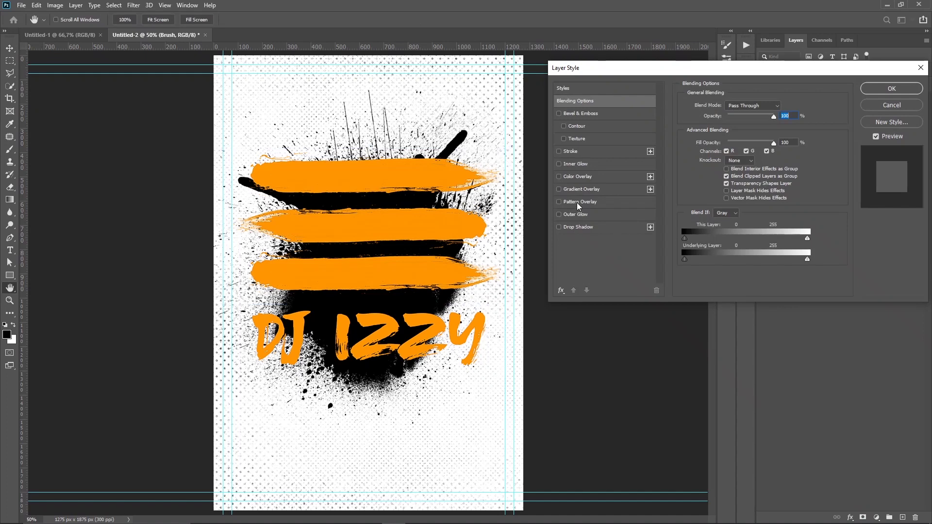
left_click(578, 202)
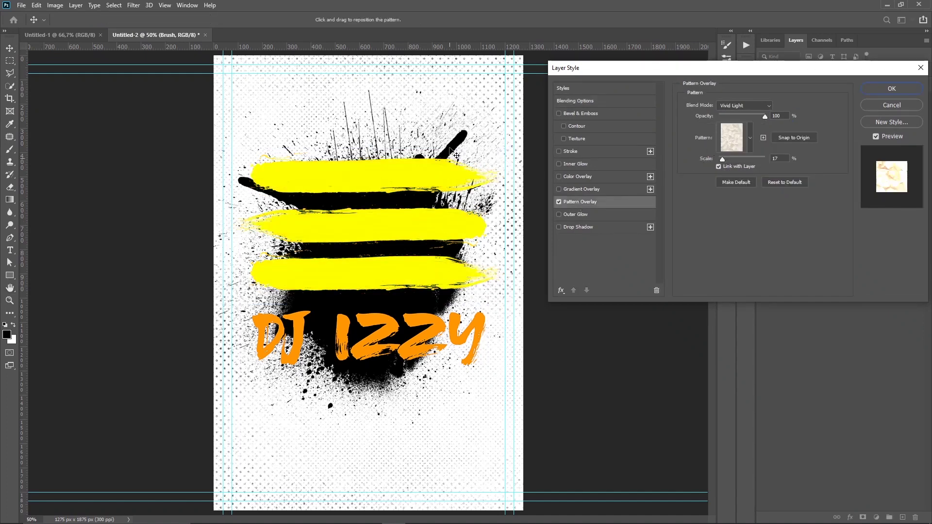
left_click_drag(453, 145, 450, 166)
left_click(747, 107)
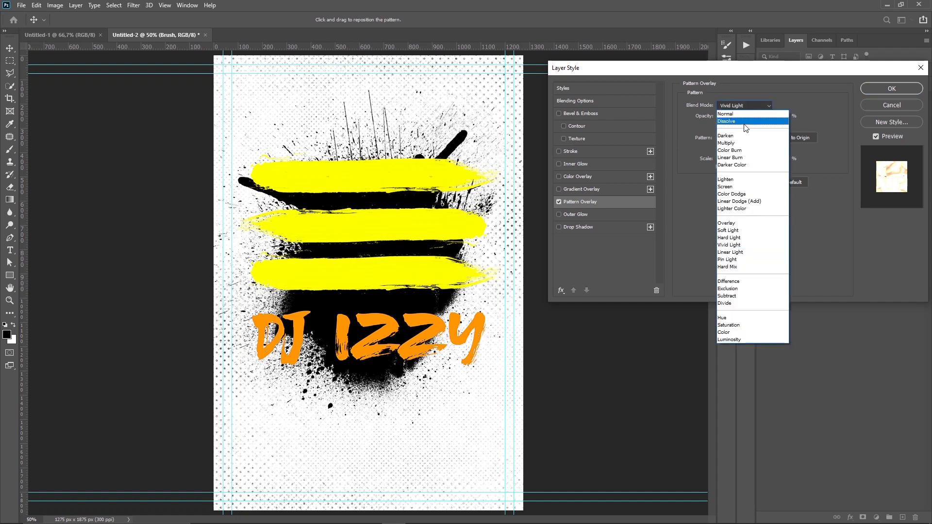
left_click(726, 196)
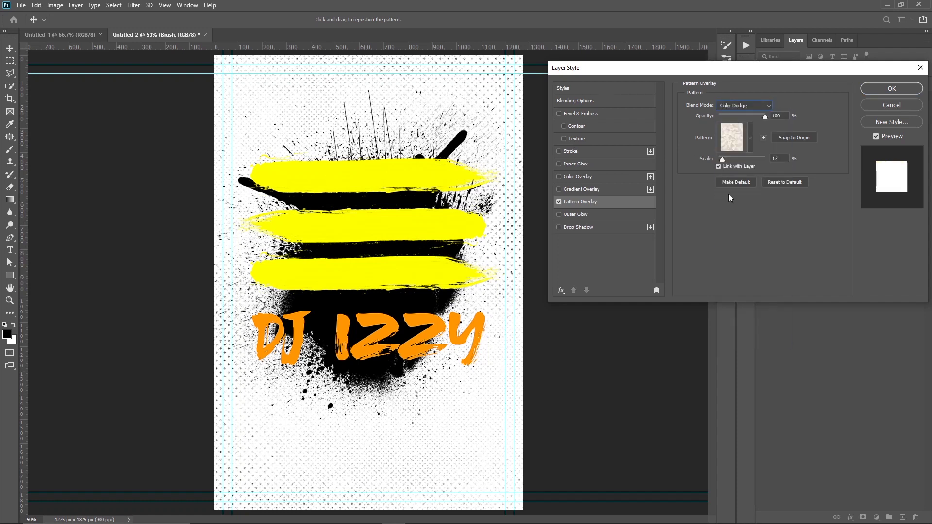
left_click(726, 158)
left_click(777, 158)
type("100")
key("Return")
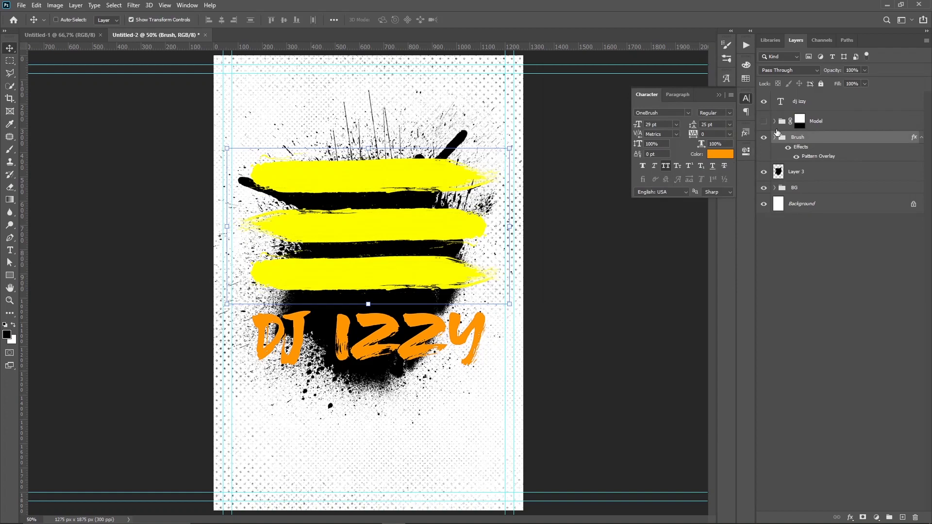
Refine the Brush group's Pattern Overlay to Linear Burn at 57% scale, repositioning the texture
double_click(814, 157)
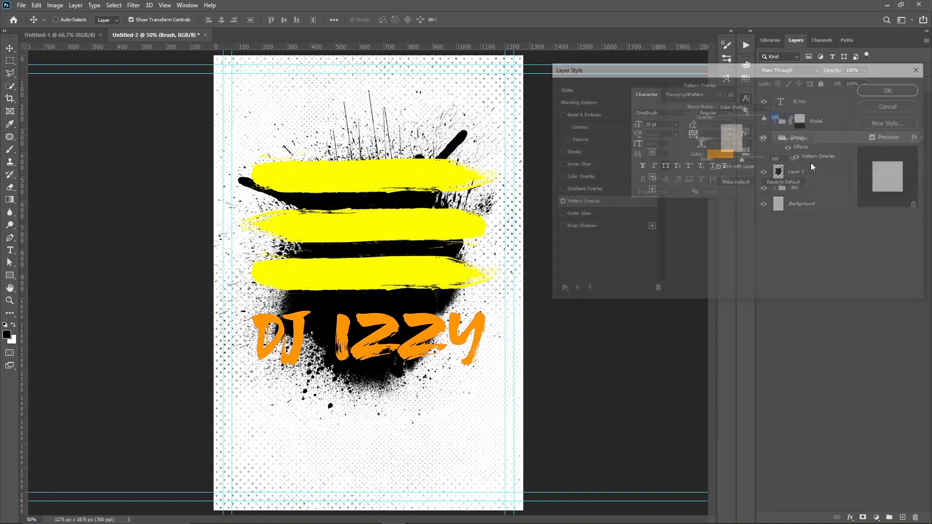
left_click(745, 106)
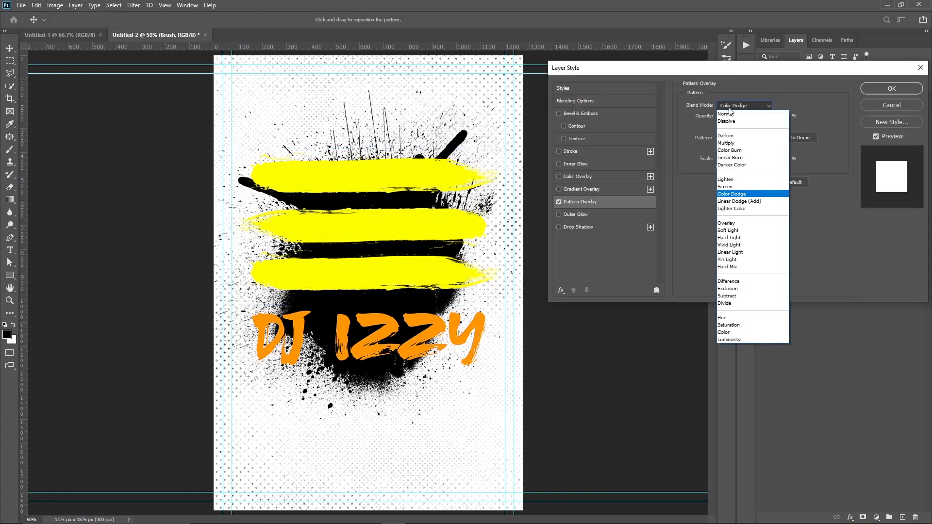
left_click(728, 116)
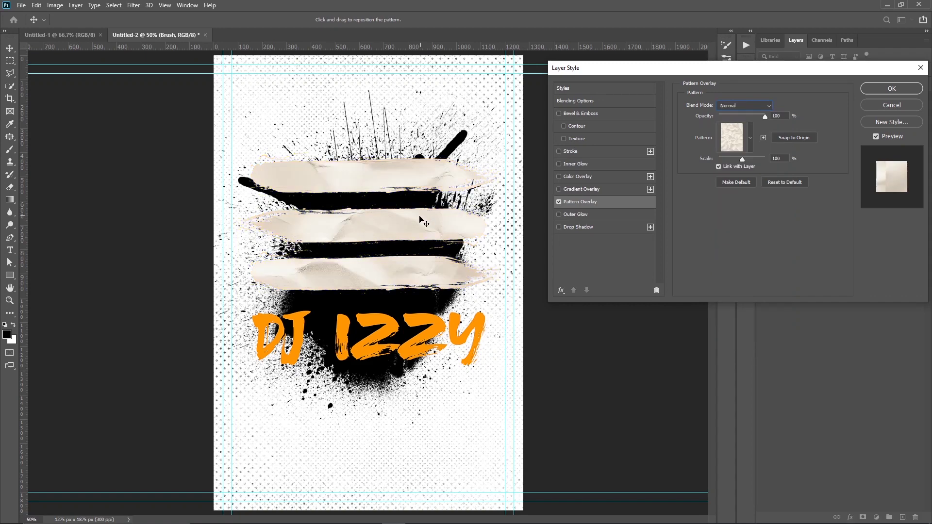
left_click_drag(424, 219, 411, 159)
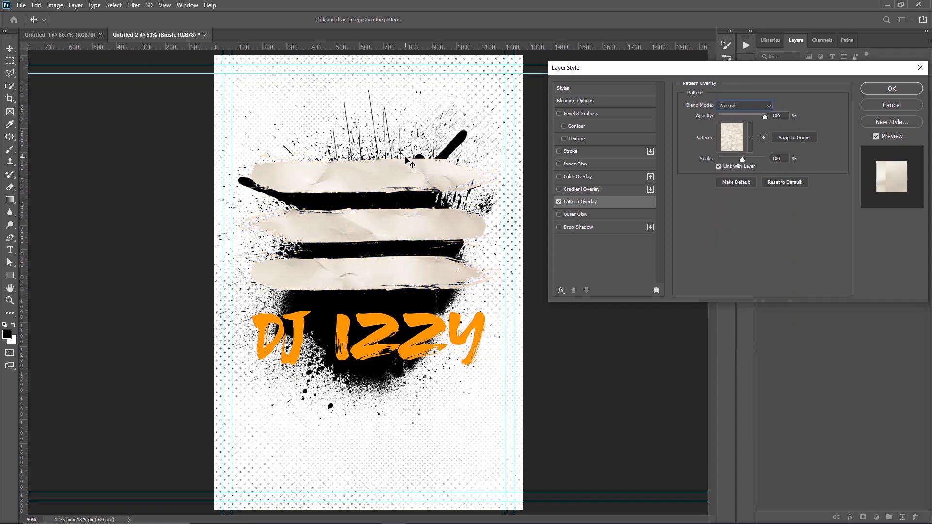
left_click_drag(742, 117, 767, 118)
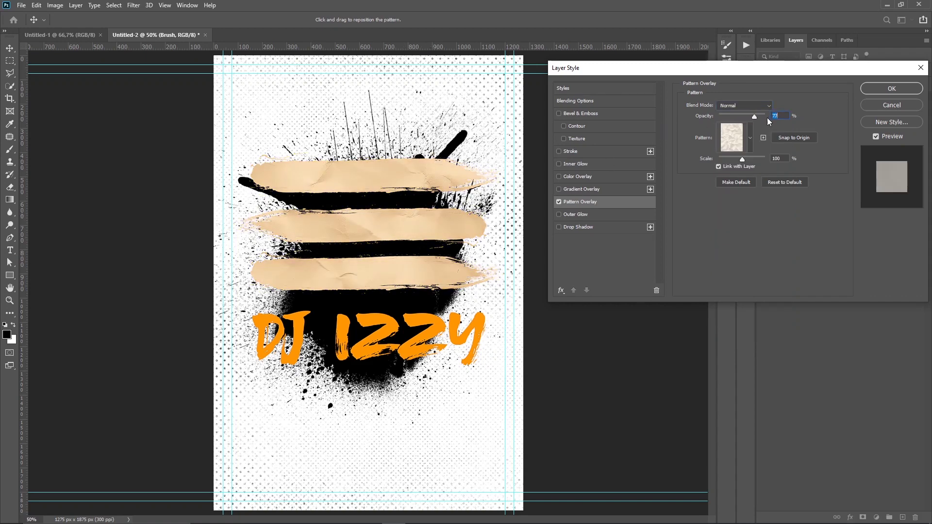
left_click(743, 106)
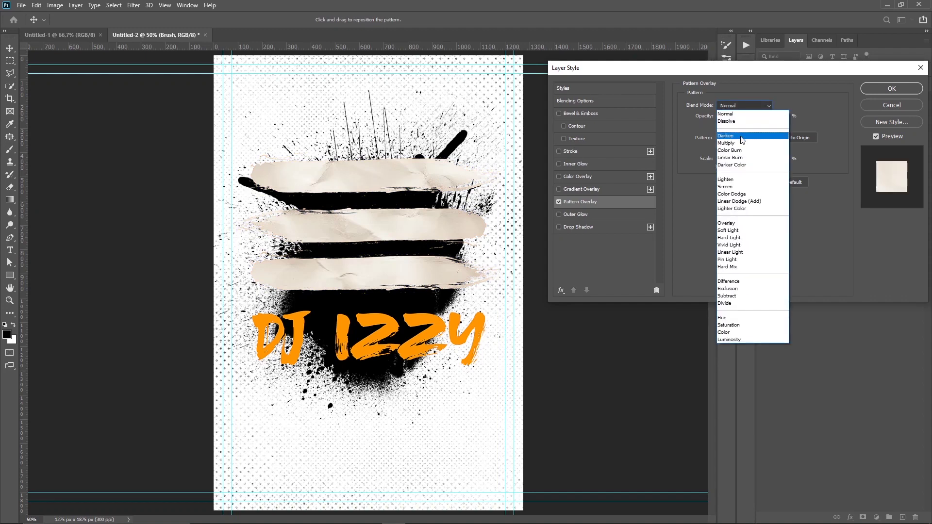
left_click(737, 130)
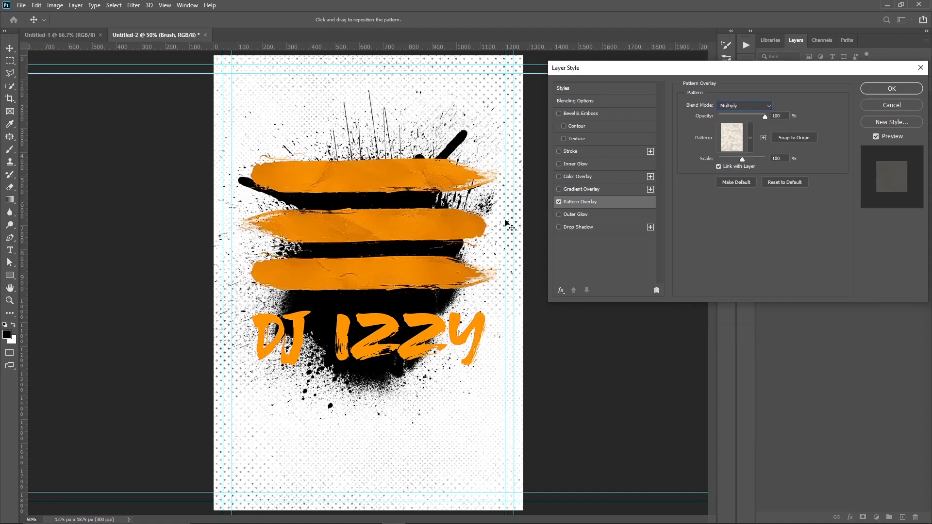
mouse_move(444, 242)
left_mouse_down()
mouse_move(428, 228)
mouse_move(435, 232)
left_mouse_up()
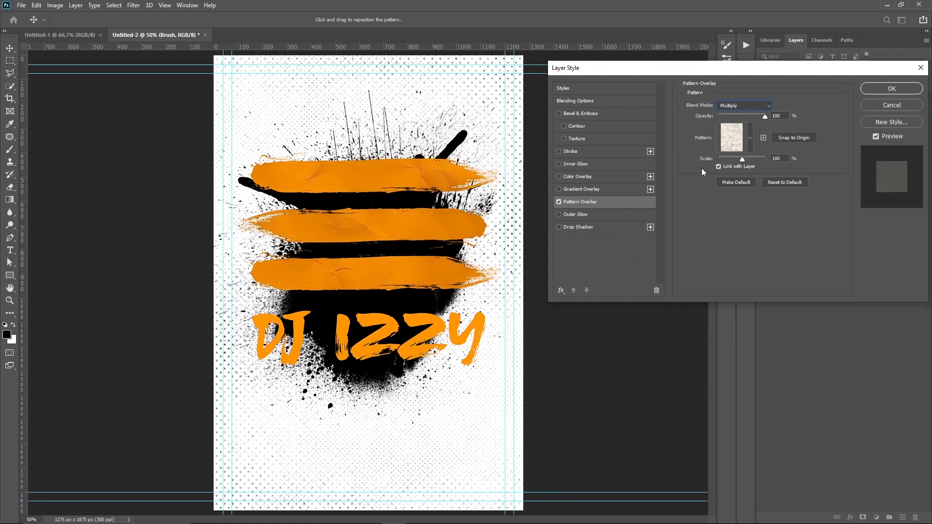
left_click_drag(739, 159, 732, 158)
mouse_move(445, 216)
left_mouse_down()
mouse_move(402, 218)
mouse_move(403, 259)
mouse_move(428, 262)
left_mouse_up()
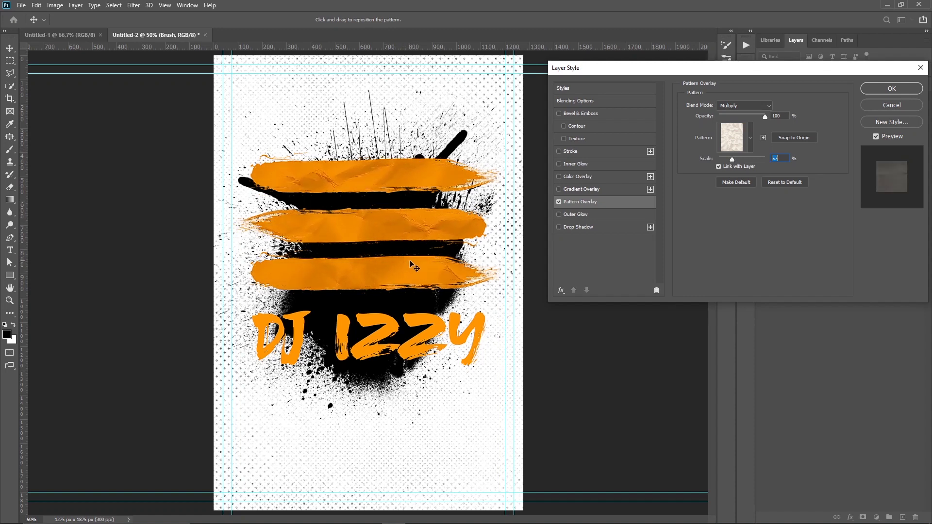
left_click(743, 105)
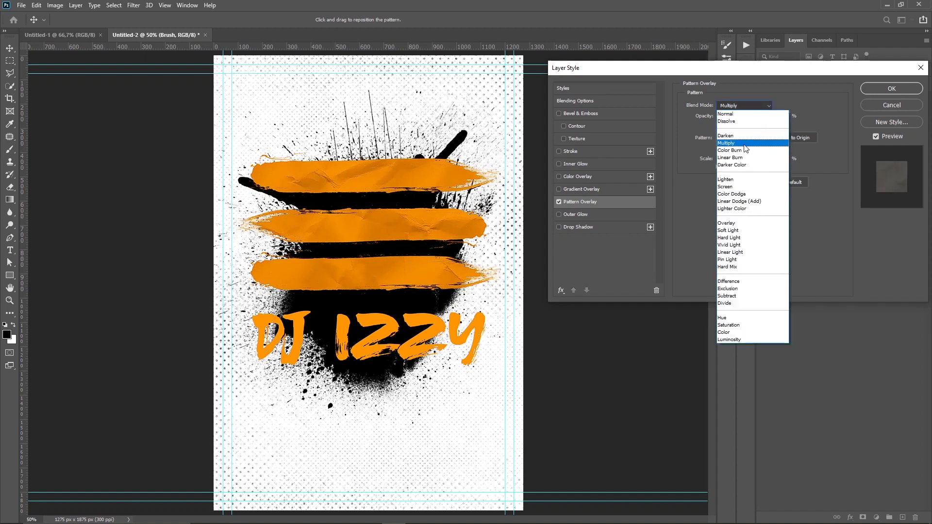
left_click(734, 157)
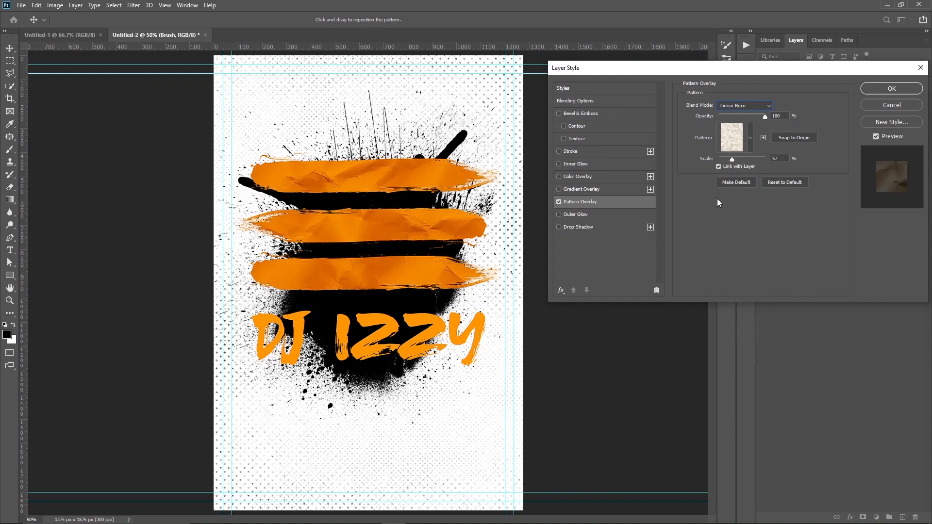
left_click(871, 90)
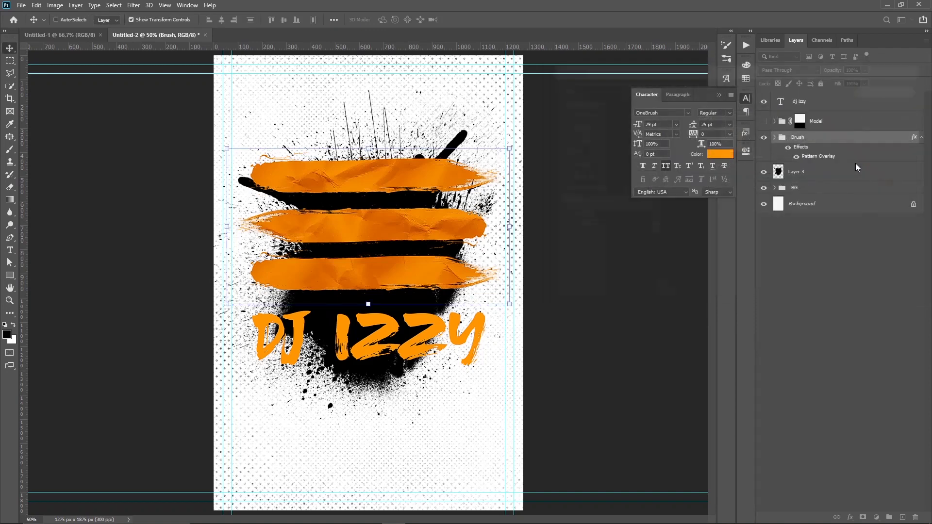
Copy the Brush group's layer style and paste it onto the dj izzy text layer
right_click(854, 137)
left_click(781, 405)
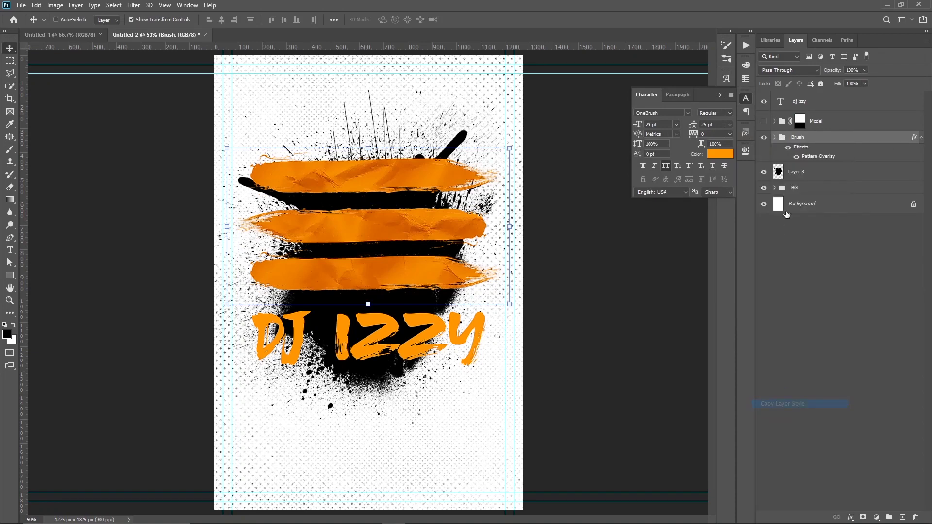
right_click(819, 129)
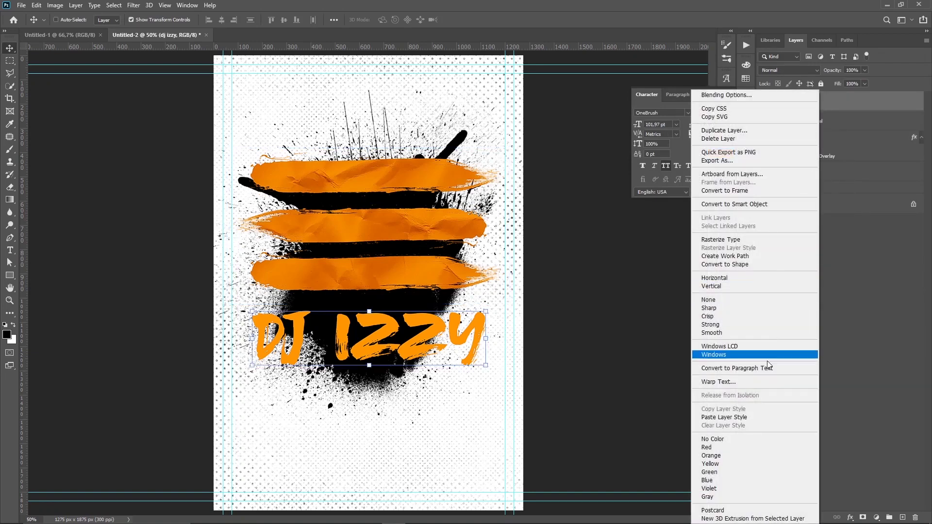
left_click(766, 417)
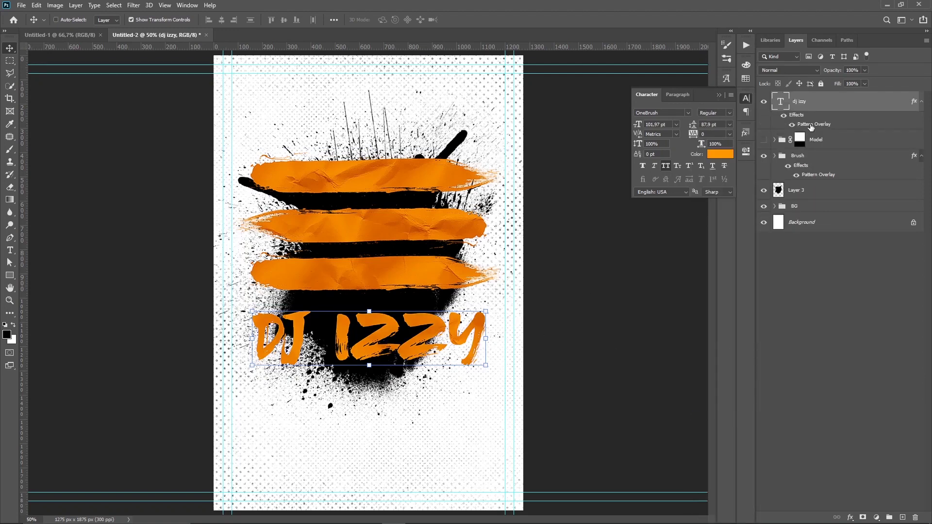
Reposition the paper texture inside the DJ IZZY letters in the title's Pattern Overlay
double_click(818, 175)
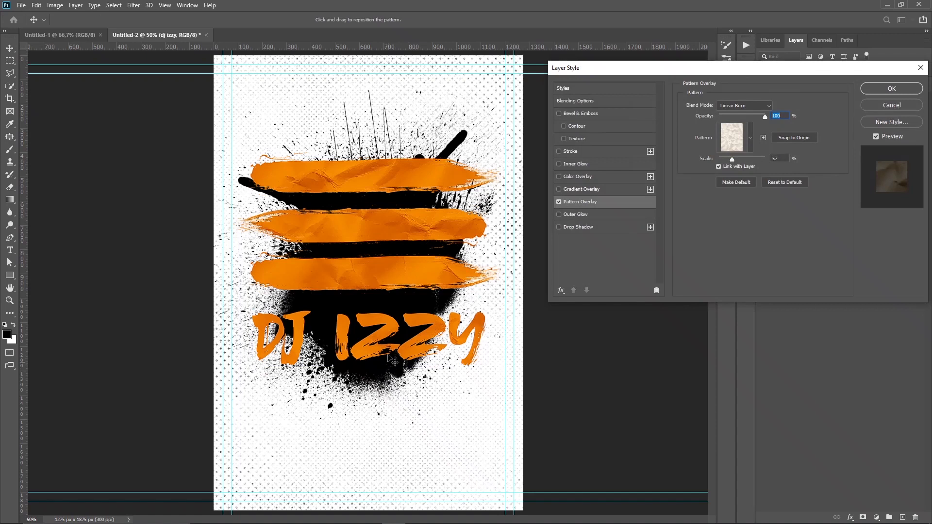
left_click_drag(372, 348, 388, 303)
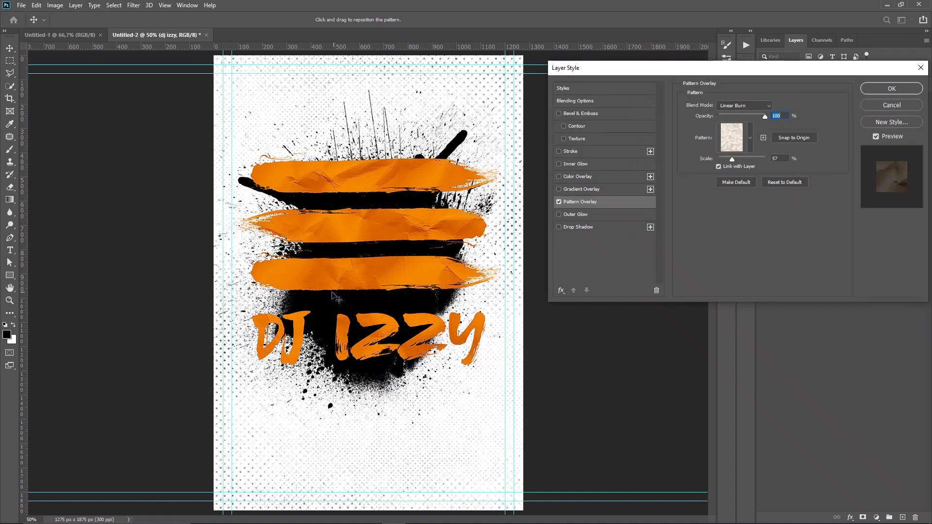
mouse_move(388, 303)
left_mouse_down()
mouse_move(320, 296)
mouse_move(335, 294)
left_mouse_up()
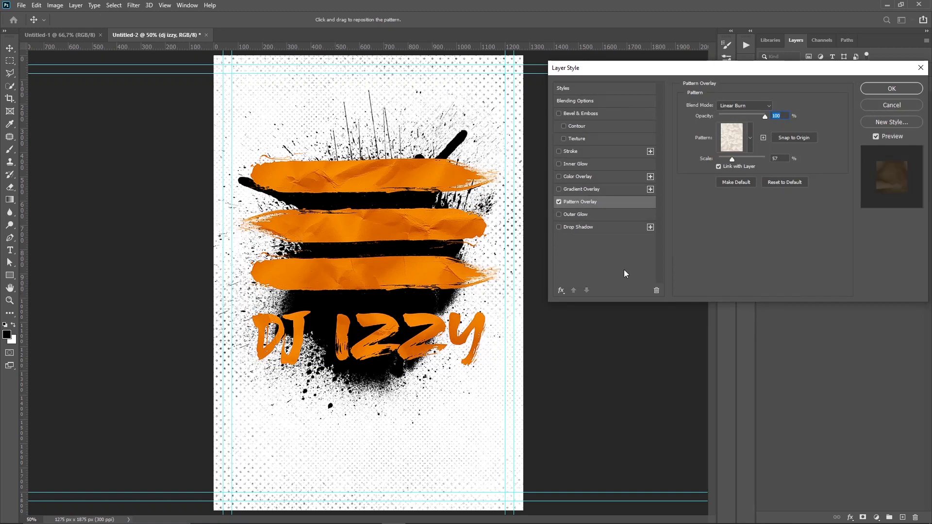
left_click(881, 90)
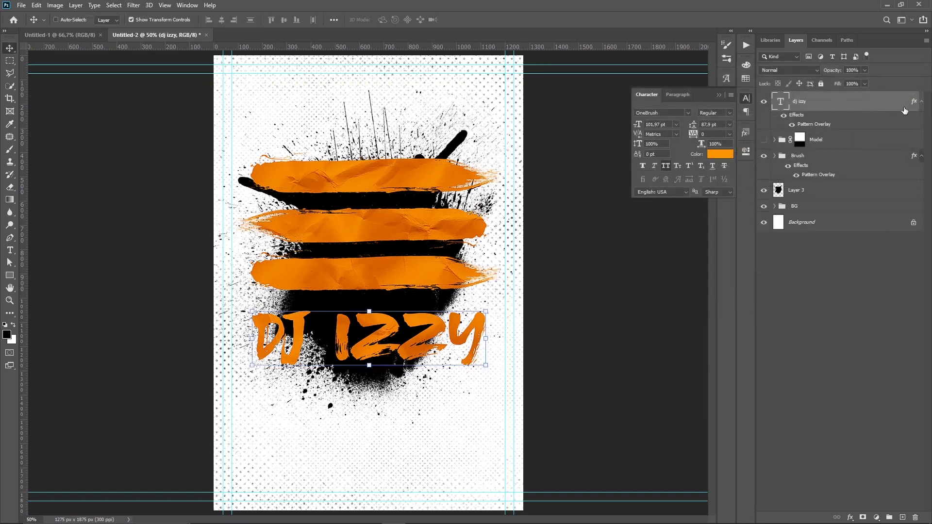
left_click(921, 103)
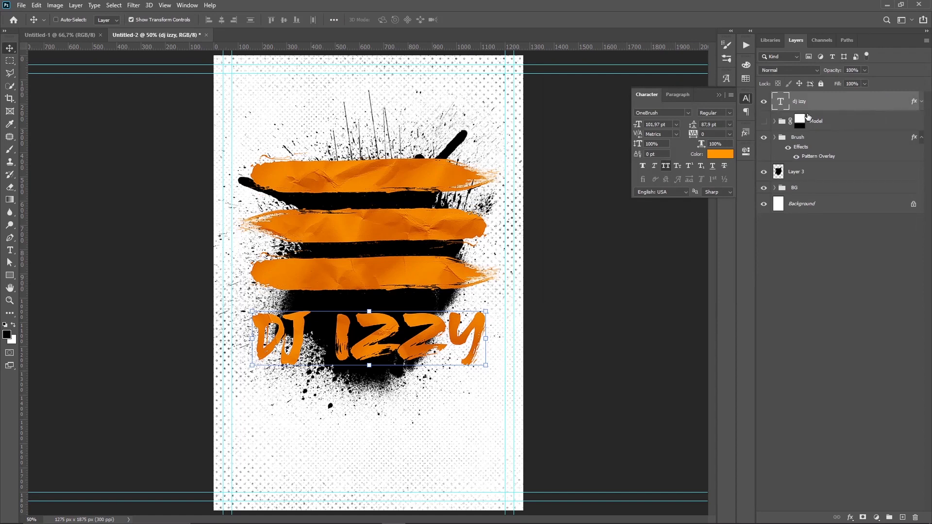
Show the Model layer with the DJ photo and add a new empty layer above it
left_click(764, 120)
left_click(835, 124)
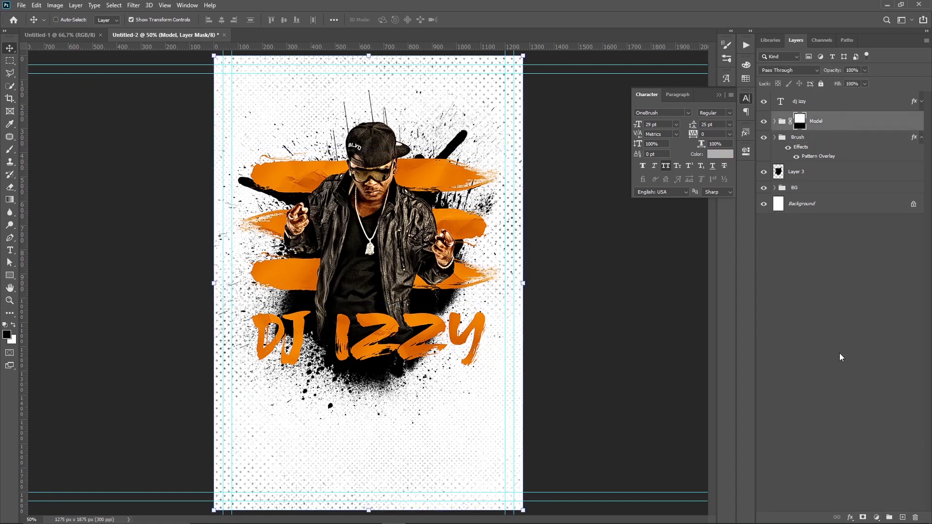
left_click(902, 518)
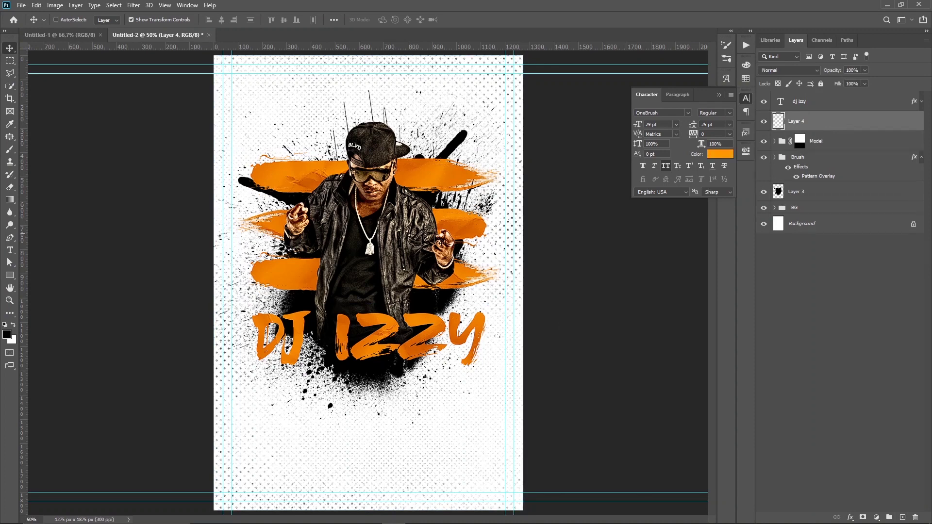
Paint a black DryBrush4 stroke at 1117 px behind the DJ IZZY title
left_click(9, 148)
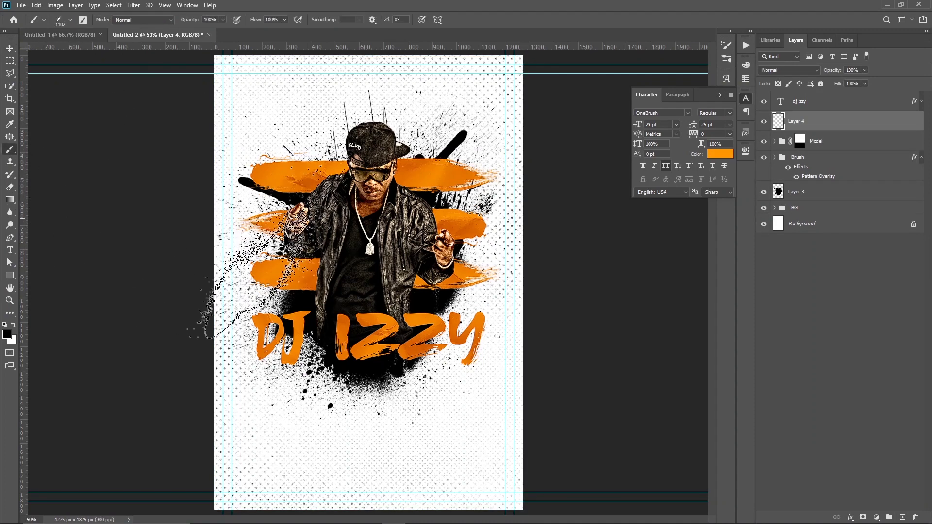
right_click(306, 267)
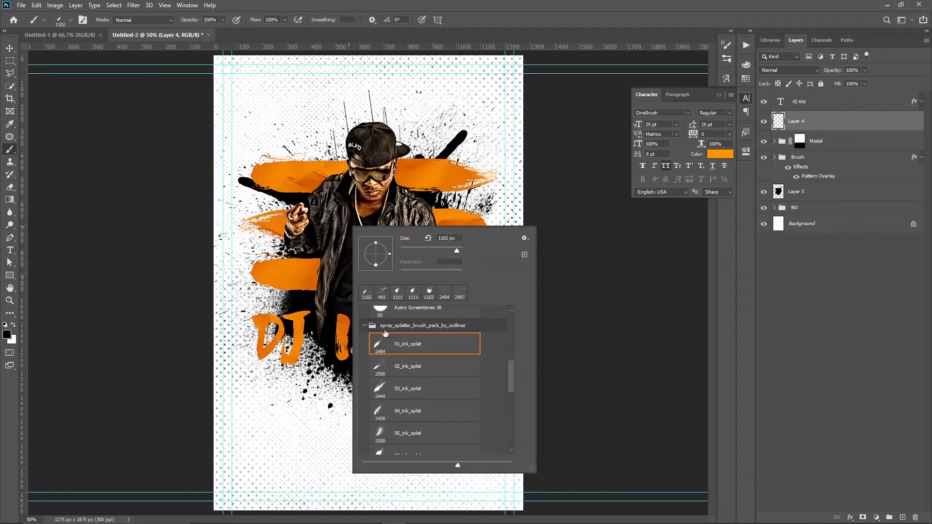
left_click(365, 326)
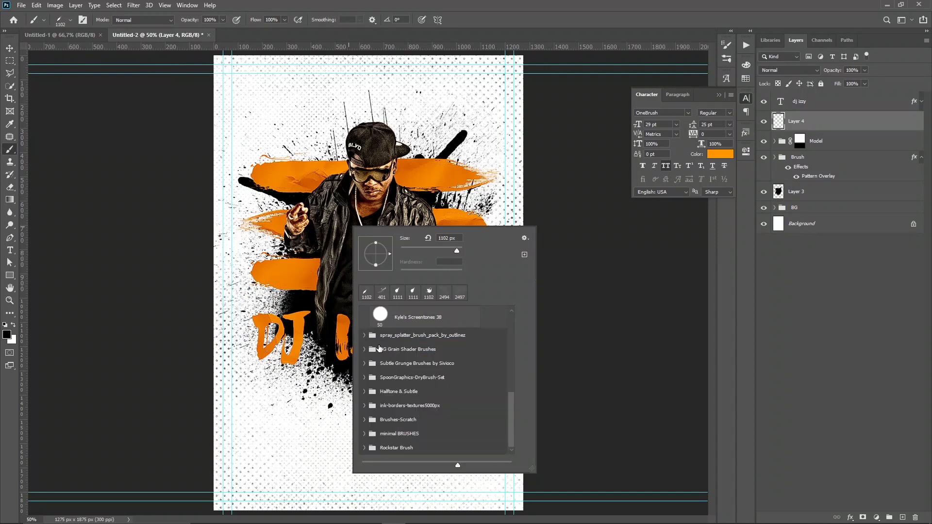
scroll(382, 347, "up", 2)
scroll(381, 347, "down", 3)
left_click(365, 378)
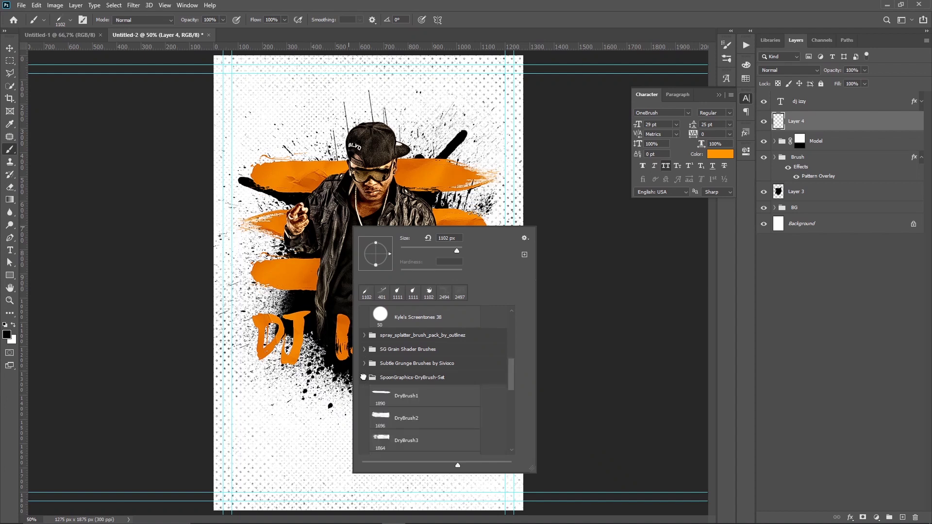
scroll(397, 424, "down", 2)
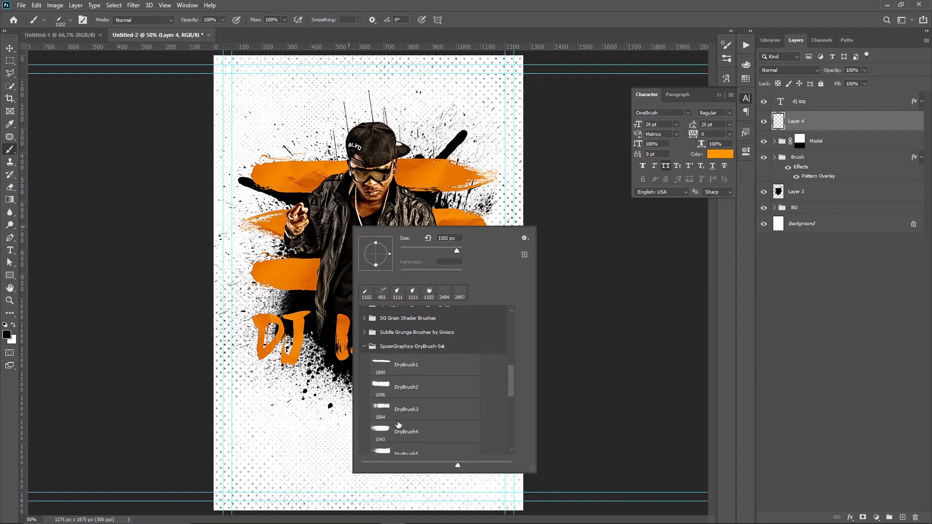
left_click(386, 428)
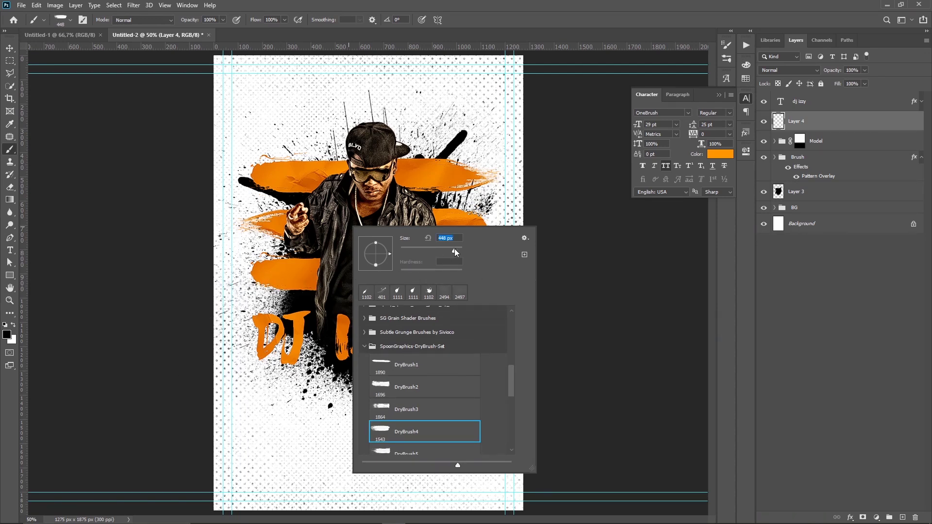
left_click_drag(456, 249, 453, 248)
left_click(429, 238)
left_click(357, 250)
left_click(352, 340)
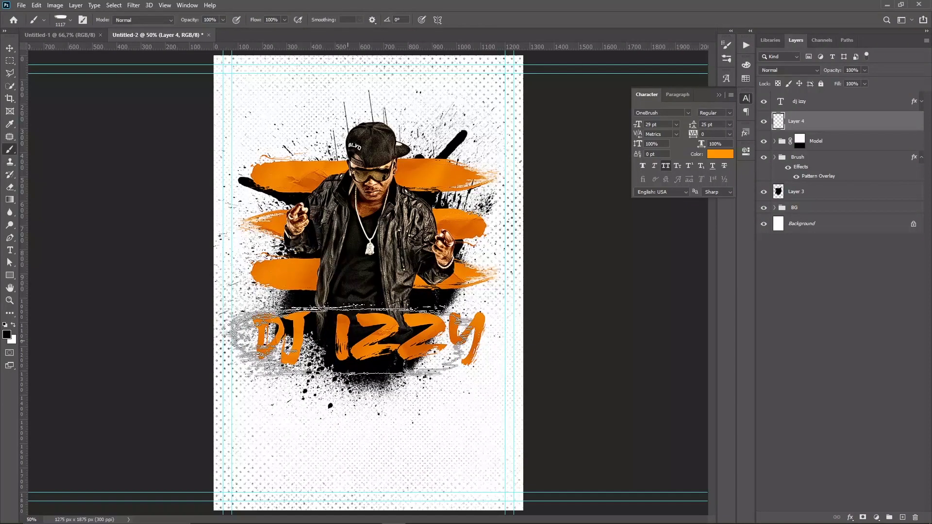
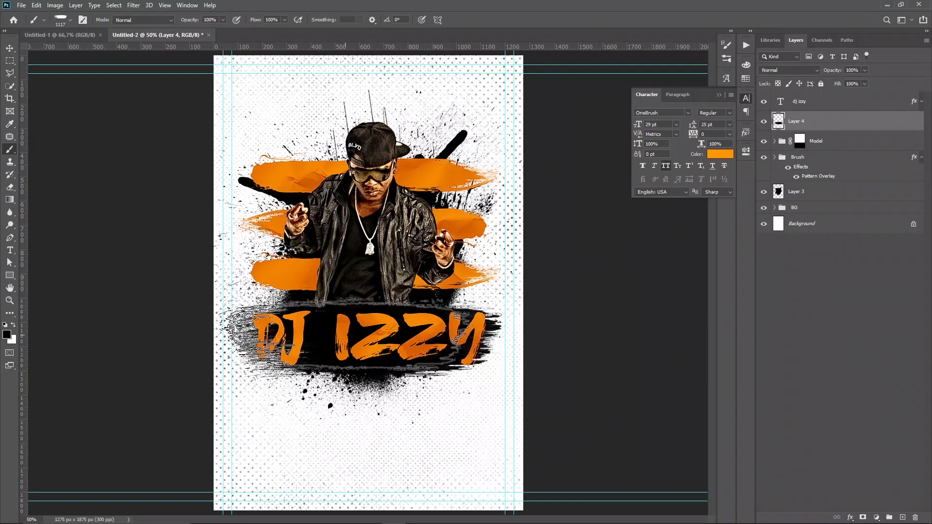
Rotate the dry brush tip to a 180° angle in the Brush preset picker
right_click(353, 338)
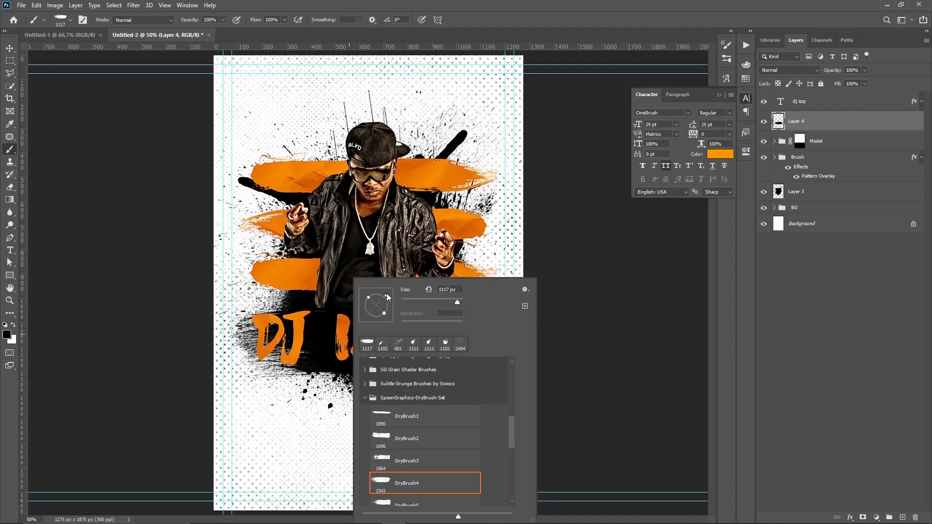
mouse_move(389, 304)
left_mouse_down()
mouse_move(355, 301)
mouse_move(360, 338)
left_mouse_up()
left_click(535, 28)
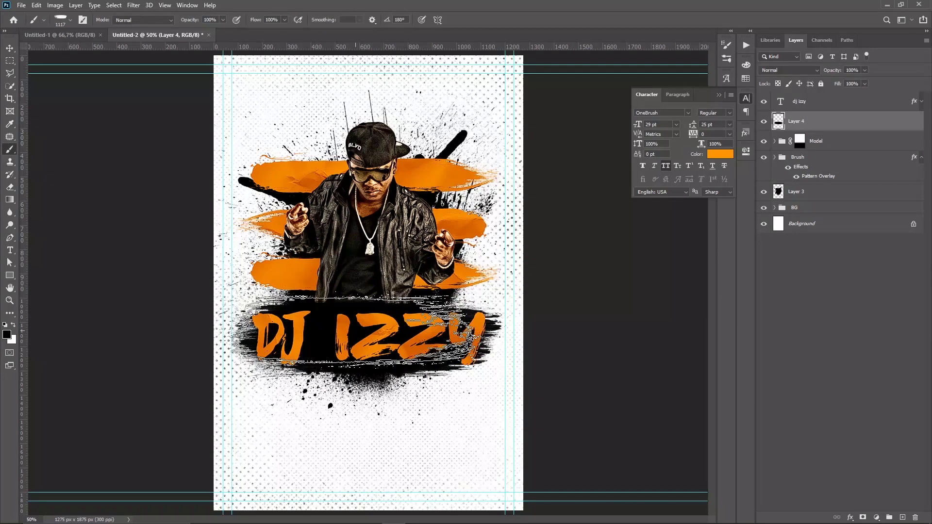
key("v")
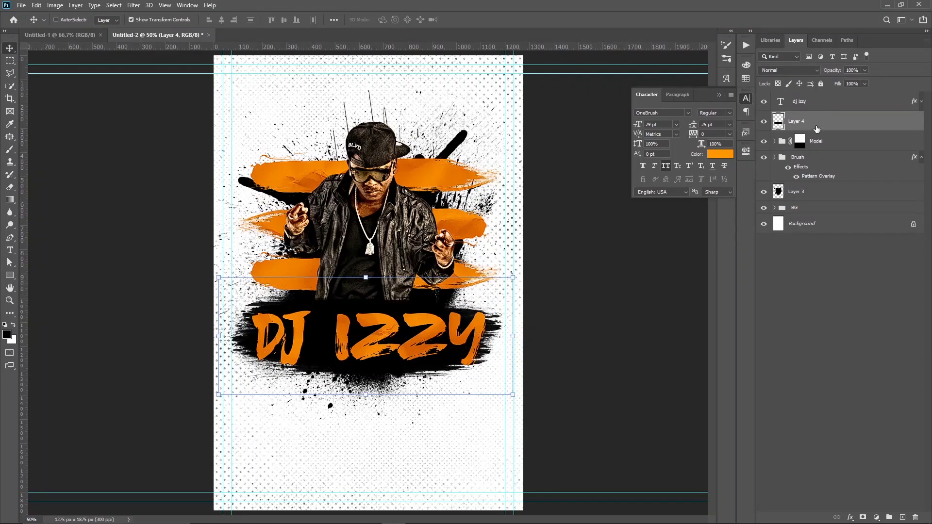
Move Layer 4 below the Model group and nudge the orange Brush group down two steps
left_click_drag(816, 129, 815, 151)
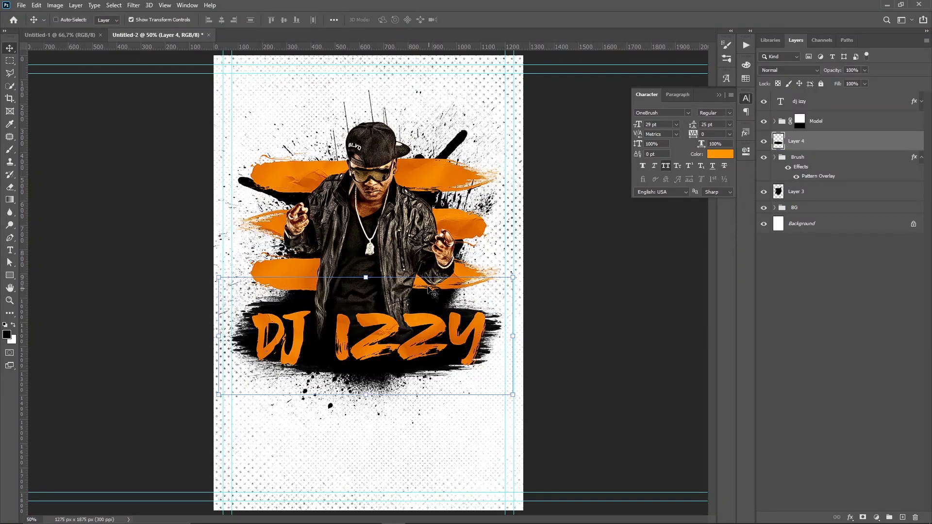
left_click(804, 289)
left_click(809, 160)
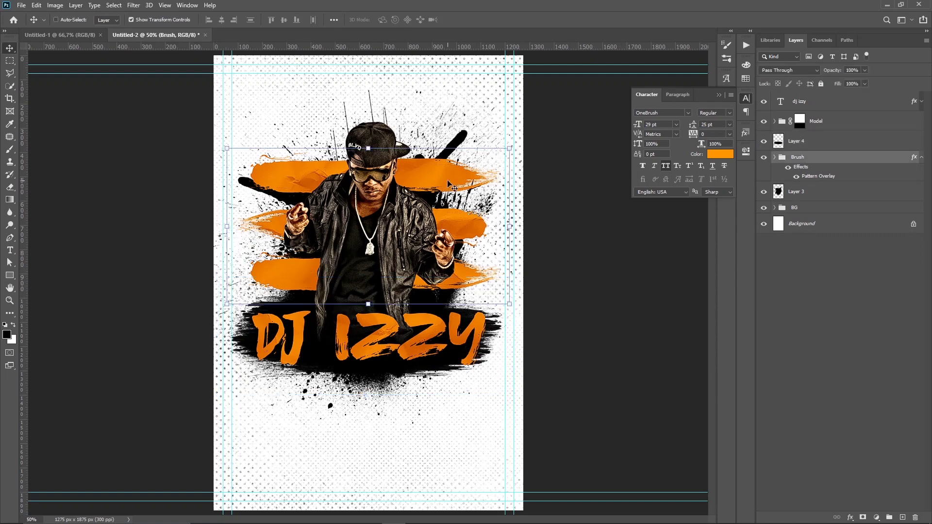
key("Down")
key("Down")
key("Down")
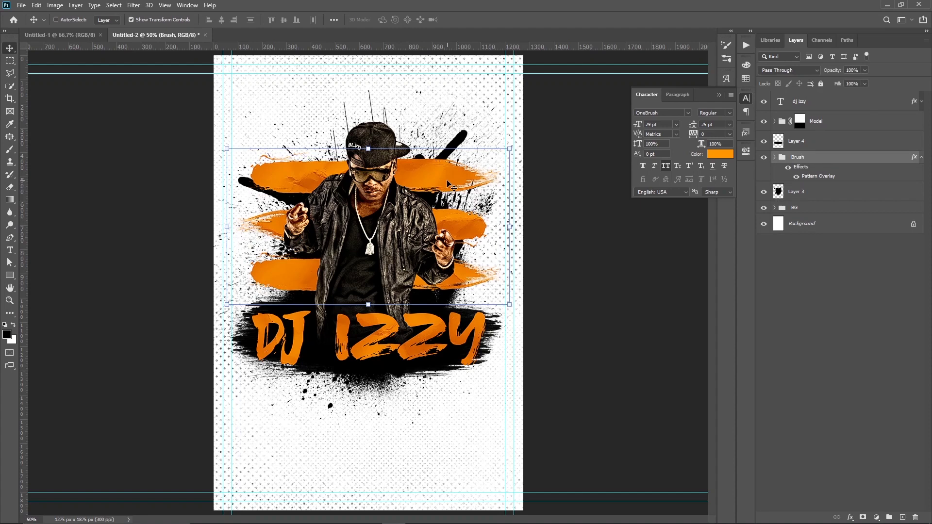
key("Down")
key("Down")
key("Down")
key("Down")
key("Down")
key("Down")
key("Down")
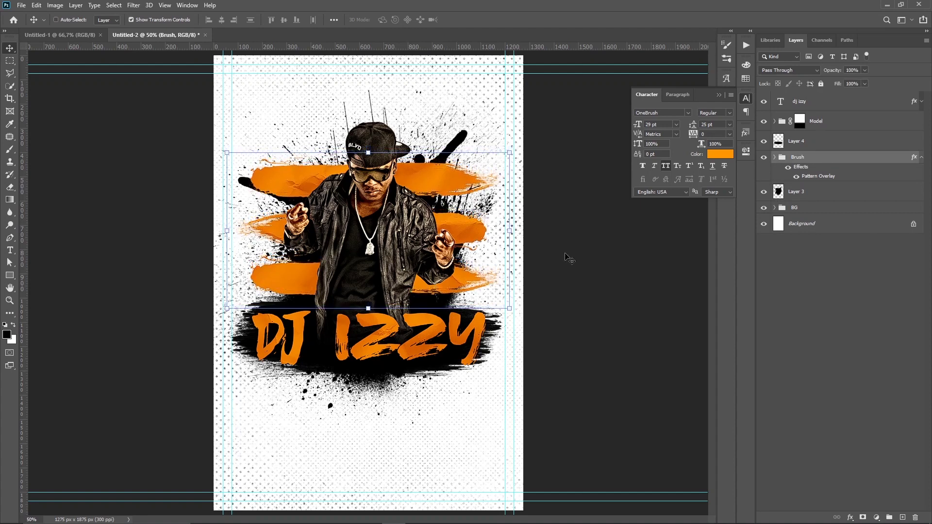
left_click(827, 306)
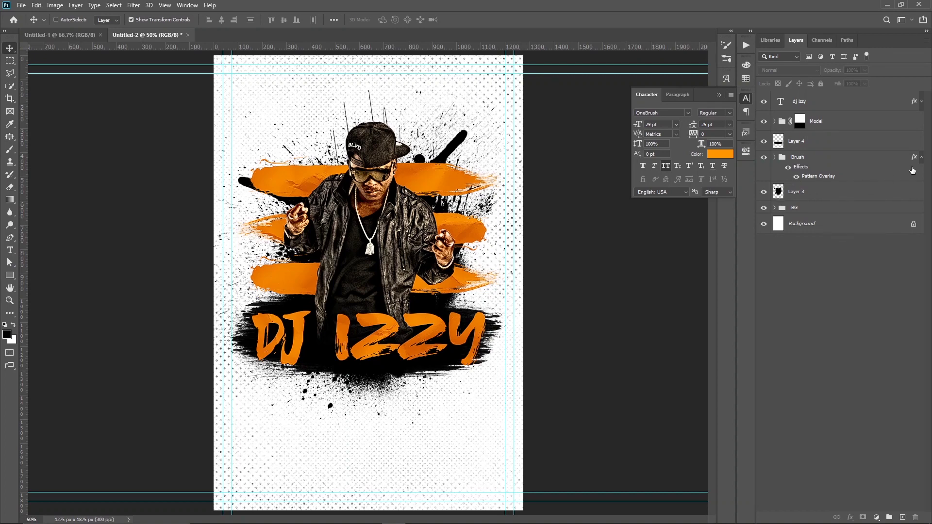
left_click(921, 158)
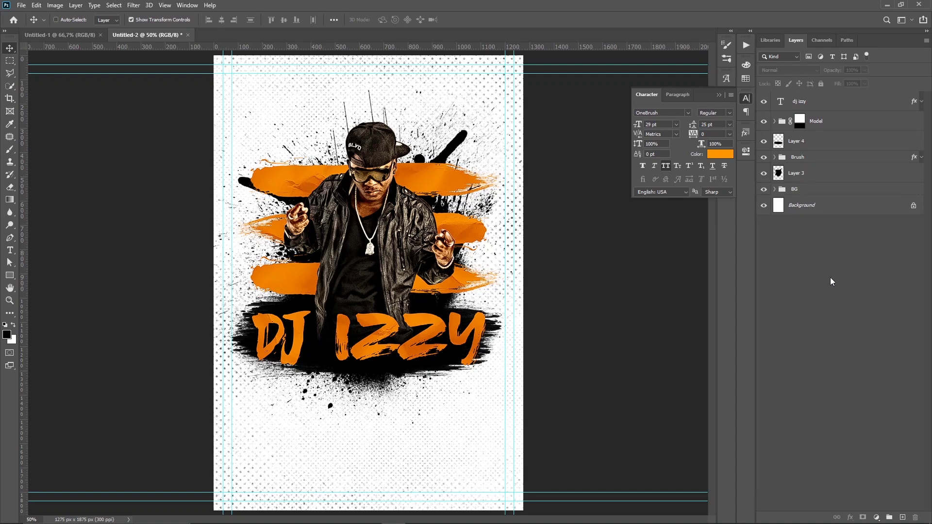
left_click(719, 97)
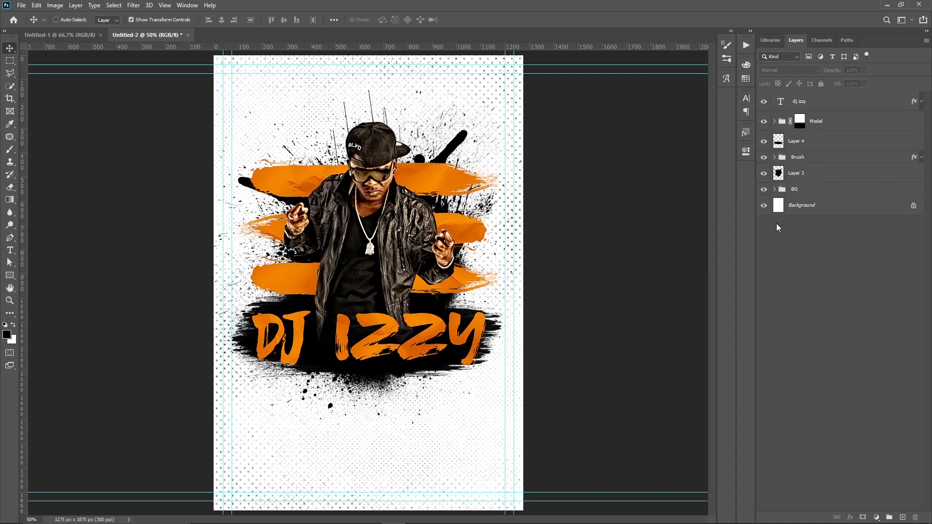
Centre the dj izzy headline horizontally on the Background and nudge it down two steps
left_click(822, 106)
left_click(838, 214, "ctrl")
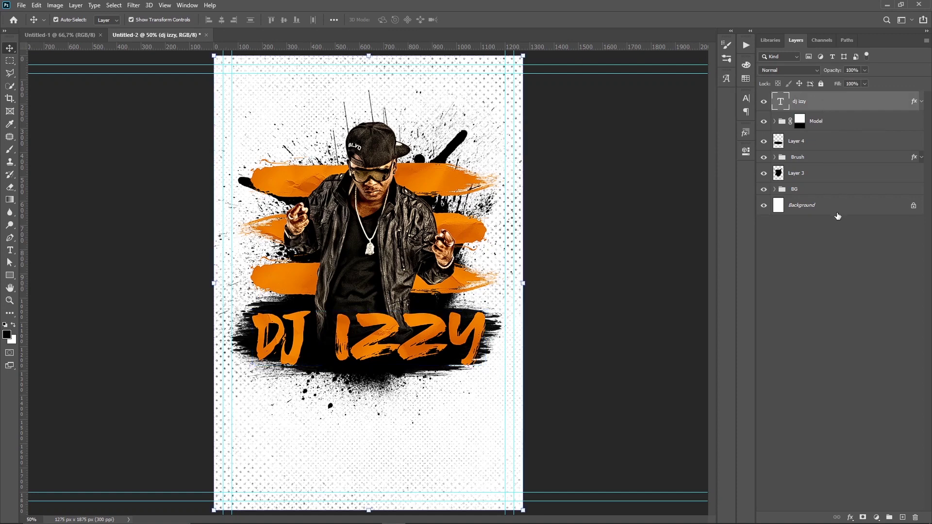
left_click(221, 21)
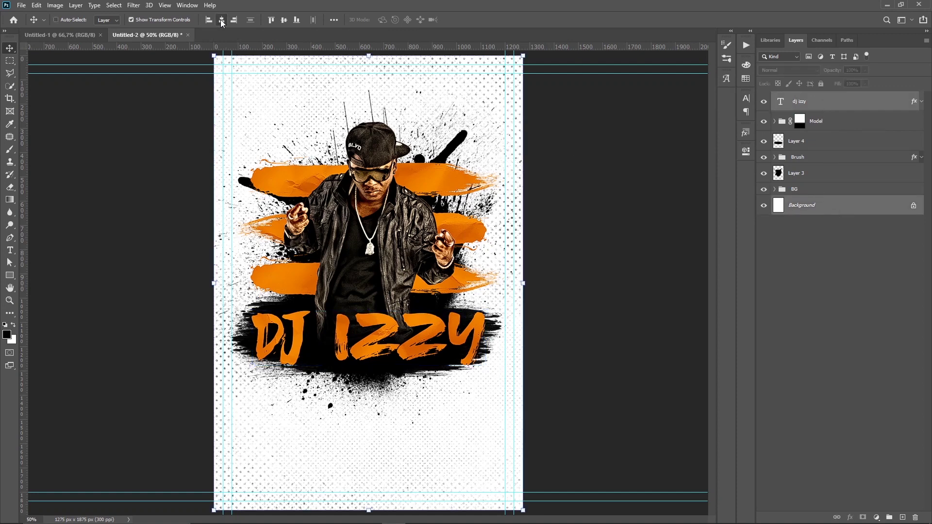
left_click(828, 284)
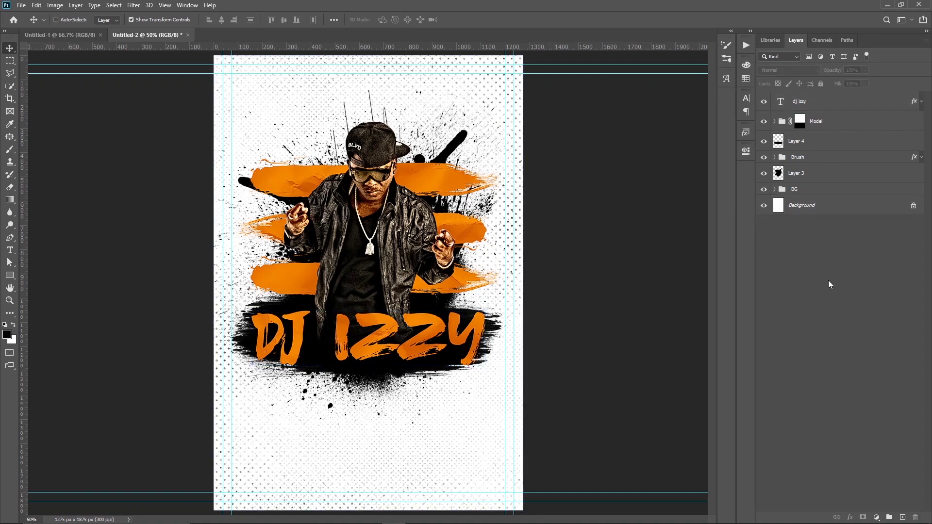
left_click(821, 103)
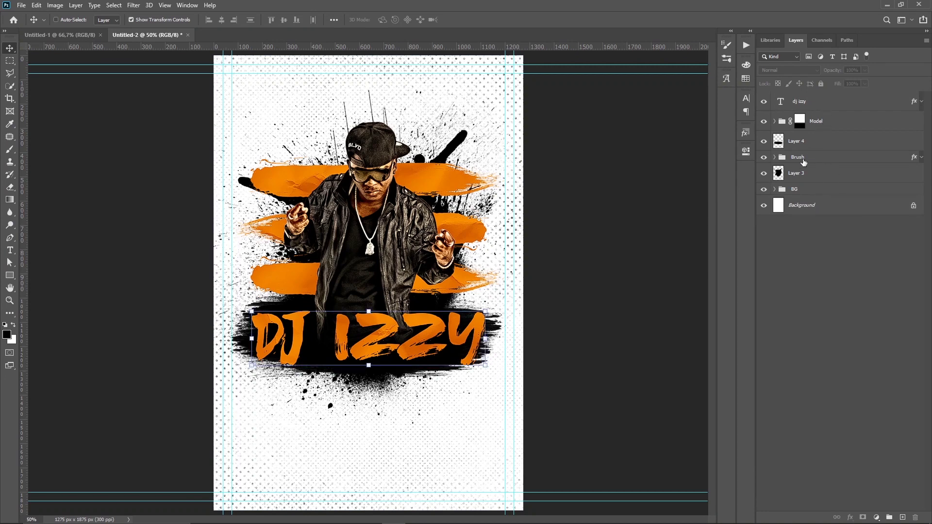
key("Down")
key("Down")
key("Down")
key("Down")
key("Down")
key("Down")
key("Down")
key("Down")
key("Down")
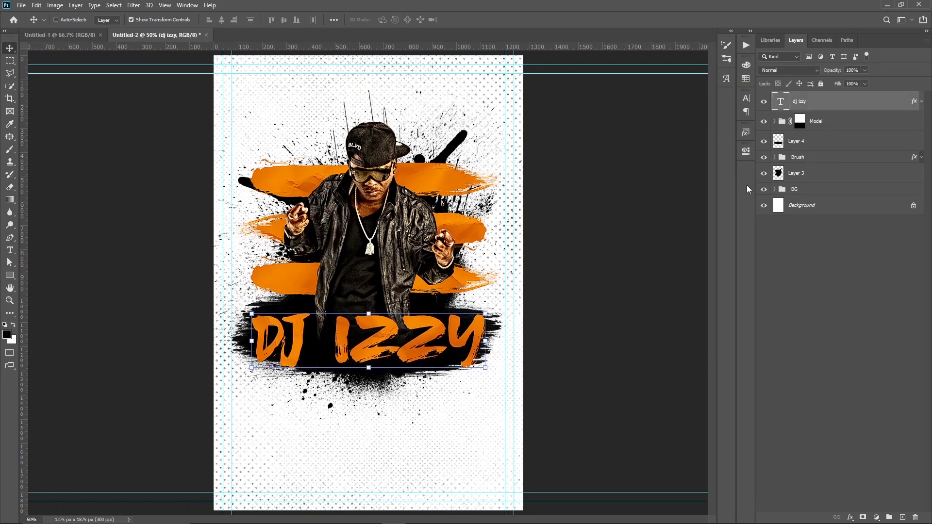
key("Down")
key("Down")
key("Down")
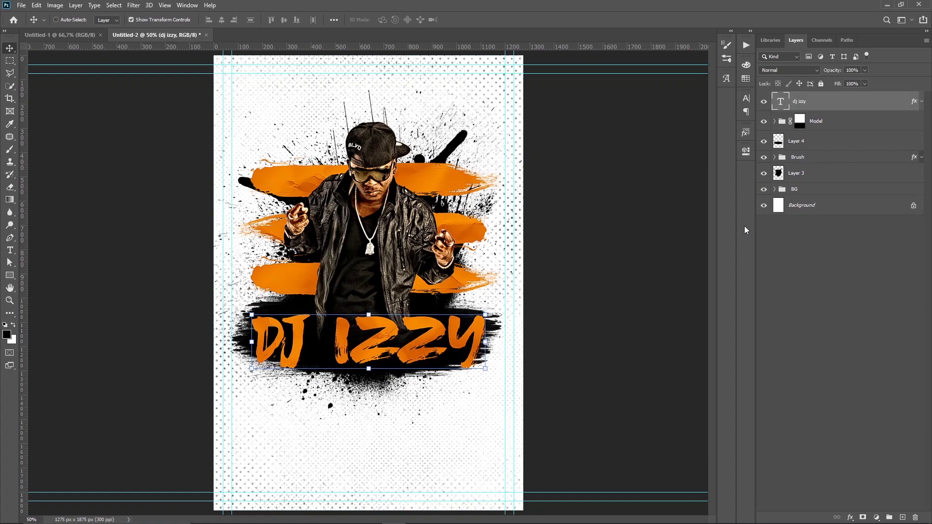
left_click(777, 365)
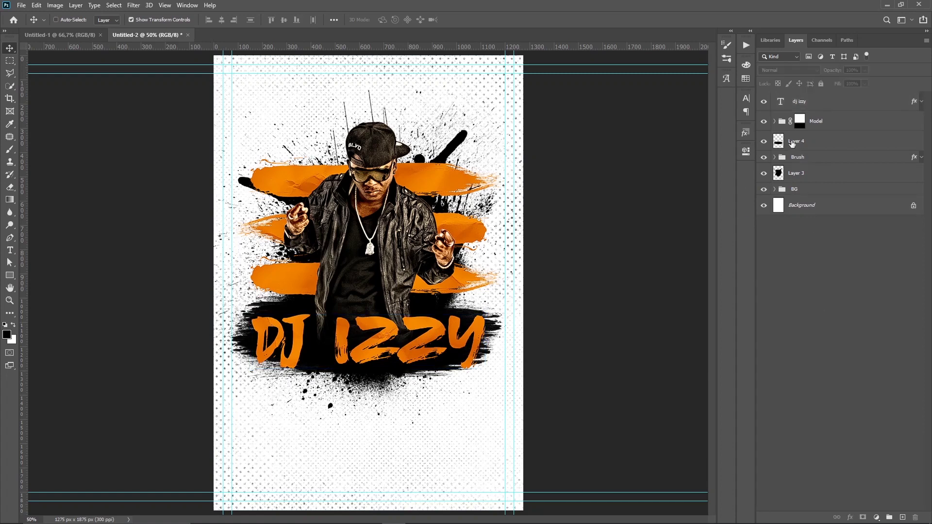
Expand the Model group to check the dancehall artist photo, then collapse it
left_click(775, 121)
left_click(825, 141)
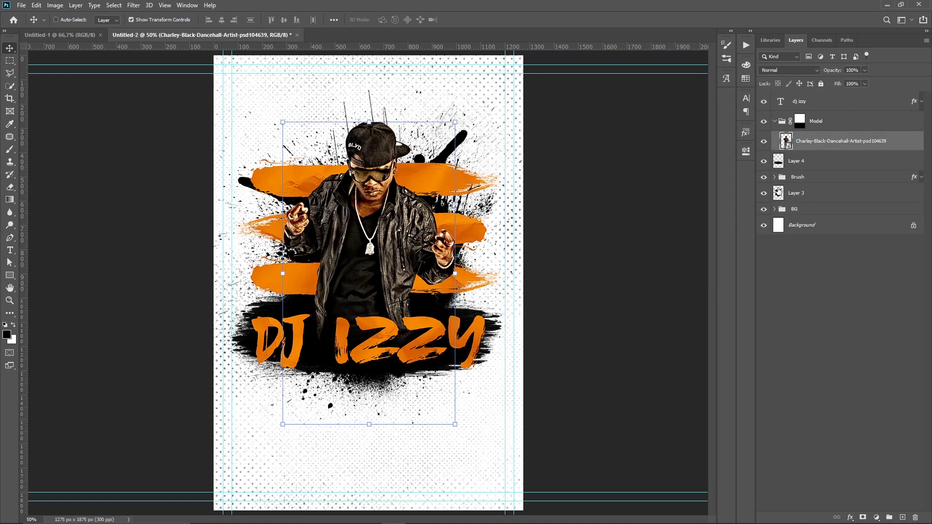
left_click(777, 121)
left_click(794, 246)
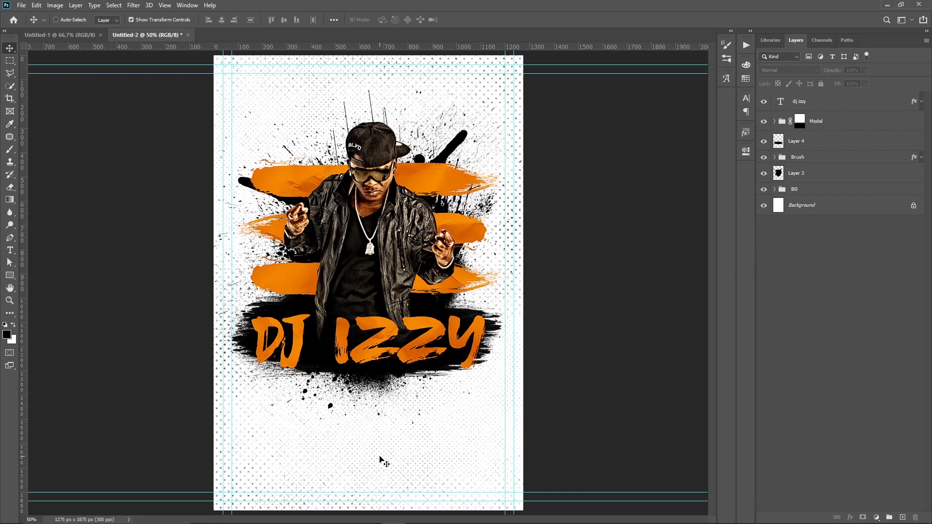
Add a two-line text 'hedy graphics' / 'presents' below the DJ IZZY headline
key("t")
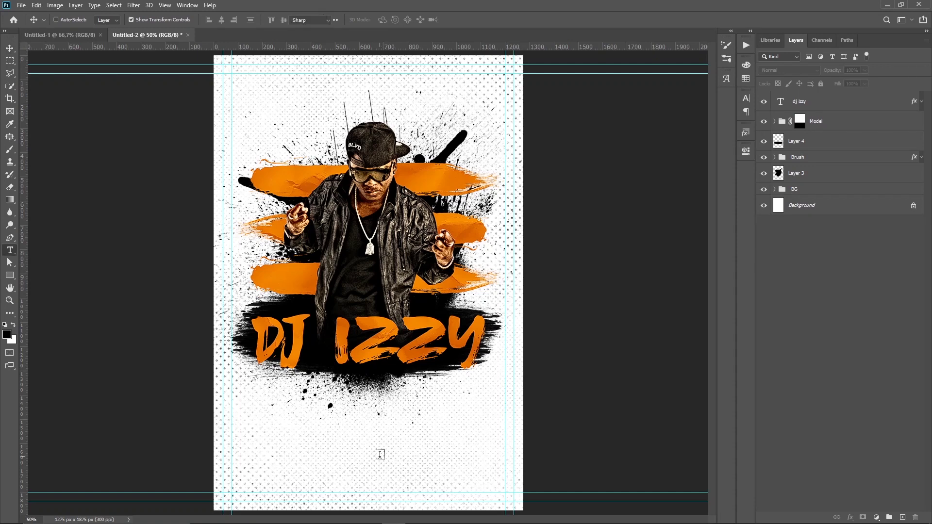
left_click(390, 443)
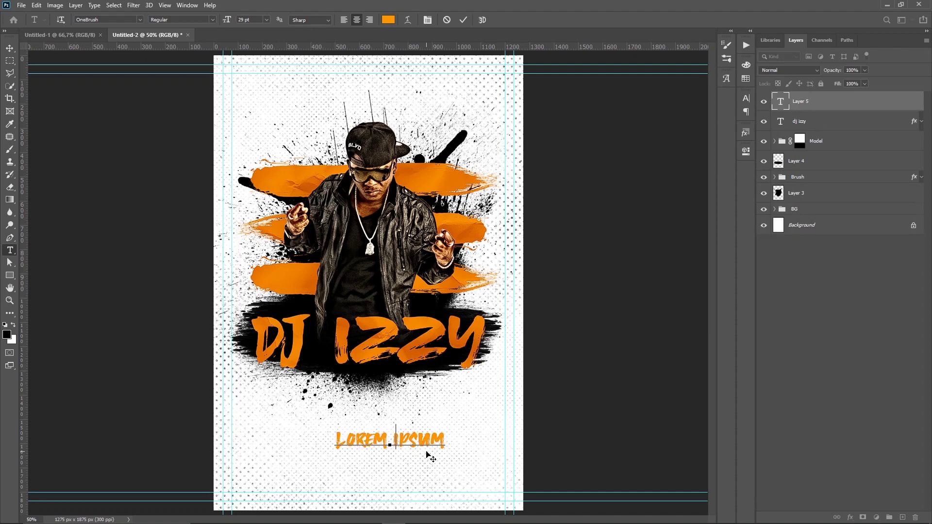
type("hedy gra")
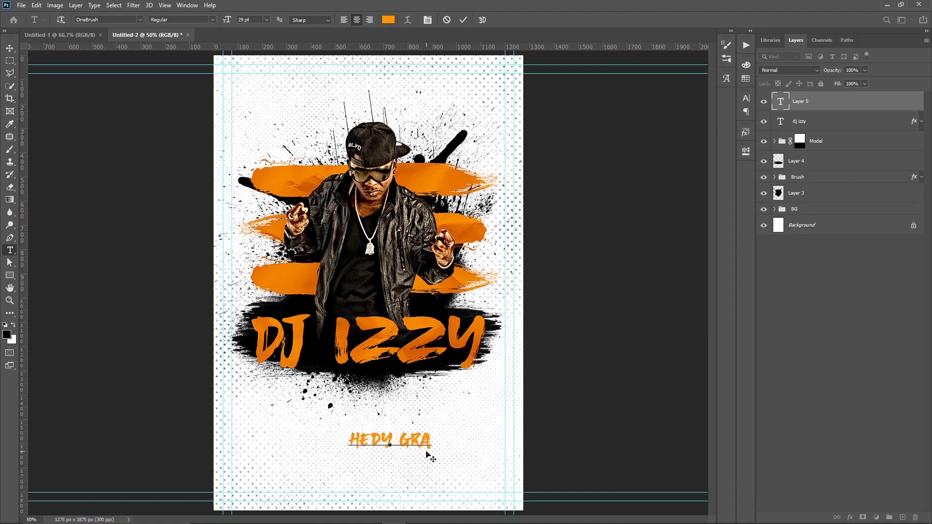
type("phics")
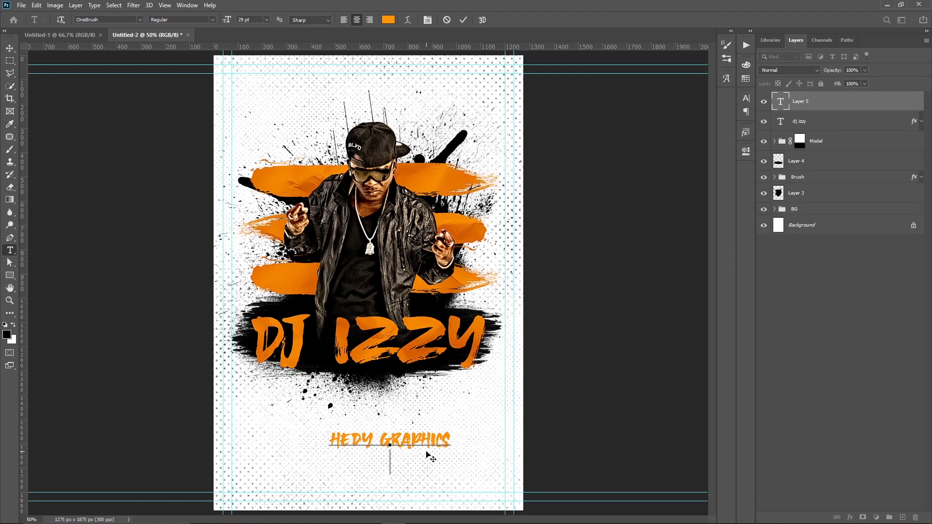
key("Return")
type("pre")
type("sents")
key("ctrl+Return")
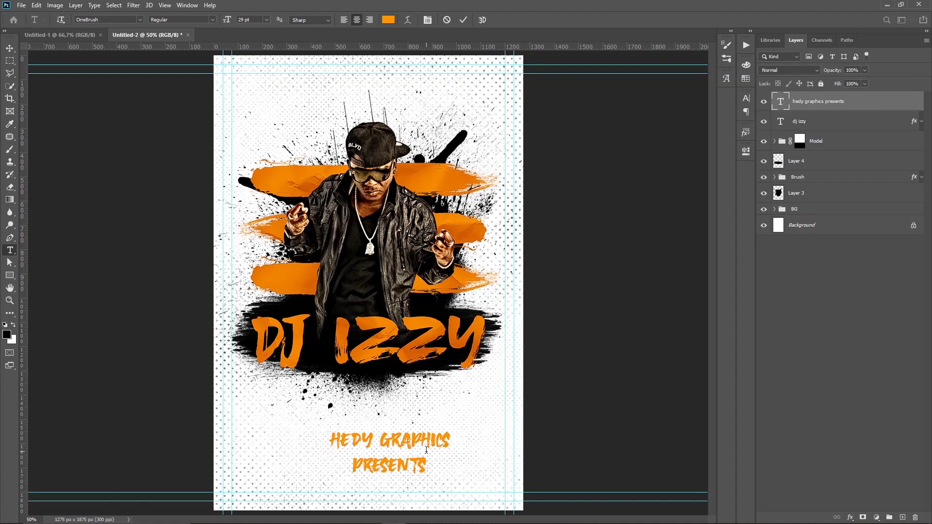
key("v")
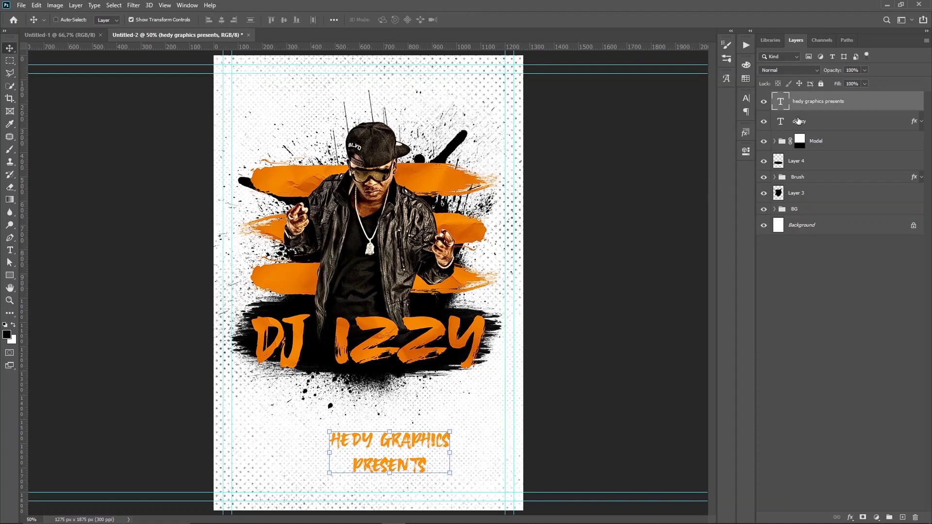
Set the header text to Montserrat, left-aligned, and shift it left
left_click(746, 99)
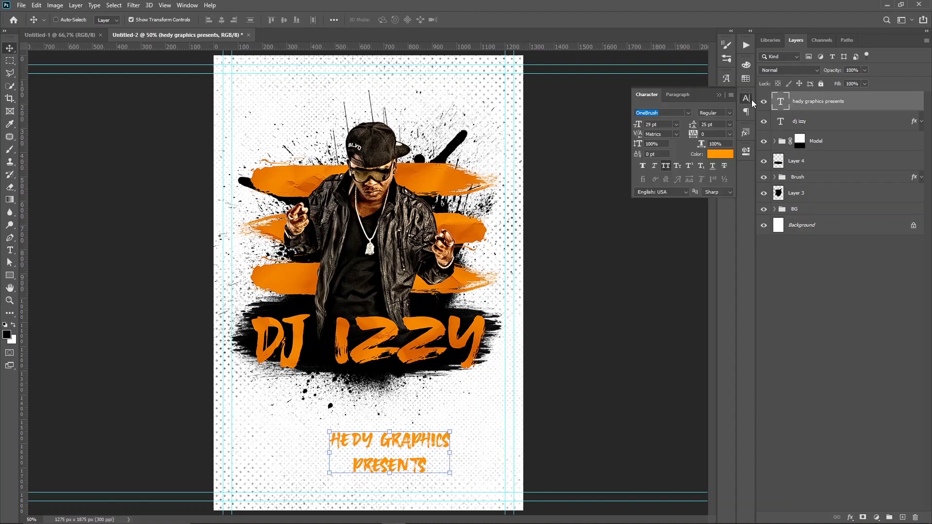
left_click(688, 113)
left_click(689, 164)
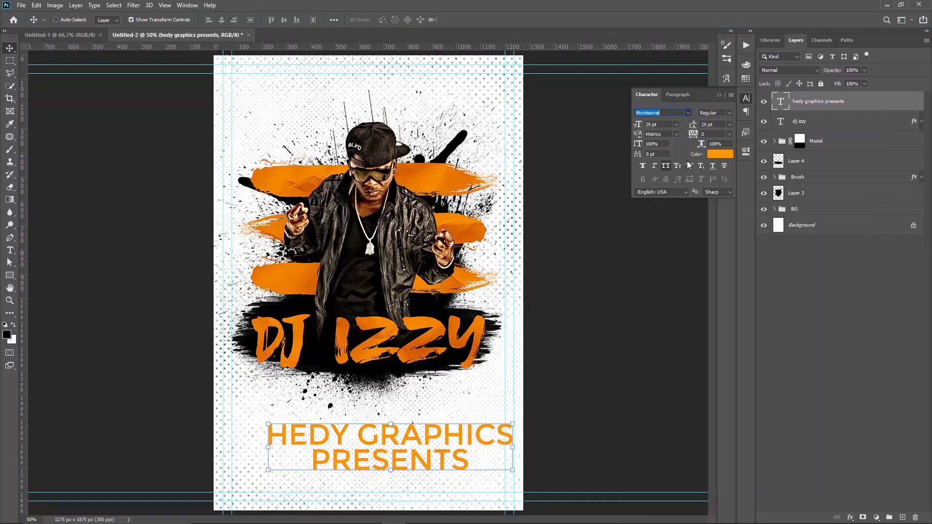
left_click(679, 94)
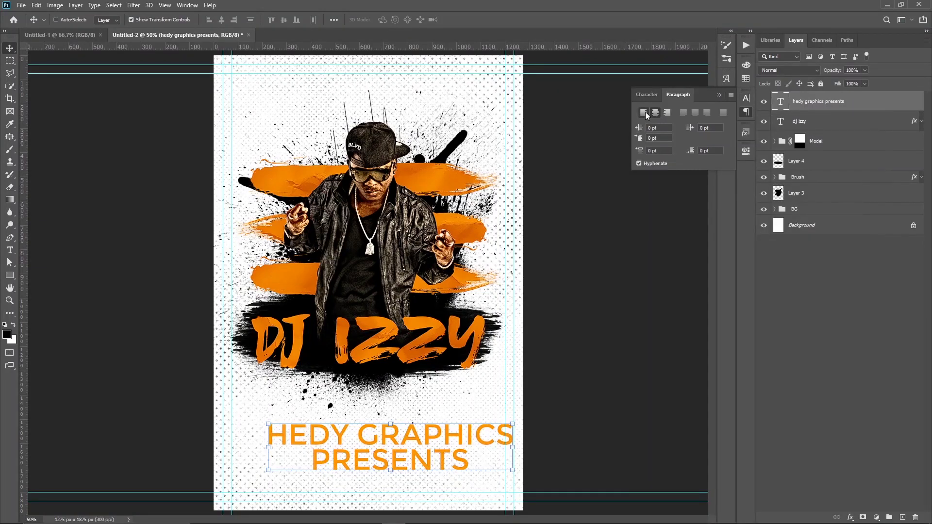
left_click(644, 113)
left_click_drag(629, 437, 505, 429)
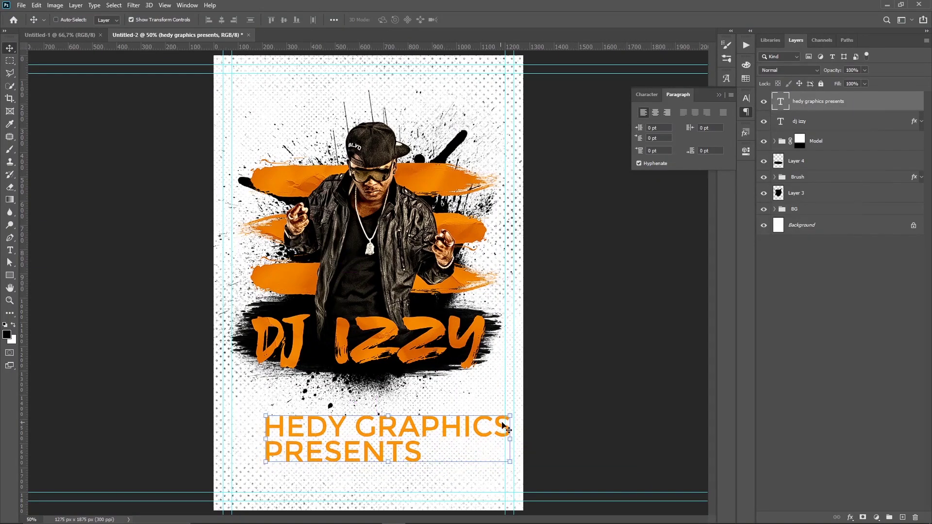
Scale the header down and place it in the poster's top-left corner at 100% zoom
key("ctrl+t")
mouse_move(510, 461)
left_mouse_down()
mouse_move(313, 476)
mouse_move(332, 467)
mouse_move(352, 92)
left_mouse_up()
key("Return")
key("ctrl+1")
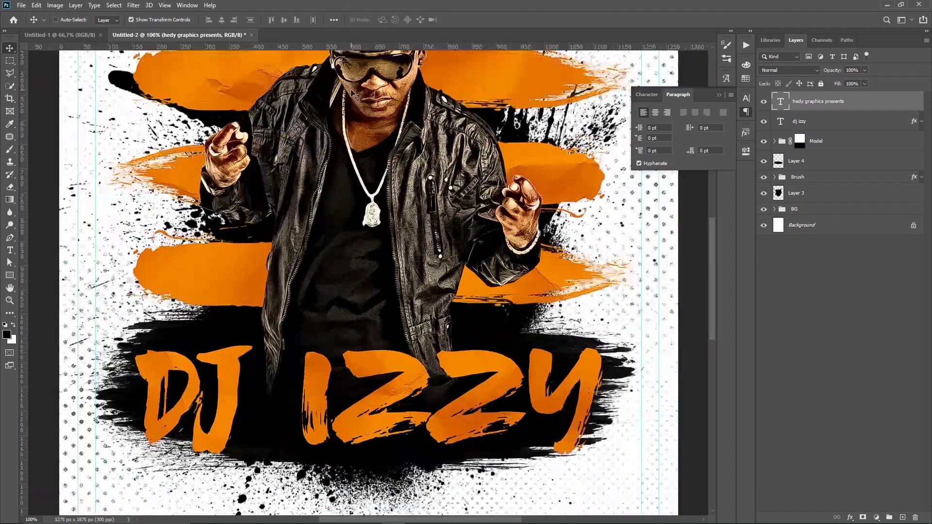
mouse_move(353, 159)
left_mouse_down()
mouse_move(372, 242)
mouse_move(396, 245)
mouse_move(383, 209)
left_mouse_up()
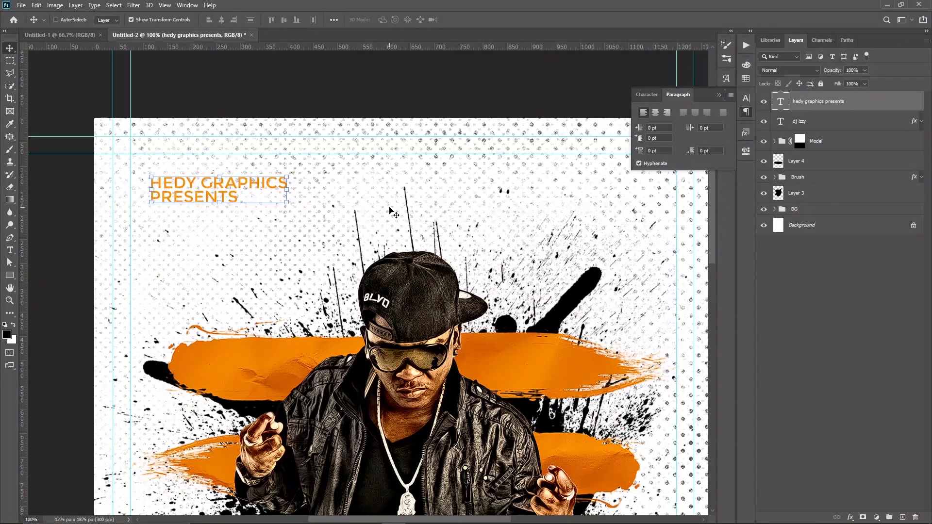
left_click_drag(361, 187, 342, 178)
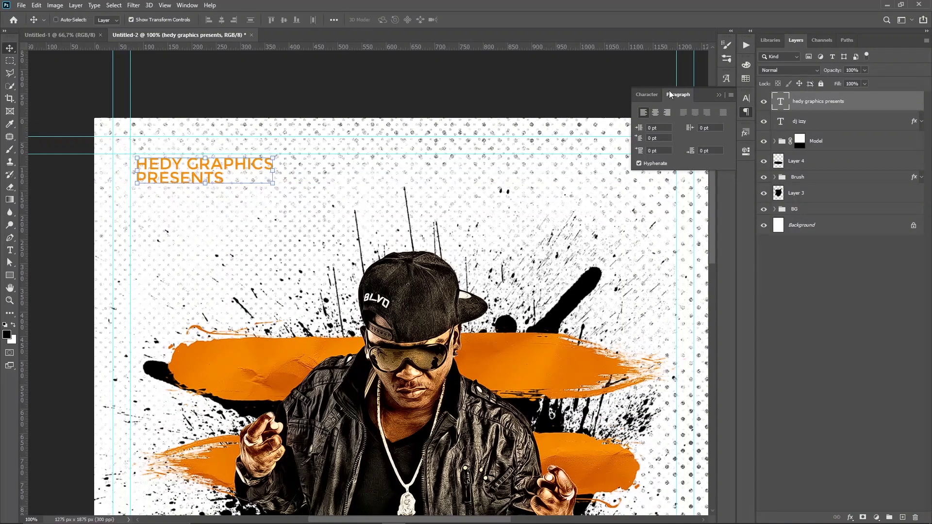
Give the header 200 letter spacing and a black text colour sampled from the canvas
left_click(653, 94)
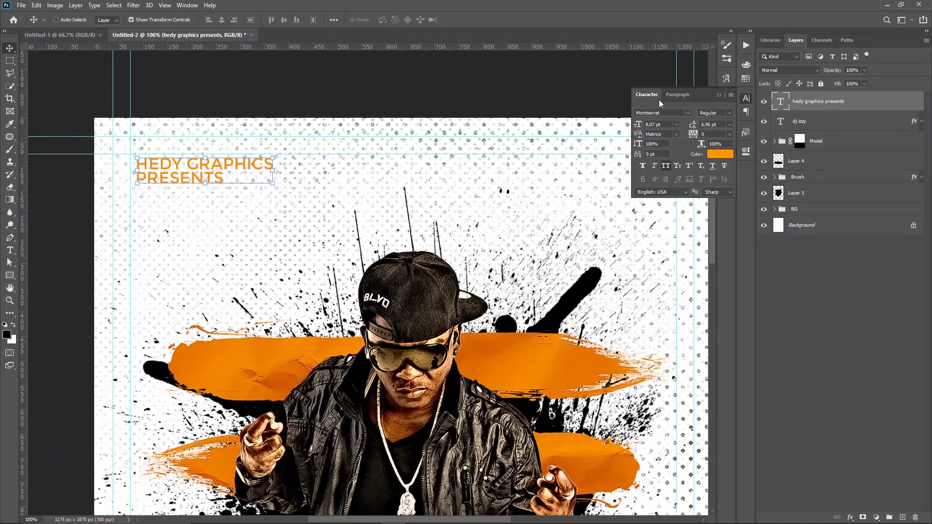
left_click(728, 135)
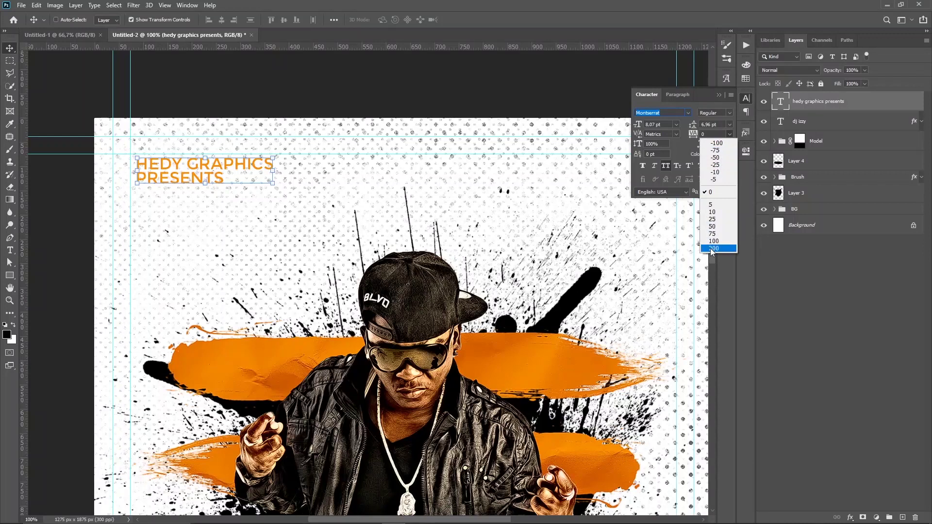
left_click(712, 252)
left_click(709, 154)
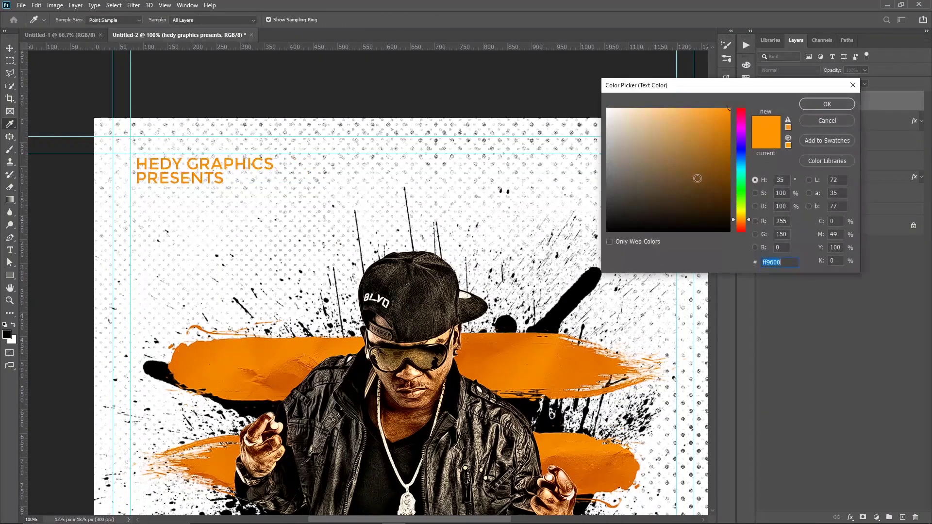
left_click(563, 276)
key("Return")
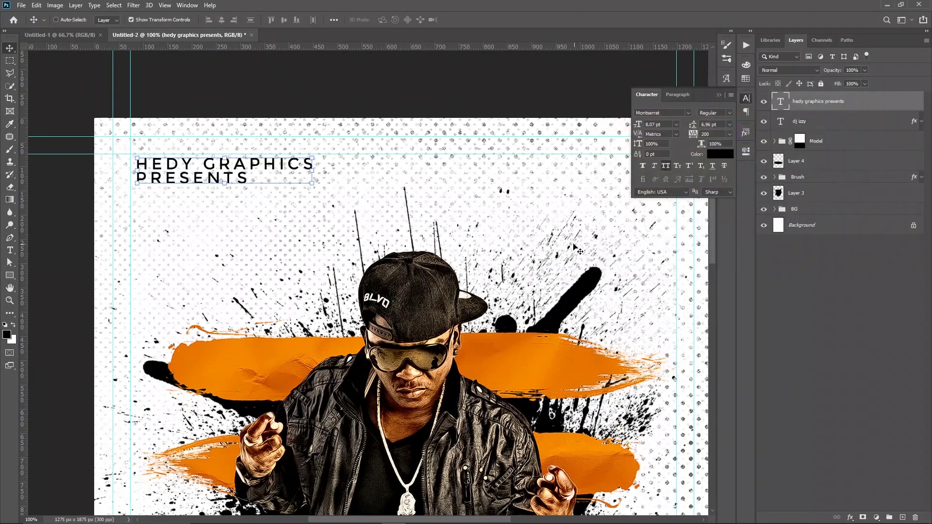
Try reducing the font size of the word PRESENTS, then cancel the change
key("t")
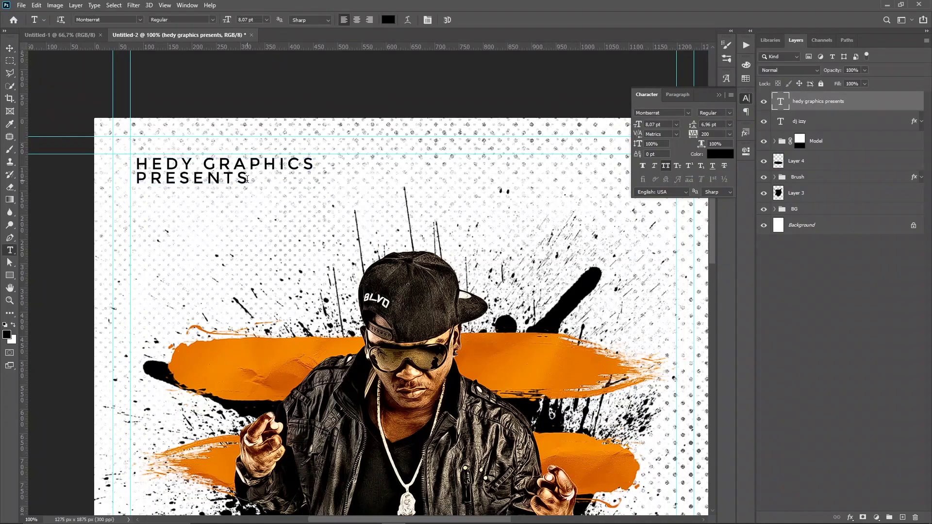
double_click(199, 179)
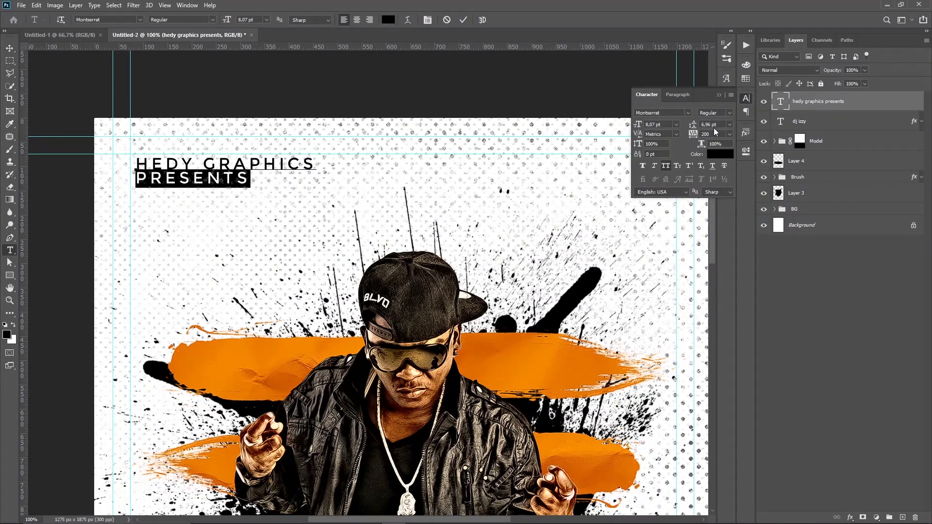
left_click(656, 125)
key("Down")
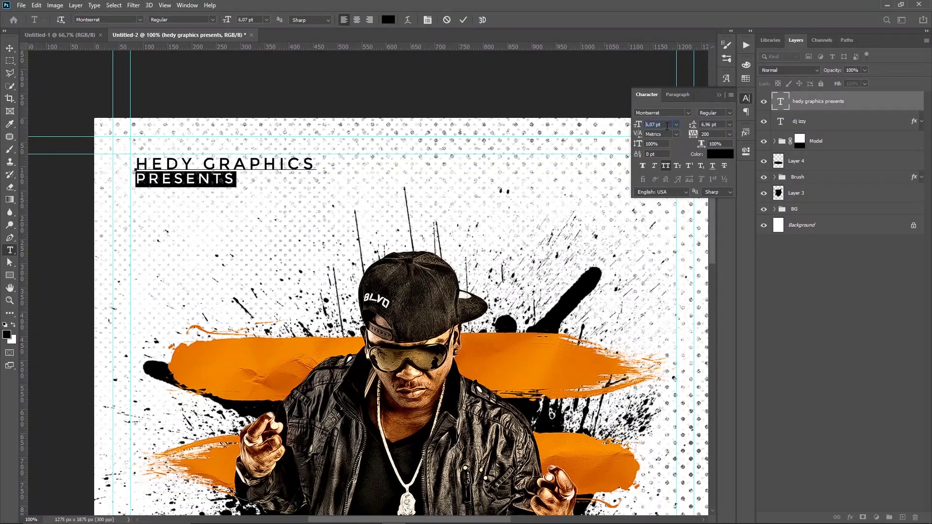
key("Return")
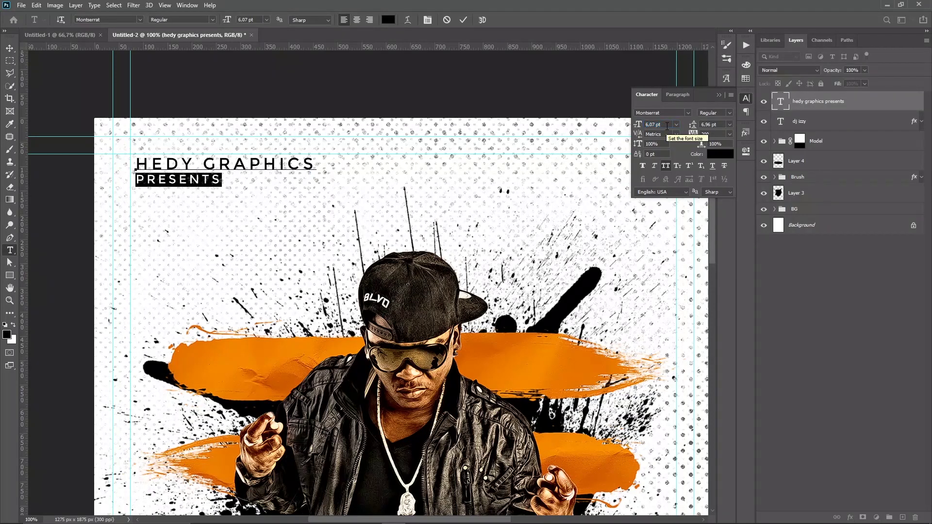
key("Escape")
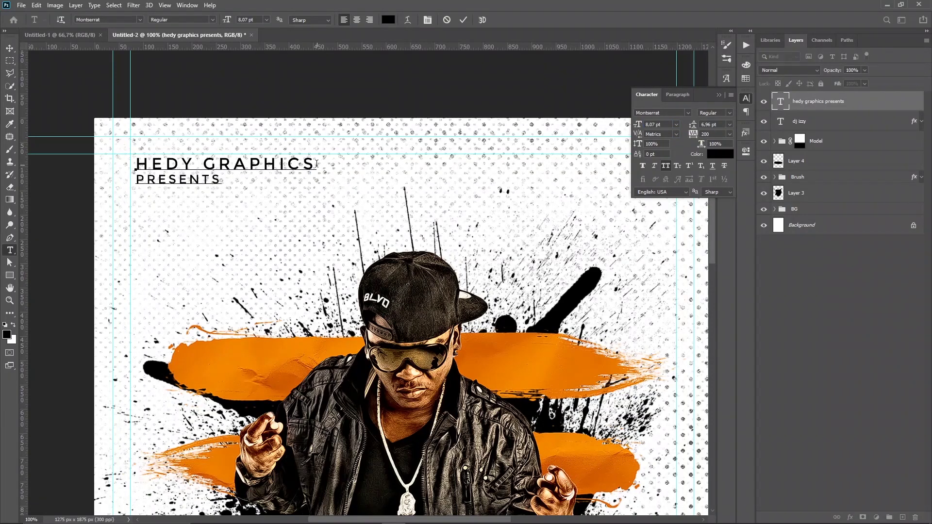
Make the HEDY GRAPHICS line ExtraBold
left_click_drag(309, 163, 32, 156)
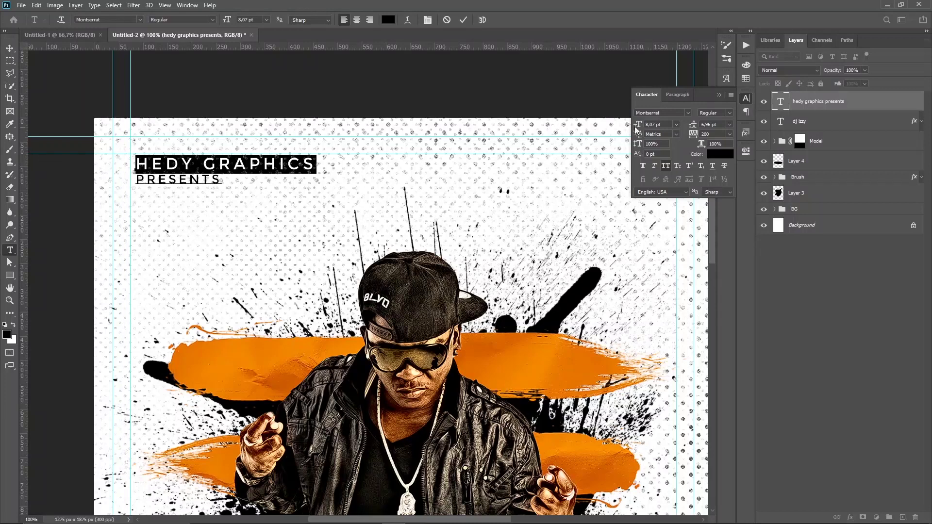
left_click(724, 113)
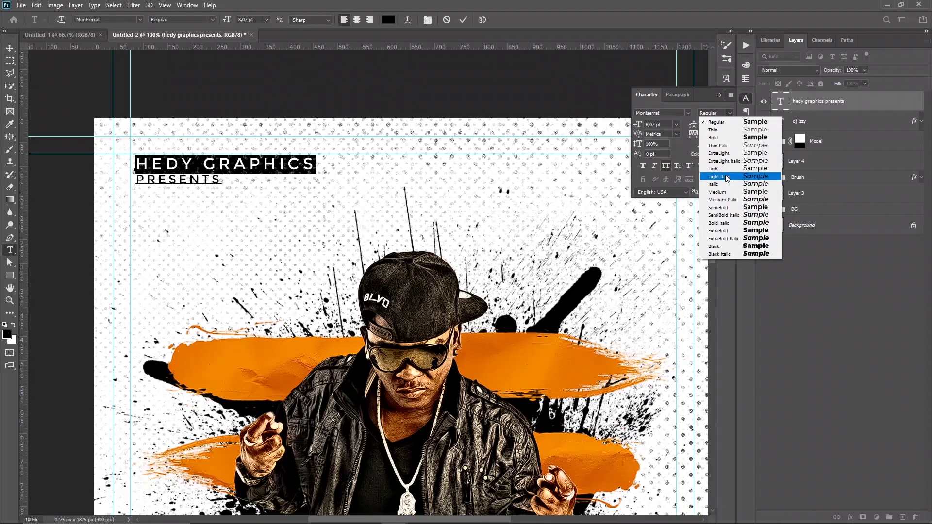
left_click(734, 230)
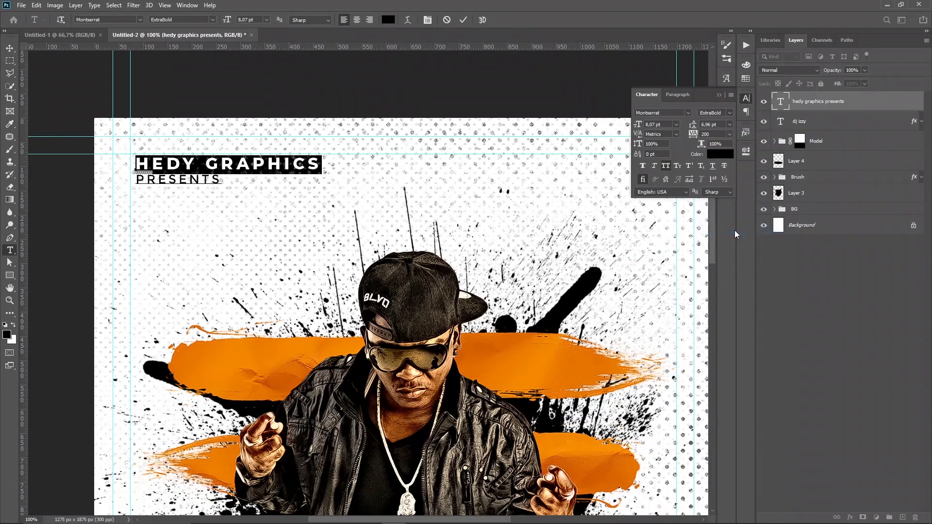
key("ctrl+Return")
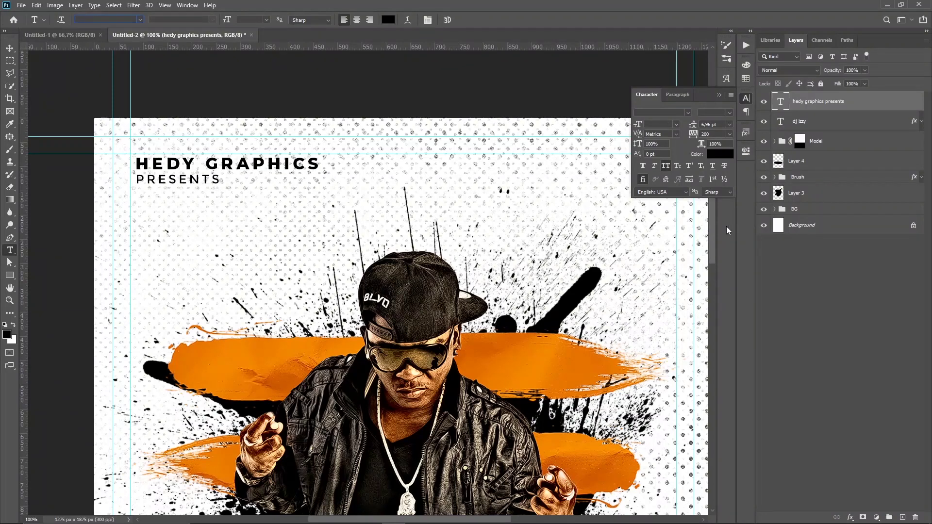
Move the header text slightly lower on the poster
left_click(778, 243)
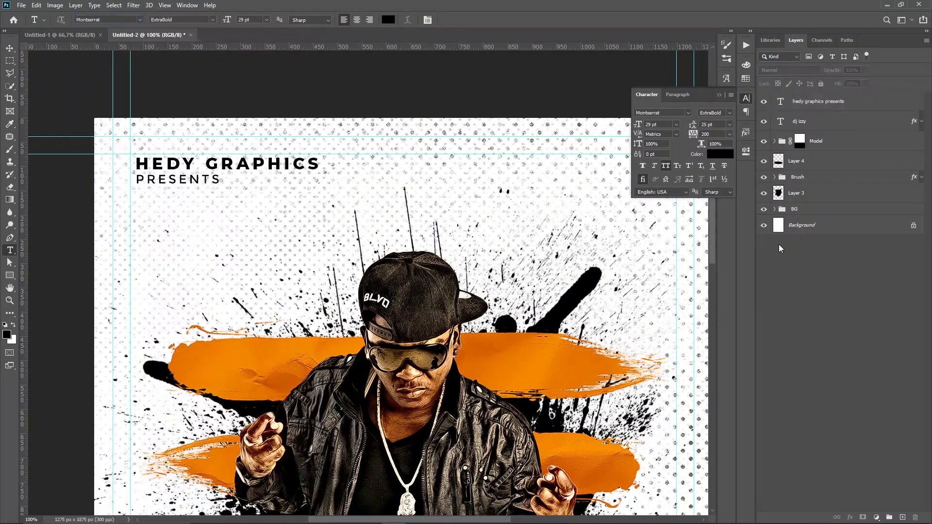
key("v")
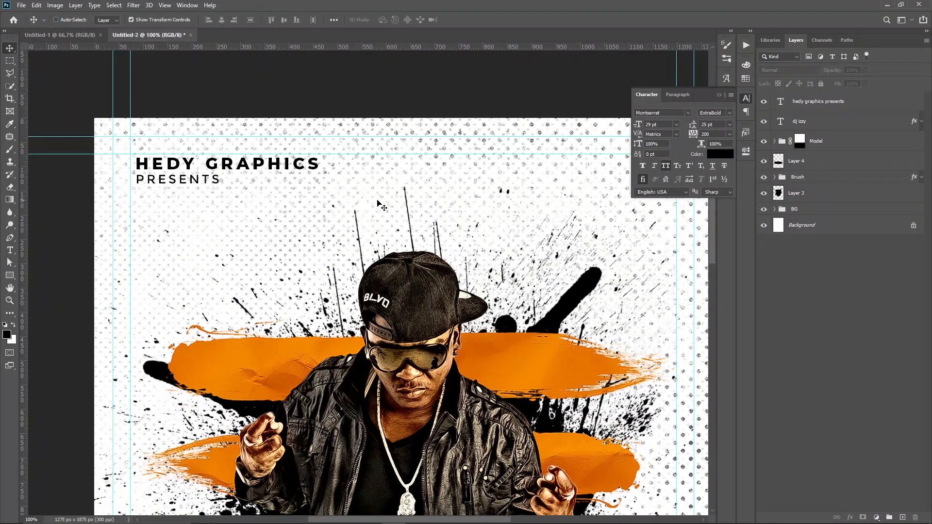
left_click(815, 101)
left_click_drag(448, 187, 448, 192)
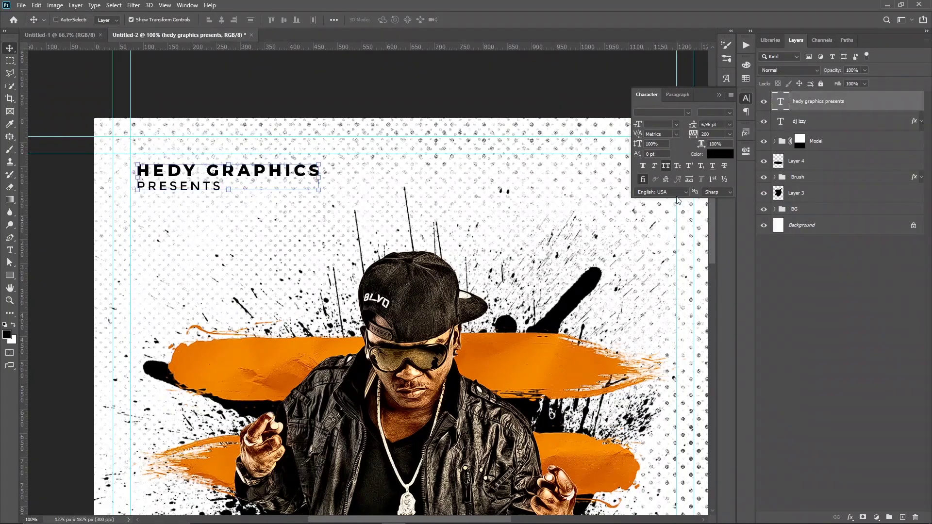
left_click(806, 129)
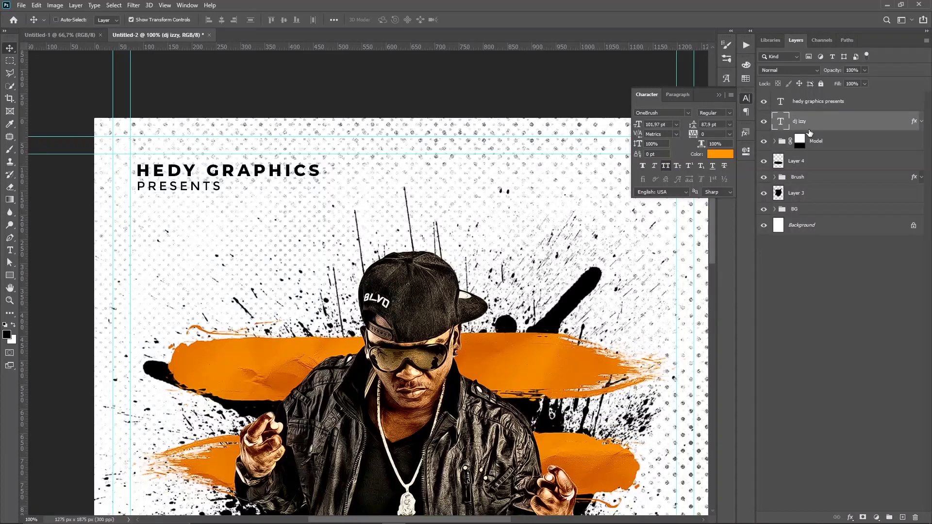
left_click(718, 94)
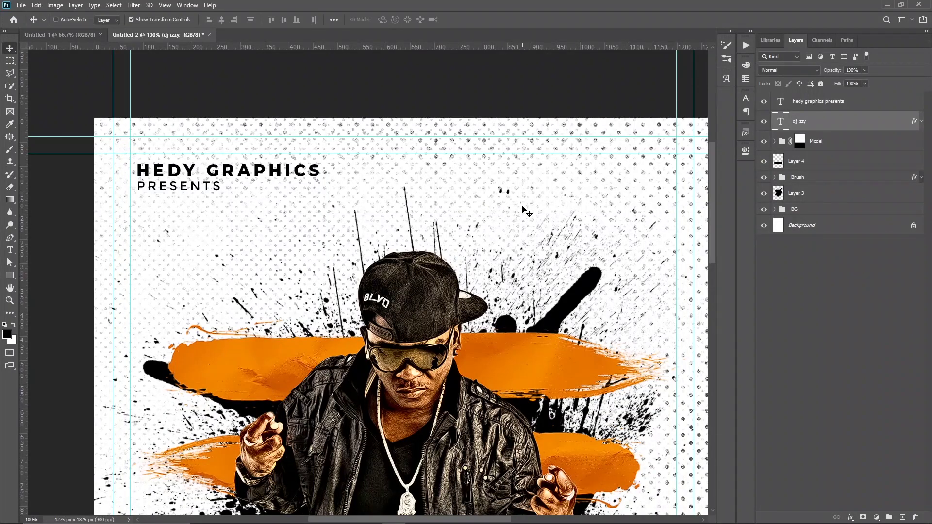
At 66.67% zoom, nudge the HEDY GRAPHICS PRESENTS header right and add empty Layer 5
key("ctrl+minus")
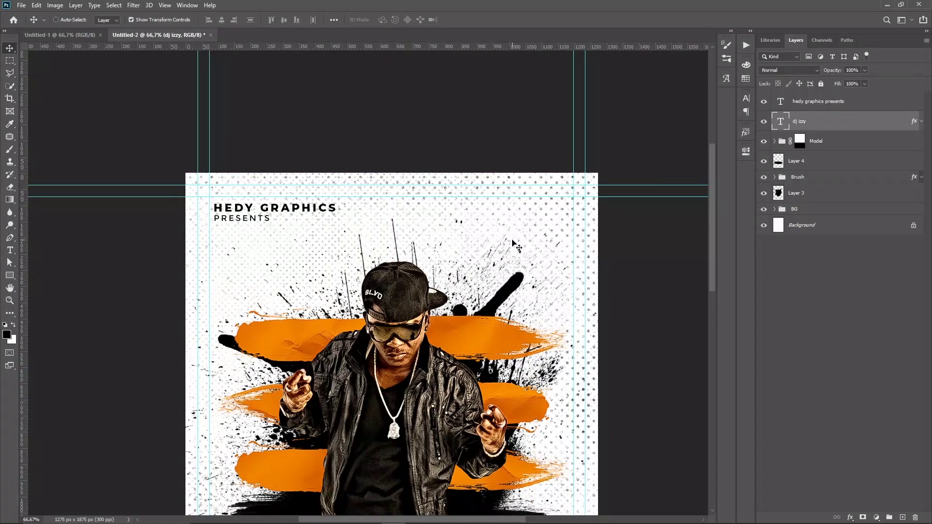
key("ctrl+minus")
key("ctrl+minus")
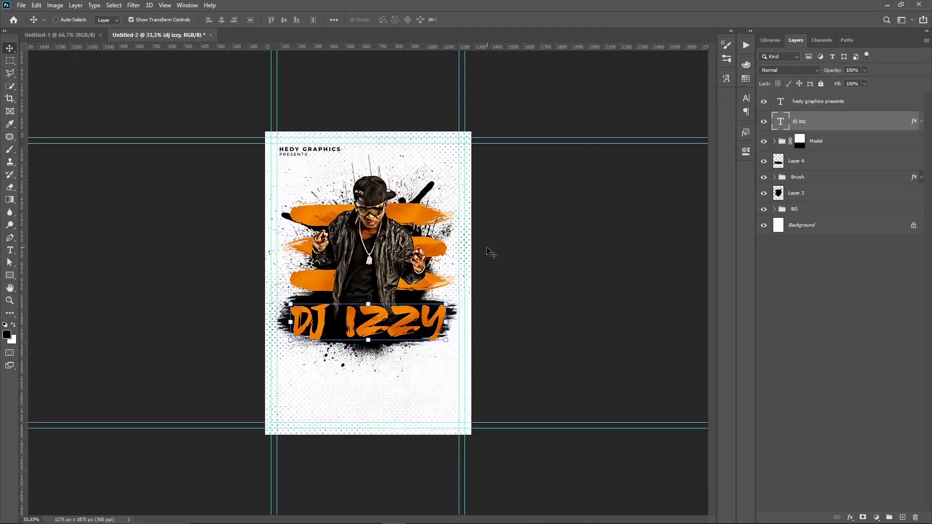
key("ctrl+plus")
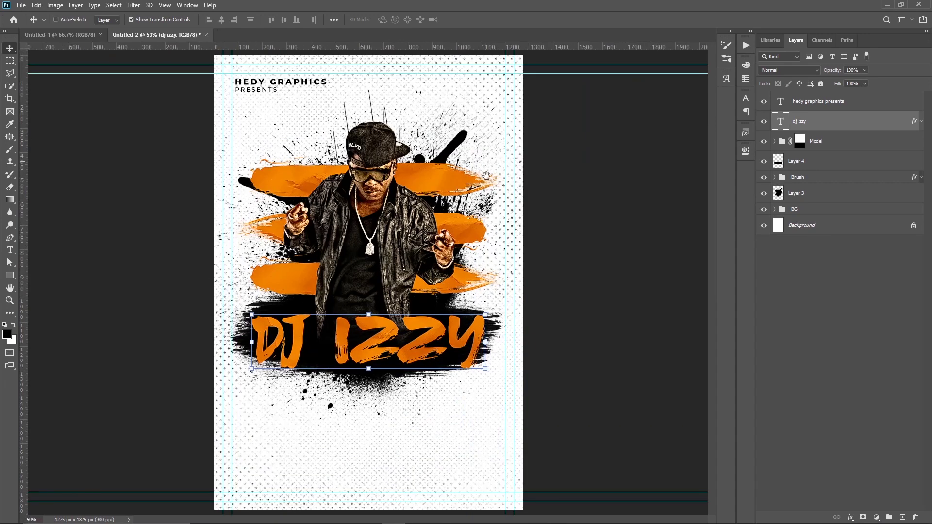
key("ctrl+plus")
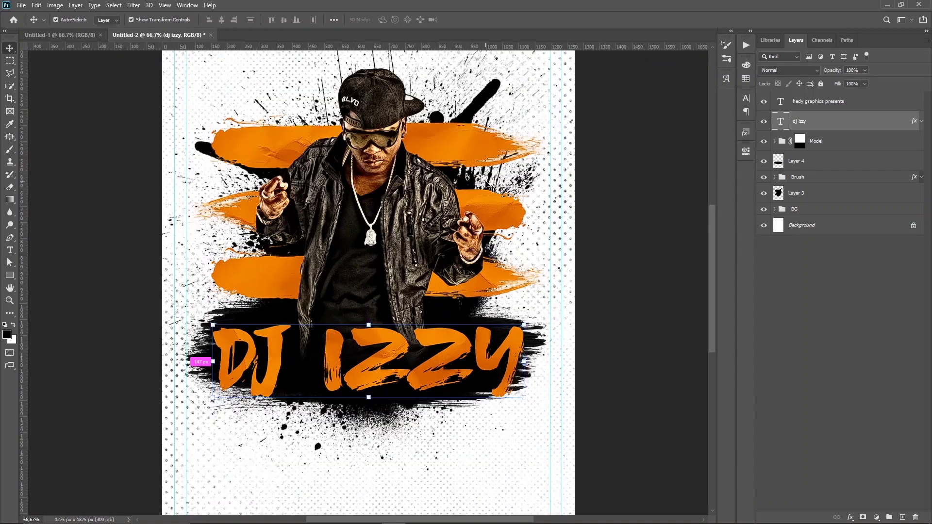
left_click_drag(502, 144, 523, 217)
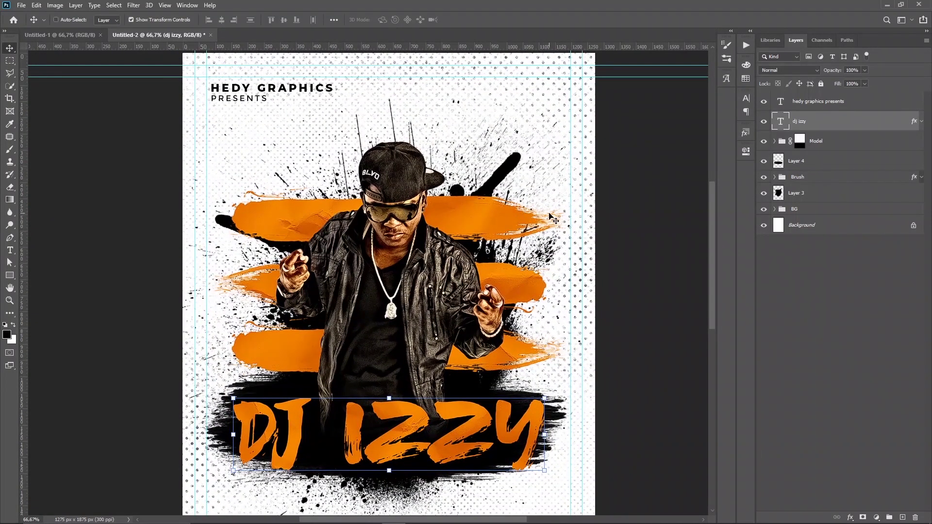
left_click(810, 111)
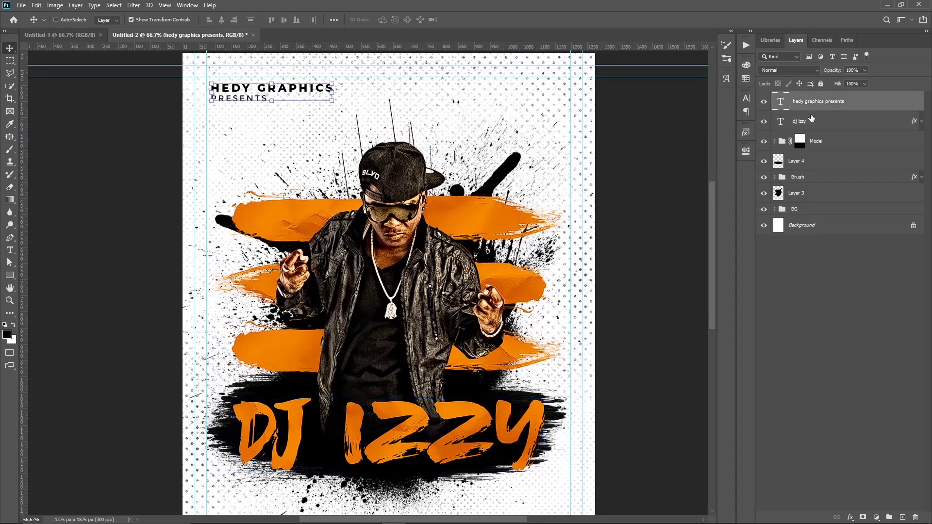
key("Right")
key("Right")
key("Right")
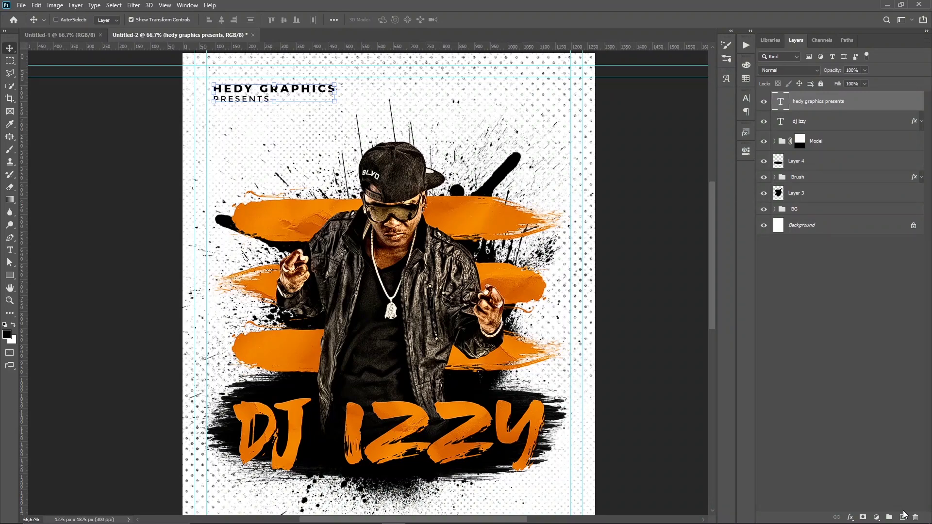
left_click(903, 517)
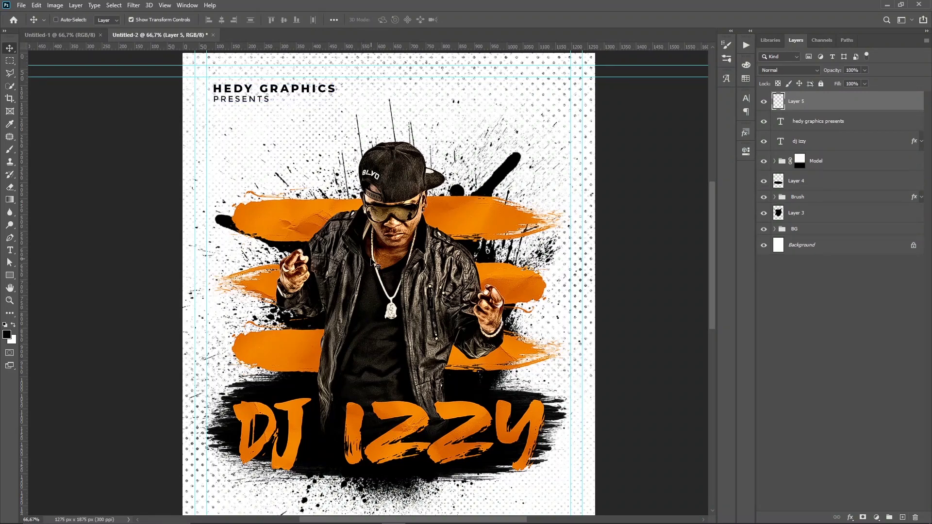
Browse the brush presets and dismiss them without painting
key("b")
right_click(399, 206)
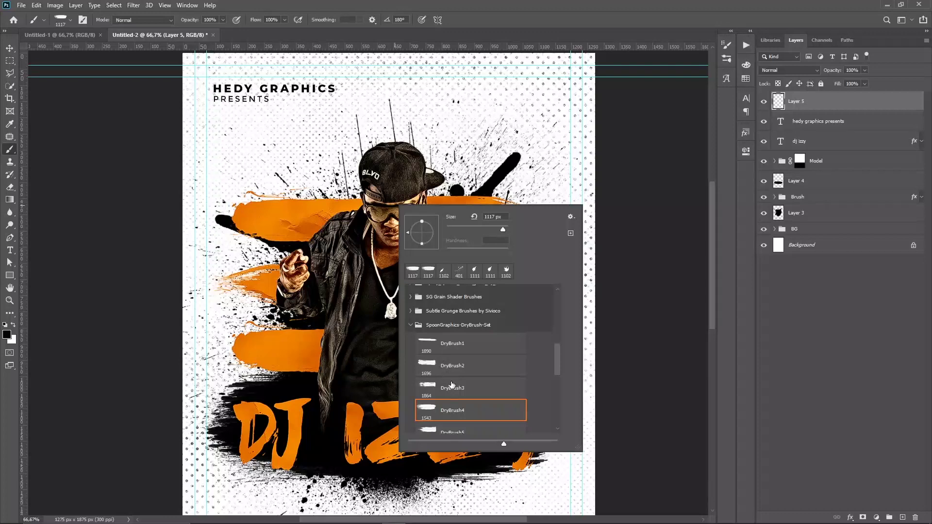
scroll(451, 385, "down", 2)
scroll(451, 383, "down", 2)
scroll(452, 381, "down", 3)
scroll(452, 377, "down", 2)
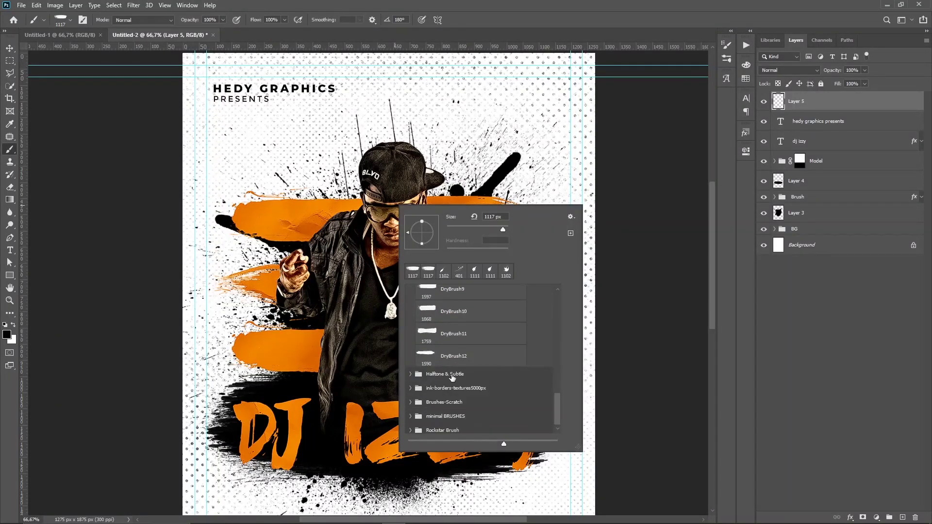
scroll(452, 377, "up", 2)
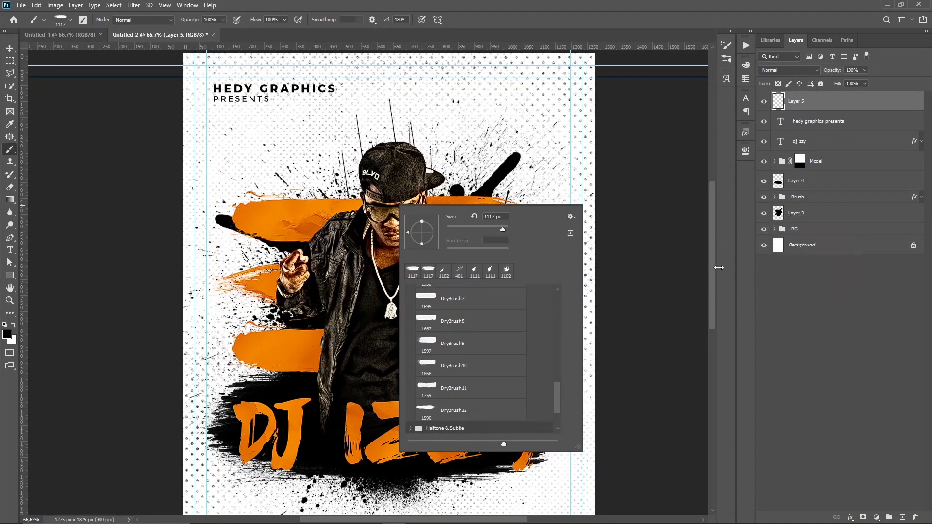
left_click(776, 289)
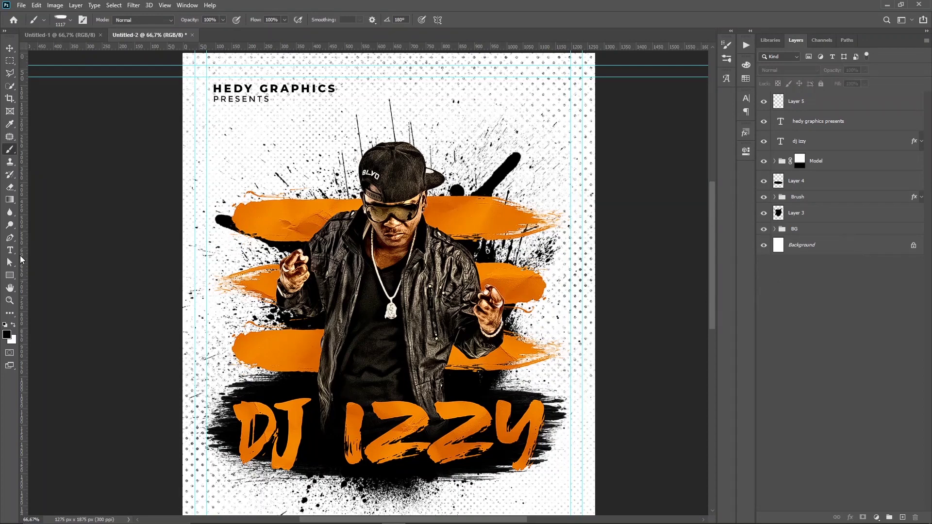
Draw a 173x173 px black circle with the Ellipse Tool and move it top-right
left_click(12, 279)
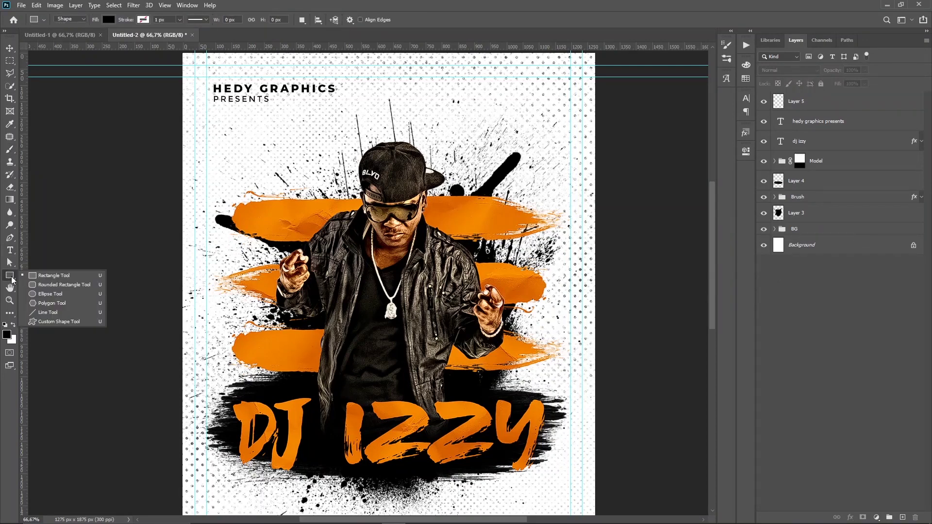
left_click(50, 293)
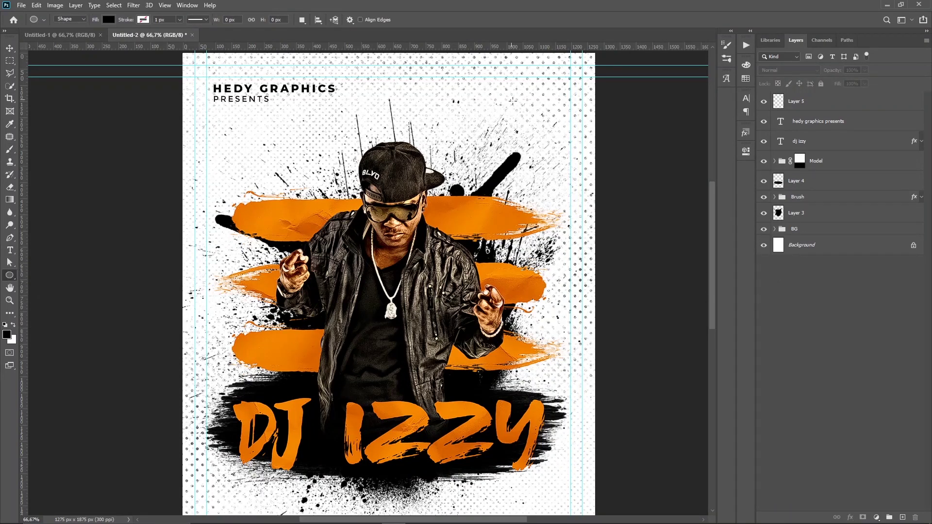
mouse_move(512, 101)
left_mouse_down()
mouse_move(566, 210)
mouse_move(545, 167)
left_mouse_up()
key("v")
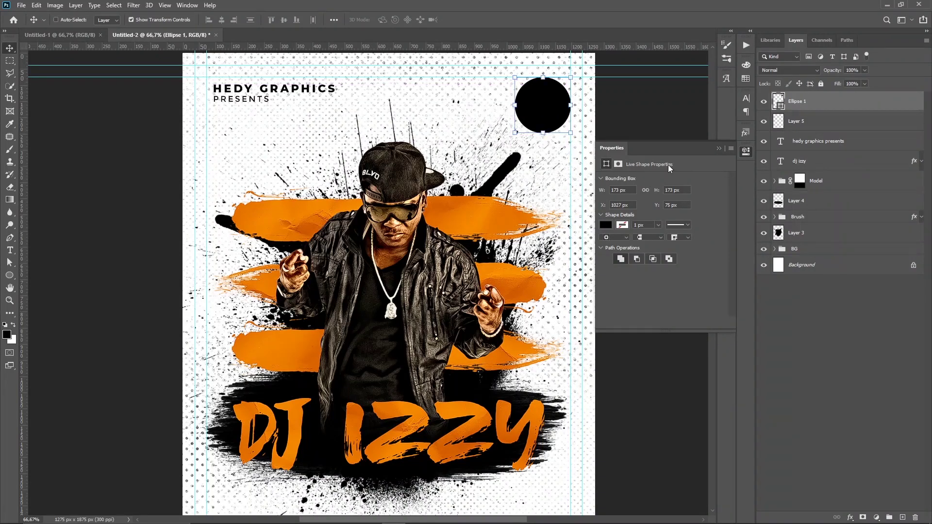
left_click(718, 150)
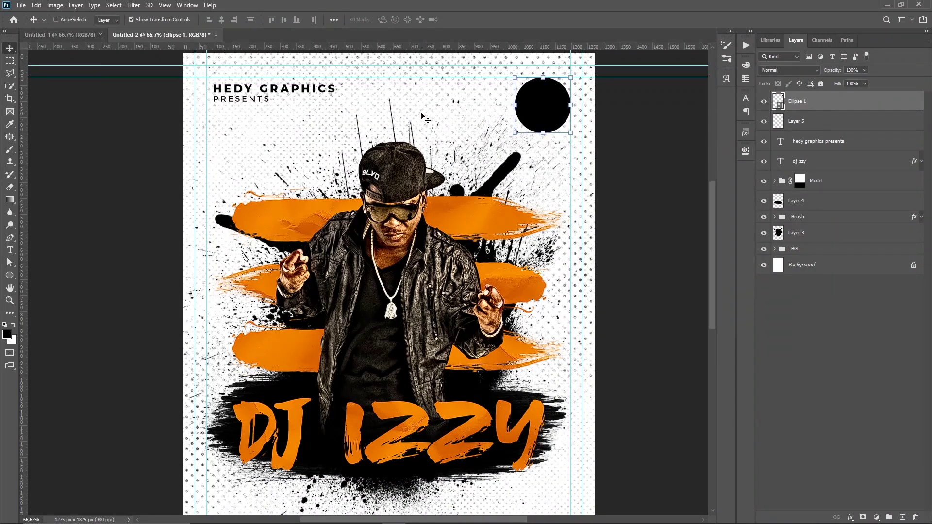
Add a new text layer reading '15 JUNE' near the top of the flyer
key("t")
left_click(404, 103)
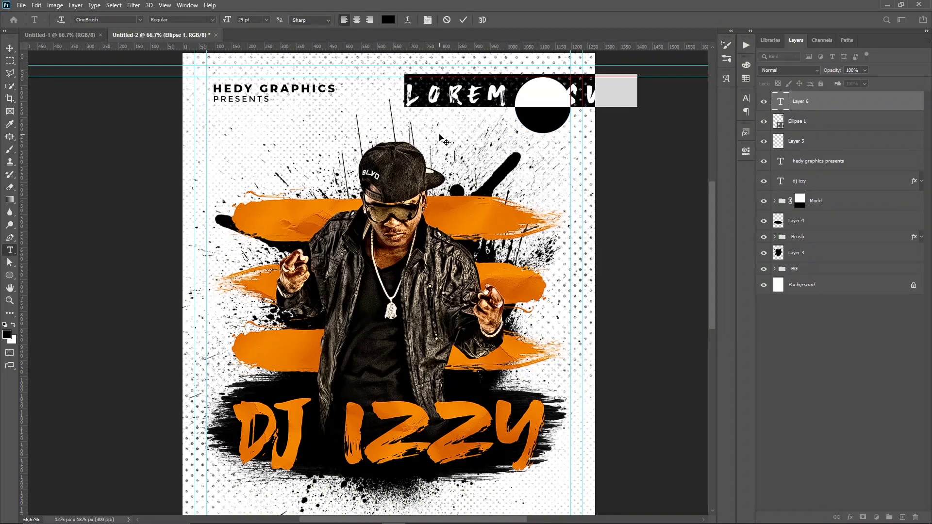
type("15 ")
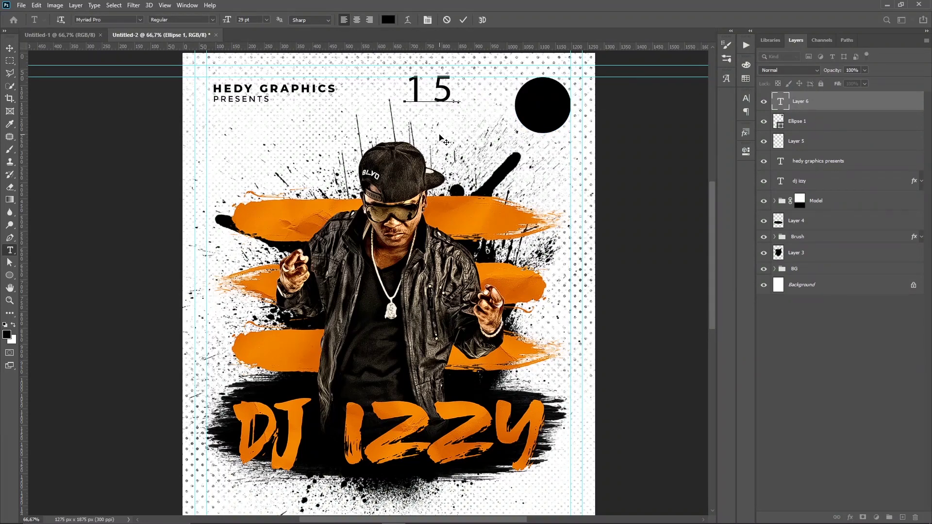
type("J")
type("UNE")
key("ctrl+Return")
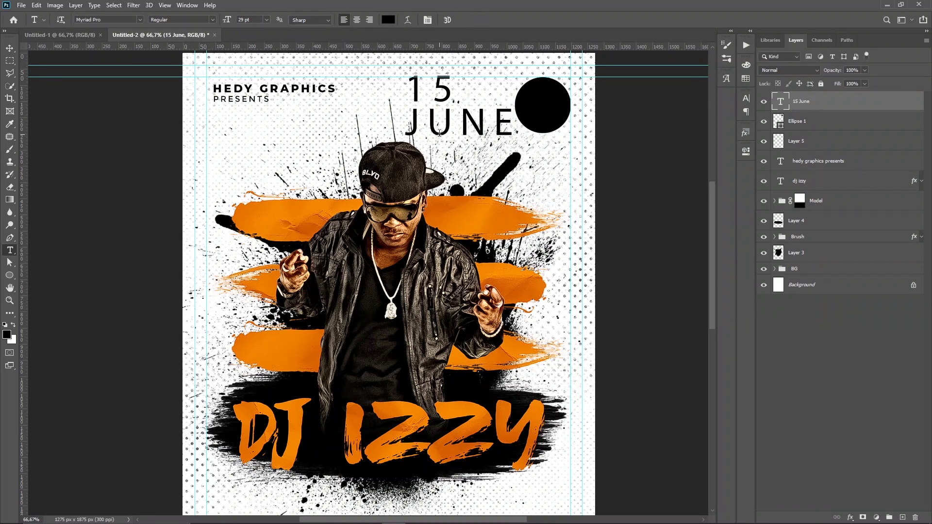
key("v")
Colour the date orange (f48700), shrink it, and move it inside the black circle
left_click(746, 98)
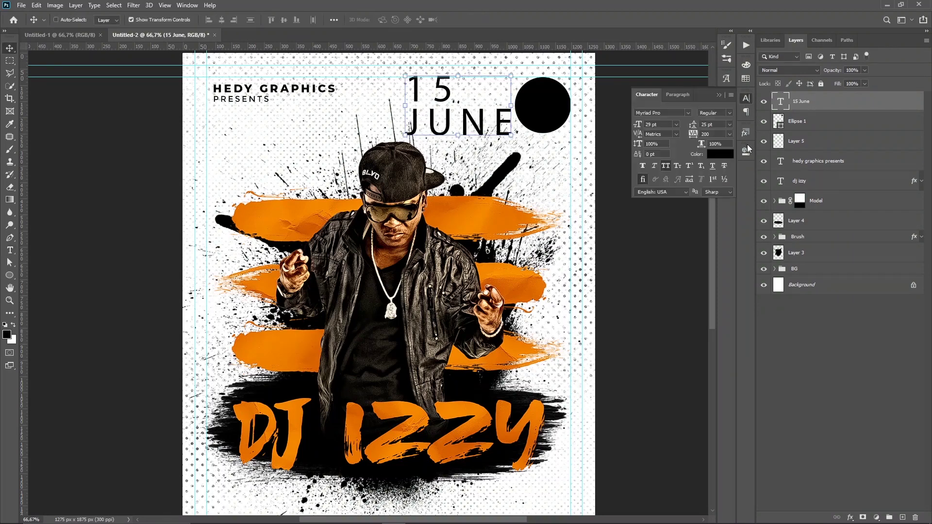
left_click(717, 155)
left_click(473, 219)
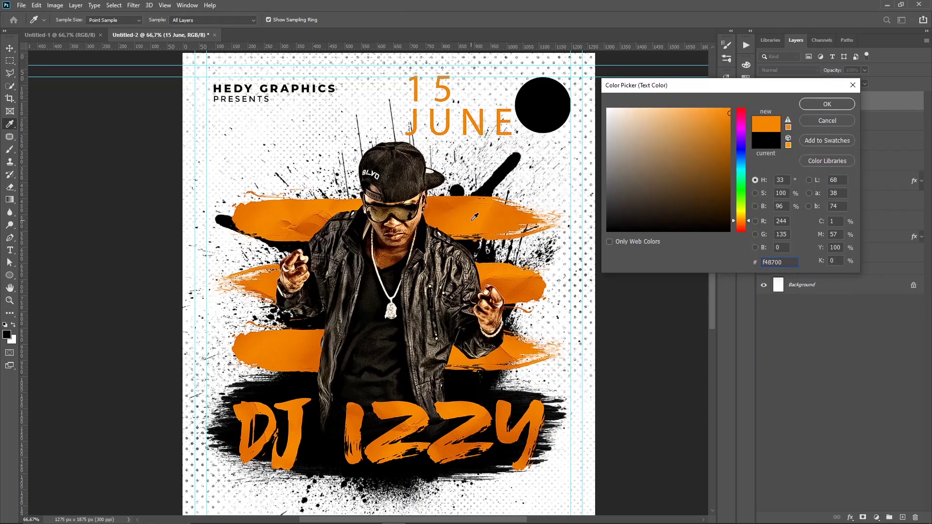
key("Return")
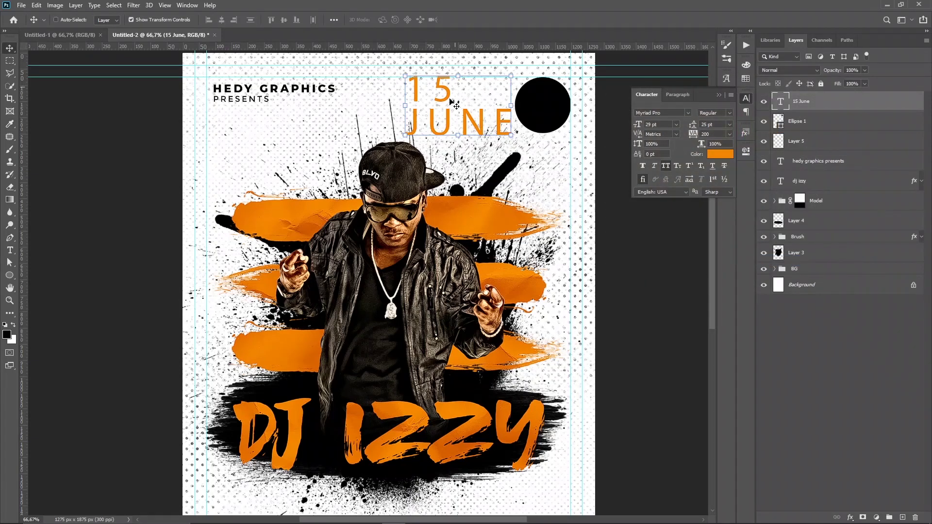
left_click_drag(405, 76, 483, 102)
key("Return")
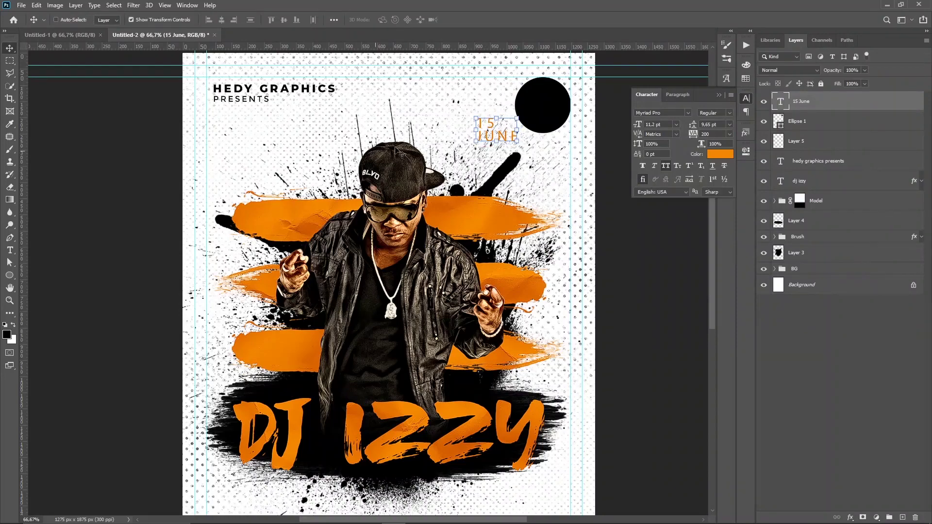
left_click_drag(480, 145, 510, 120)
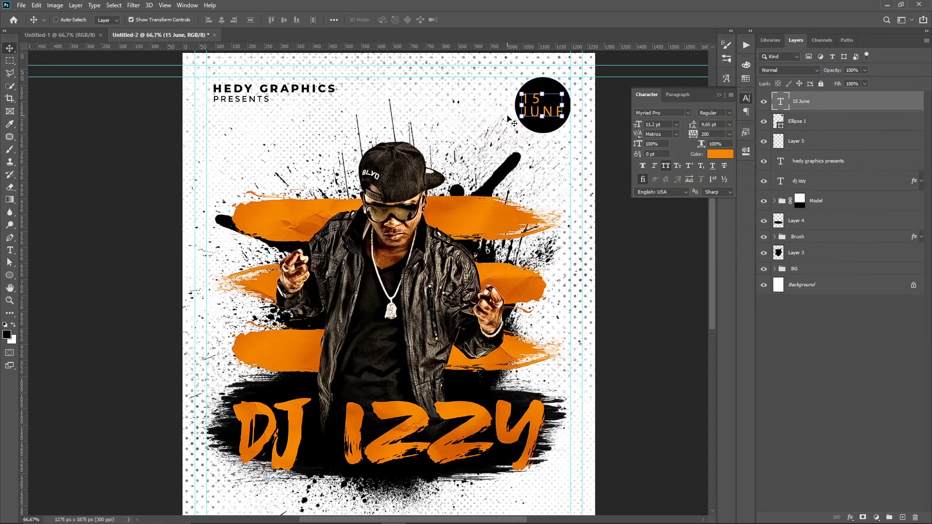
key("ctrl+plus")
key("ctrl+plus")
Make the '15' of the date bold and reset its letter spacing to 0
scroll(506, 137, "up", 5)
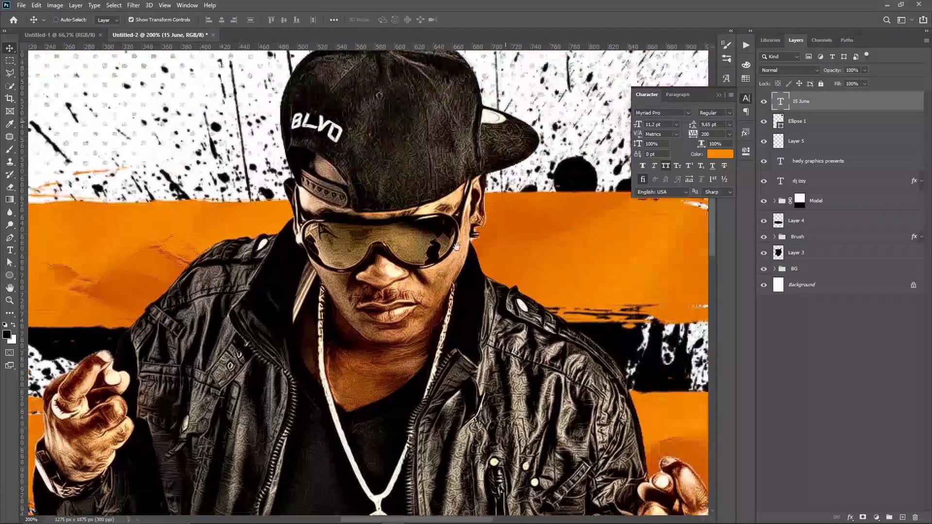
scroll(498, 212, "up", 5)
left_click_drag(498, 212, 427, 275)
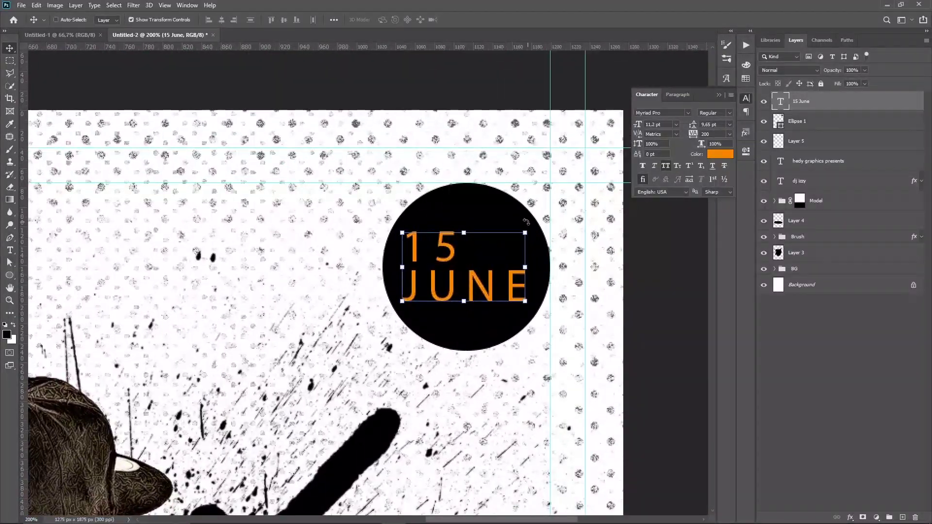
key("t")
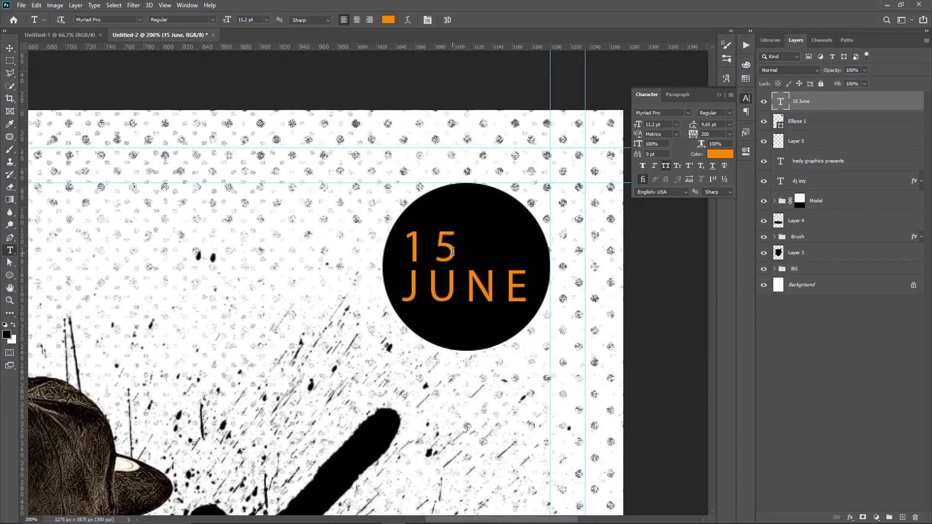
double_click(410, 244)
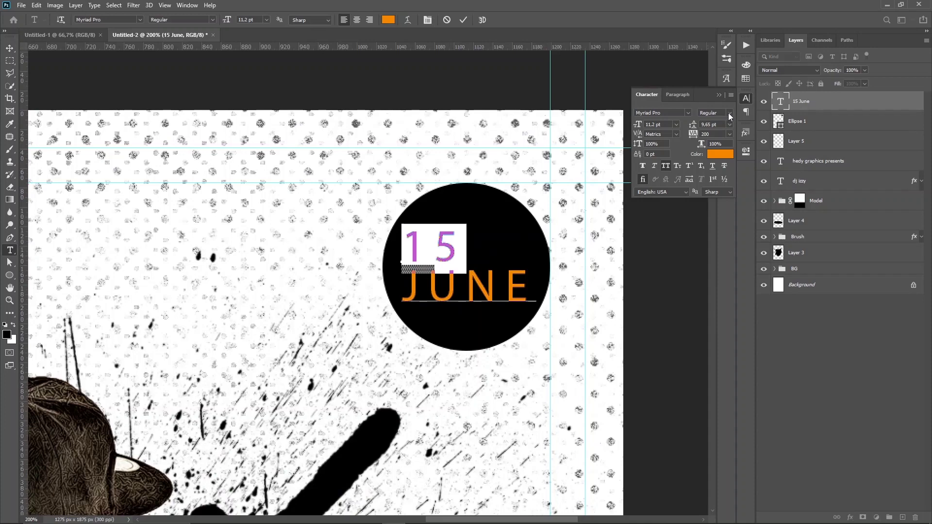
left_click(727, 113)
left_click(726, 138)
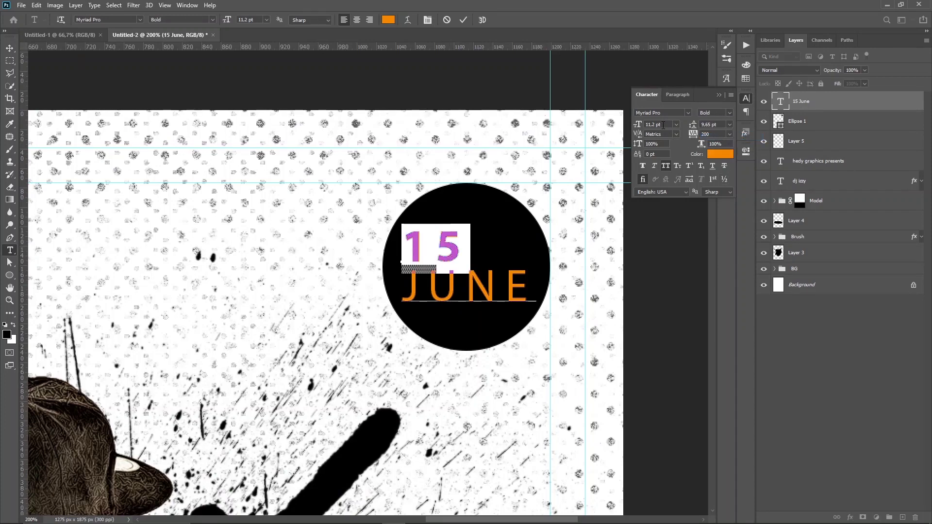
scroll(663, 125, "up", 4)
scroll(663, 125, "up", 5)
scroll(663, 125, "up", 6)
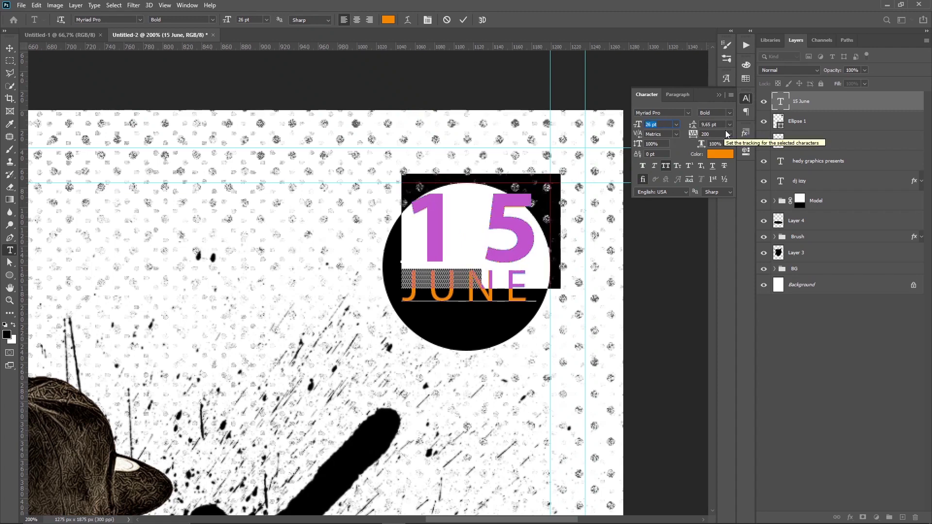
left_click(728, 134)
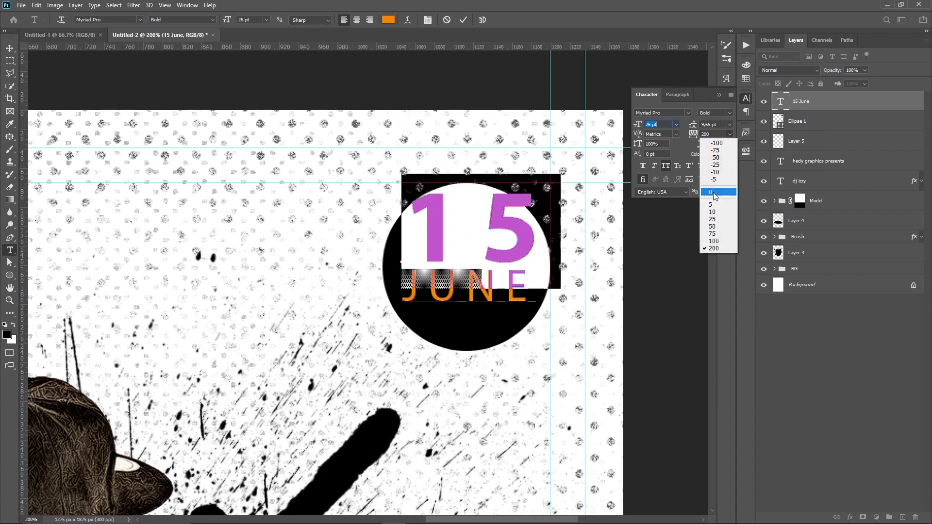
left_click(715, 192)
Tighten the 15's letter spacing to -25 and nudge the date text lower
scroll(664, 124, "up", 1)
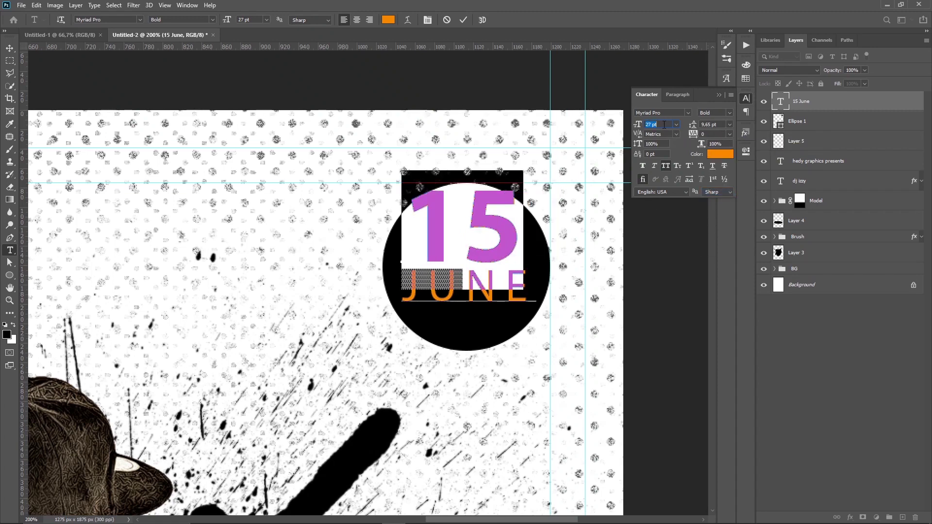
scroll(664, 125, "up", 2)
scroll(664, 125, "up", 1)
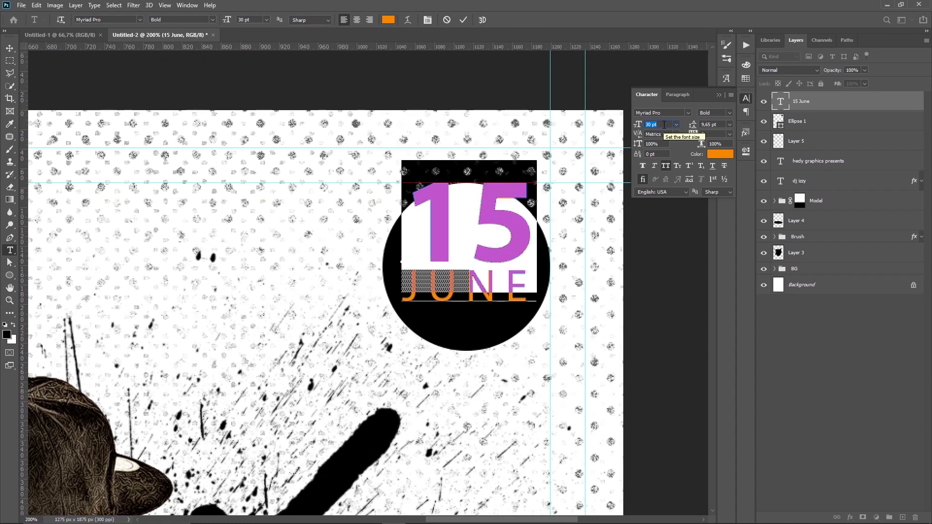
scroll(664, 125, "down", 1)
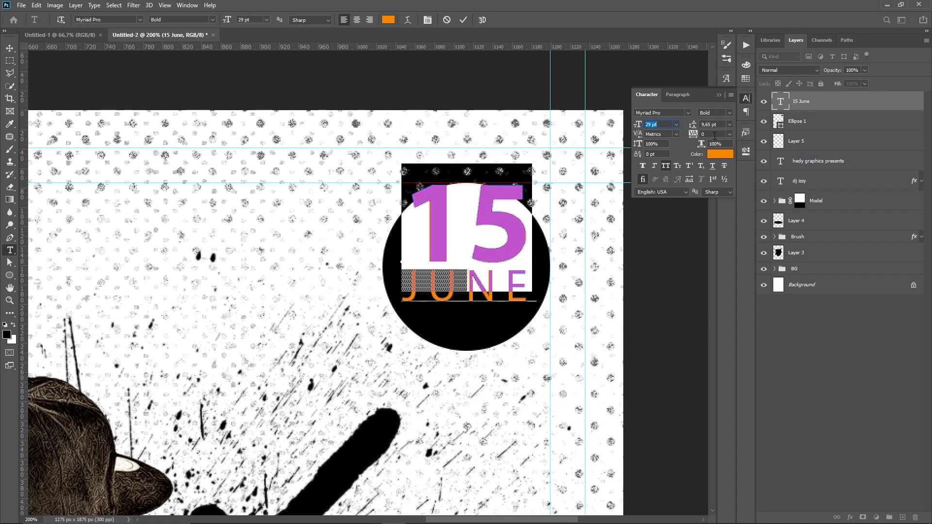
left_click(730, 134)
left_click(715, 167)
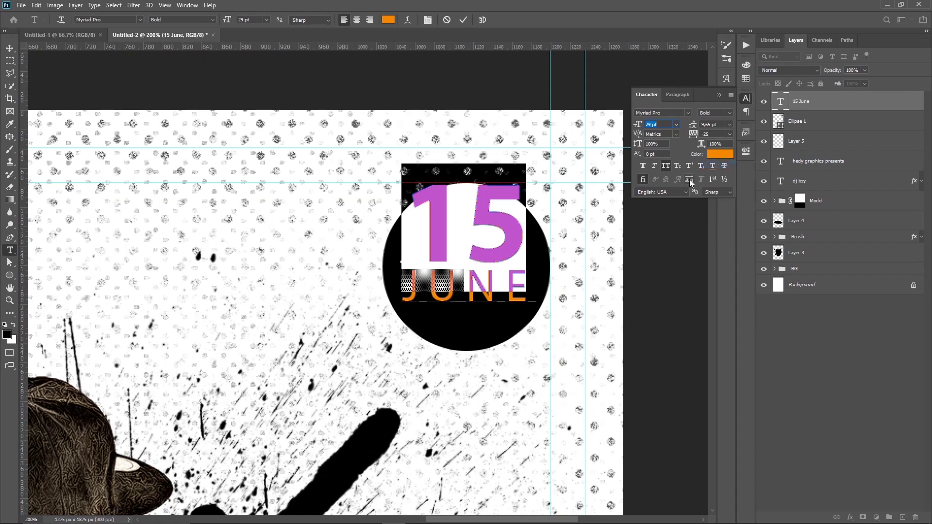
key("ctrl+Return")
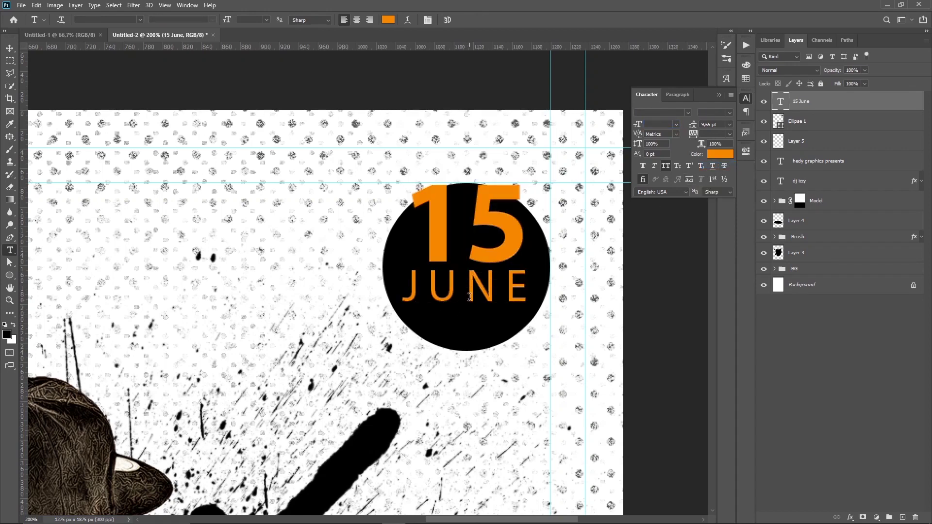
key("v")
key("shift+Down")
key("shift+Down")
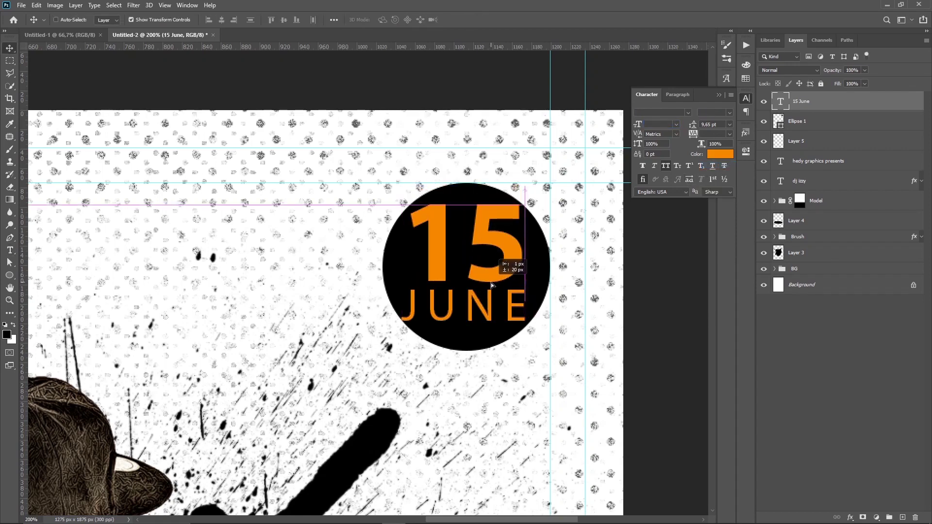
Make the word JUNE bold
key("t")
left_click(524, 305)
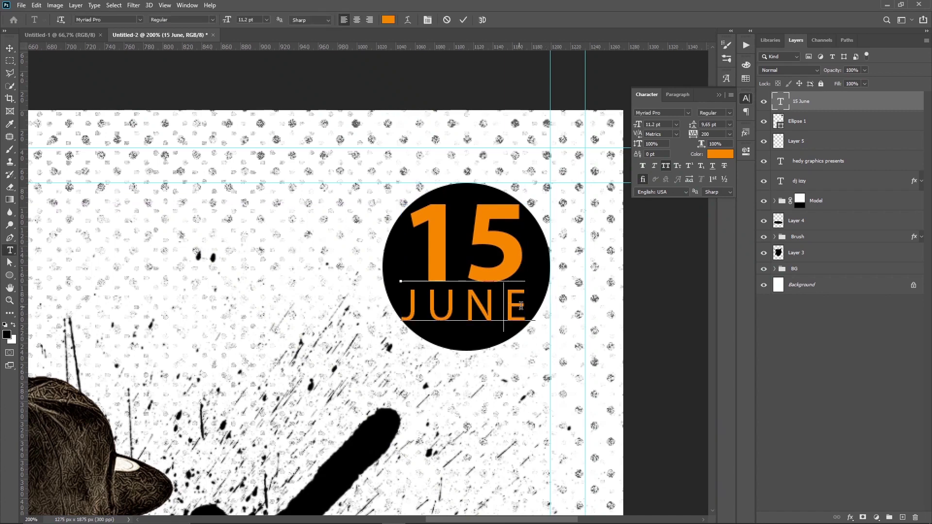
left_click_drag(524, 306, 401, 313)
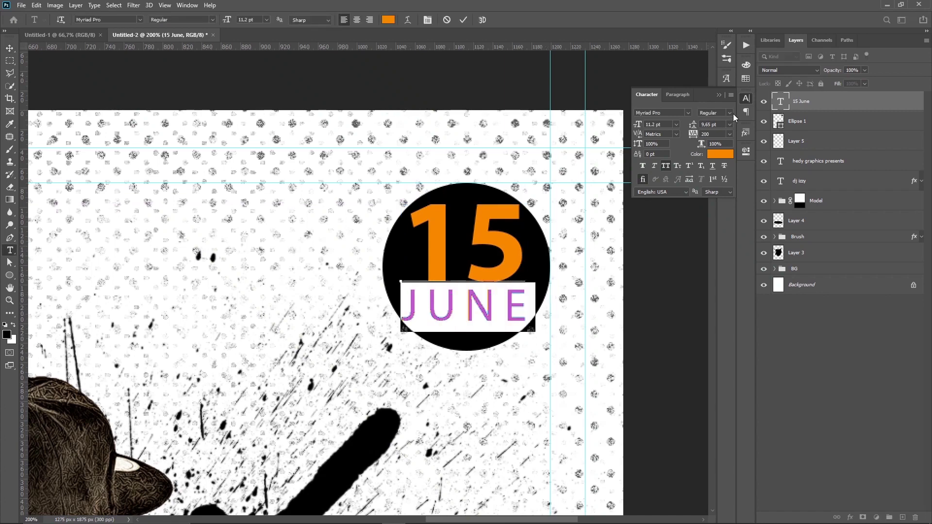
left_click(729, 113)
left_click(726, 142)
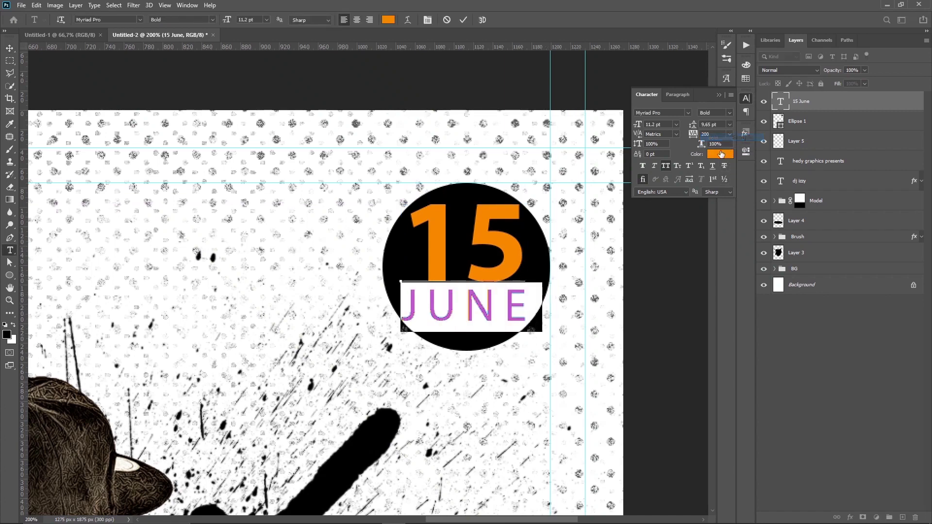
key("ctrl+Return")
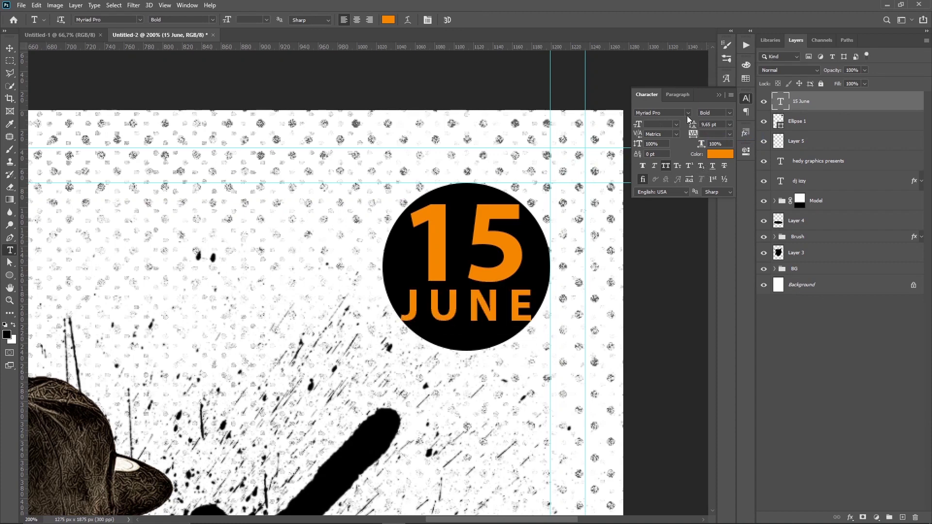
Set the date to Montserrat Bold, centre-aligned, and move it into the circle
left_click(679, 112)
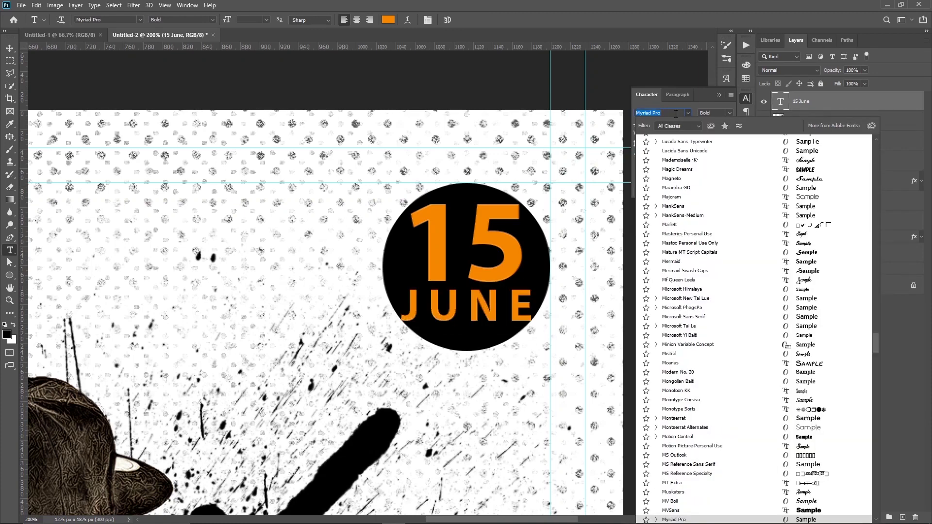
type("mont")
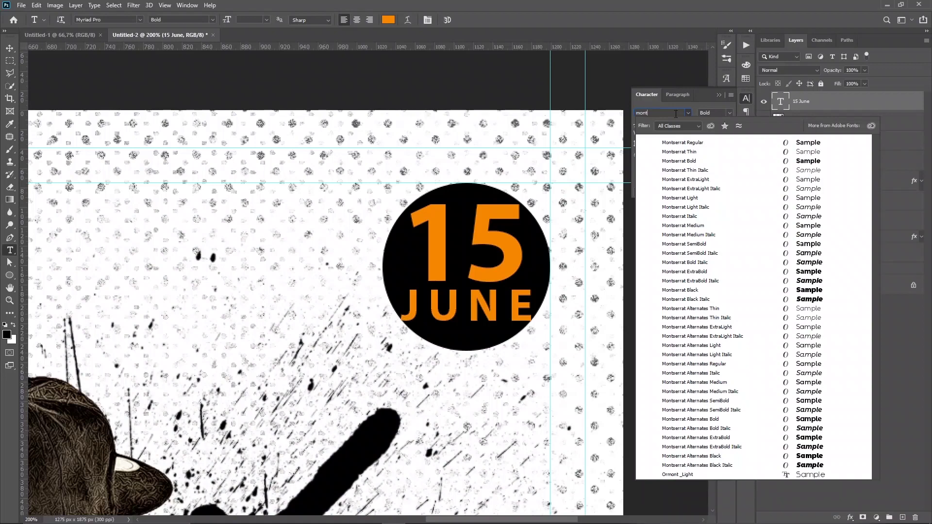
left_click(680, 160)
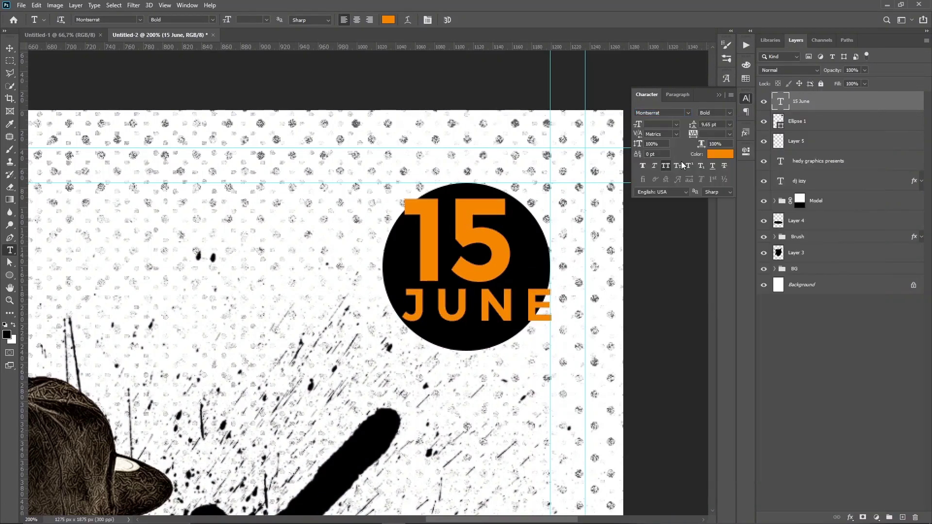
left_click(676, 95)
left_click(654, 112)
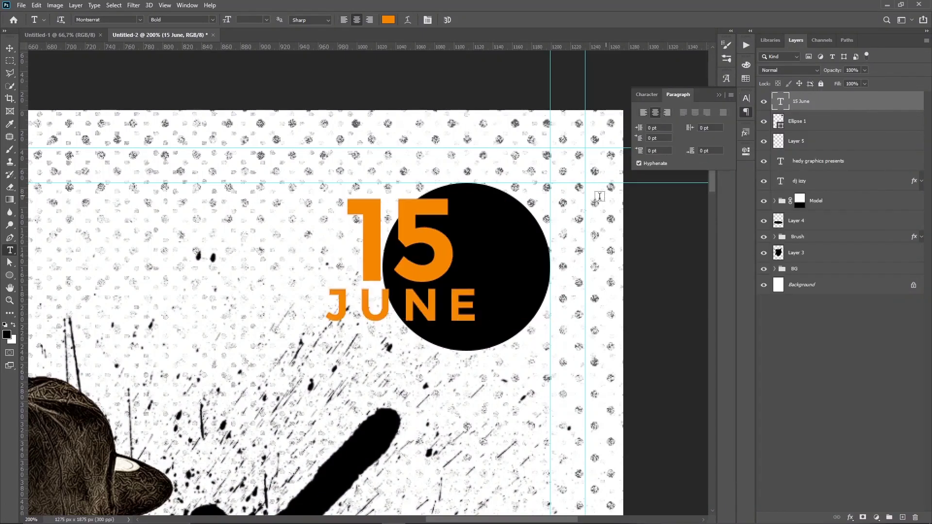
key("v")
left_click_drag(437, 245, 502, 250)
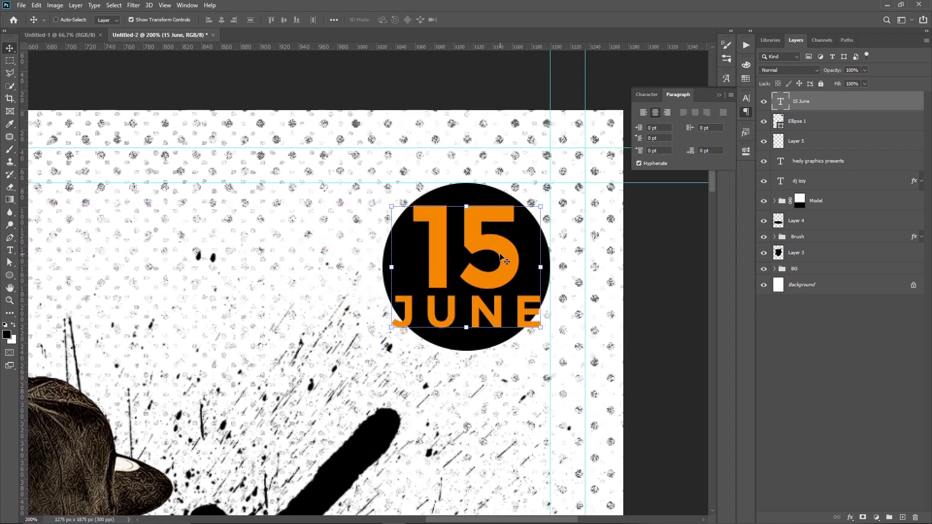
Add a new layer above the black circle's layer and select the DryBrush6 brush
left_click(807, 127)
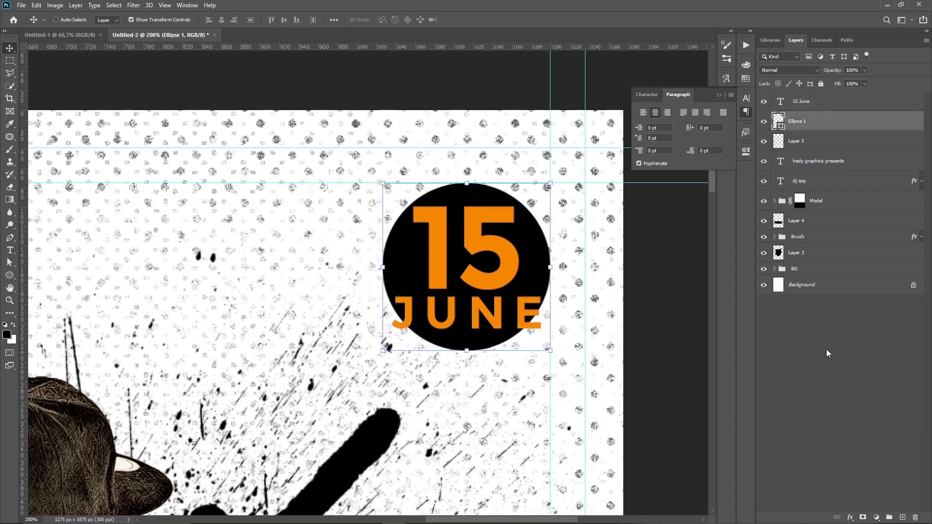
left_click(902, 517)
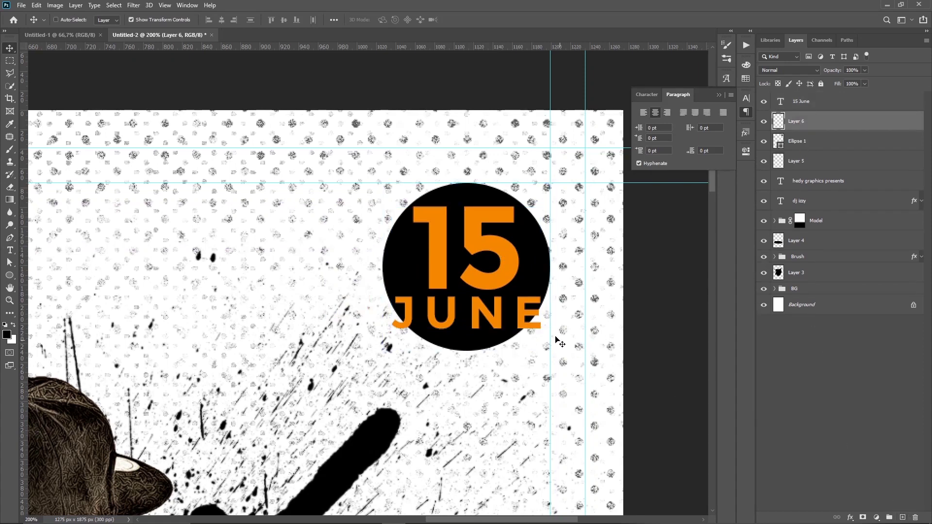
key("b")
right_click(471, 286)
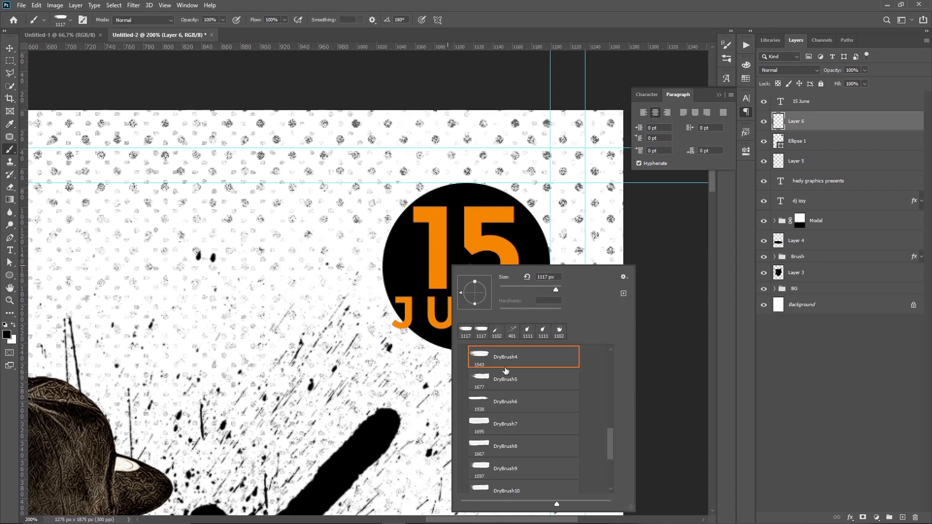
scroll(505, 370, "up", 1)
left_click(492, 426)
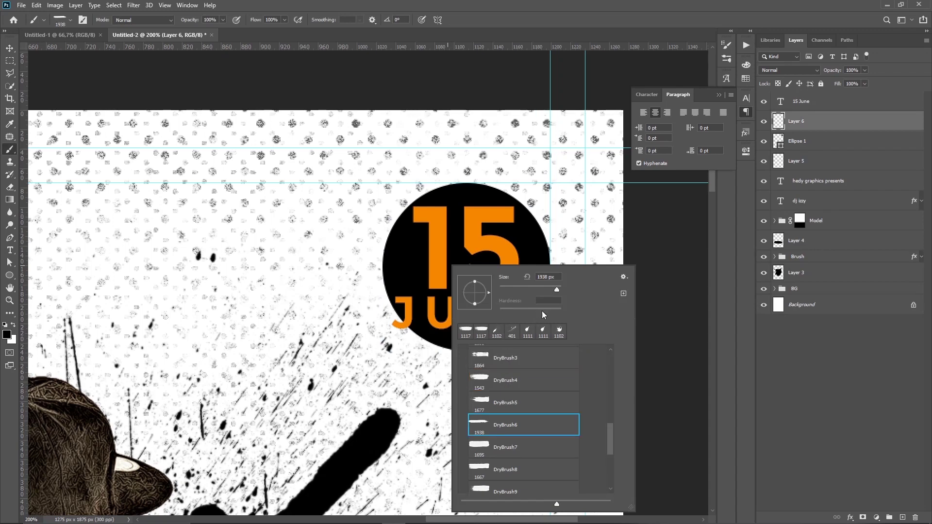
left_click(549, 290)
left_click(633, 29)
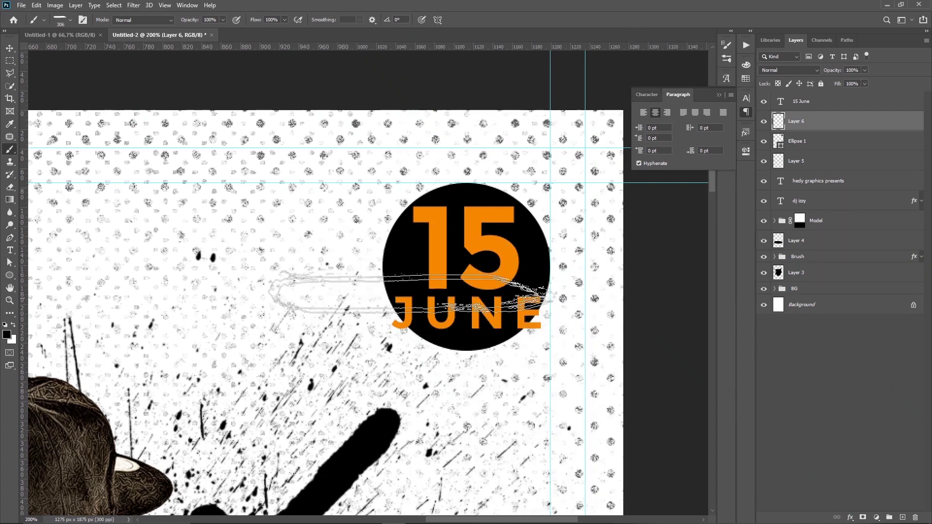
Stamp black dry-brush strokes behind and just below JUNE
right_click(463, 303)
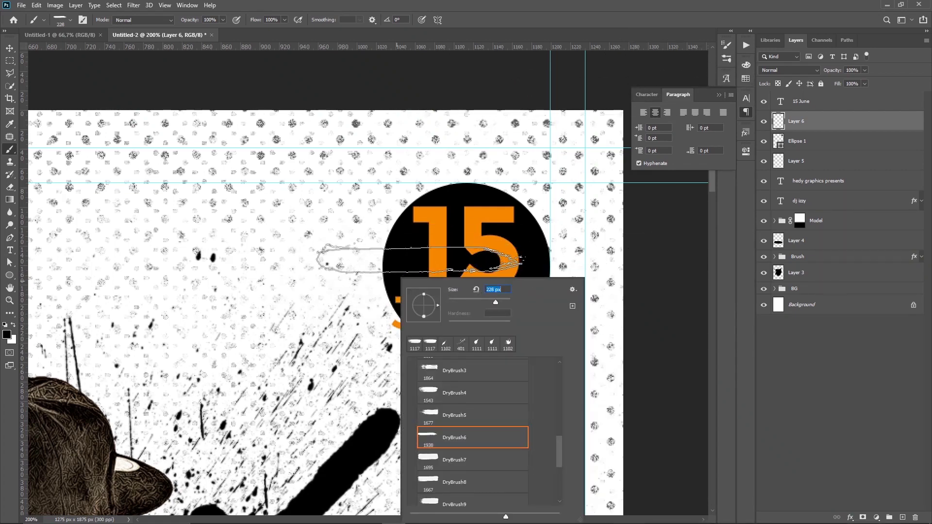
left_click(543, 24)
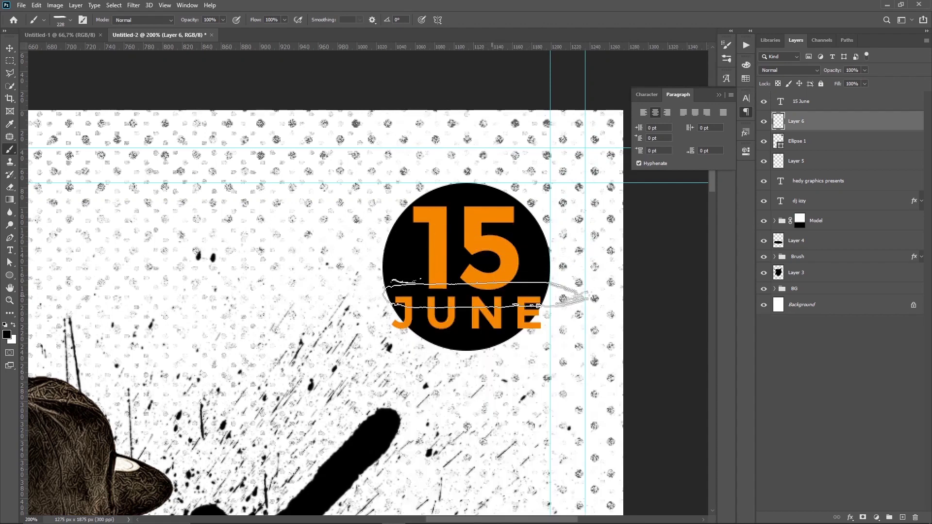
left_click(480, 305)
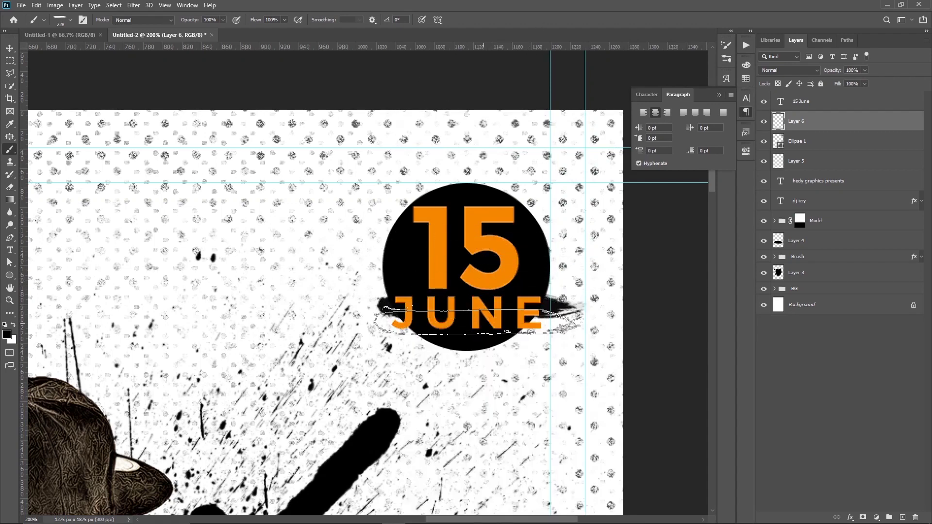
key("ctrl+z")
left_click(478, 316)
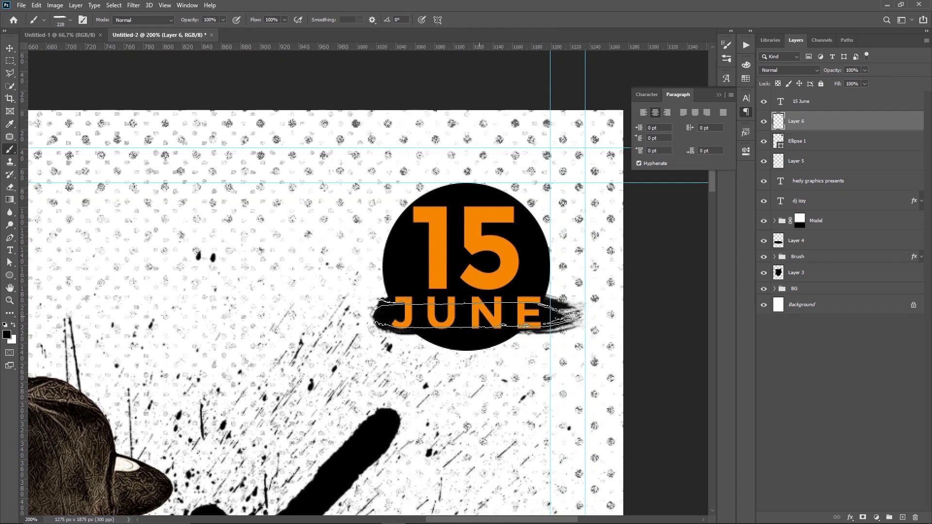
left_click(477, 325)
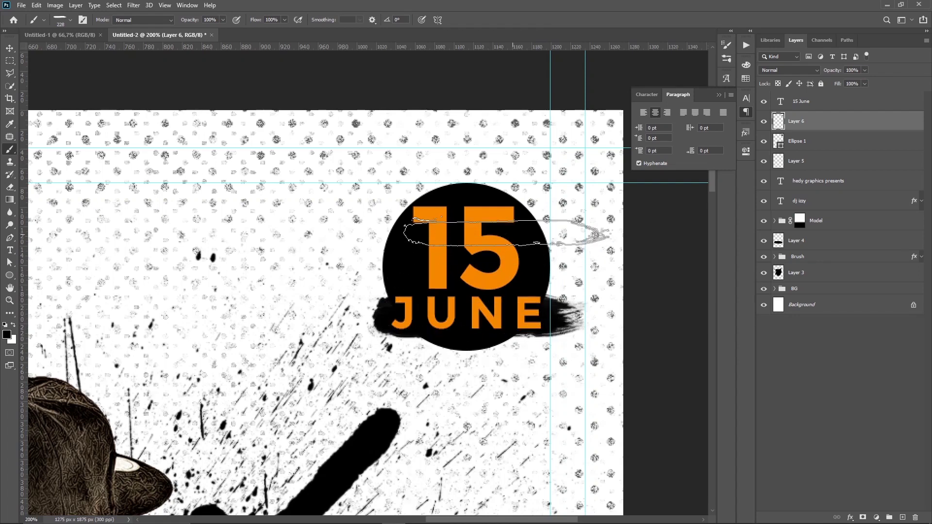
Switch to a splatter brush enlarged to 190 px
right_click(455, 256)
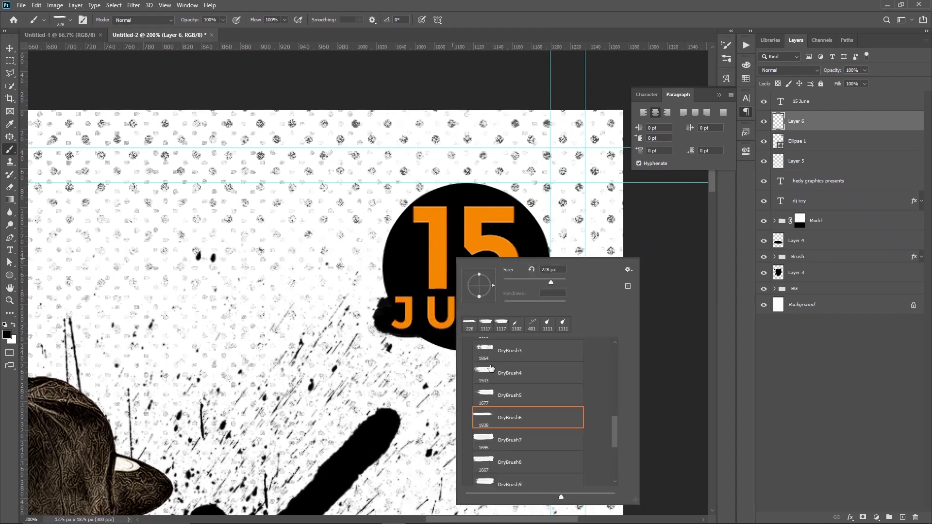
scroll(502, 379, "up", 2)
scroll(503, 379, "up", 2)
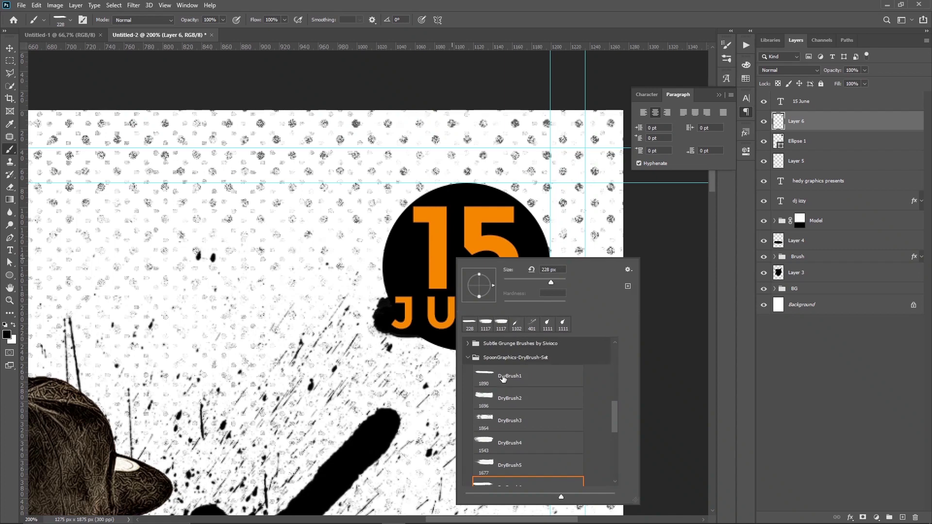
left_click(547, 324)
left_click_drag(545, 280, 556, 283)
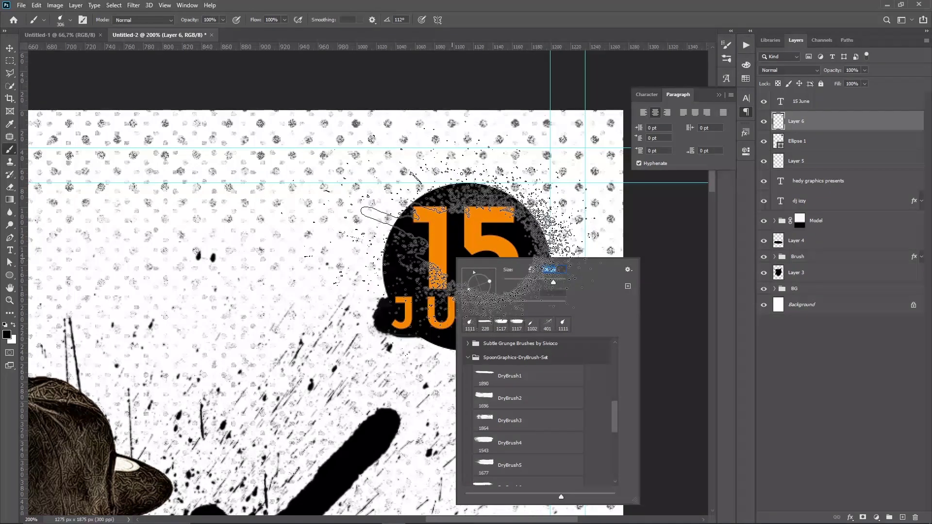
key("Return")
Stamp splatter around the date circle and a black smear right of JUNE
left_click(468, 267)
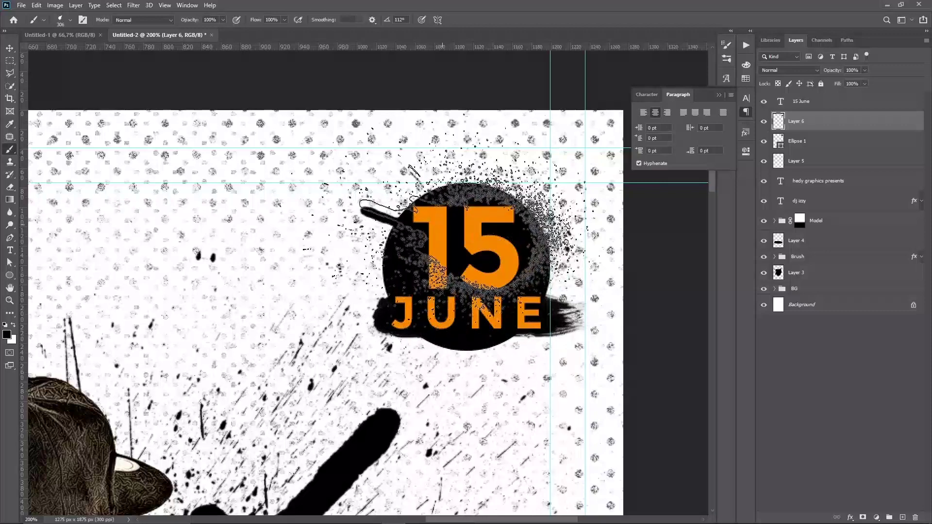
left_click(468, 264)
key("ctrl+z")
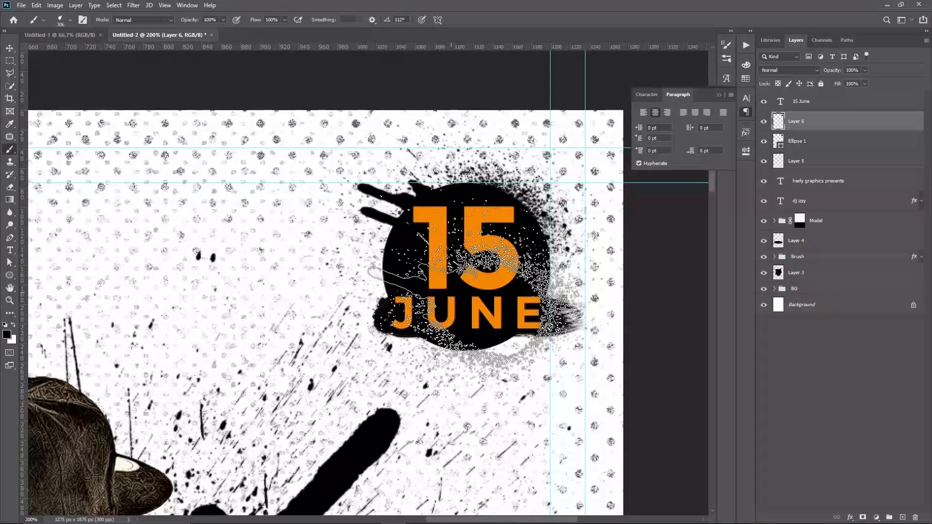
key("ctrl+z")
left_click(454, 262)
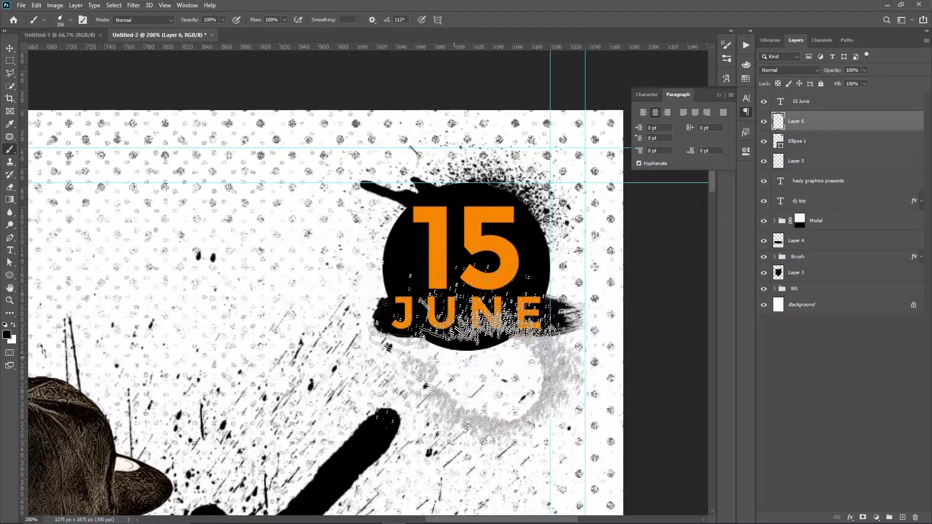
left_click(449, 330)
Group the 15 June through Layer 5 date layers into a group named Date
key("ctrl+minus")
key("ctrl+minus")
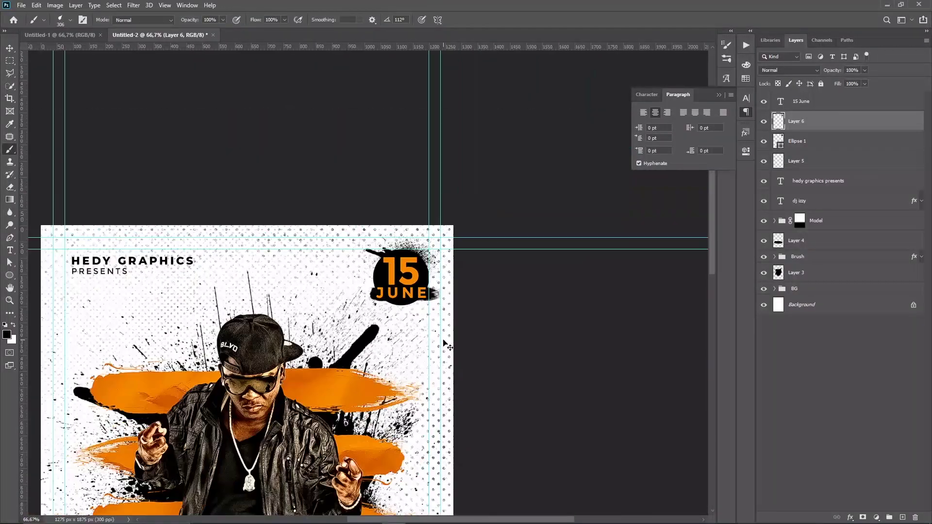
key("ctrl+minus")
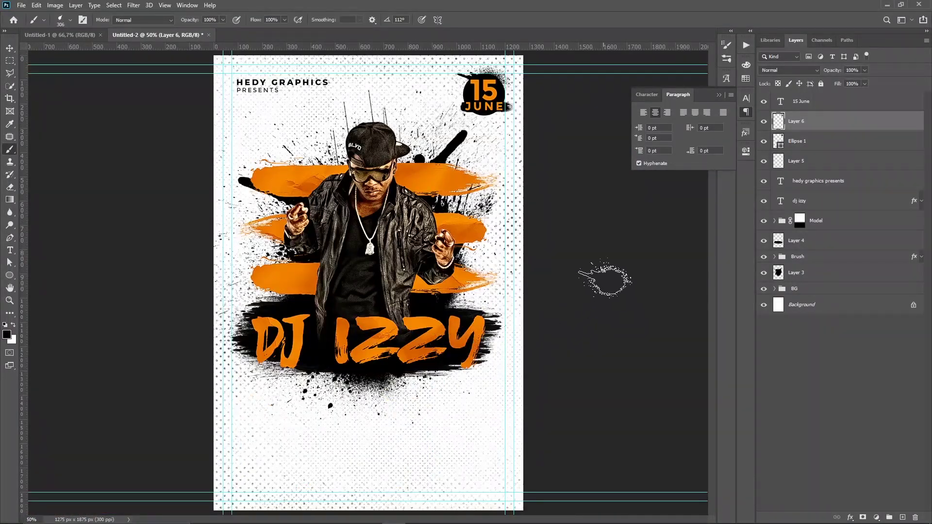
left_click(803, 163)
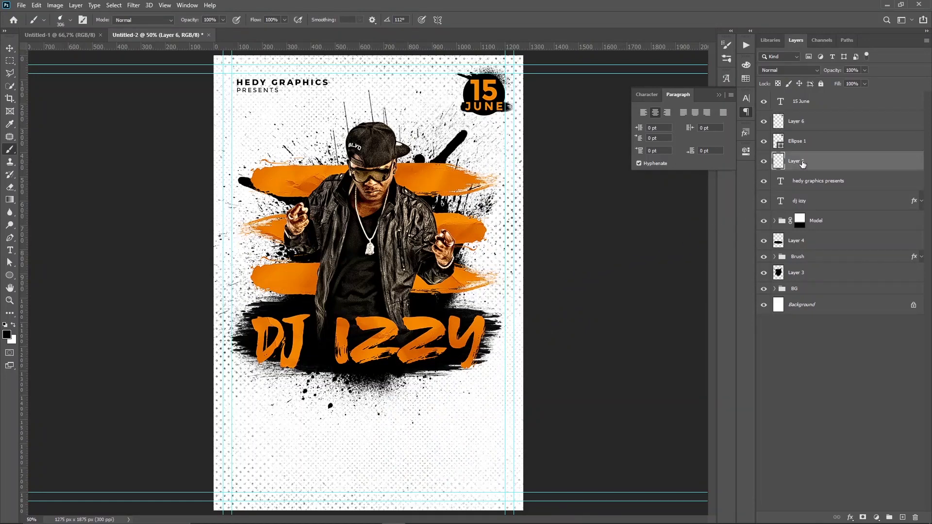
left_click(810, 106, "shift")
key("v")
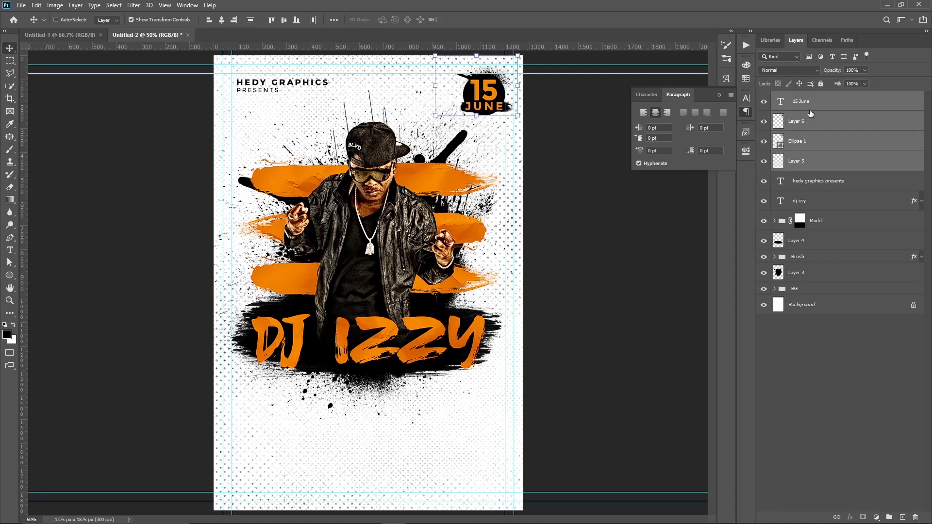
key("ctrl+g")
double_click(800, 97)
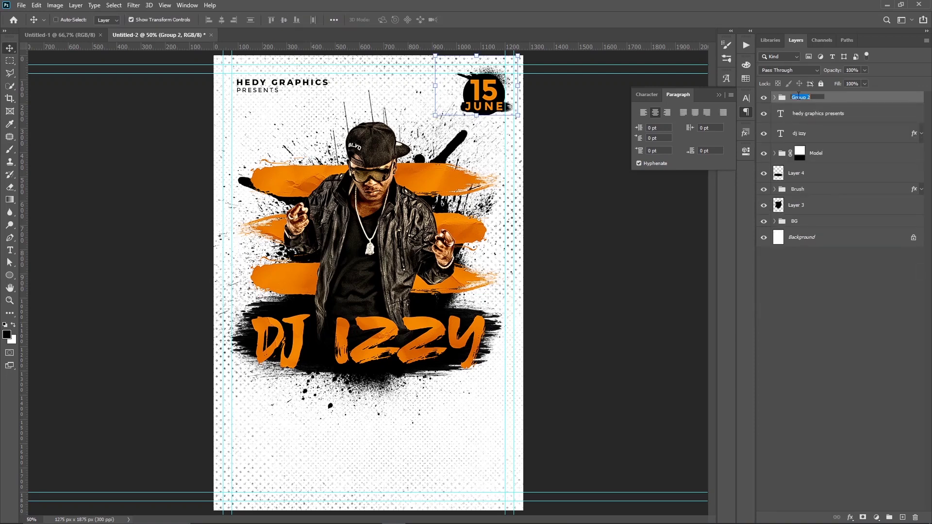
type("Date")
key("Return")
Scale the Date group slightly larger and move it beside the DJ's raised hand
left_click(517, 56)
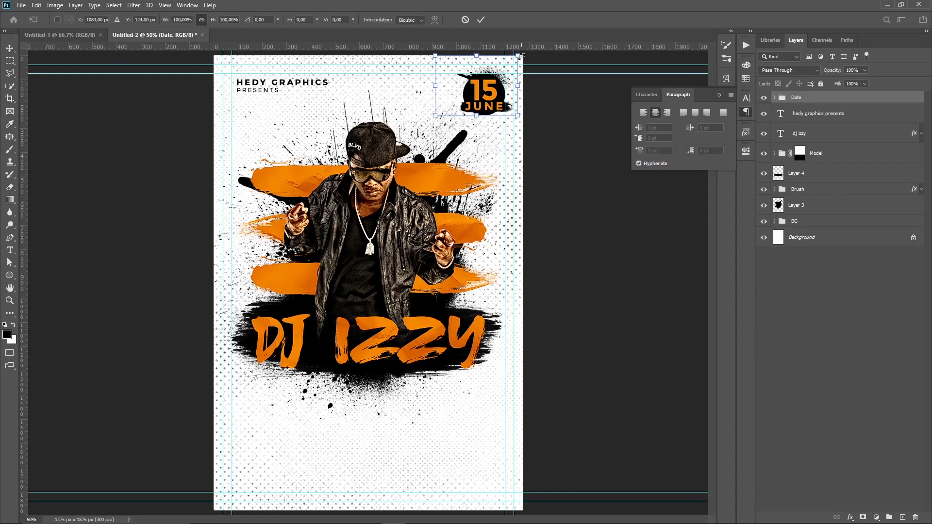
left_click_drag(518, 56, 515, 58)
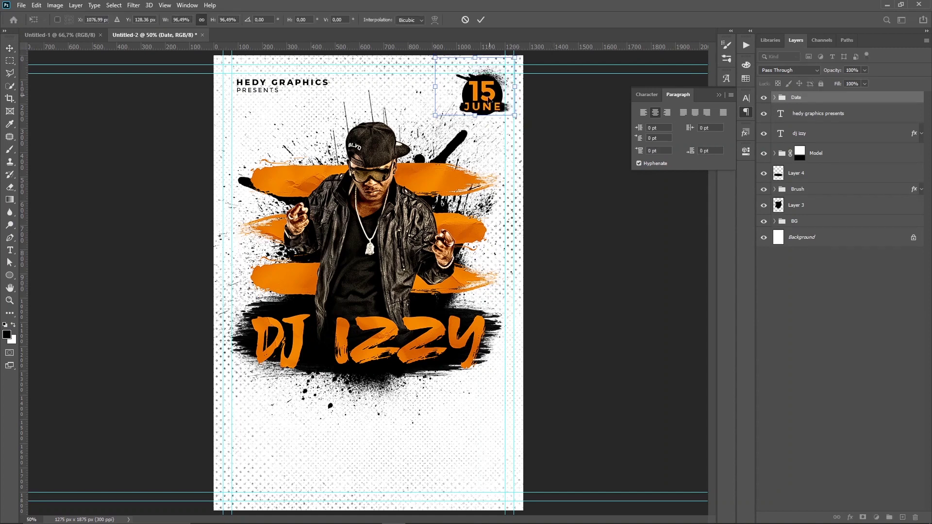
left_click_drag(480, 103, 458, 304)
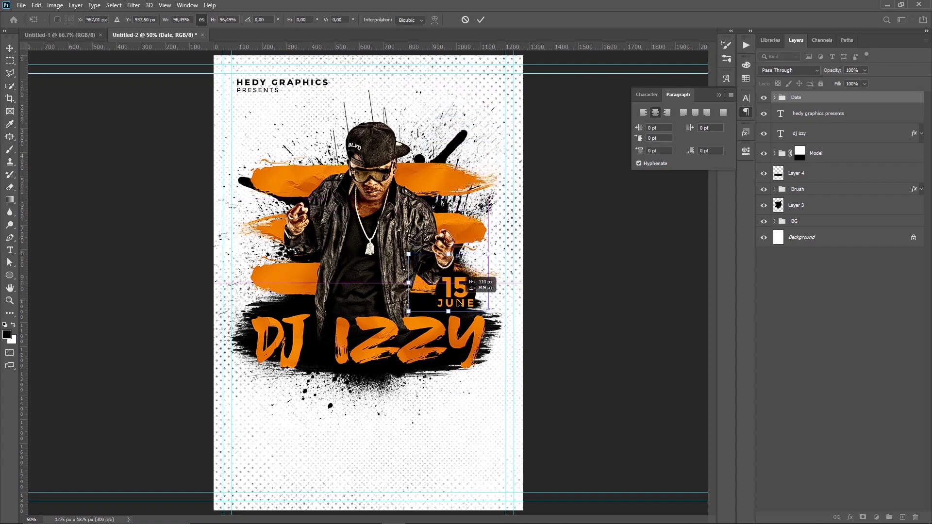
left_click_drag(458, 304, 478, 255)
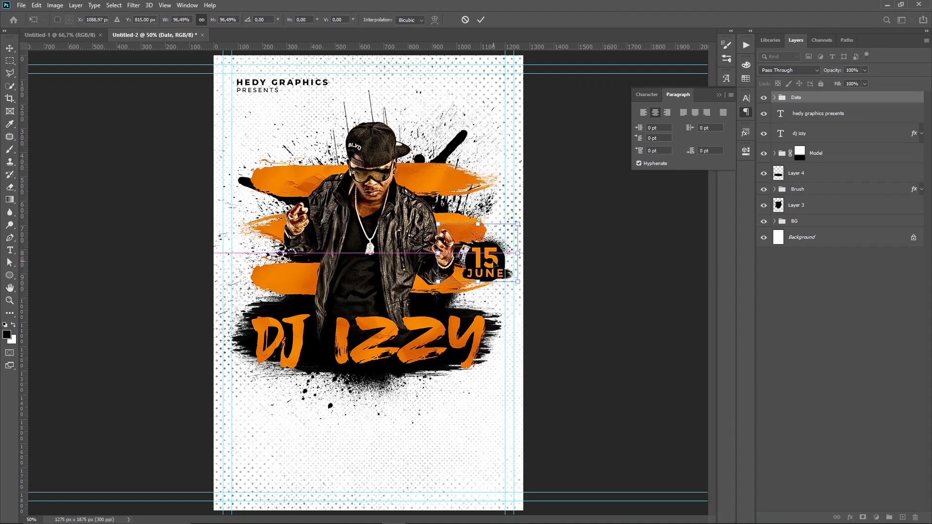
left_click_drag(439, 279, 431, 287)
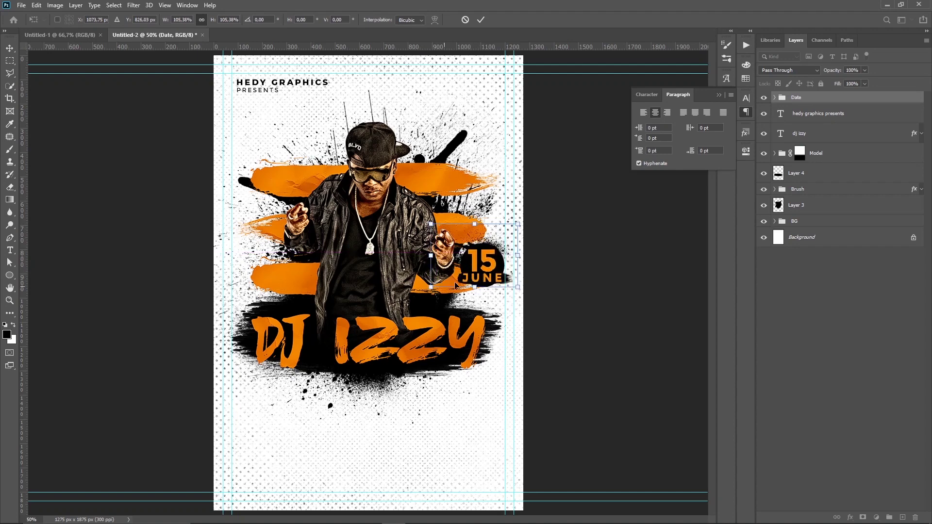
mouse_move(486, 265)
left_mouse_down()
mouse_move(492, 288)
mouse_move(492, 273)
left_mouse_up()
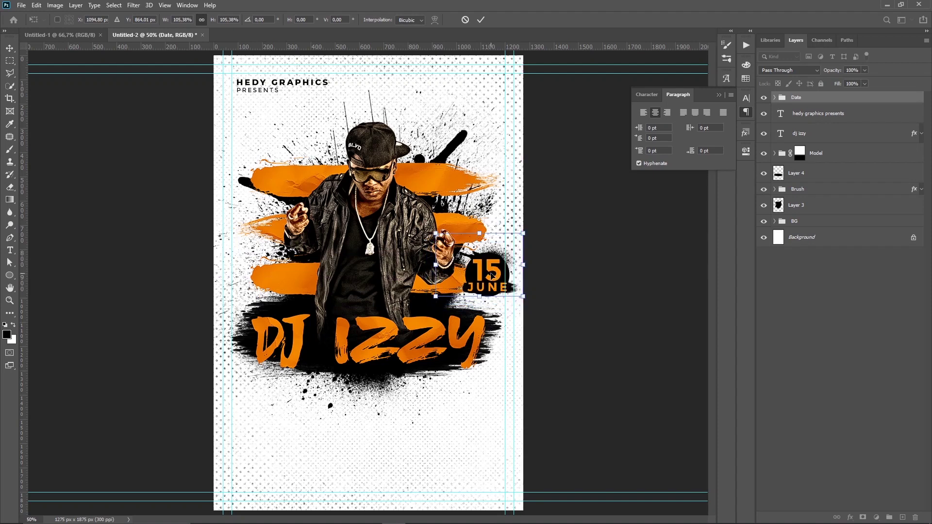
key("Return")
Centre-align HEDY GRAPHICS PRESENTS and centre it horizontally against the Background layer
left_click(838, 117)
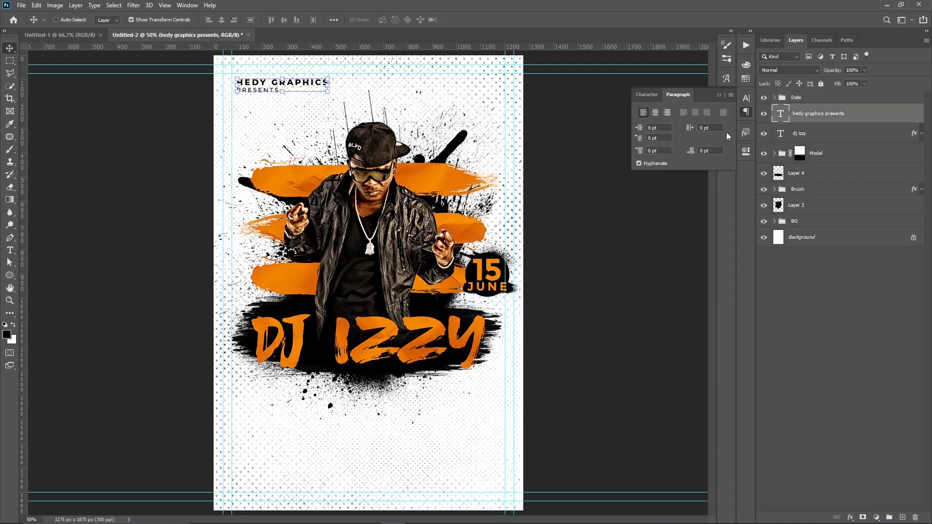
left_click(654, 113)
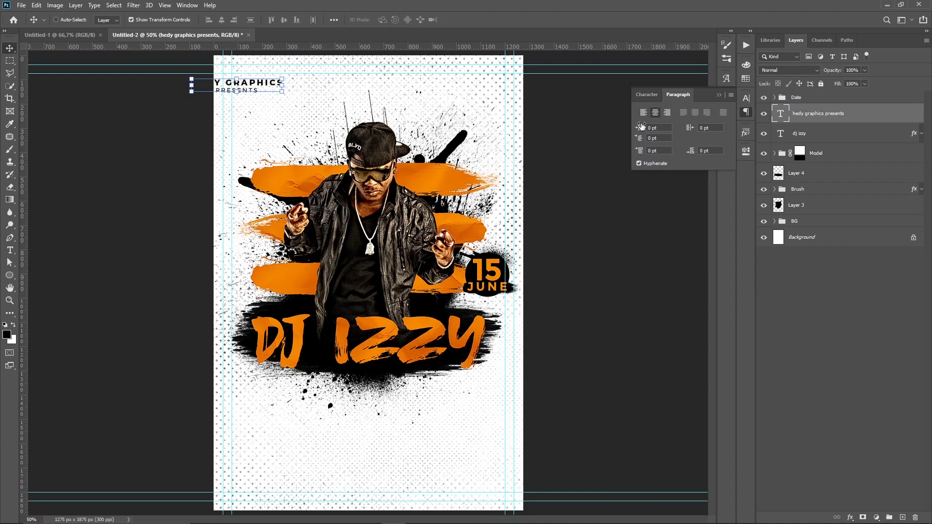
left_click(814, 238, "ctrl")
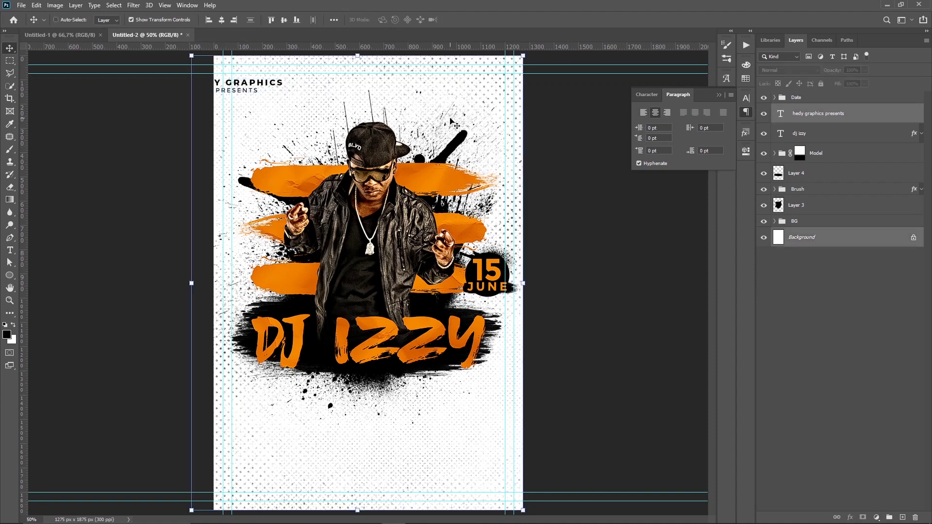
left_click(221, 20)
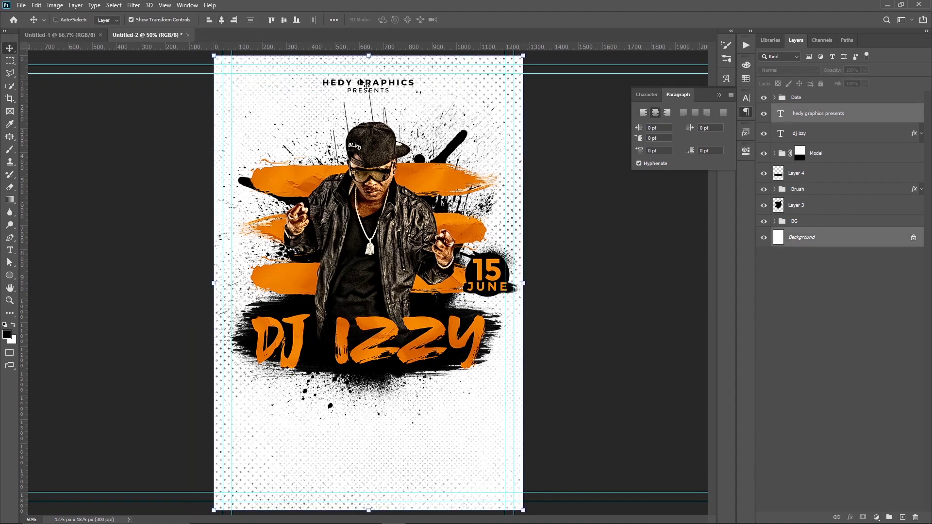
Widen the title's letter tracking to 600 in the Character panel
left_click(746, 102)
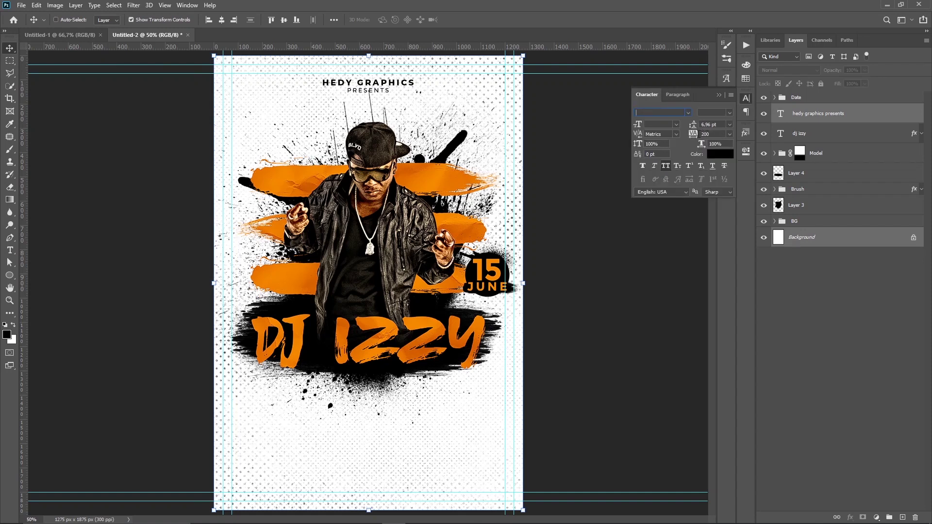
left_click_drag(693, 135, 701, 136)
key("Return")
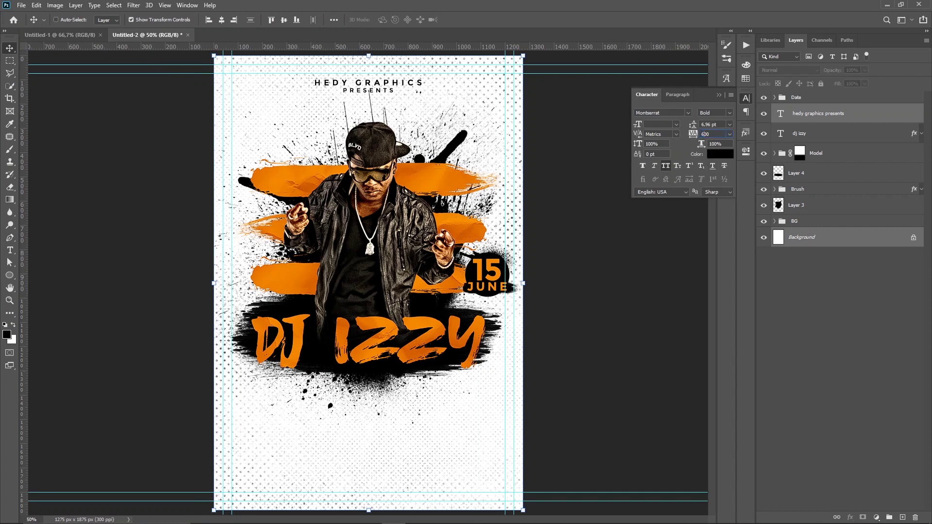
key("Return")
left_click(719, 96)
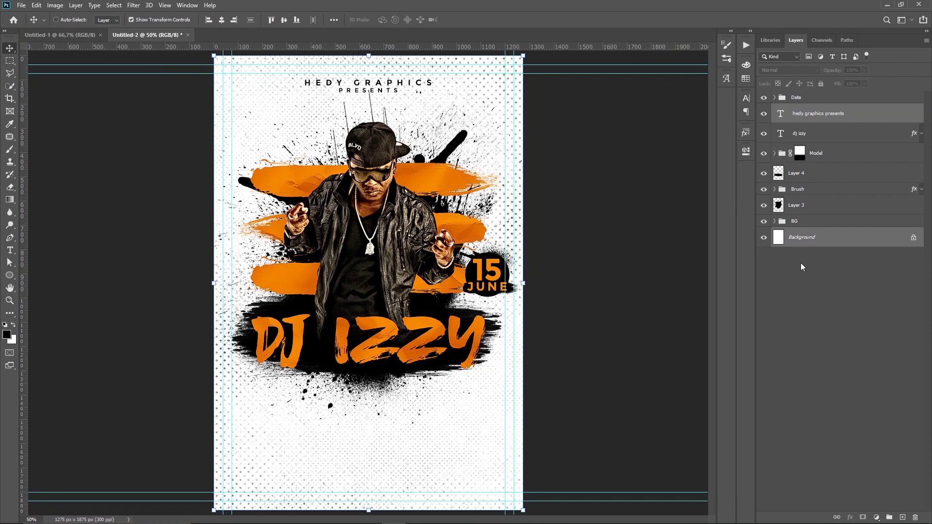
Deselect the layers and zoom in on the flyer's lower half
left_click(811, 275)
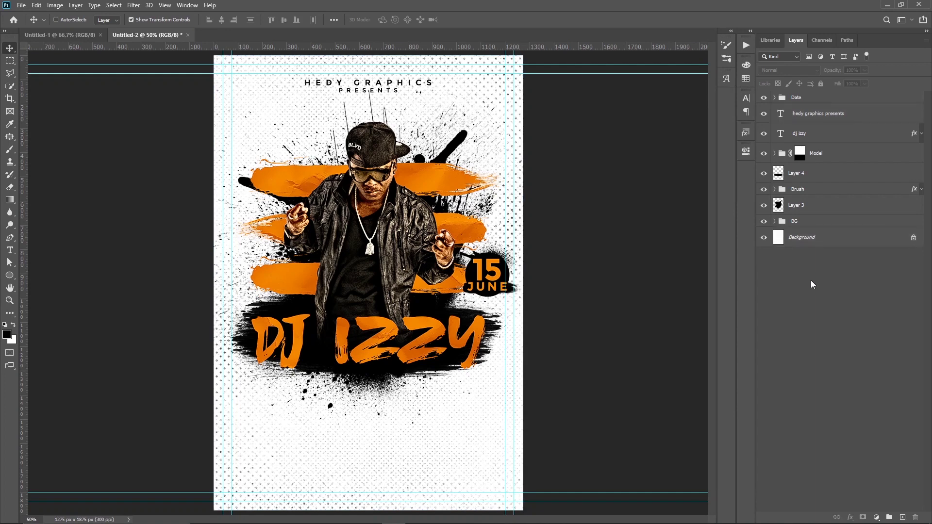
left_click(828, 116)
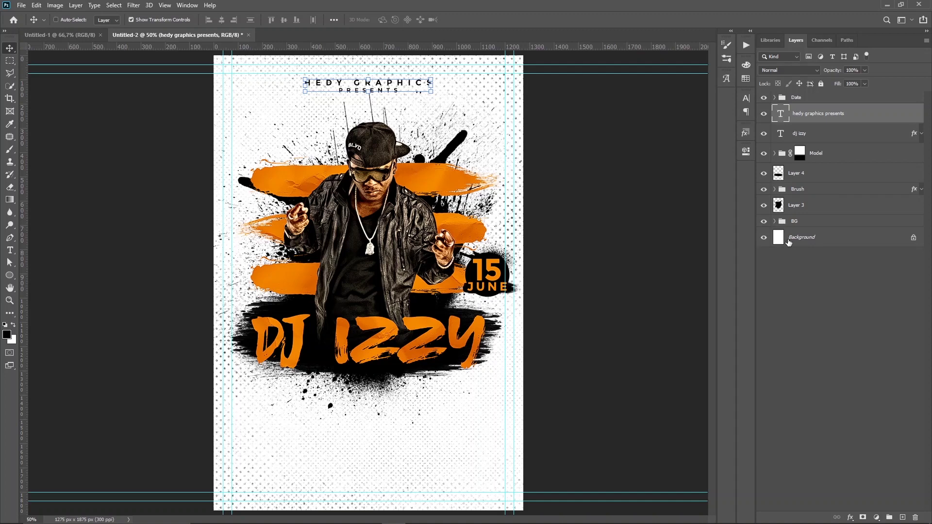
left_click(806, 281)
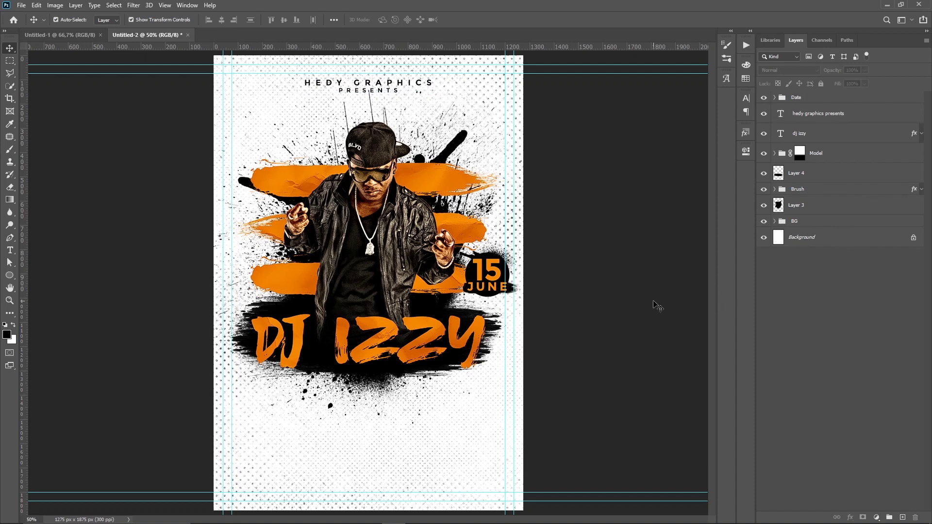
key("ctrl+plus")
left_click_drag(491, 406, 522, 293)
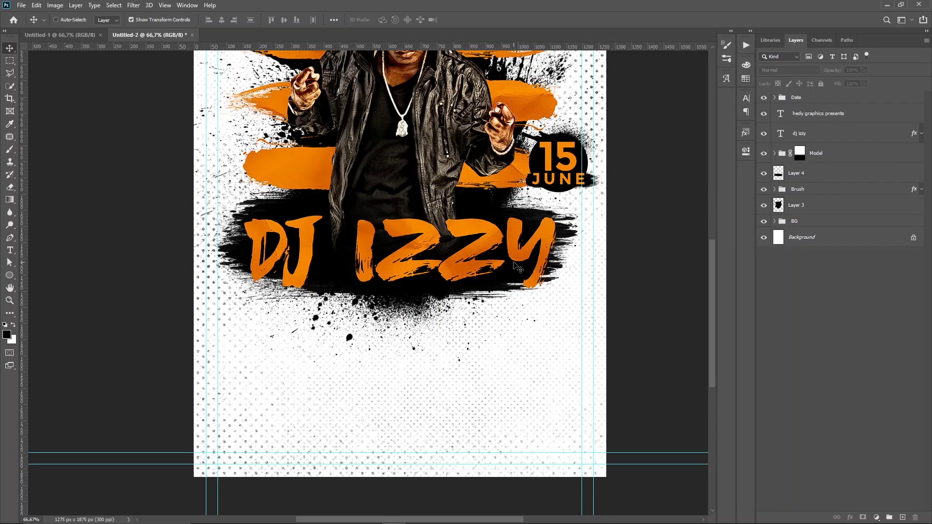
In Bridge's Models folder, select the white-vest man photo plus hedg (3).png
left_click(536, 515)
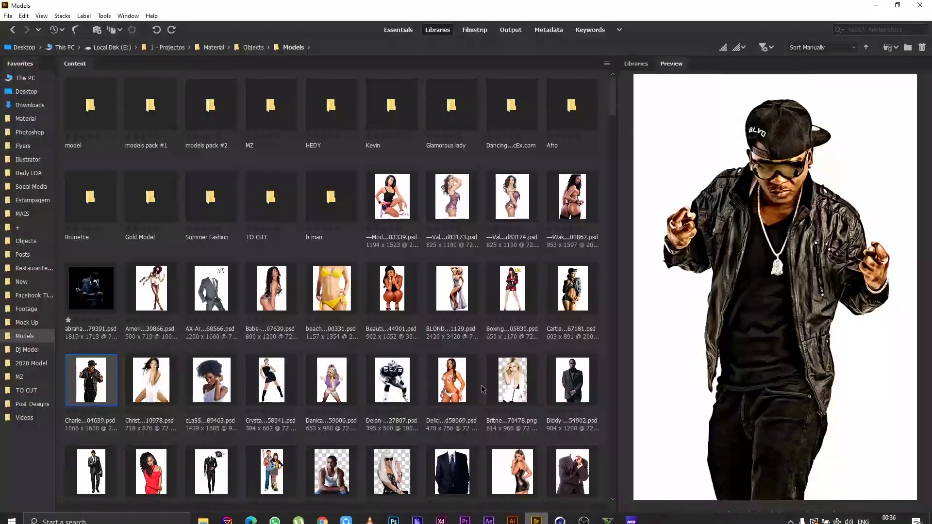
scroll(259, 309, "down", 3)
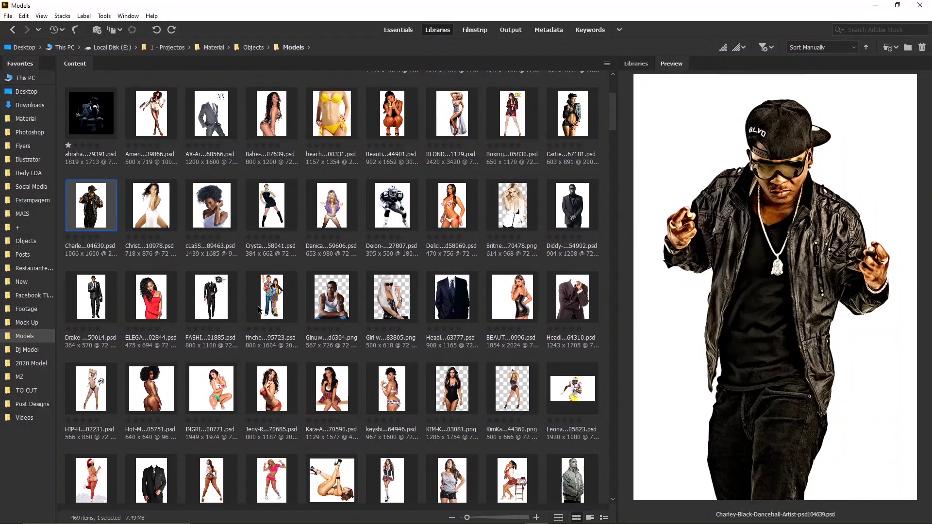
left_click(335, 320)
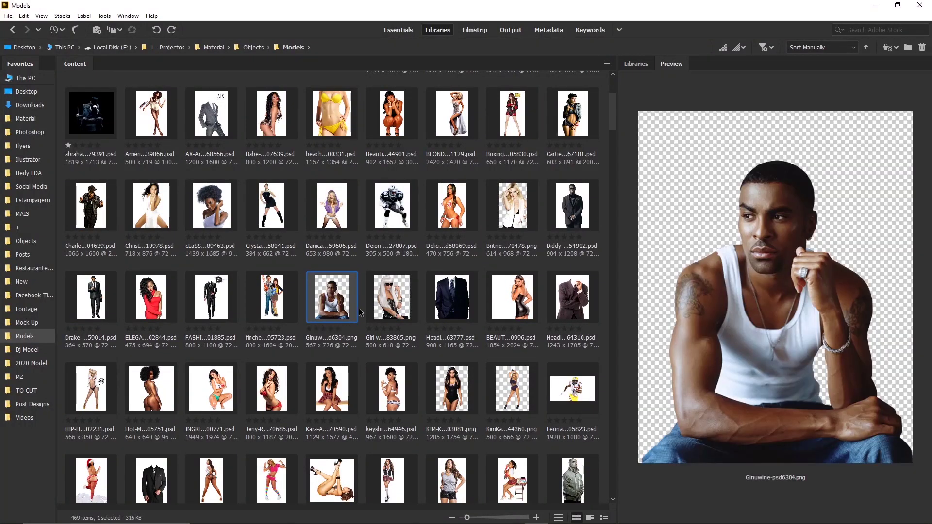
scroll(367, 313, "down", 2)
scroll(366, 312, "down", 2)
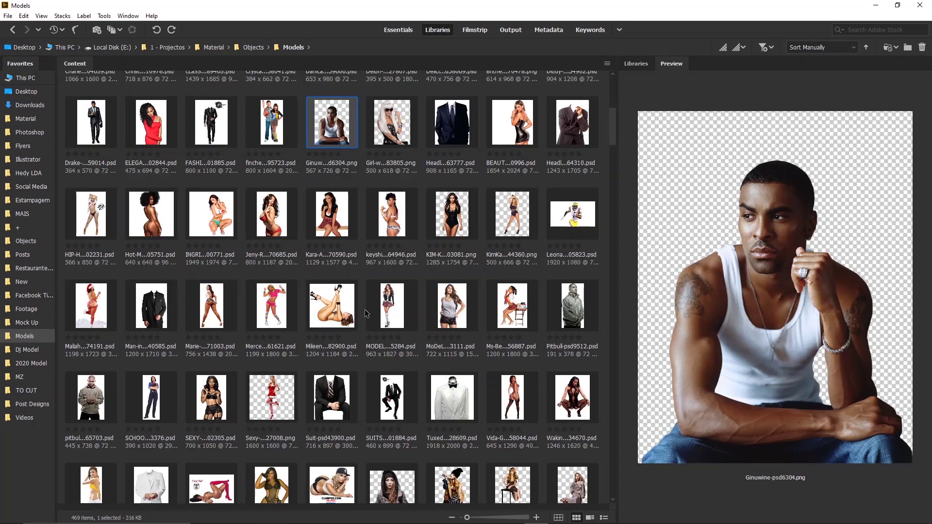
scroll(365, 313, "down", 3)
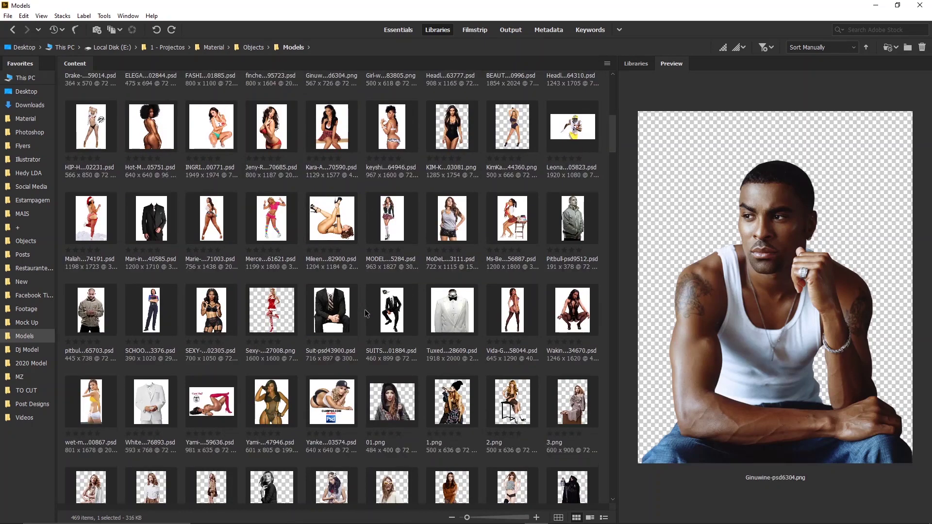
scroll(365, 313, "down", 3)
scroll(365, 313, "down", 2)
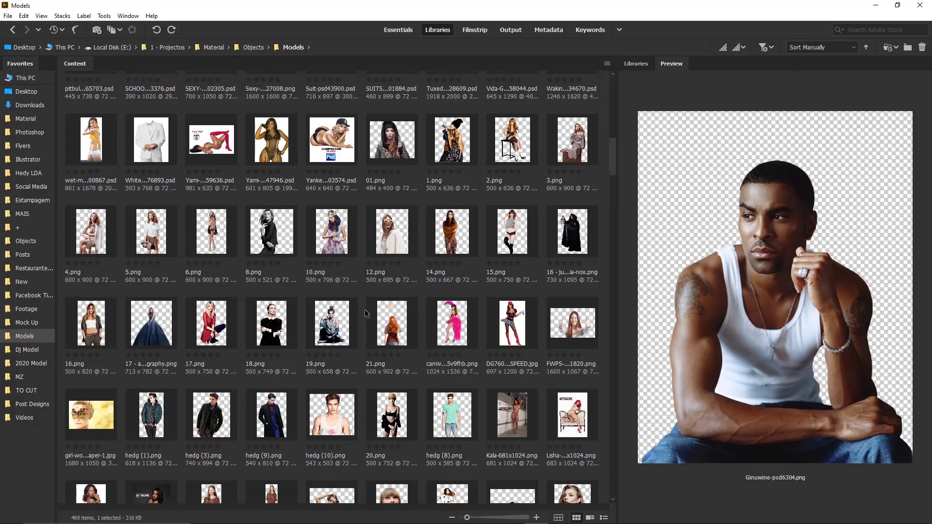
scroll(365, 313, "down", 2)
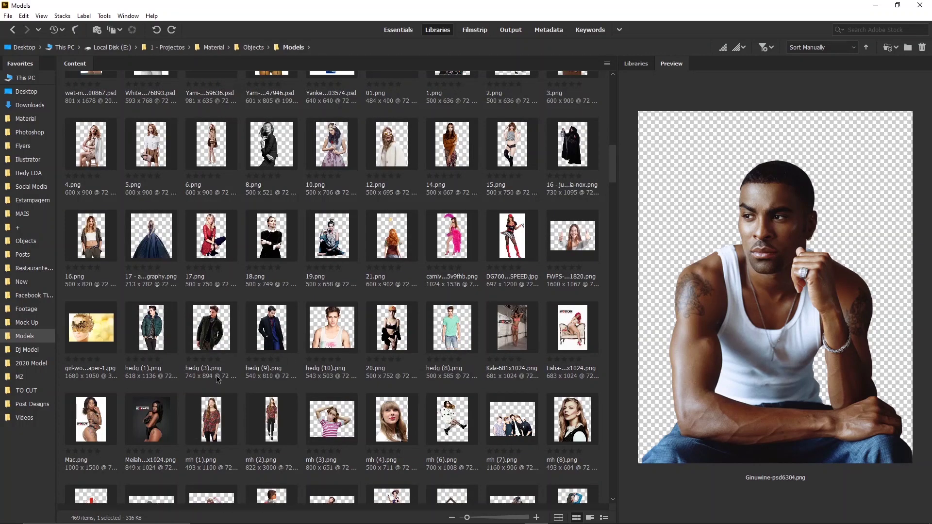
left_click(214, 335, "ctrl")
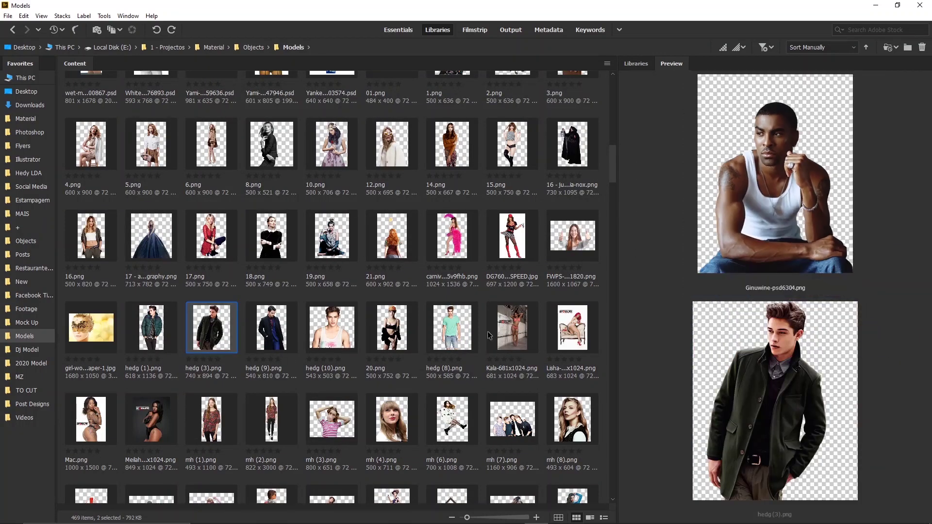
Add a third model photo and drag all three onto the flyer
scroll(213, 335, "down", 2)
scroll(501, 333, "down", 3)
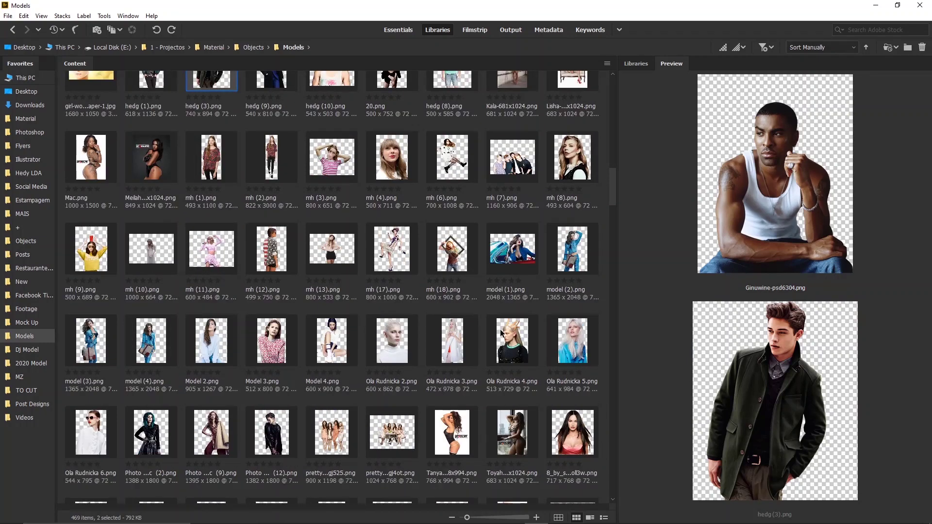
scroll(501, 333, "down", 3)
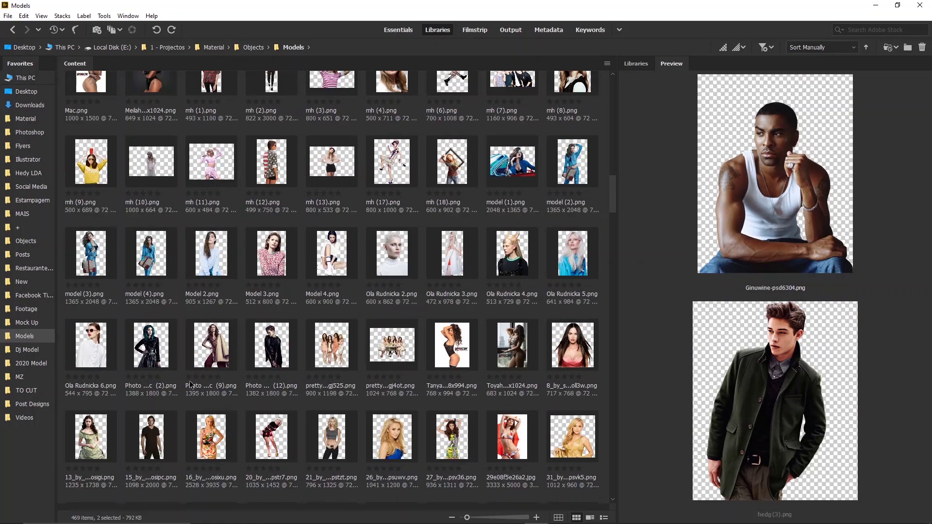
left_click(160, 363, "ctrl")
mouse_move(160, 363)
left_mouse_down()
mouse_move(165, 354)
mouse_move(288, 376)
left_mouse_up()
Place the three guest photos, move them lower, and scale them to about 22%
key("alt+Tab")
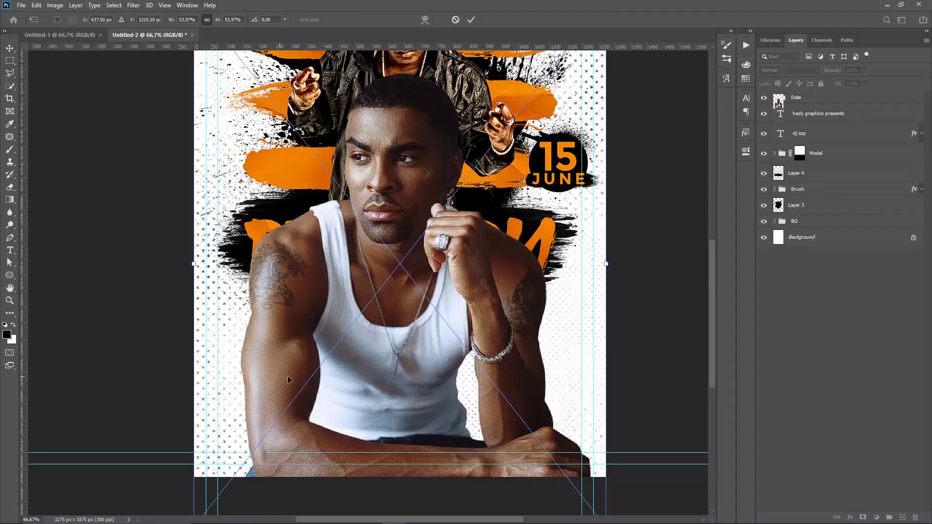
key("Return")
key("Return")
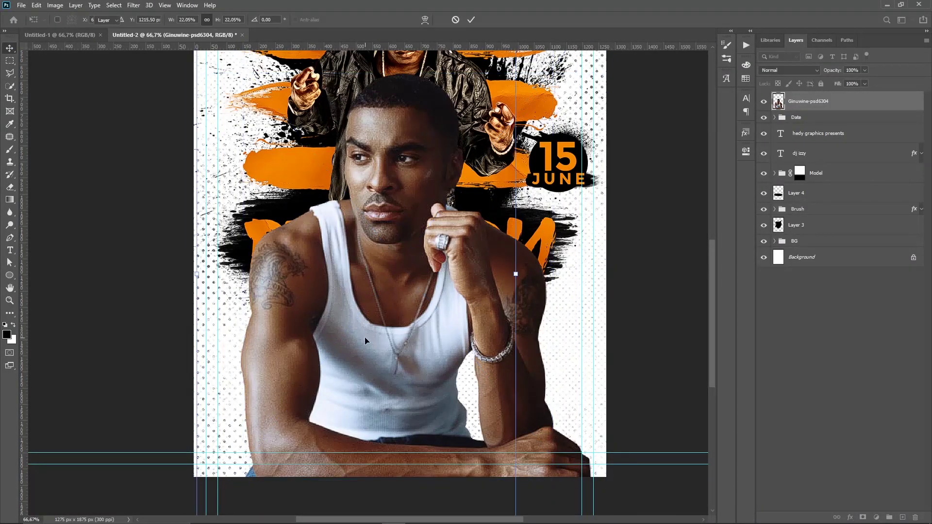
key("Return")
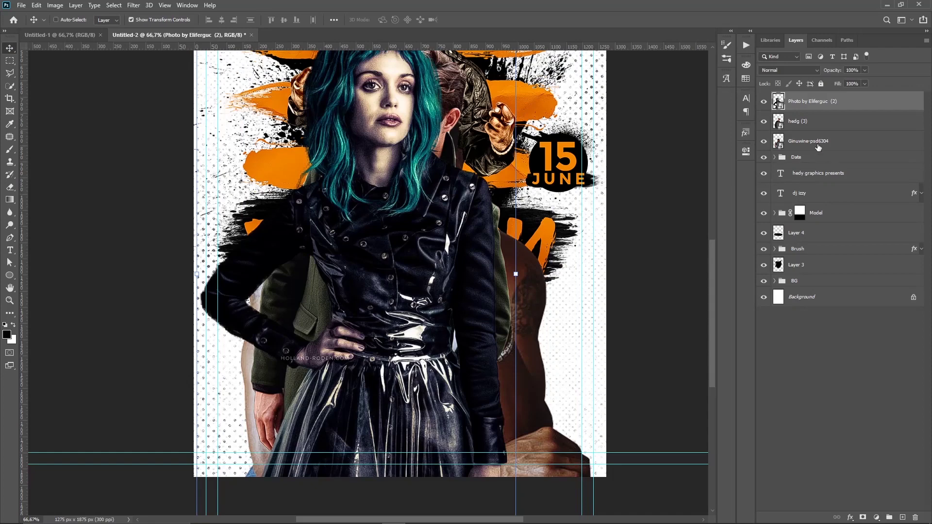
left_click(818, 146, "shift")
left_click_drag(471, 133, 468, 237)
key("ctrl+t")
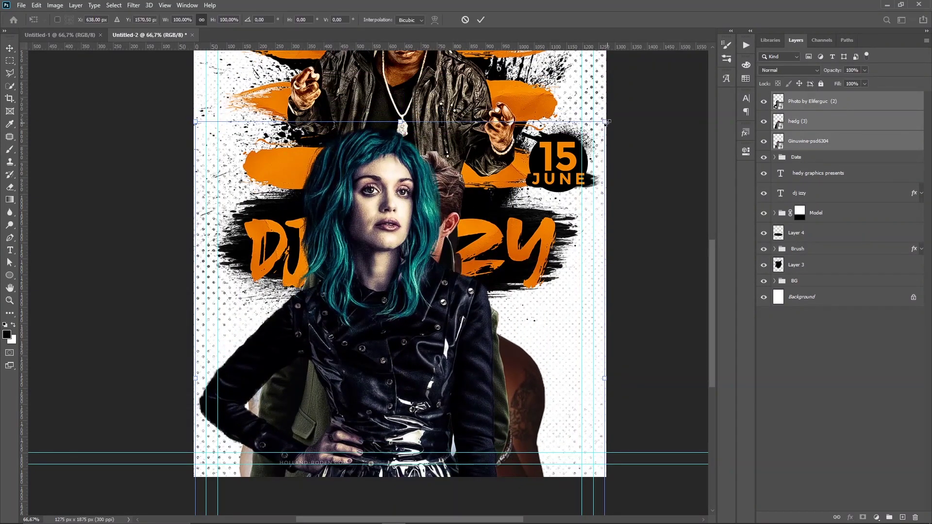
left_click_drag(606, 122, 439, 317)
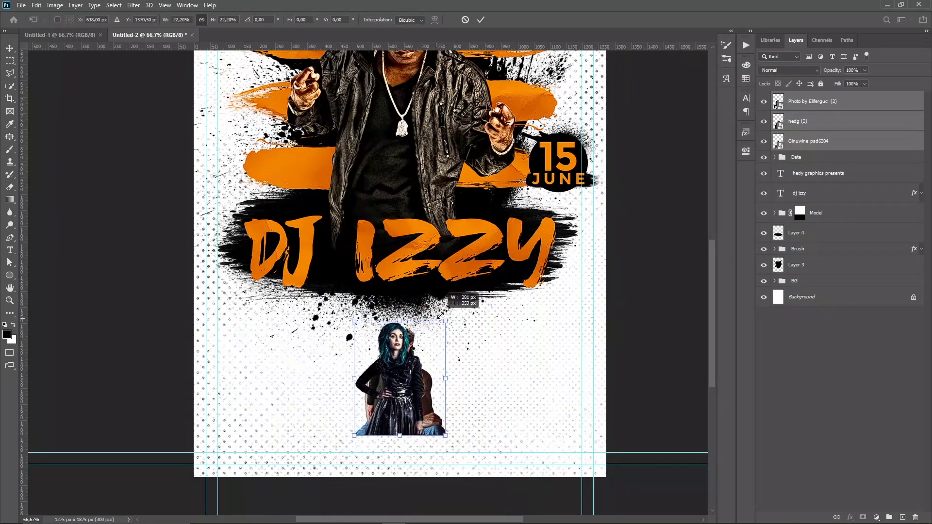
left_click_drag(439, 316, 439, 322)
key("Return")
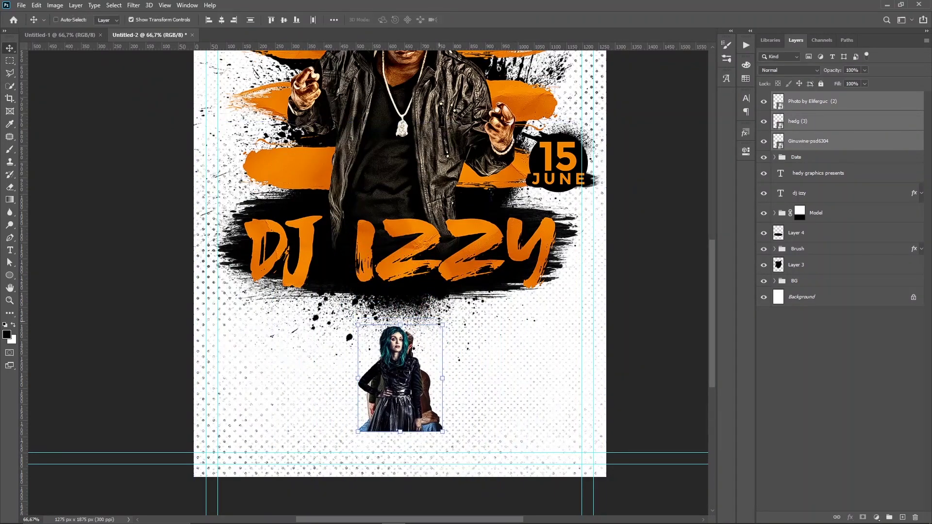
Move the woman's photo left and slightly enlarge the green-coat man's photo
key("ctrl+plus")
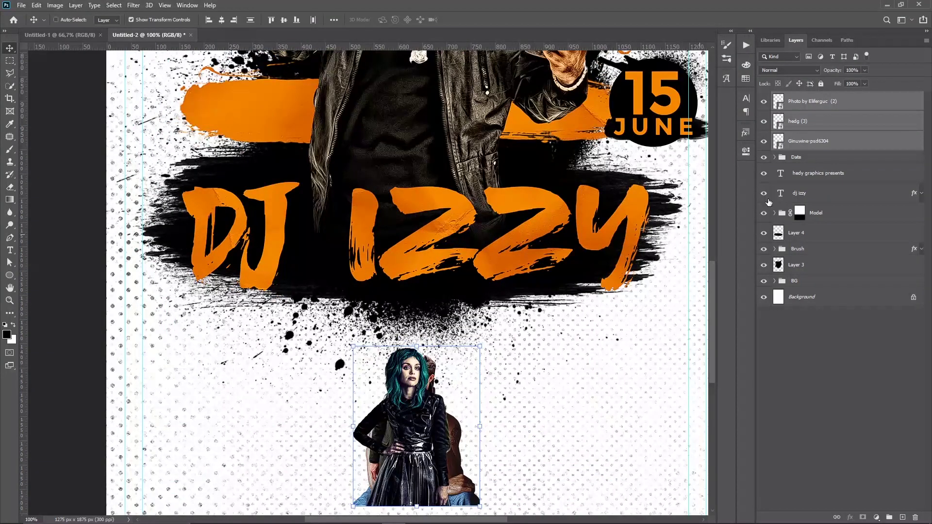
left_click(814, 102)
mouse_move(492, 381)
left_mouse_down()
mouse_move(365, 380)
mouse_move(352, 394)
mouse_move(321, 395)
left_mouse_up()
left_click(817, 124)
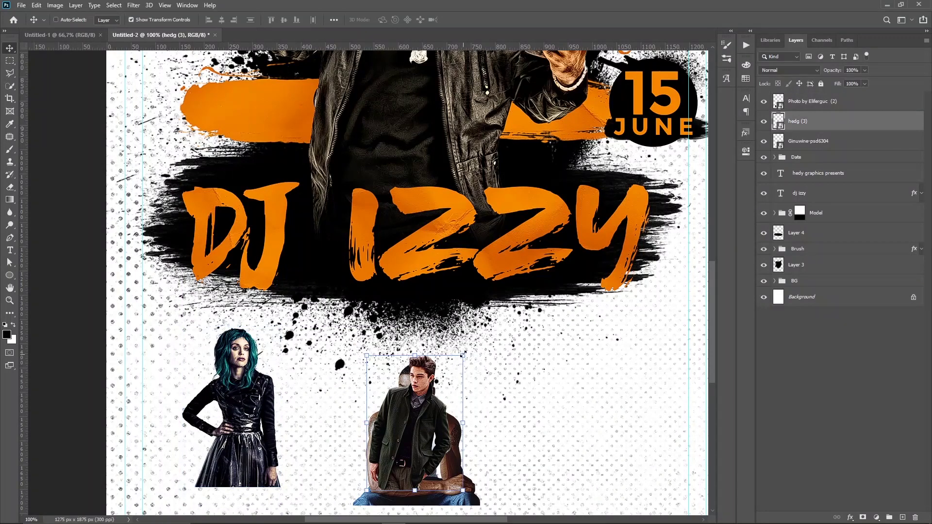
key("ctrl+t")
left_click_drag(468, 351, 479, 317)
key("Return")
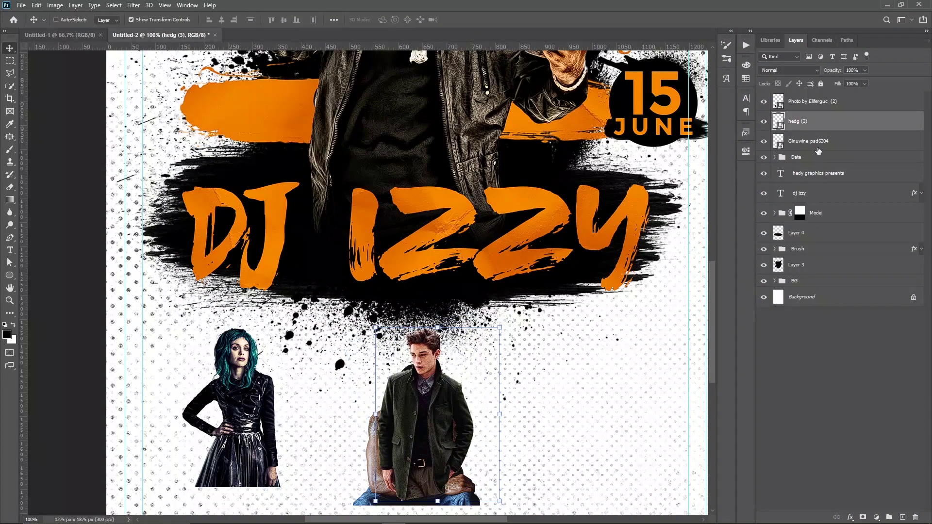
Move the tank-top man's photo to the right and shrink it slightly
left_click(815, 142)
left_click_drag(437, 401, 603, 359)
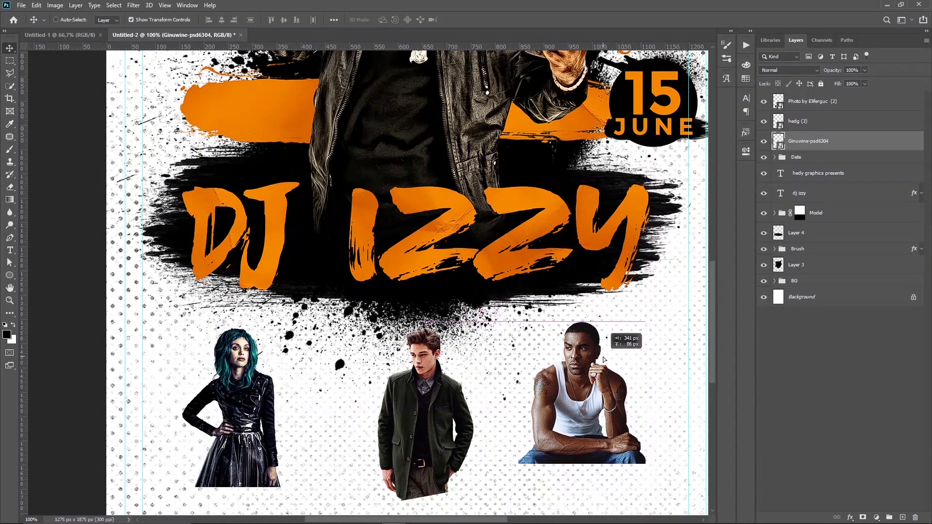
mouse_move(647, 320)
left_mouse_down()
mouse_move(645, 303)
mouse_move(631, 318)
left_mouse_up()
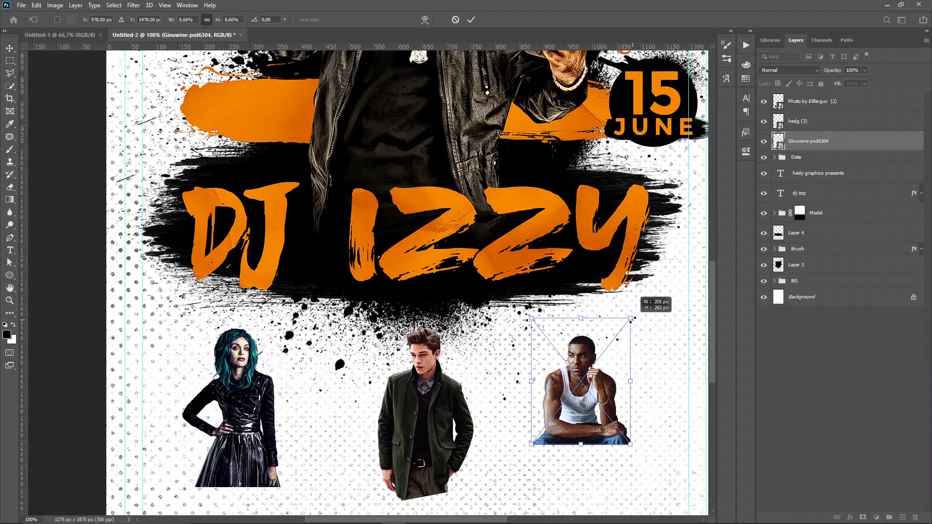
key("Return")
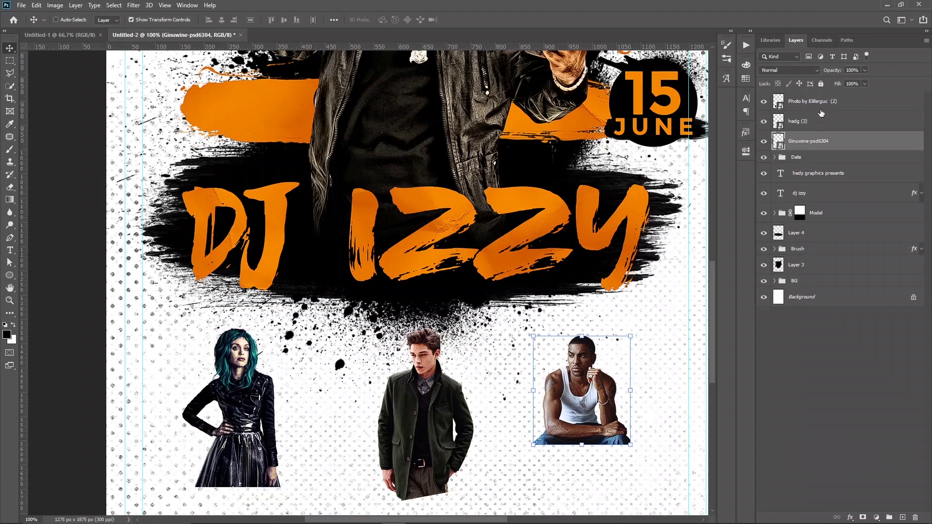
left_click(820, 107)
Add a new layer, hide the three guest photos, and choose the DryBrush1 brush
left_click(902, 517)
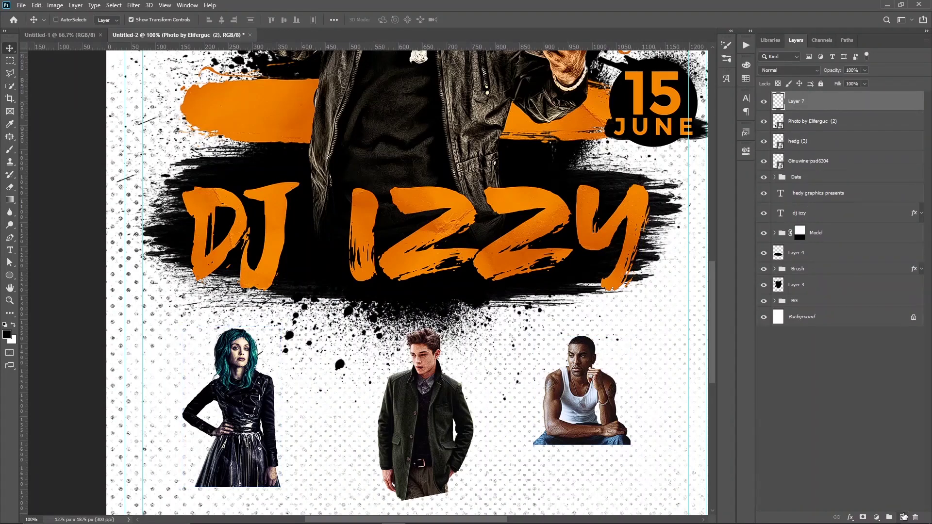
left_click_drag(764, 161, 764, 121)
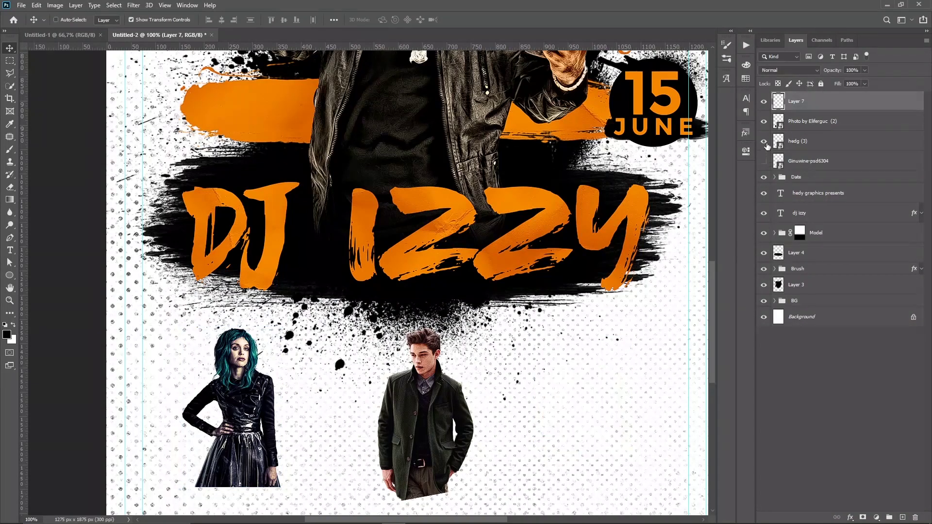
key("b")
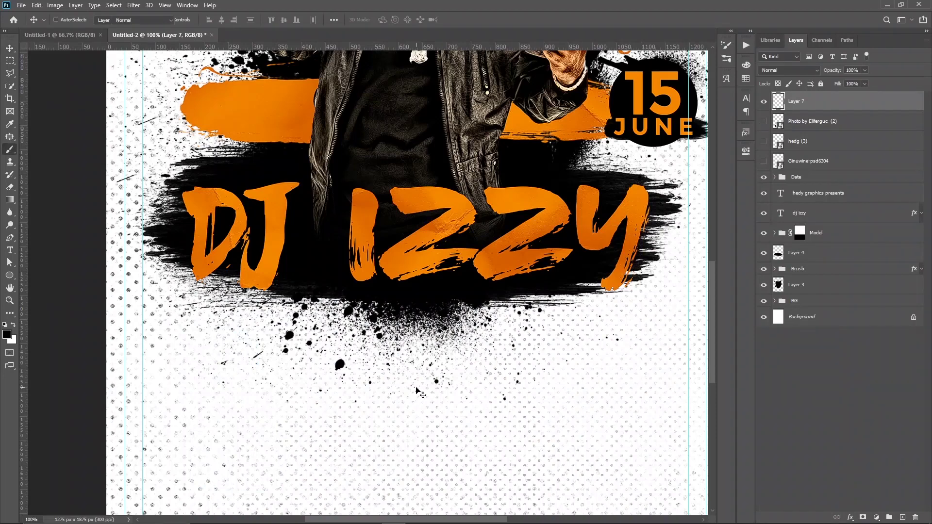
right_click(354, 416)
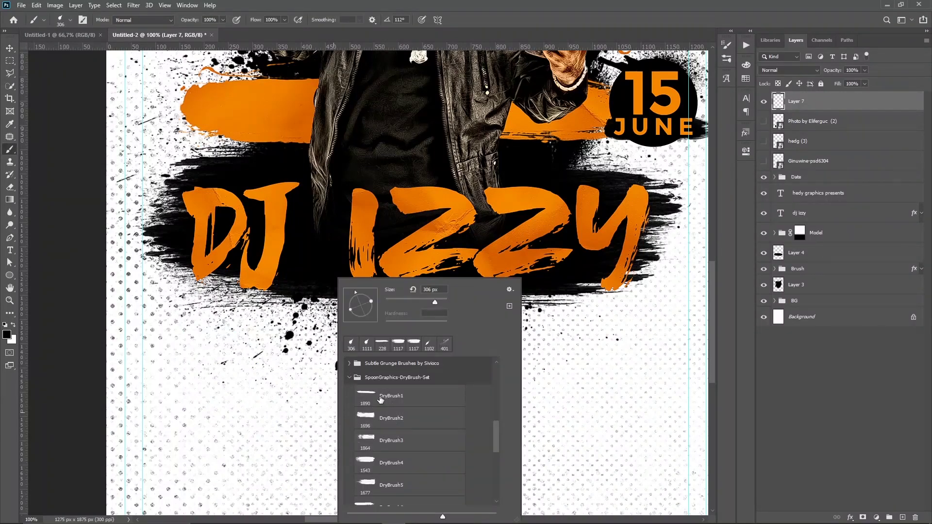
left_click(377, 397)
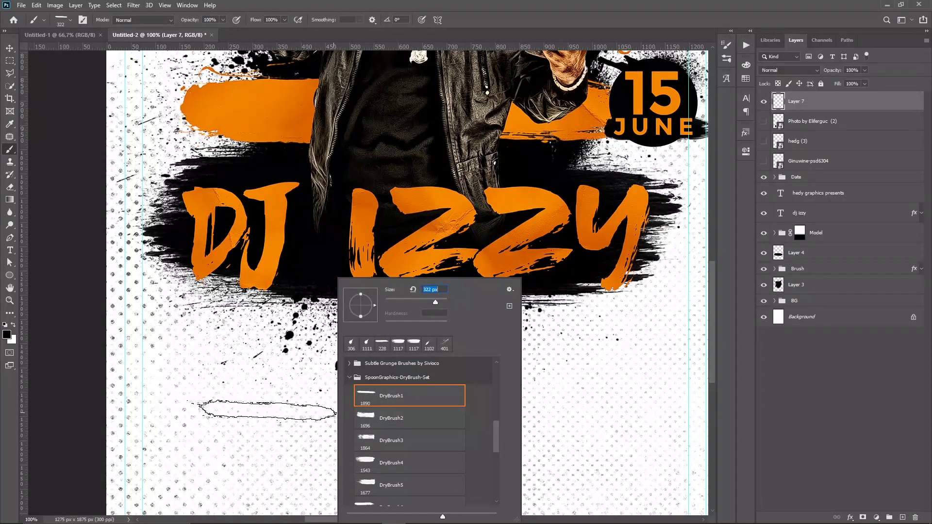
Paint a black dry-brush bar below the DJ IZZY headline, leaving it unrotated
left_click(295, 394)
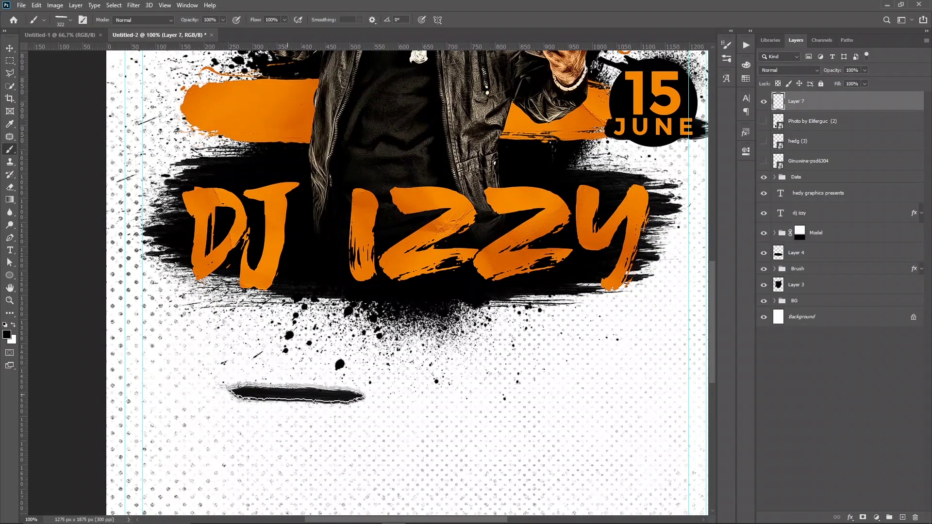
left_click_drag(294, 392, 295, 387)
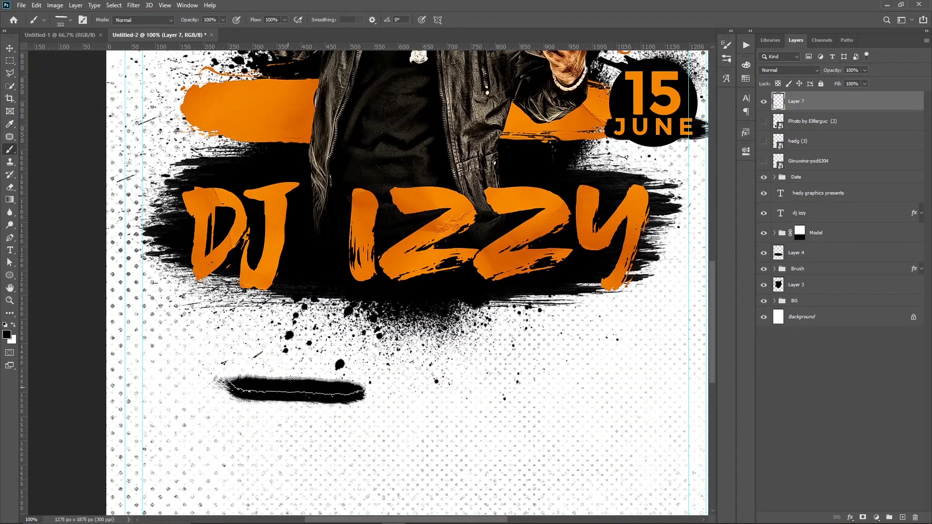
key("v")
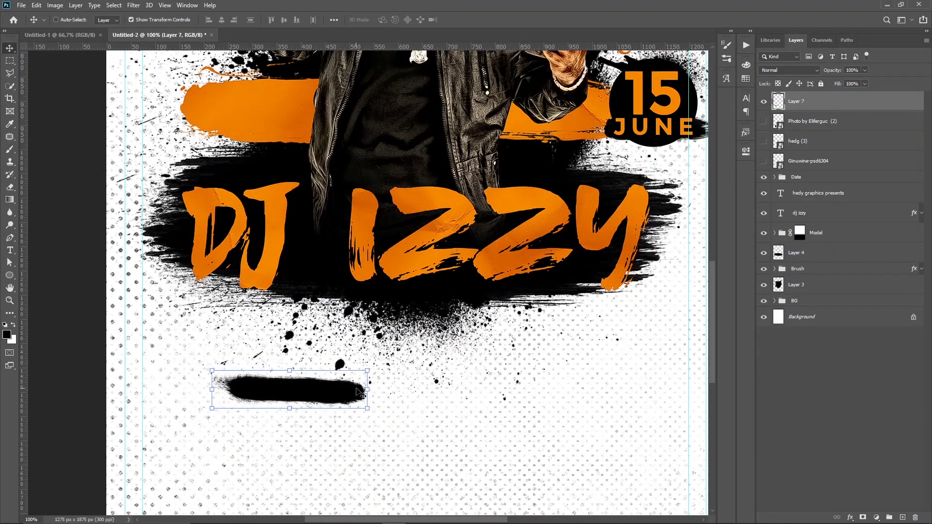
left_click_drag(371, 386, 383, 381)
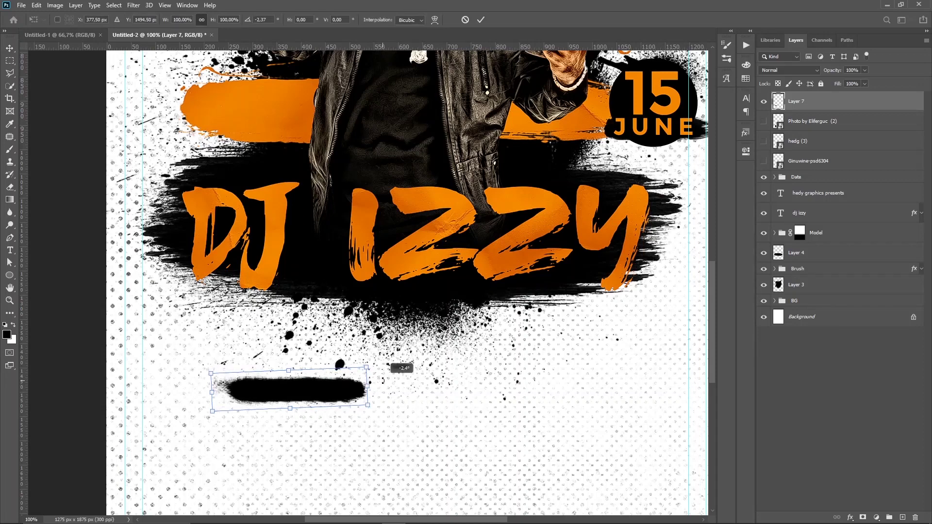
key("Escape")
Add the text "DJ SAVIO" below the headline and shrink it to fit the stroke
key("t")
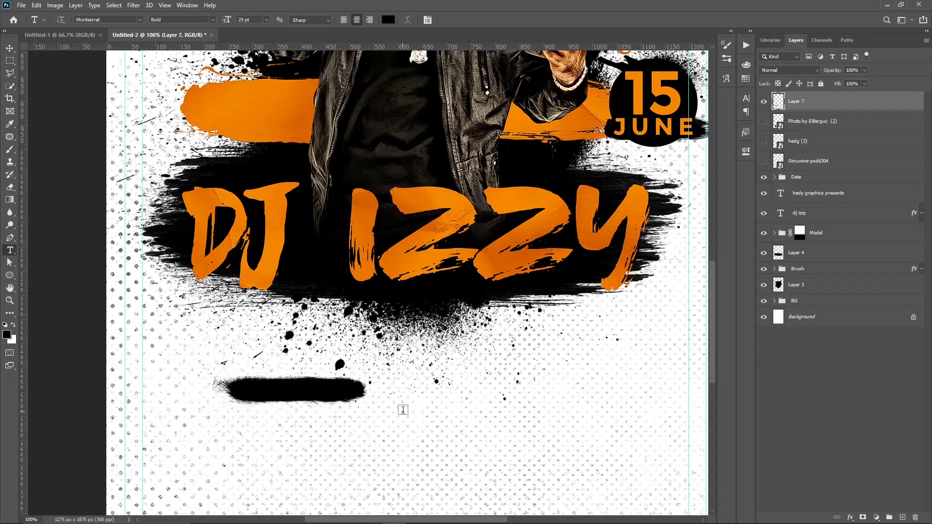
left_click(424, 436)
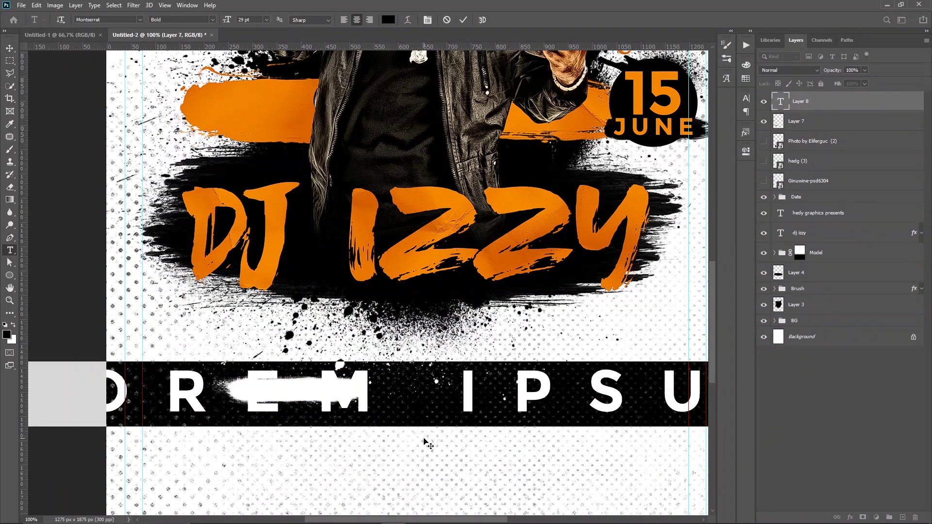
type("DJ ")
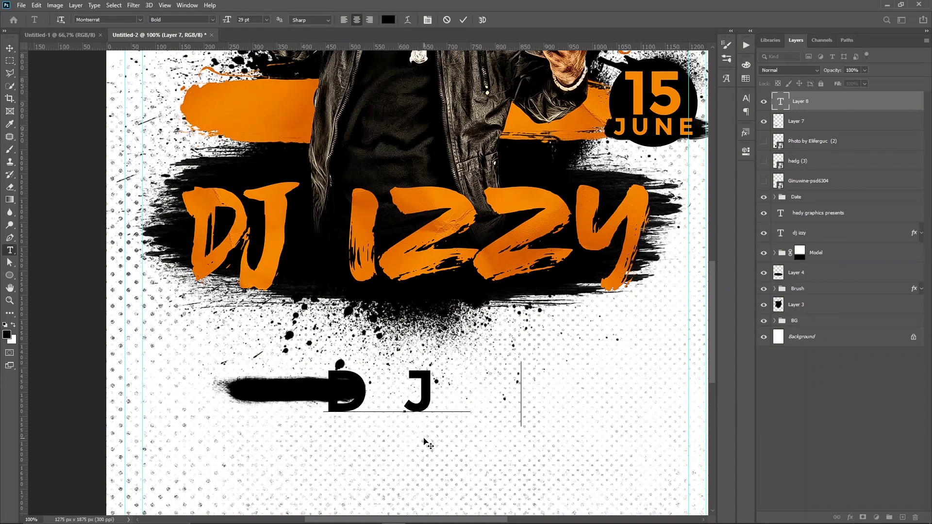
type("SAV")
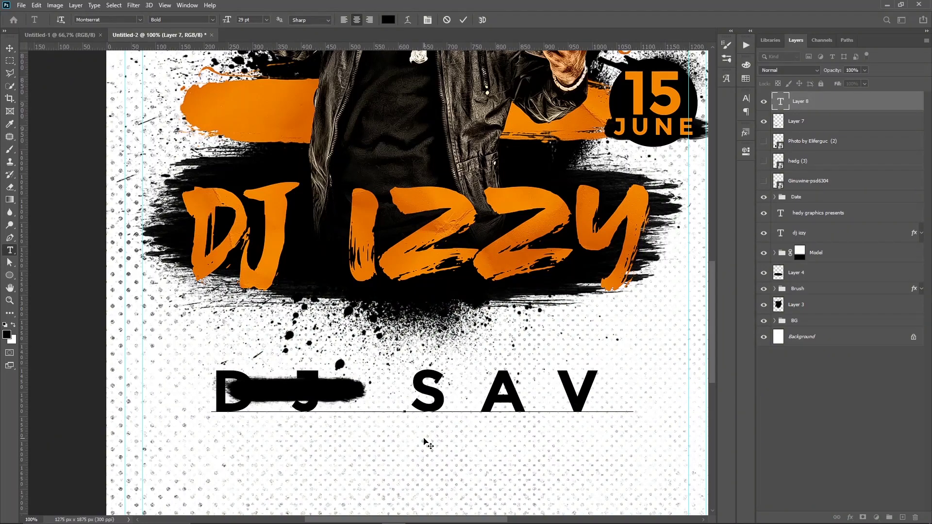
key("BackSpace")
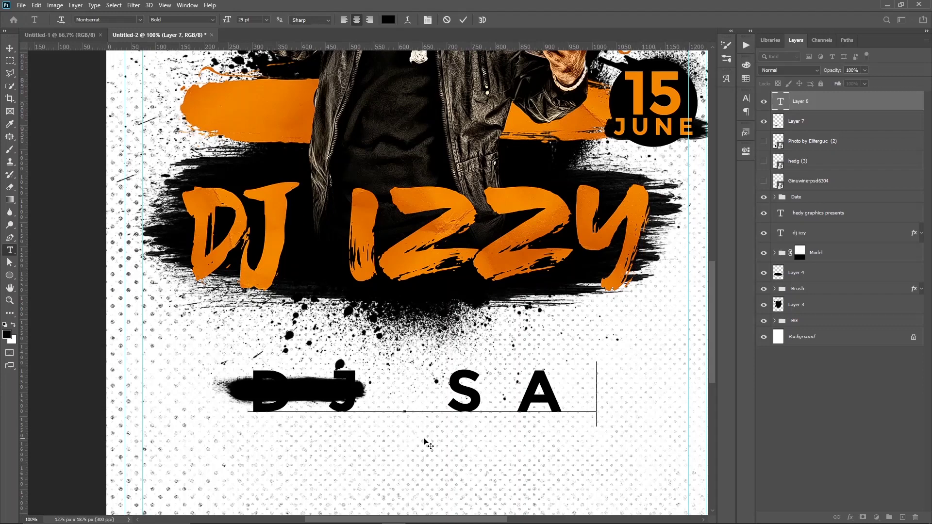
type("vio")
key("ctrl+Return")
key("v")
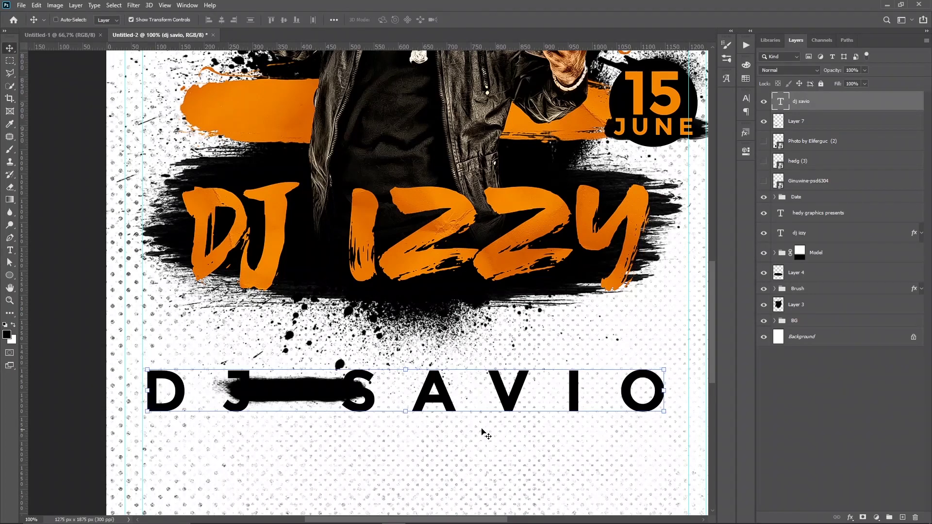
key("ctrl+t")
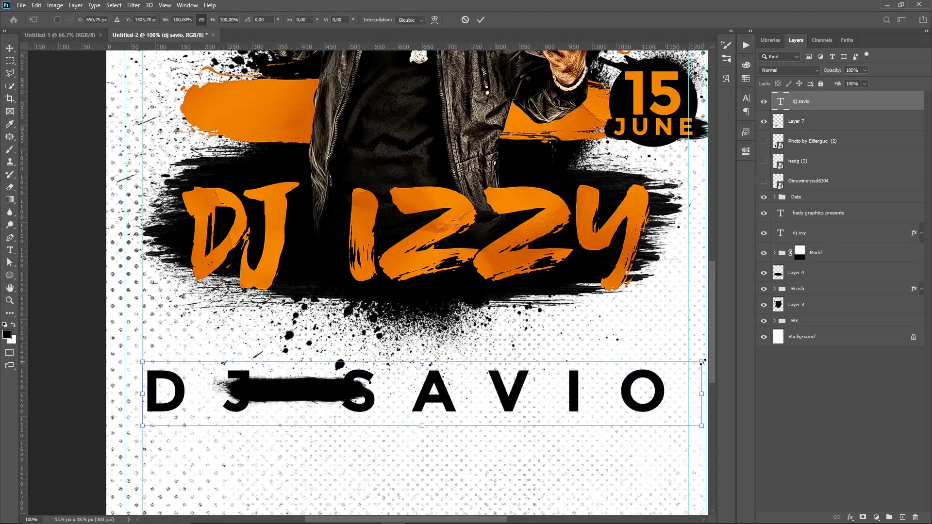
left_click_drag(703, 362, 531, 383)
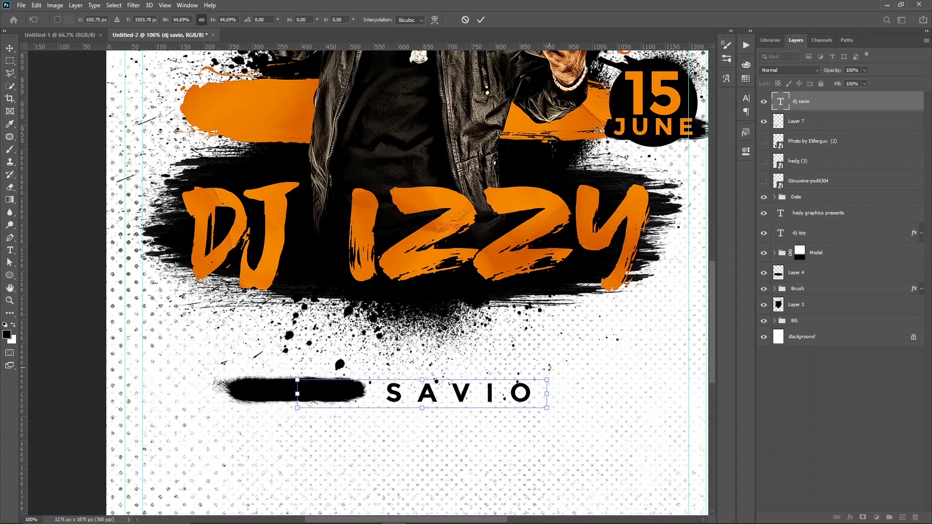
key("Return")
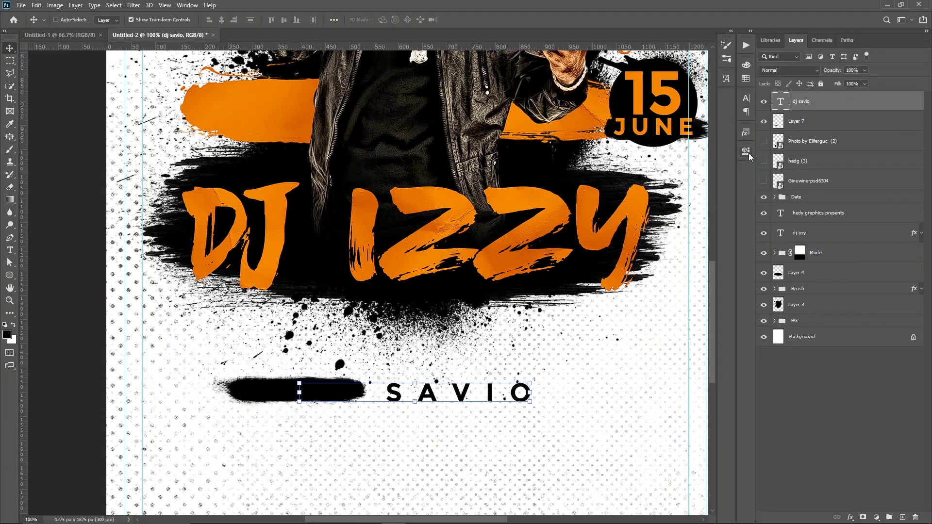
Set the DJ SAVIO tracking to 100, move it onto the stroke, and colour it orange
left_click(746, 99)
left_click(729, 135)
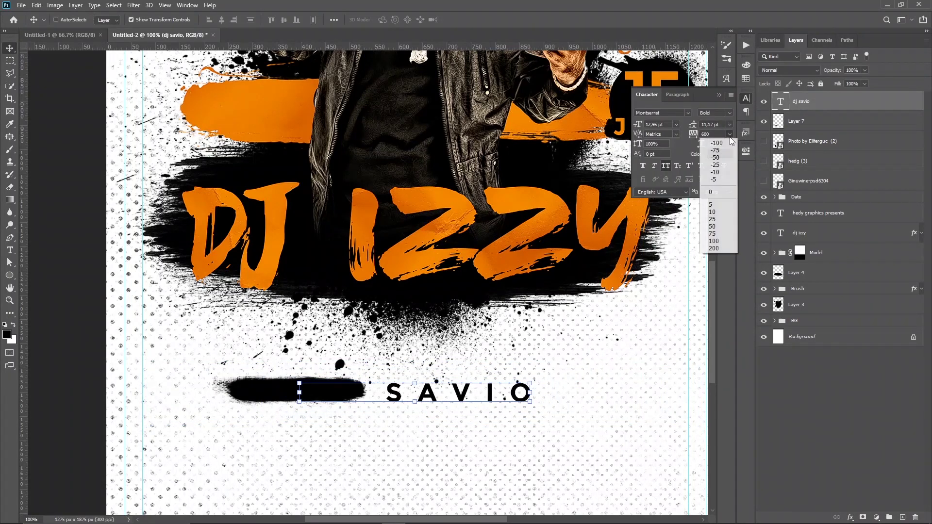
left_click(713, 241)
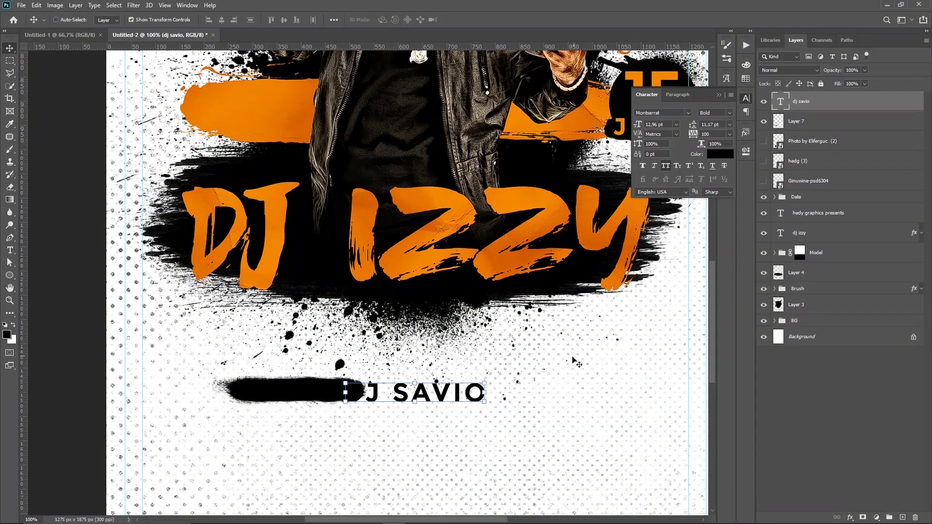
mouse_move(563, 377)
left_mouse_down()
mouse_move(486, 358)
mouse_move(448, 374)
left_mouse_up()
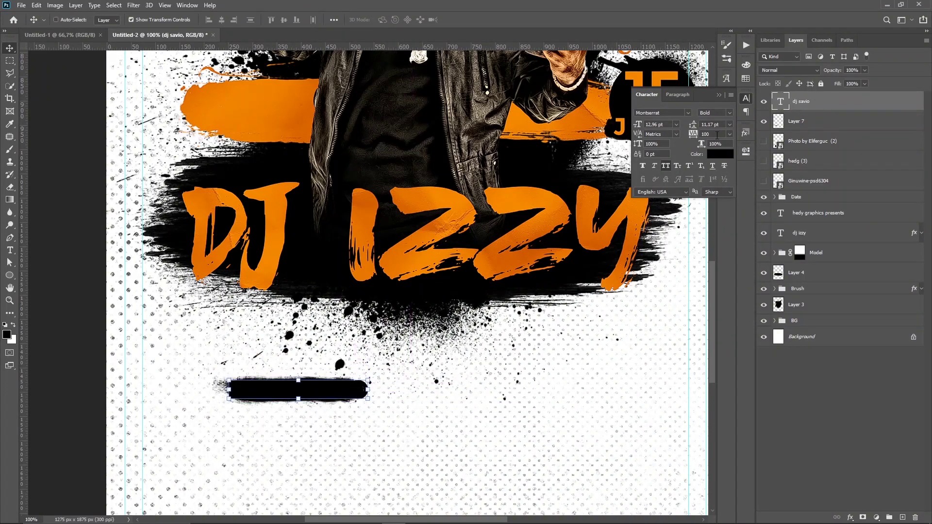
left_click(720, 154)
left_click(579, 119)
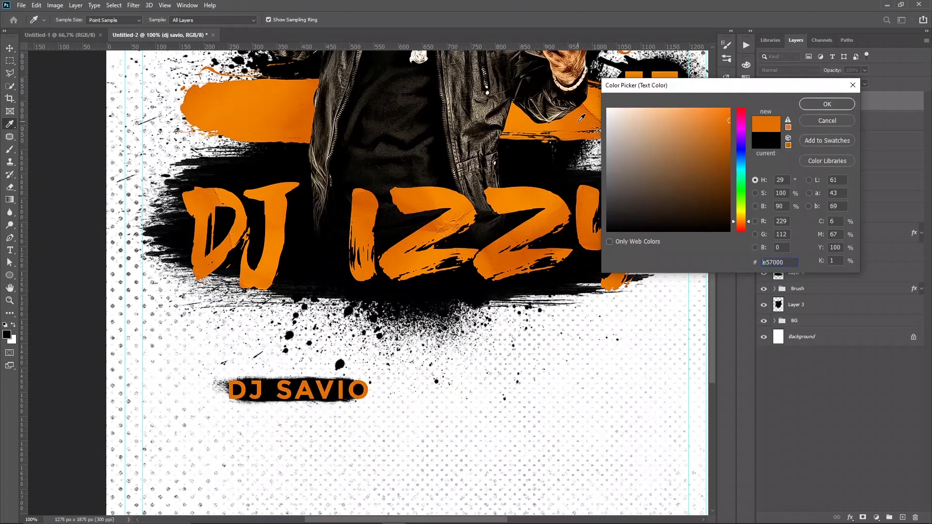
key("Return")
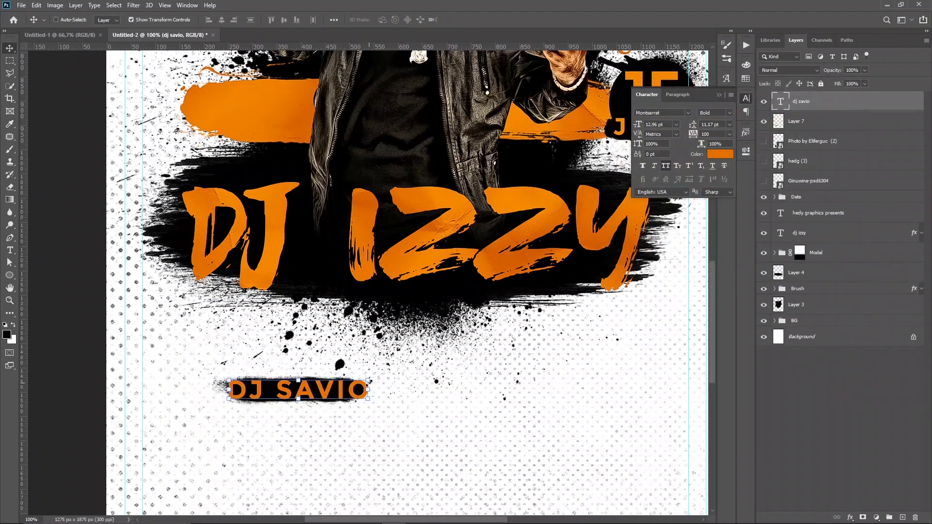
Scale DJ SAVIO to about 75% and nudge it to centre on the brush stroke
left_click_drag(368, 381, 325, 390)
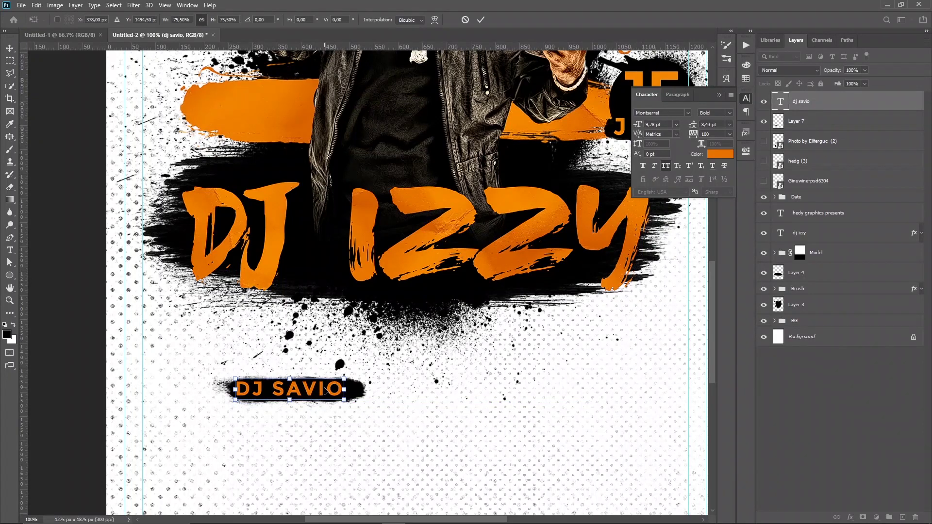
key("Return")
left_click(669, 95)
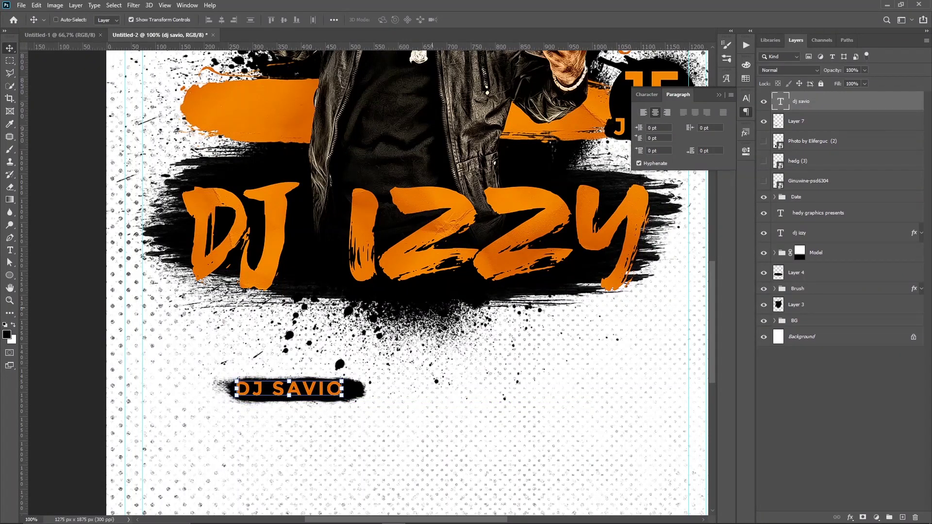
key("Down")
key("Down")
key("Down")
key("Down")
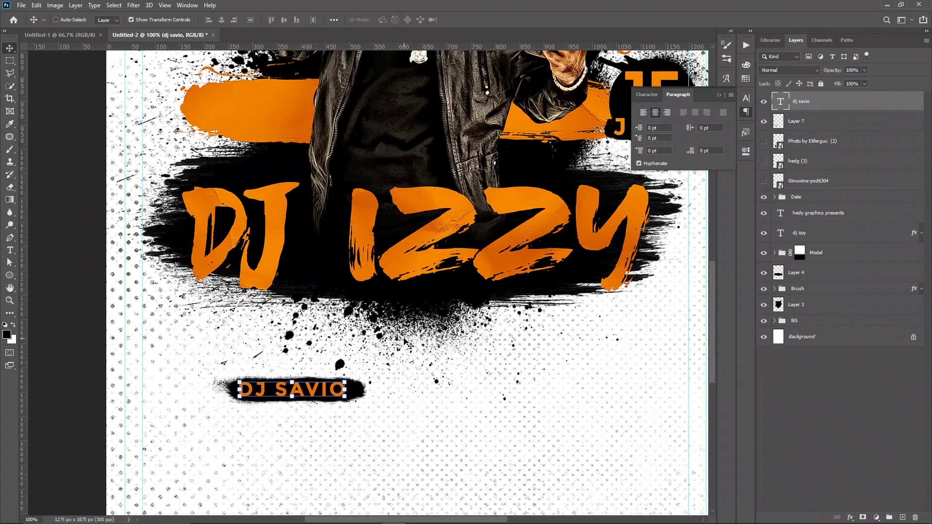
key("Right")
key("Right")
key("Right")
key("Right")
key("Right")
key("Right")
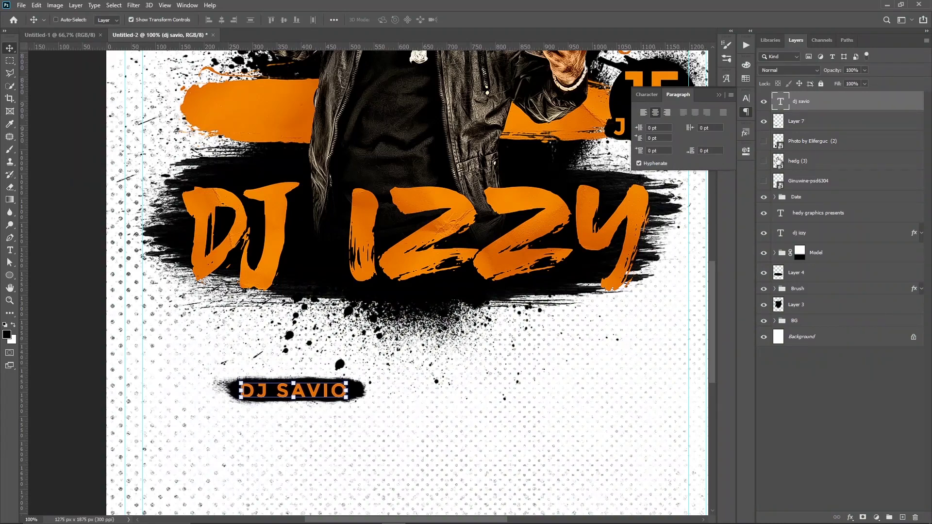
left_click(809, 126, "shift")
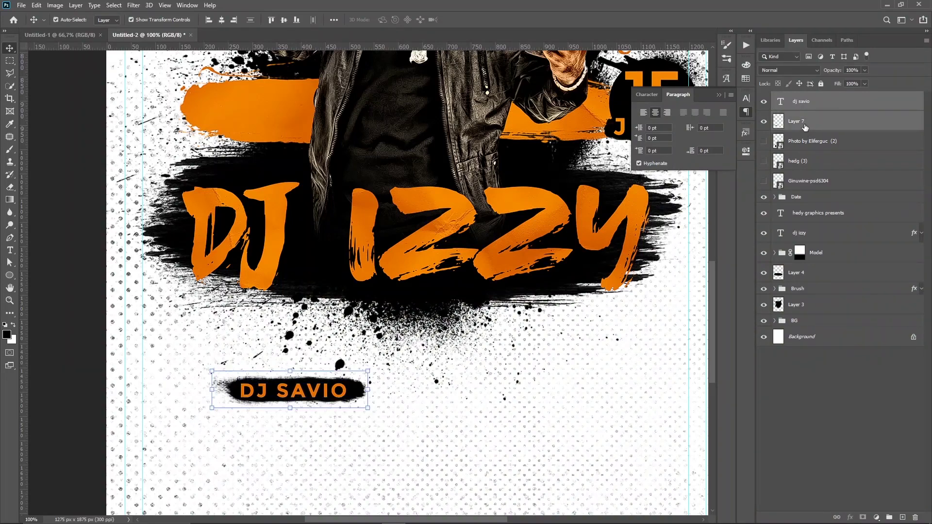
Group the DJ SAVIO text and stroke as Dj, then position and duplicate it rightward
key("ctrl+g")
type("Dj")
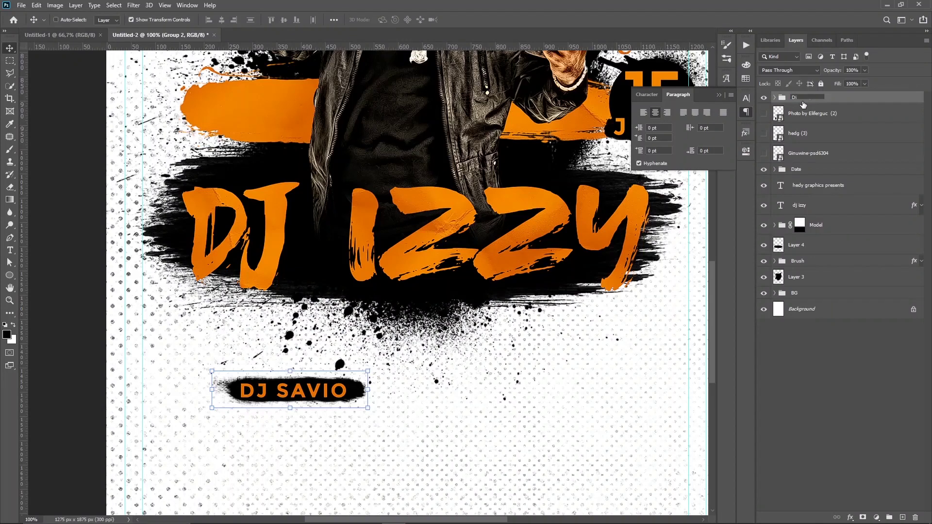
key("Return")
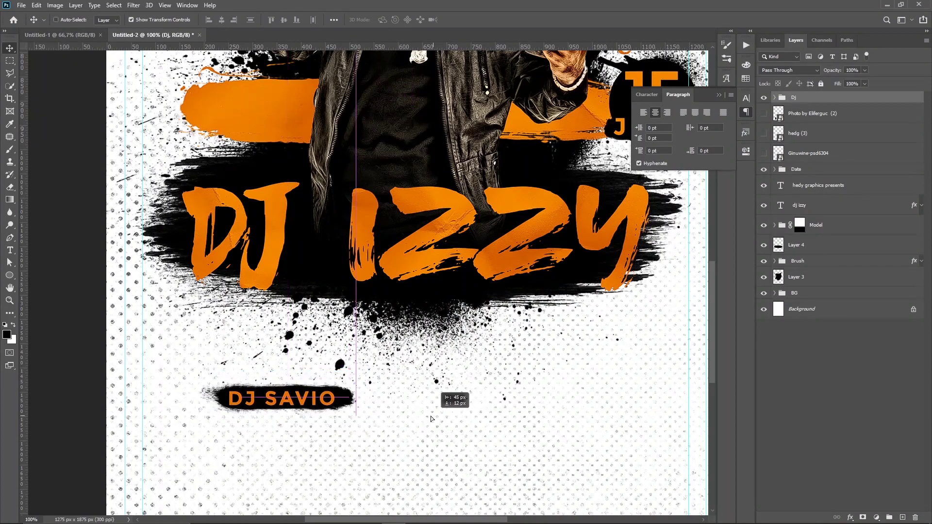
mouse_move(442, 406)
left_mouse_down()
mouse_move(466, 311)
mouse_move(441, 343)
left_mouse_up()
scroll(436, 340, "right", 1)
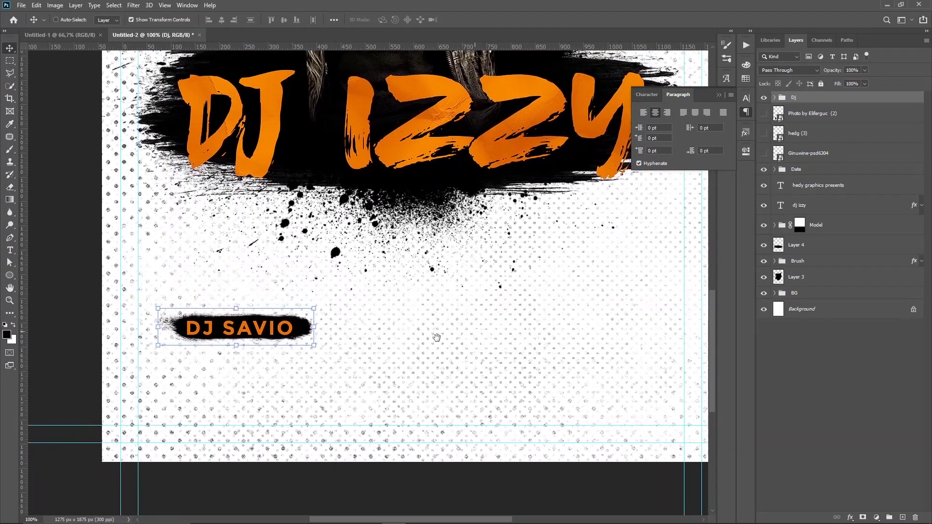
scroll(418, 339, "right", 2)
left_click_drag(215, 324, 594, 314)
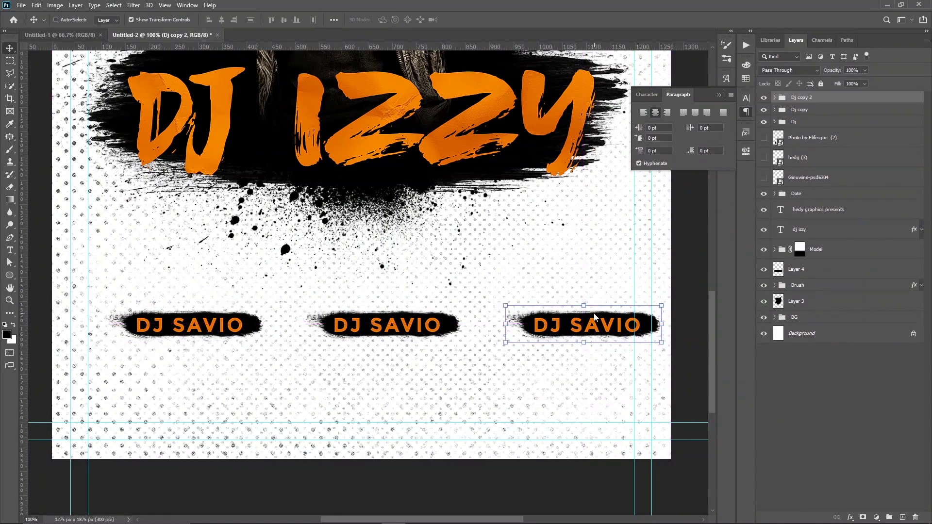
Shift the three Dj label groups slightly left and scale them to about 91%
left_click(808, 122, "shift")
mouse_move(593, 303)
left_mouse_down()
mouse_move(582, 321)
mouse_move(566, 321)
left_mouse_up()
key("ctrl+t")
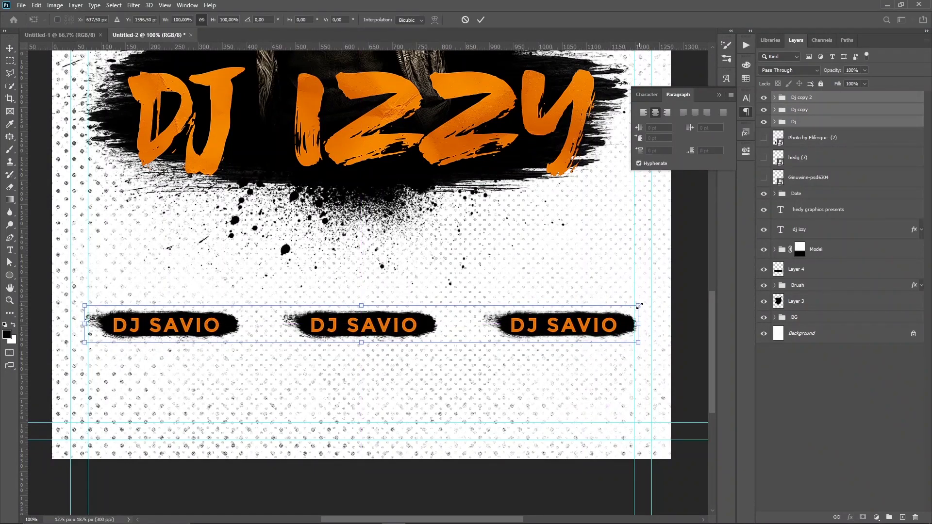
left_click_drag(639, 305, 614, 306)
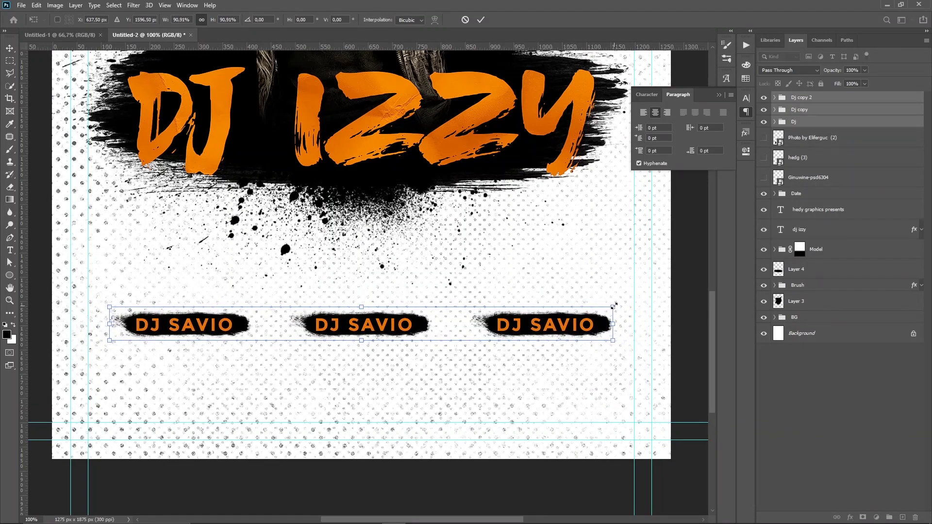
key("Return")
Show the woman's and young man's photos and position them above the left and middle labels
left_click(779, 146)
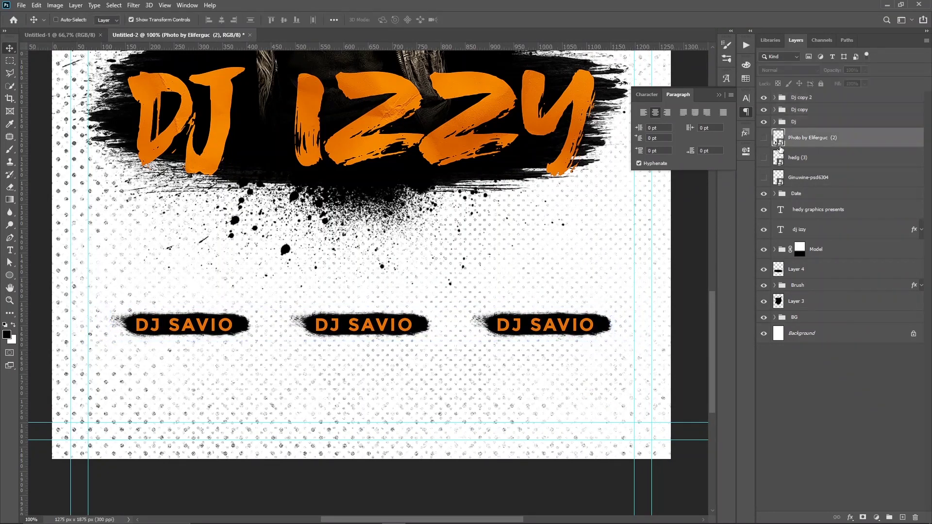
left_click(763, 138)
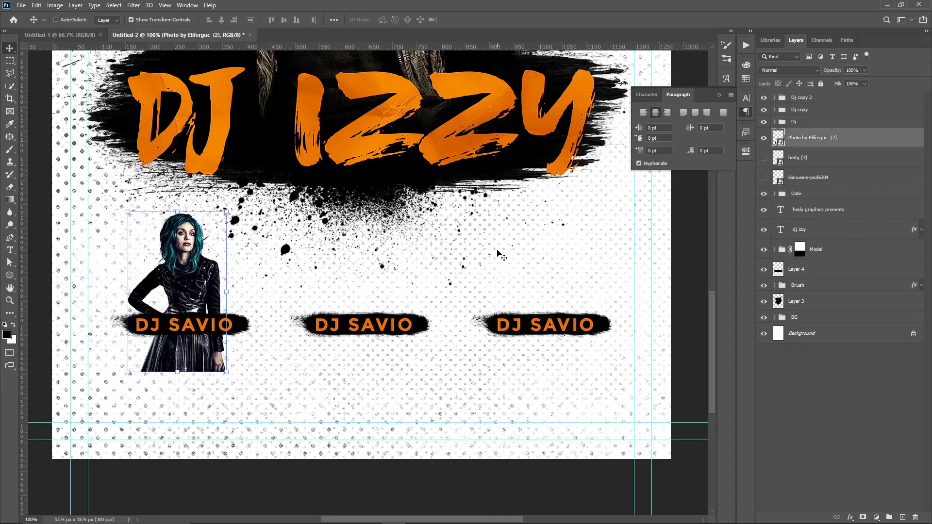
left_click_drag(327, 278, 331, 276)
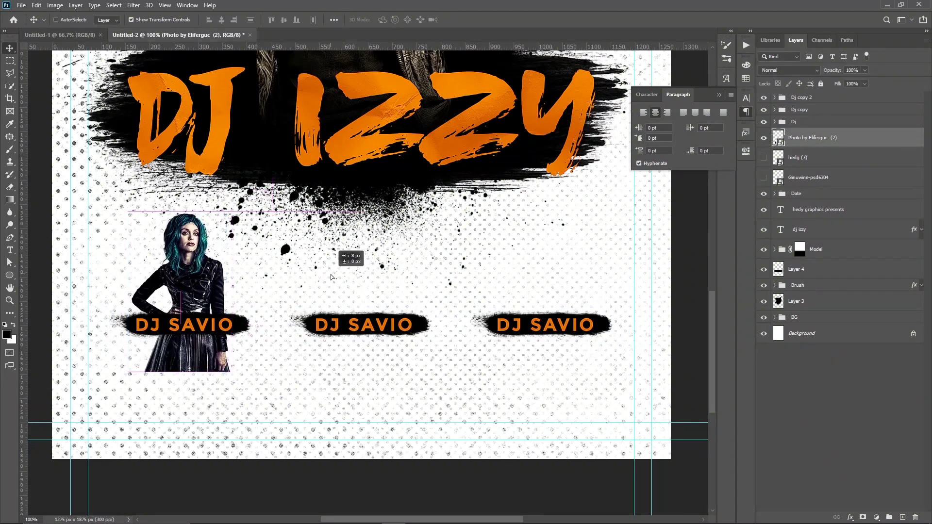
left_click(820, 157)
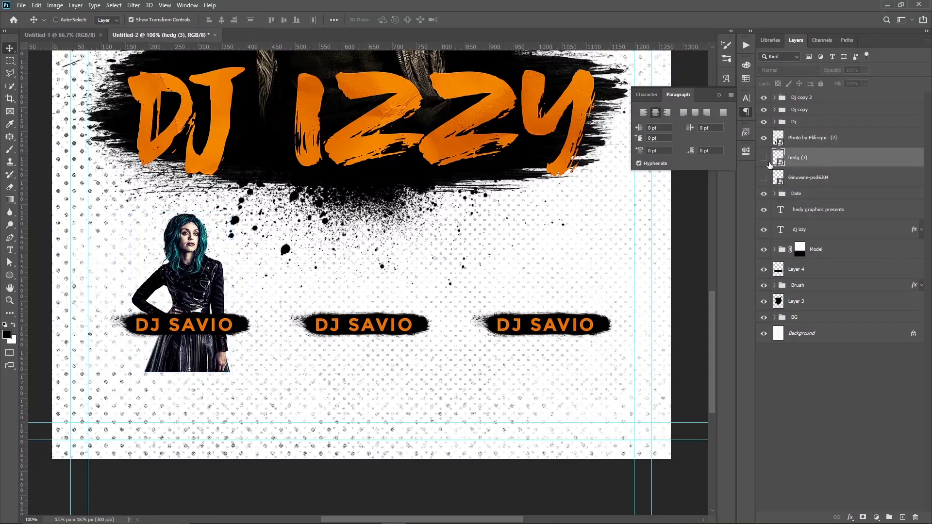
left_click(763, 158)
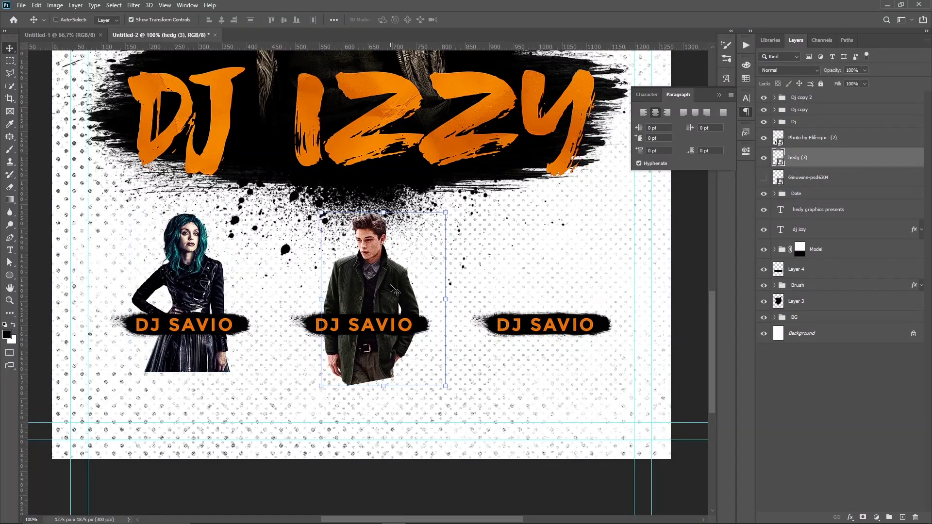
left_click_drag(390, 286, 386, 284)
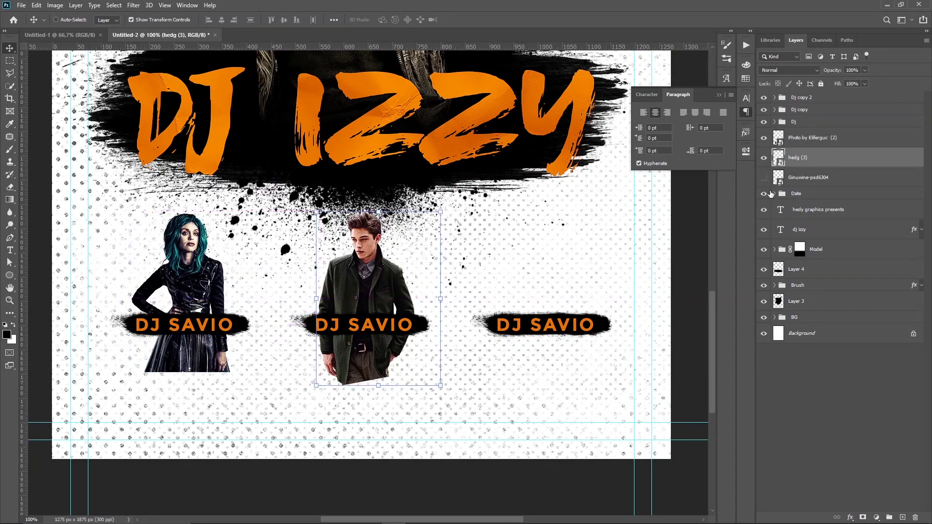
Show the third DJ photo and position it above the right label
left_click(764, 178)
left_click(806, 178)
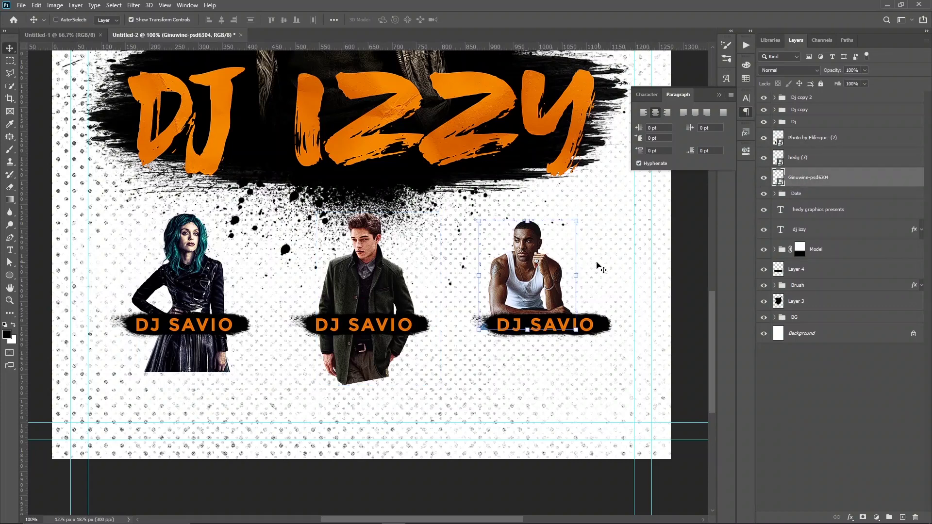
left_click_drag(557, 268, 575, 268)
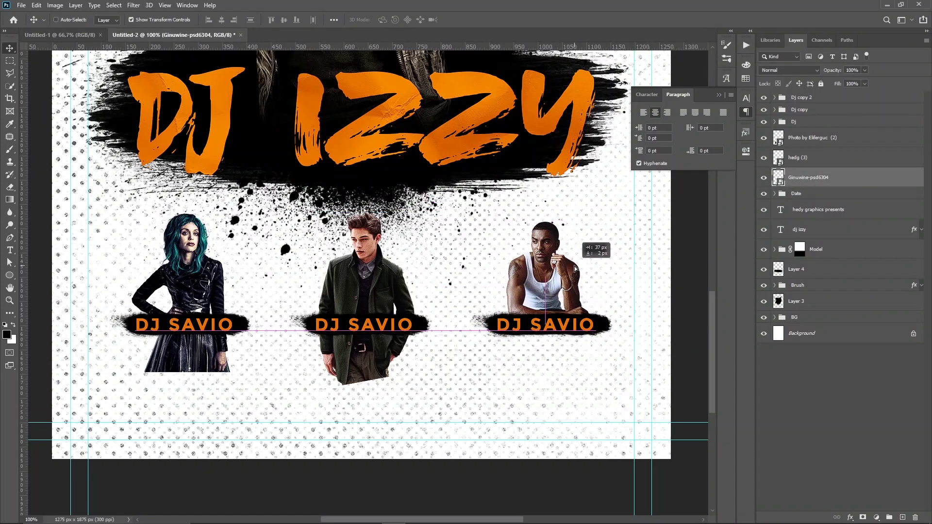
left_click_drag(574, 268, 575, 268)
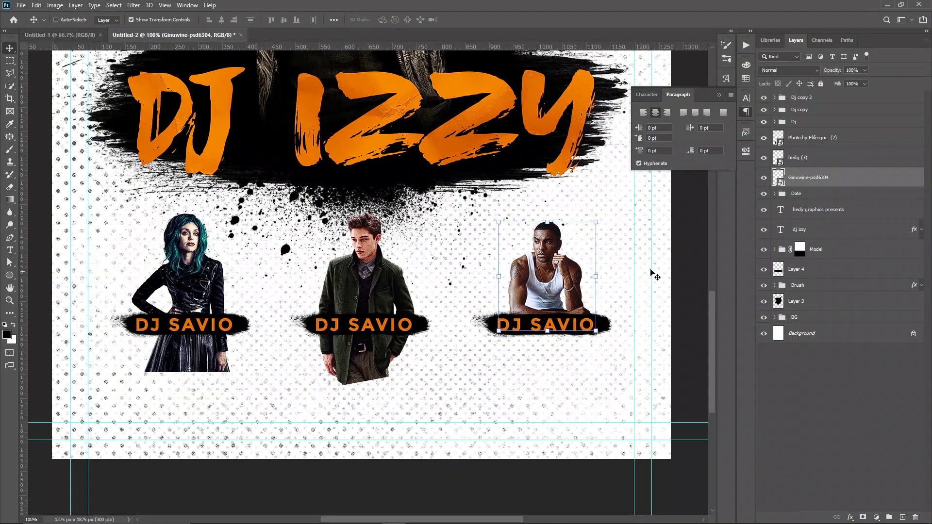
Move the third photo into the right label's group, beneath the label
left_click_drag(809, 174, 811, 100)
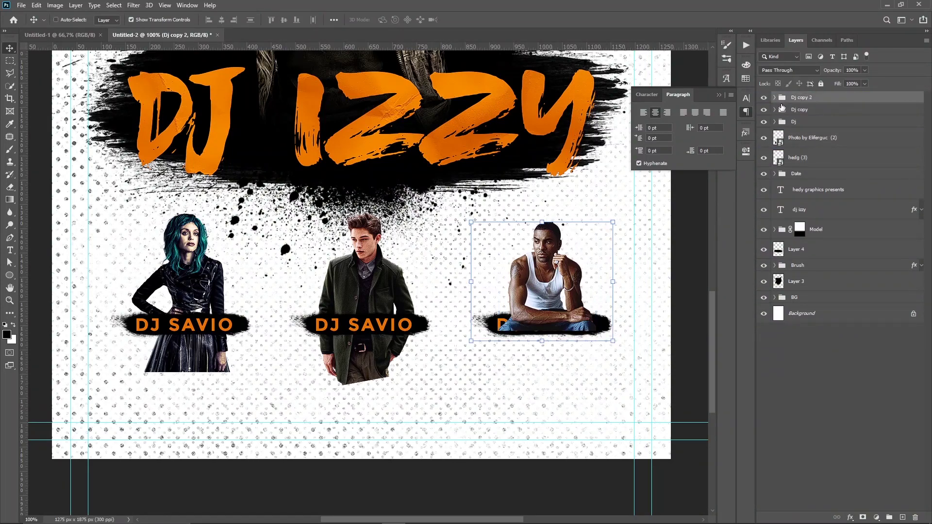
left_click(774, 98)
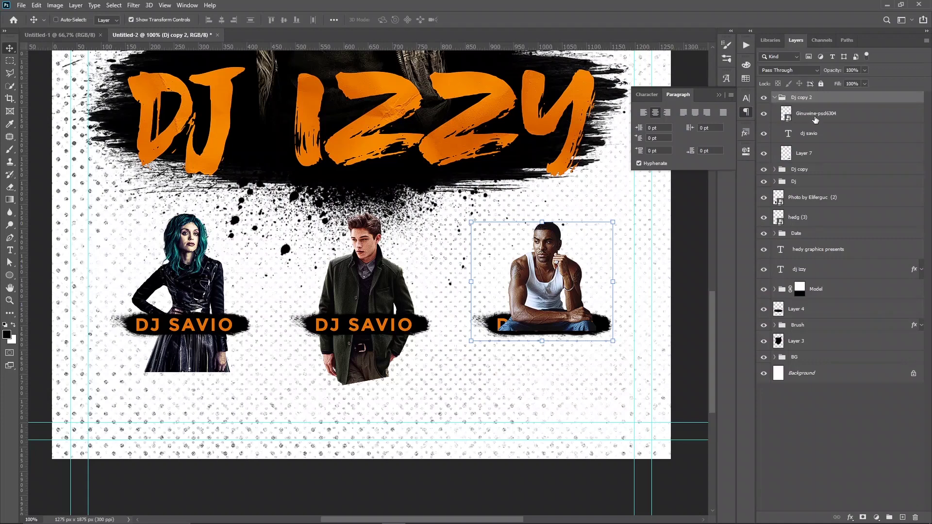
left_click_drag(815, 116, 812, 160)
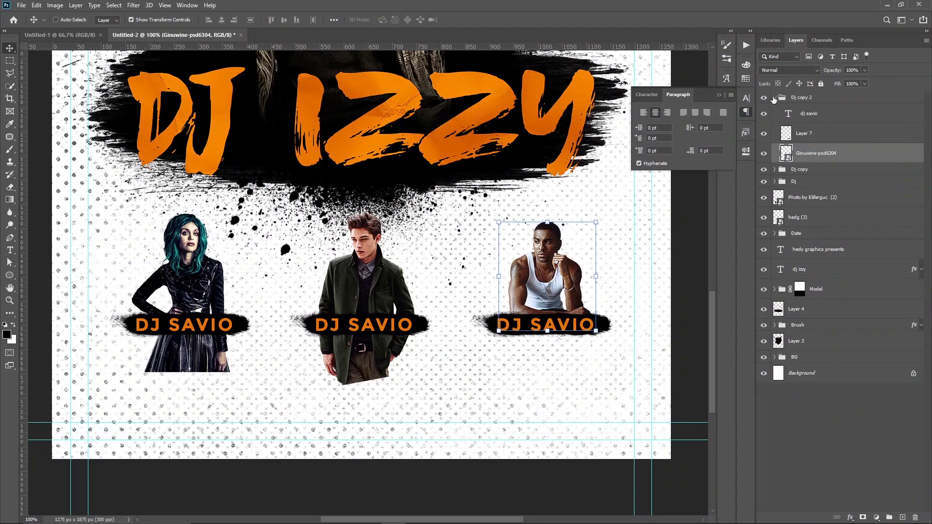
left_click(774, 98)
Move the woman's photo into the left DJ group below Layer 7
left_click(800, 138)
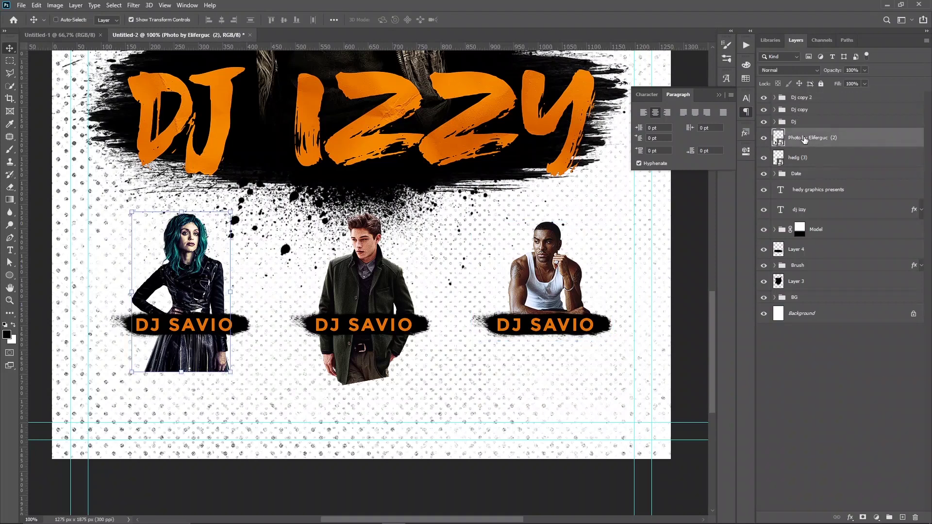
left_click(794, 123)
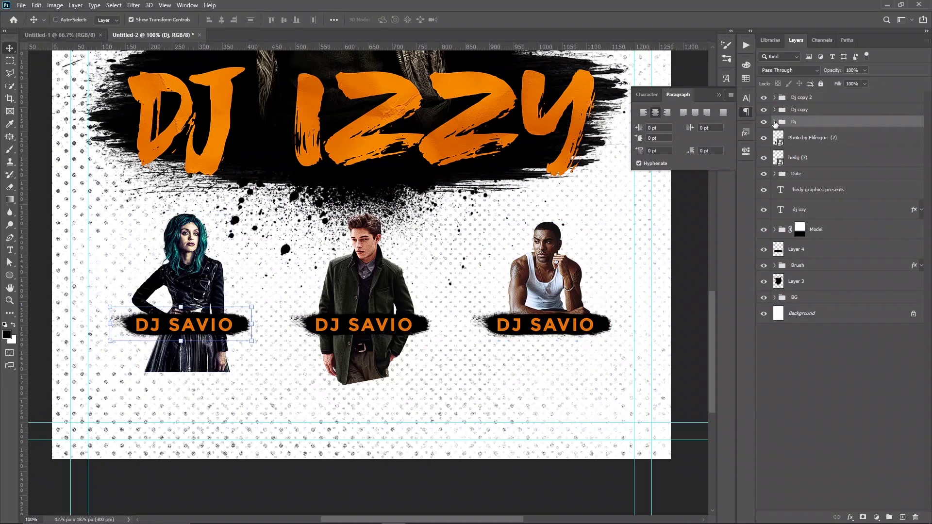
left_click(774, 122)
left_click_drag(803, 178, 800, 168)
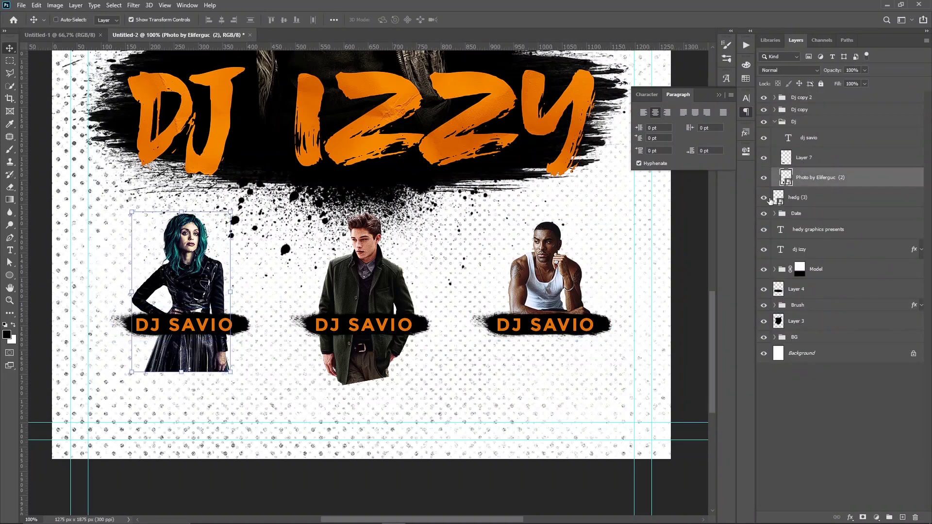
Mask the woman's photo so everything below her DJ SAVIO banner is hidden
left_click(863, 517)
key("m")
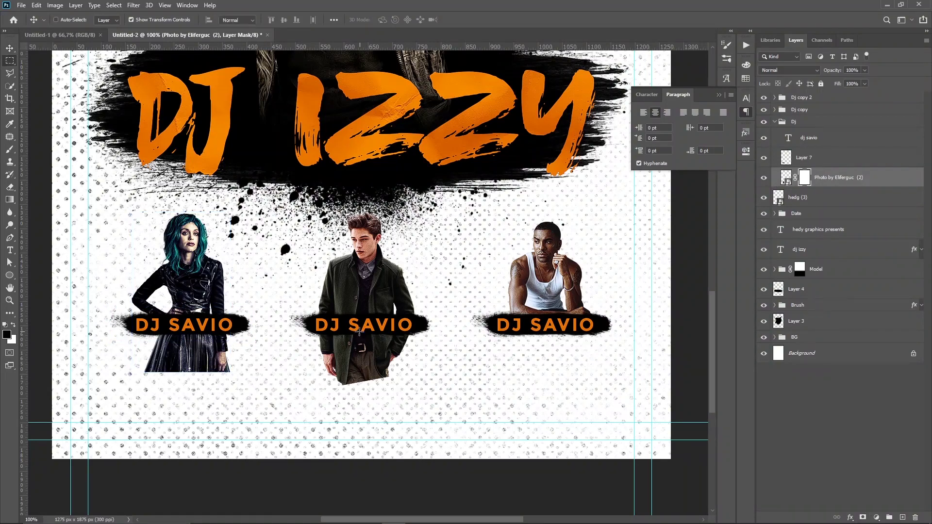
mouse_move(257, 323)
left_mouse_down()
mouse_move(127, 235)
mouse_move(111, 205)
left_mouse_up()
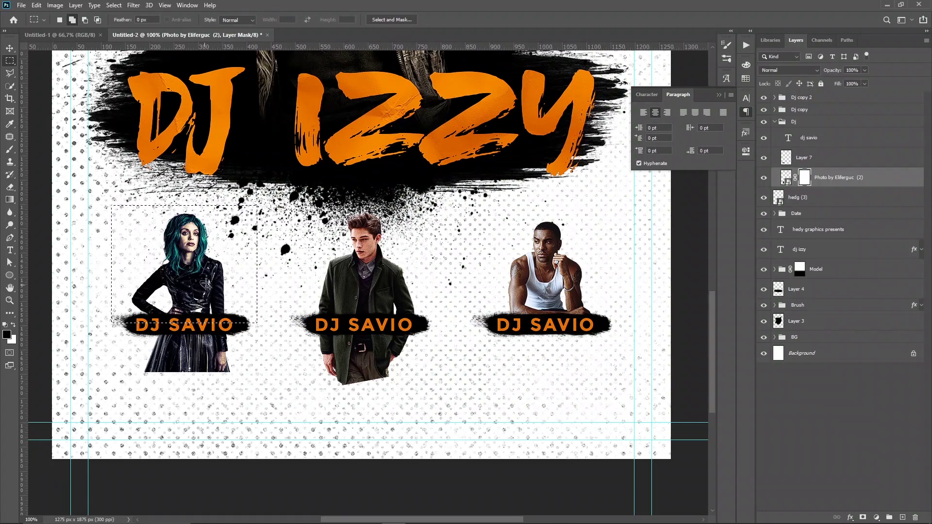
key("x")
left_click_drag(246, 327, 118, 403)
right_click(154, 327)
left_click(165, 332)
mouse_move(122, 328)
left_mouse_down()
mouse_move(226, 356)
mouse_move(260, 399)
left_mouse_up()
key("Delete")
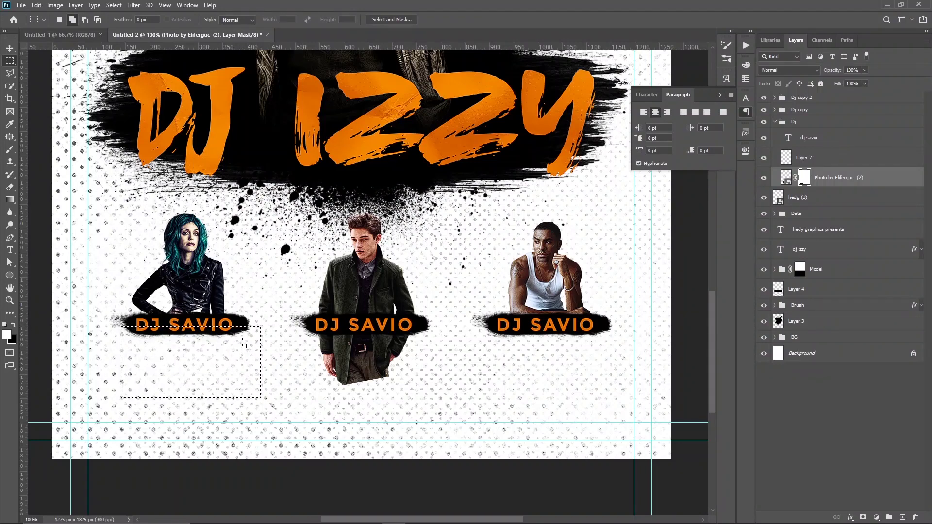
right_click(217, 312)
left_click(243, 318)
Move the centre man's photo into the centre DJ group and mask it below its banner
left_click(774, 121)
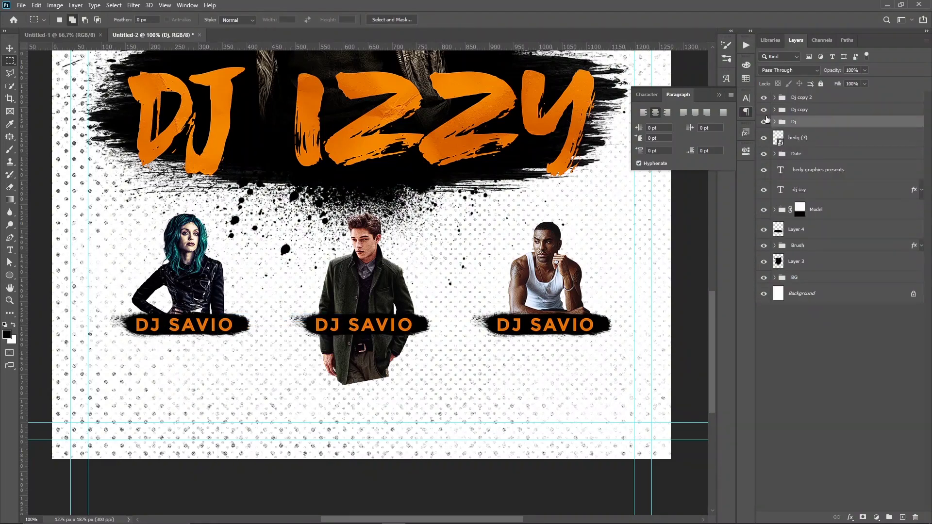
left_click(775, 110)
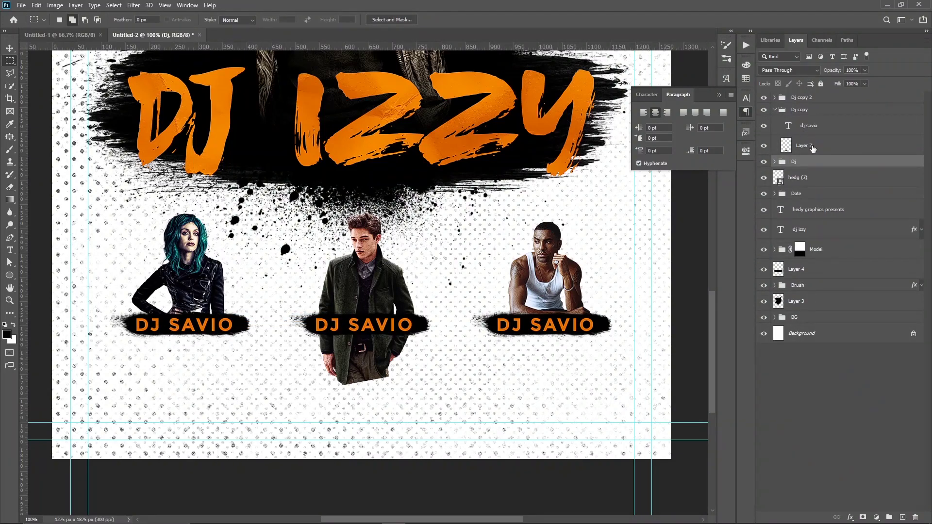
left_click_drag(814, 179, 815, 164)
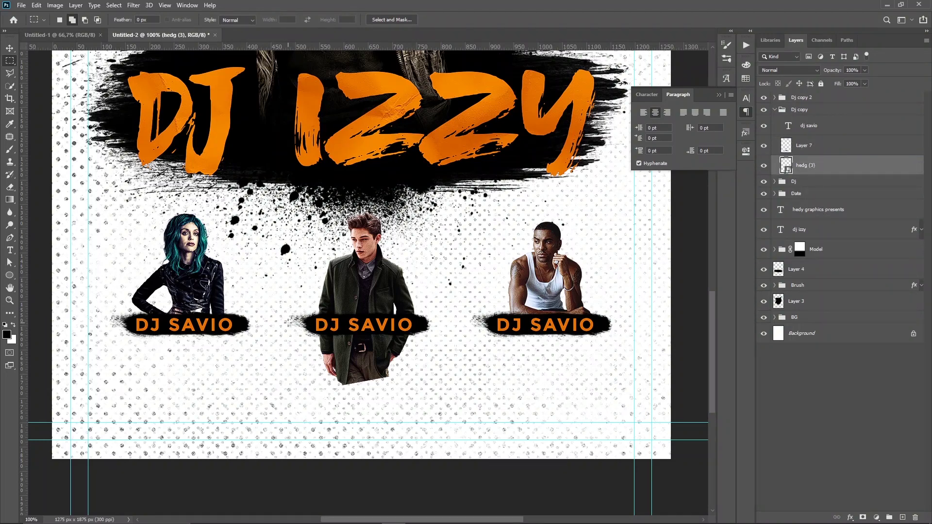
left_click_drag(295, 324, 438, 406)
left_click(862, 517)
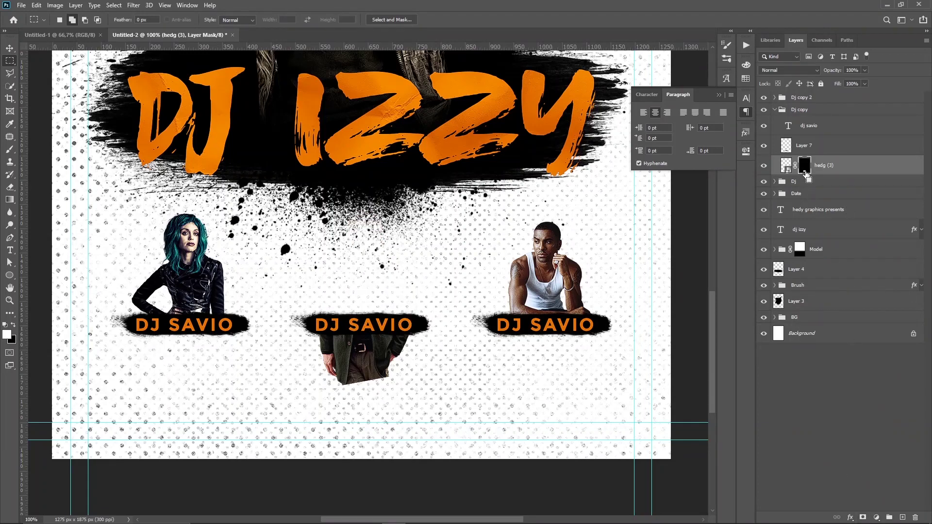
key("ctrl+i")
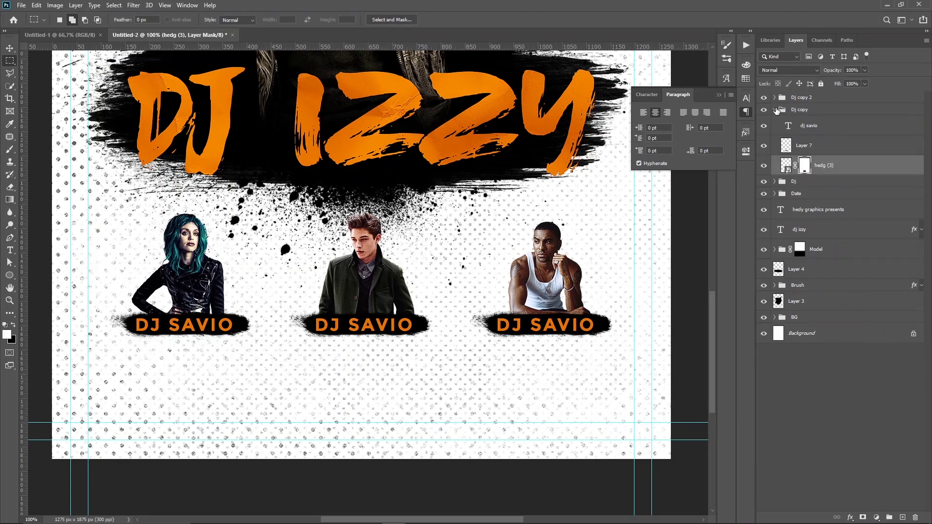
left_click(775, 110)
left_click(807, 125)
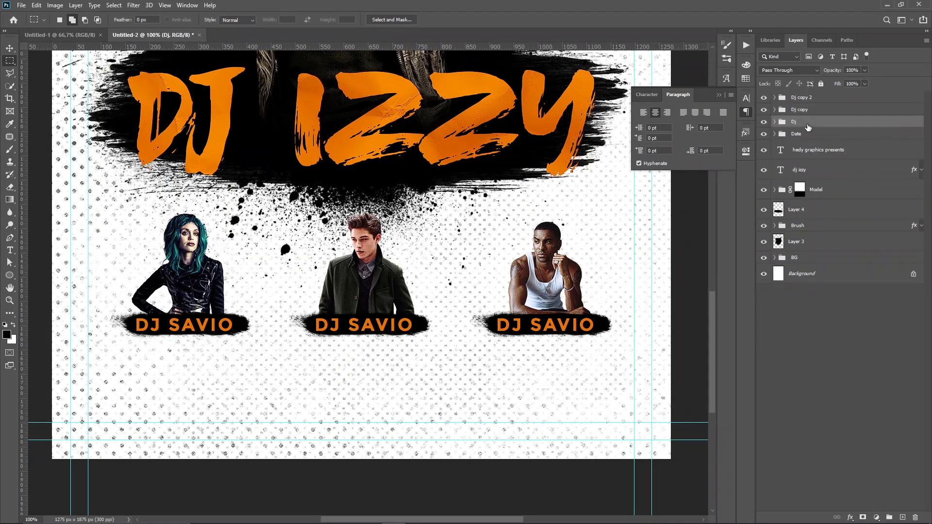
Shift the left DJ group 37 px right, the right group about 51 px left, then lower all three 24 px
key("v")
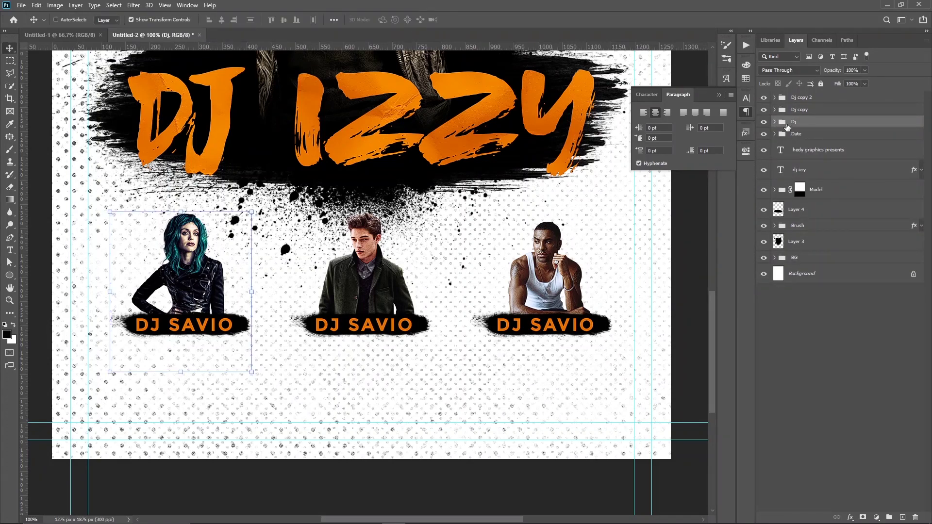
left_click_drag(403, 270, 421, 270)
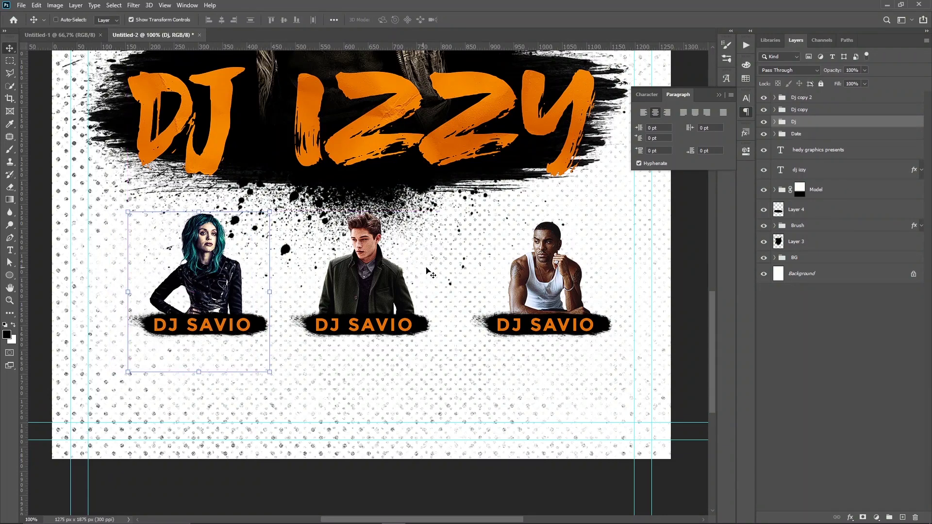
left_click(798, 97)
left_click_drag(569, 269, 545, 269)
left_click(816, 122, "shift")
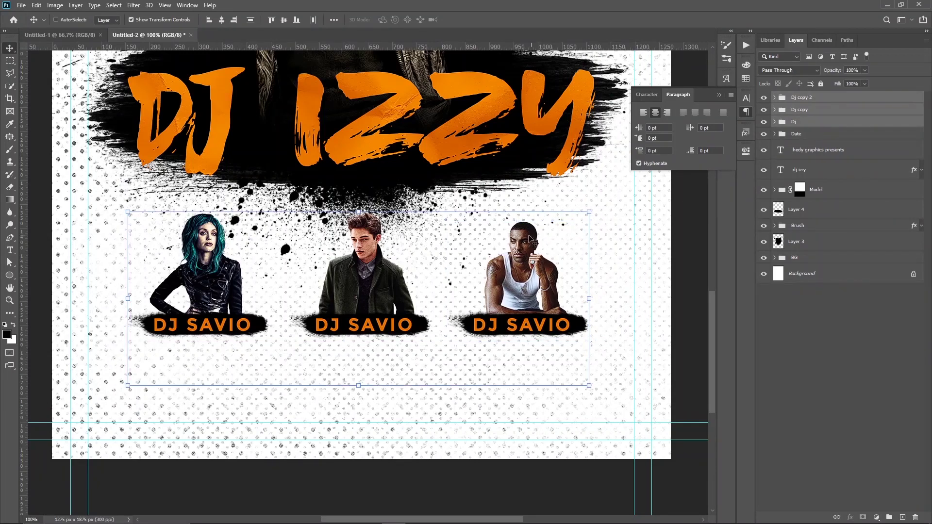
mouse_move(508, 246)
left_mouse_down()
mouse_move(508, 257)
mouse_move(531, 268)
mouse_move(520, 267)
left_mouse_up()
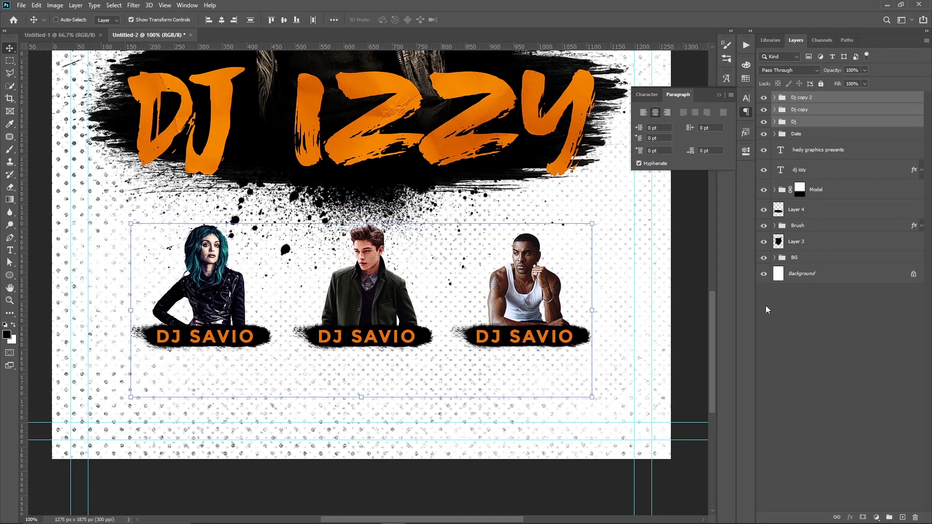
left_click(837, 325)
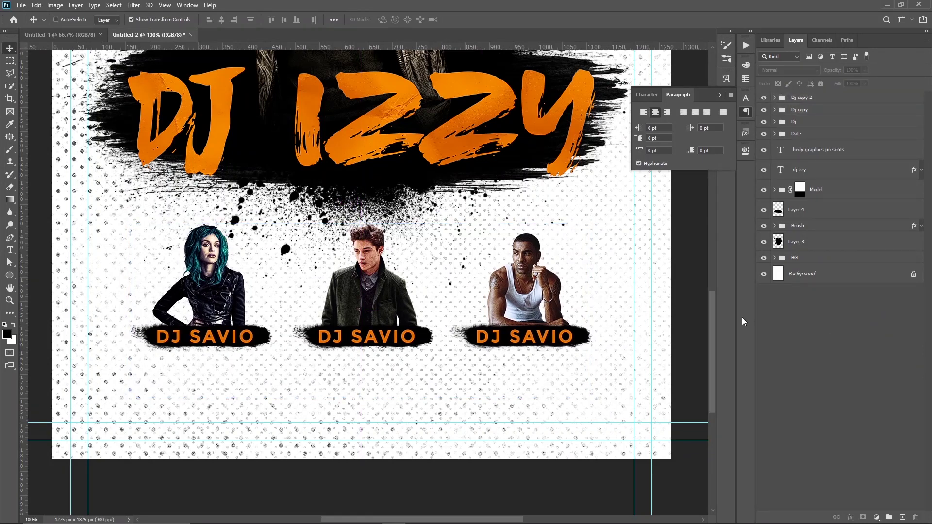
Add 'DOORS OPEN AT' text below the labels and scale it to about 37% at lower left
key("t")
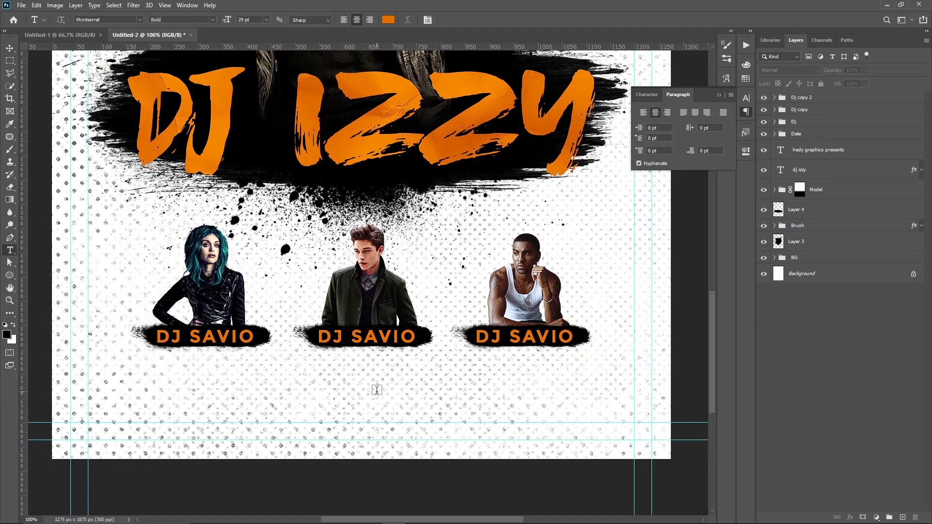
left_click(377, 390)
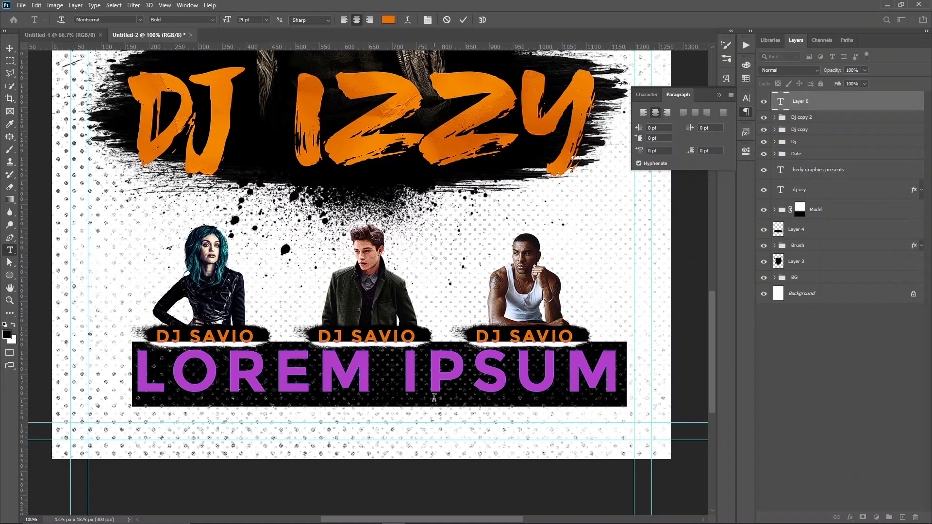
type("D")
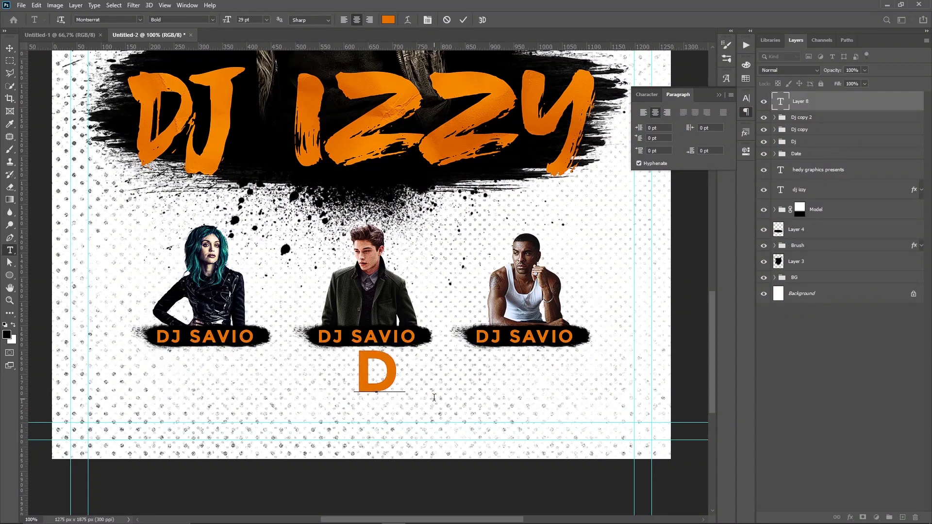
type("OORS")
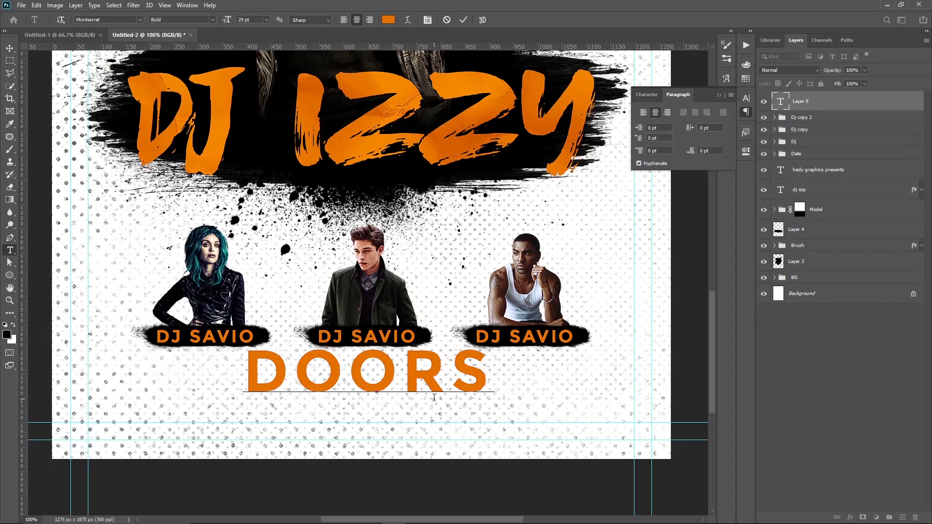
type(" OP")
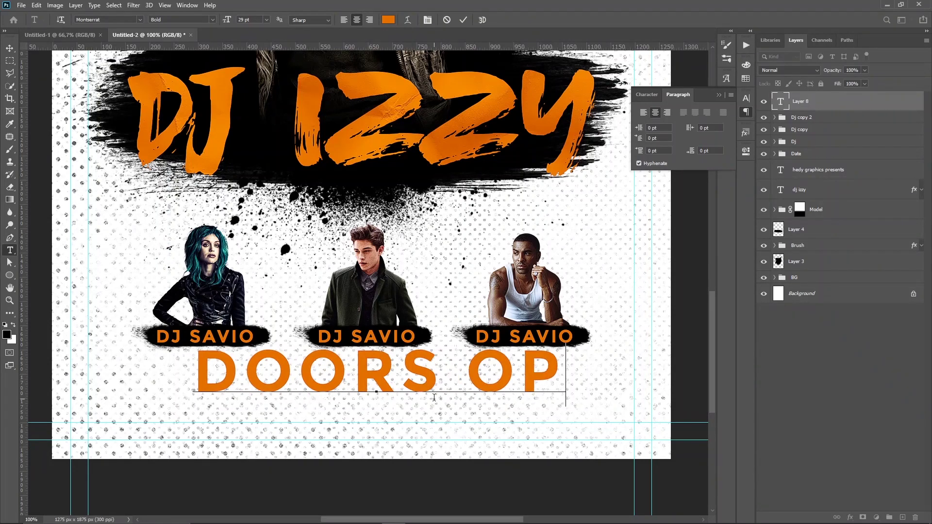
type("EN")
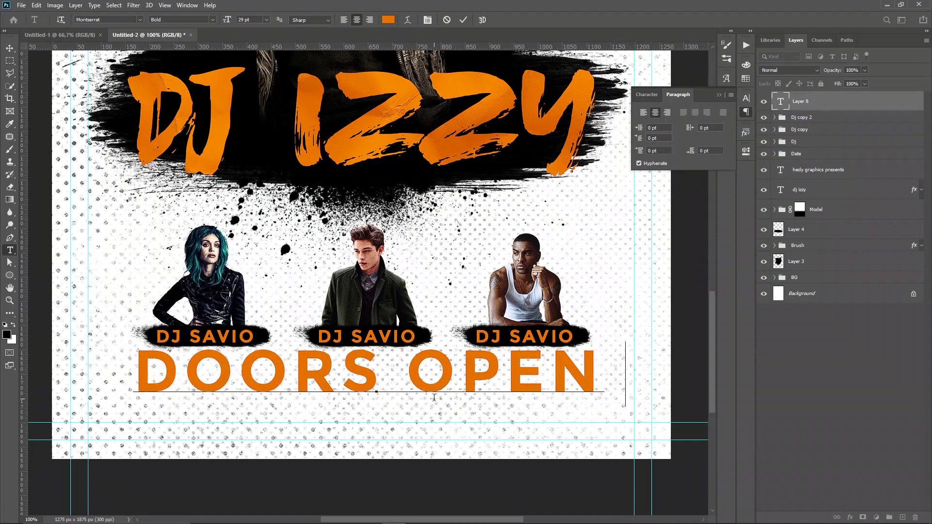
type(" AT")
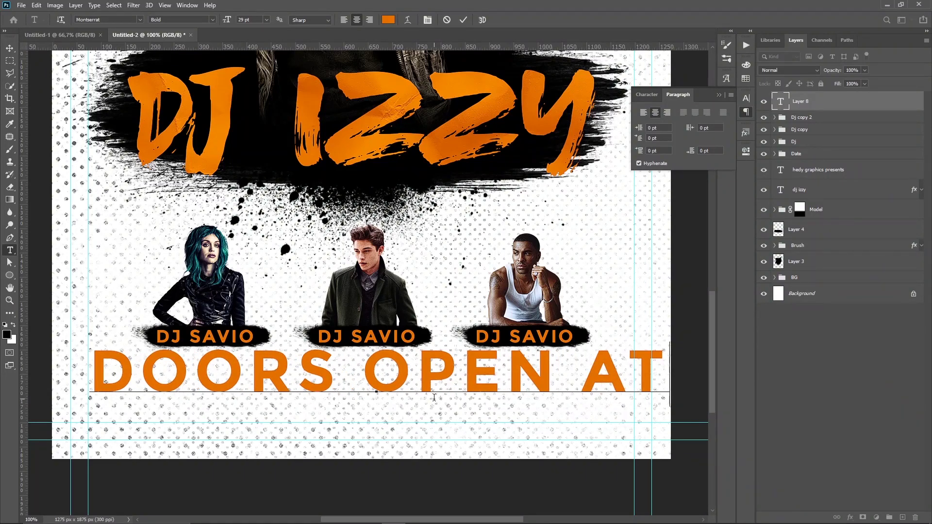
key("ctrl+Return")
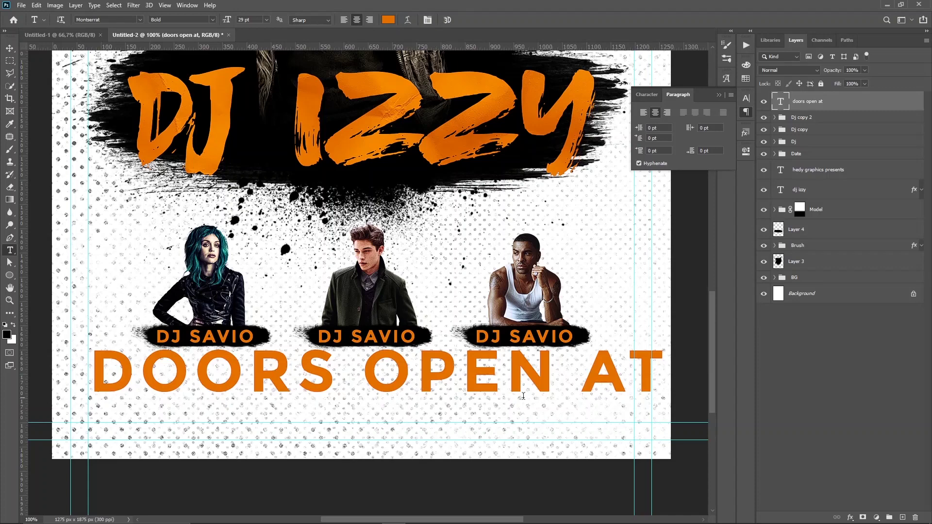
key("ctrl+t")
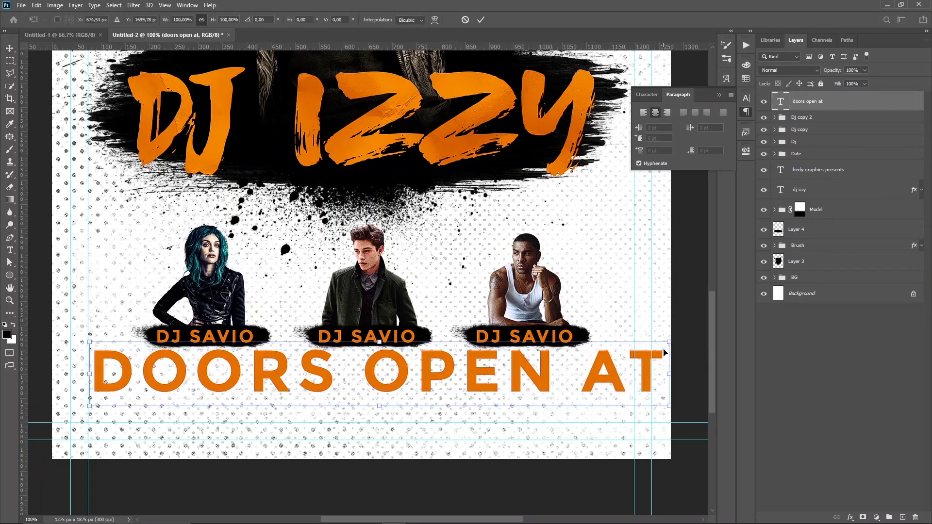
left_click_drag(670, 342, 302, 383)
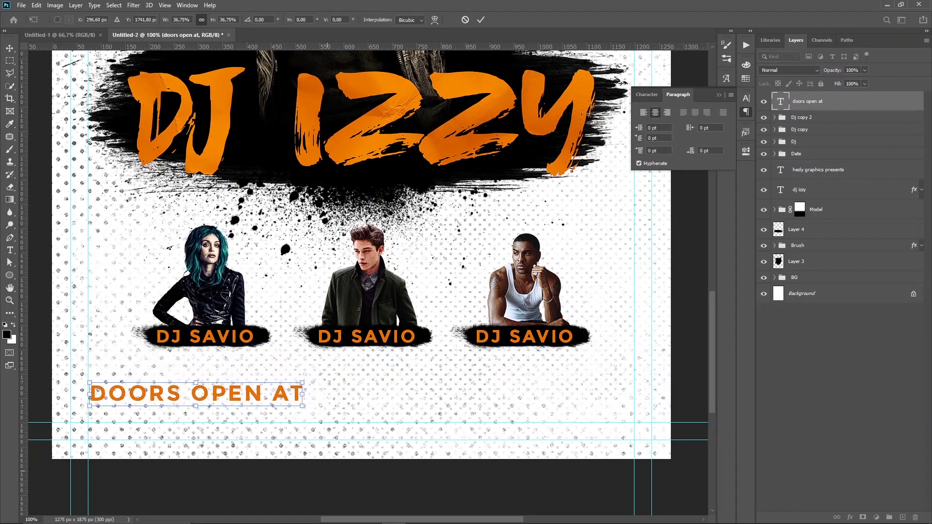
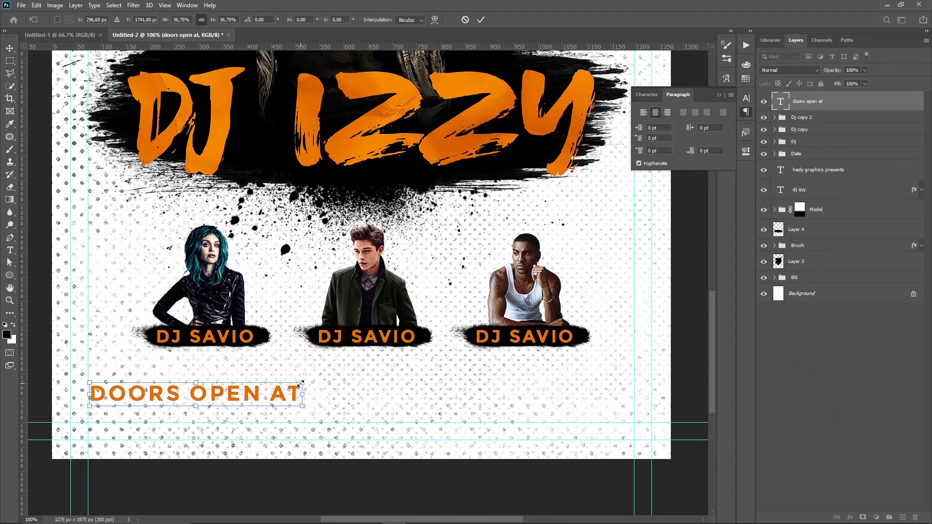
Scale the DOORS OPEN AT text down and extend it to 'DOORS OPEN AT 07PM I FREE PARKING'
mouse_move(302, 382)
left_mouse_down()
mouse_move(270, 365)
mouse_move(234, 383)
mouse_move(303, 384)
left_mouse_up()
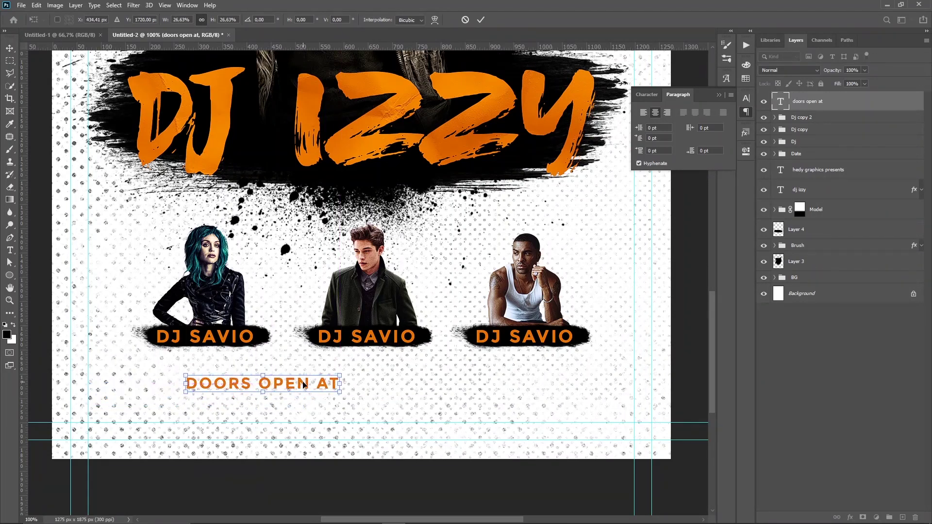
key("Return")
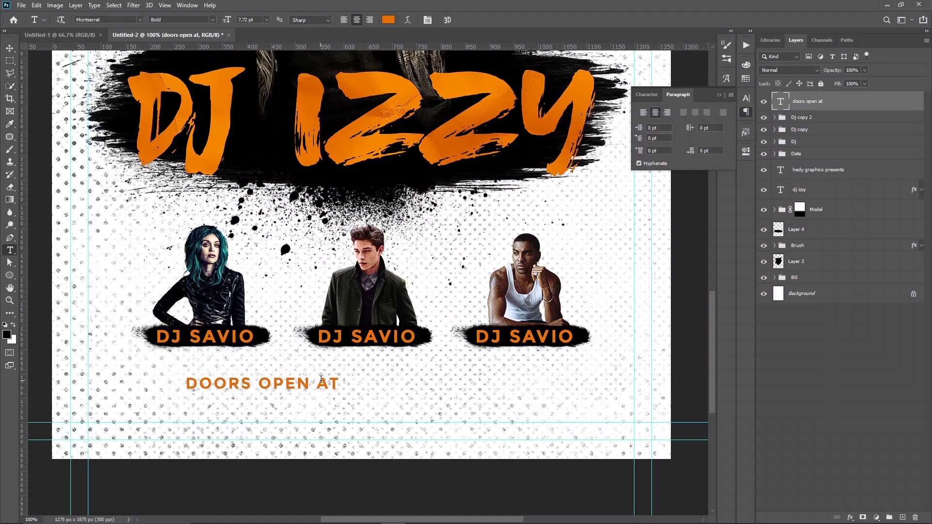
left_click(335, 382)
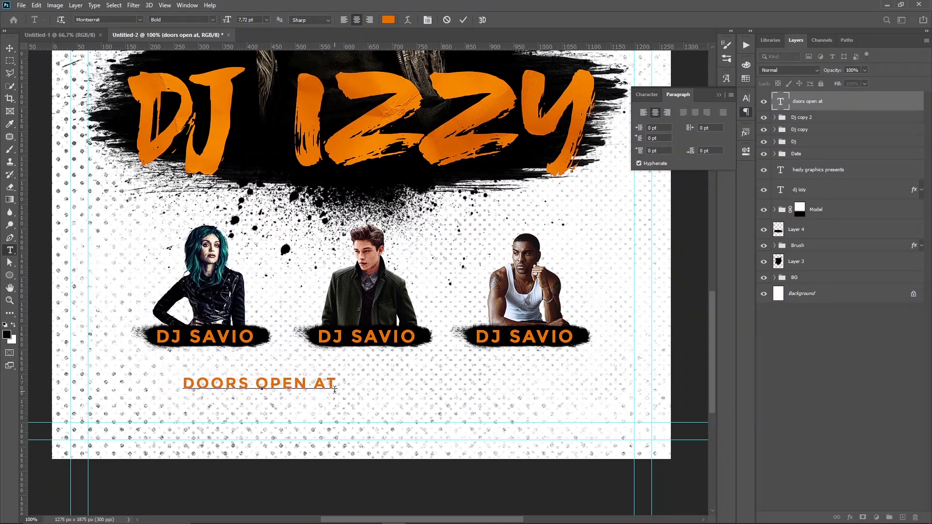
type(" 07")
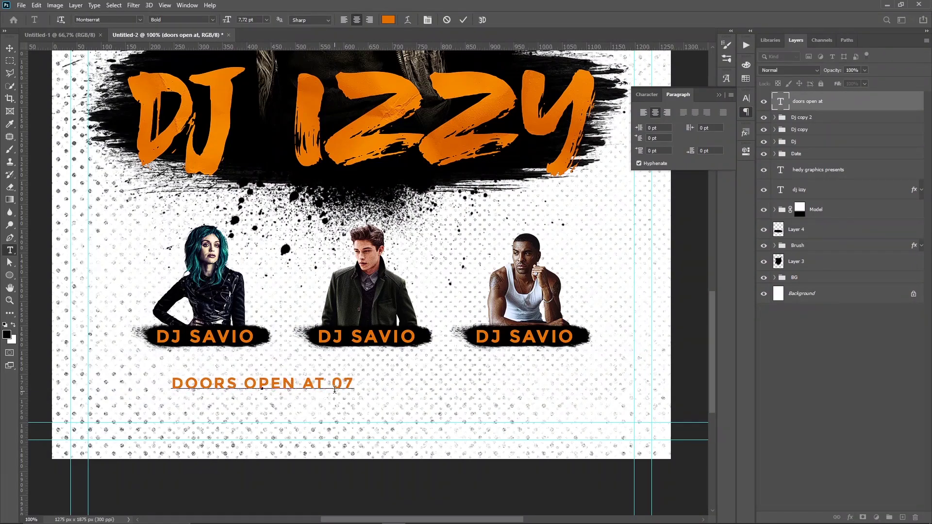
type("PM")
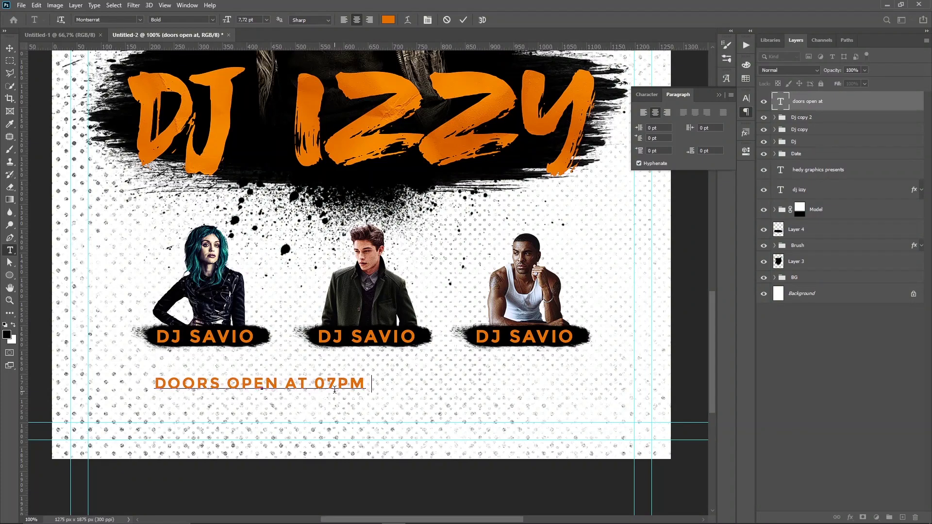
type(" I")
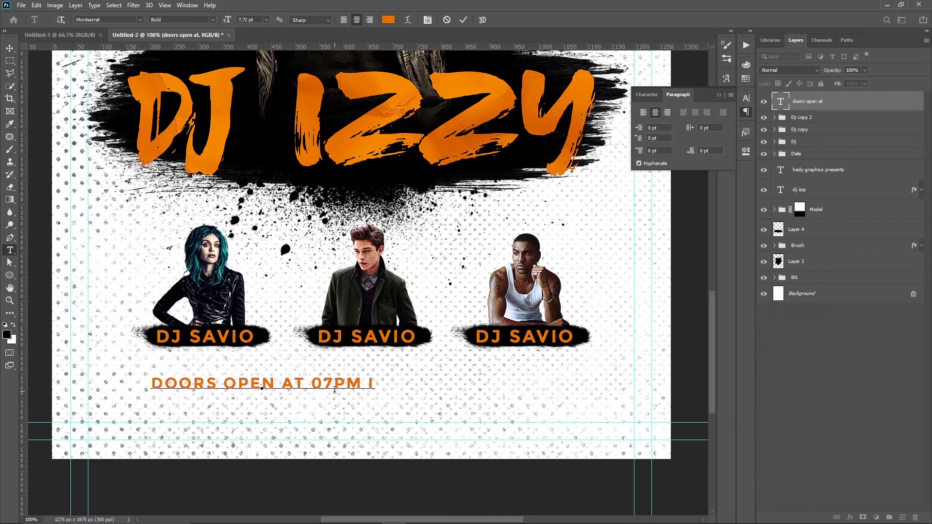
type(" F")
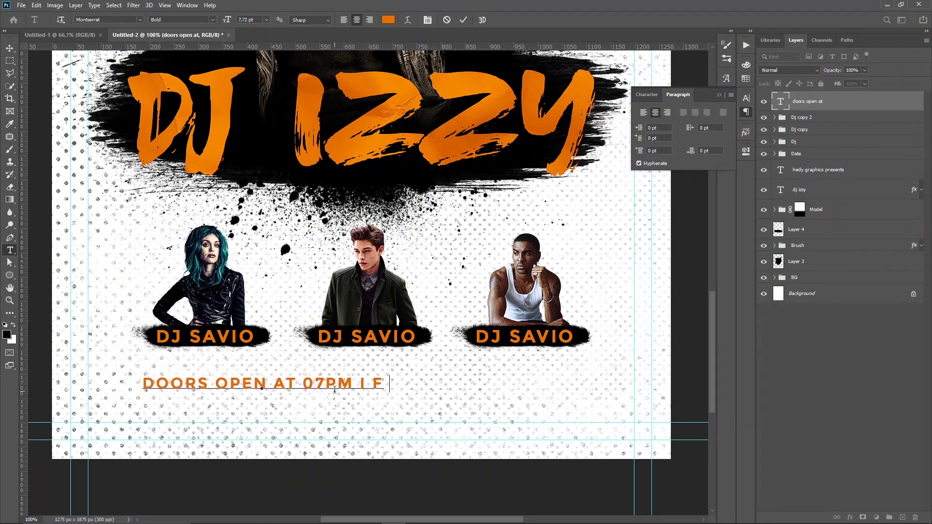
type("REE PA")
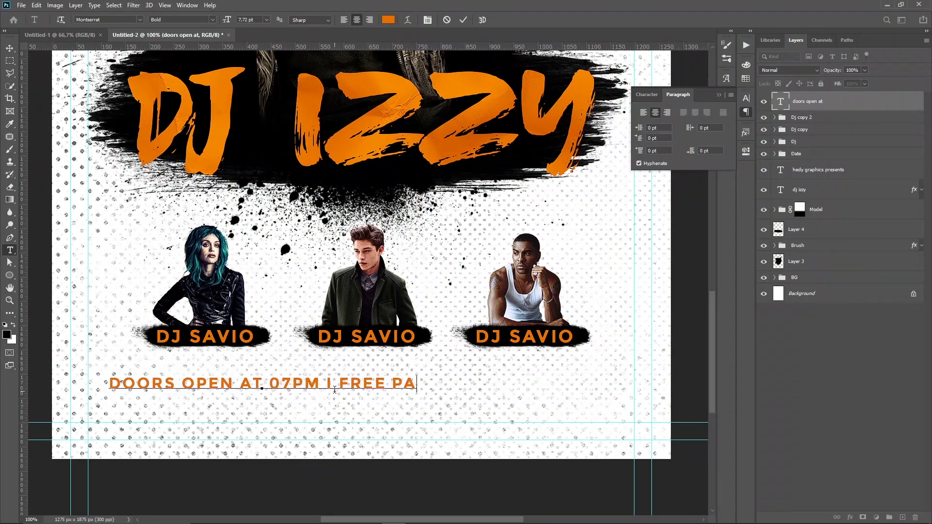
type("RKING")
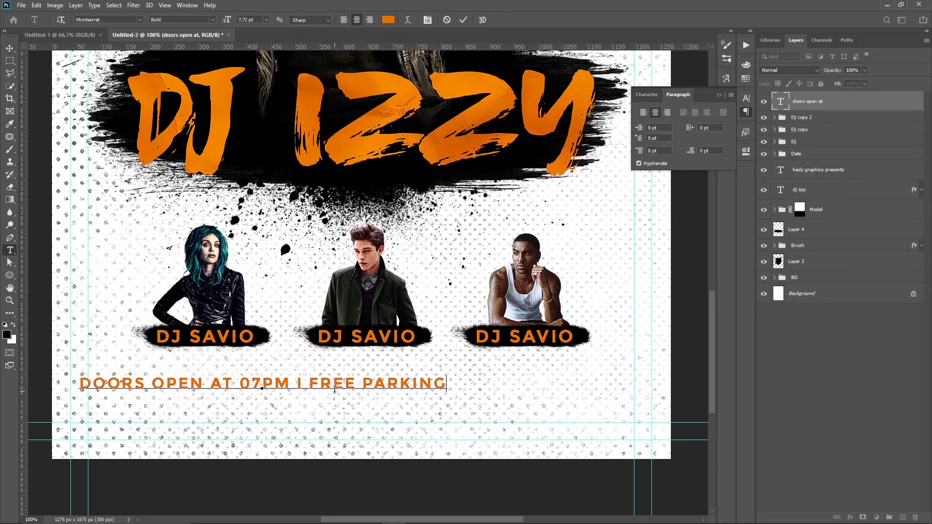
key("ctrl+Return")
Centre the doors-open line under the DJ names and enlarge it slightly
key("v")
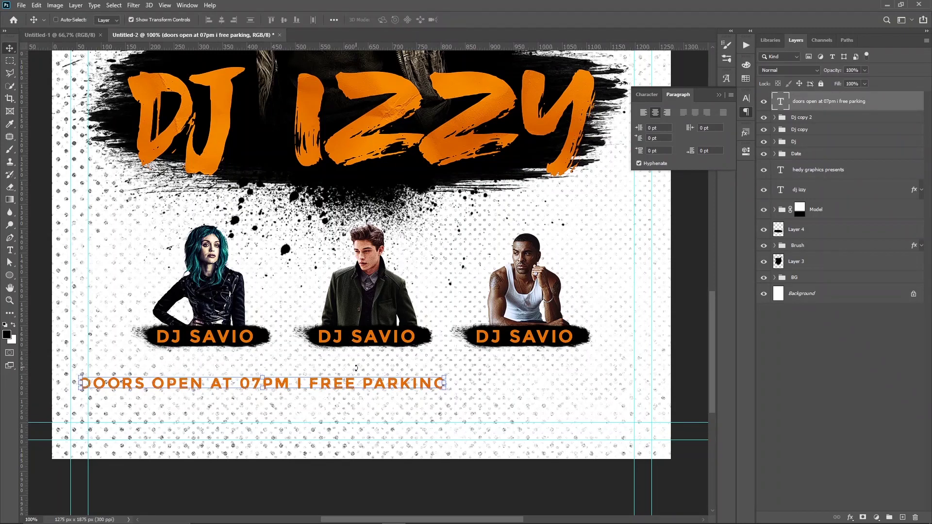
left_click_drag(352, 389, 483, 385)
left_click_drag(454, 374, 458, 374)
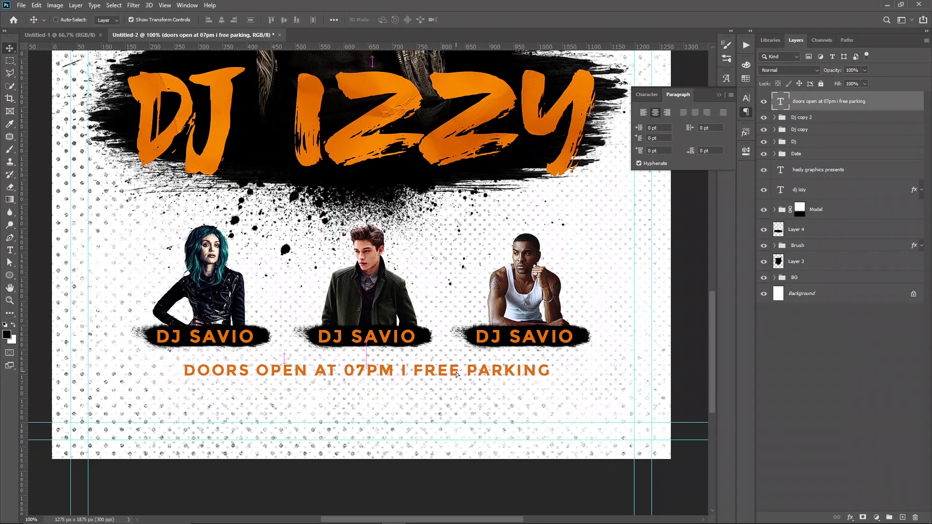
key("ctrl+t")
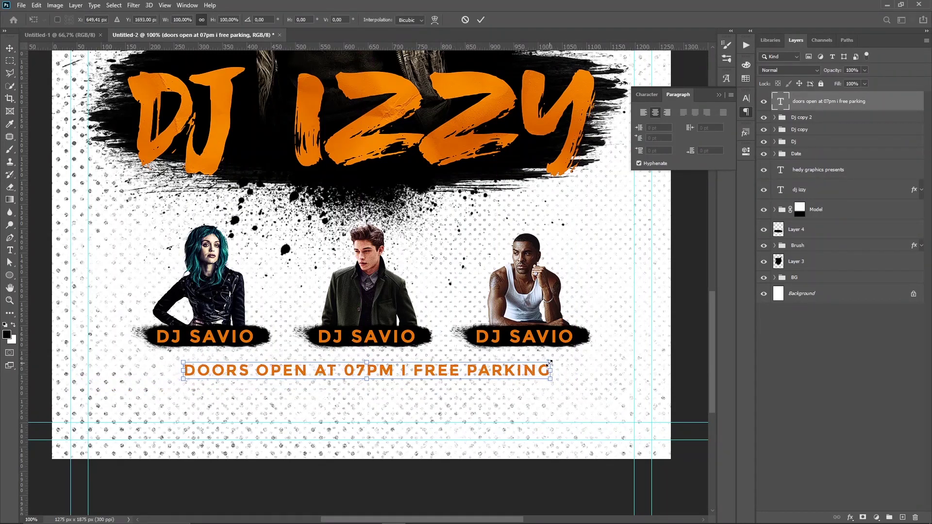
left_click_drag(550, 362, 557, 358)
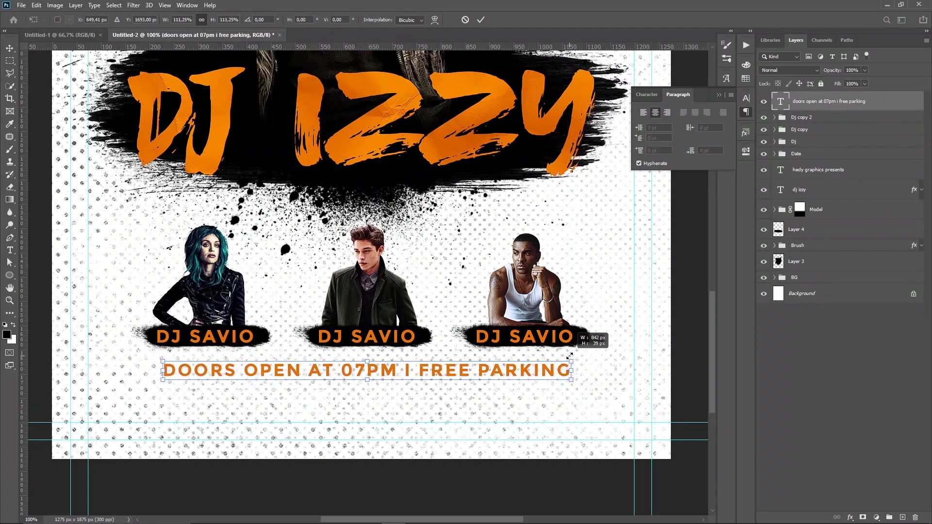
key("Return")
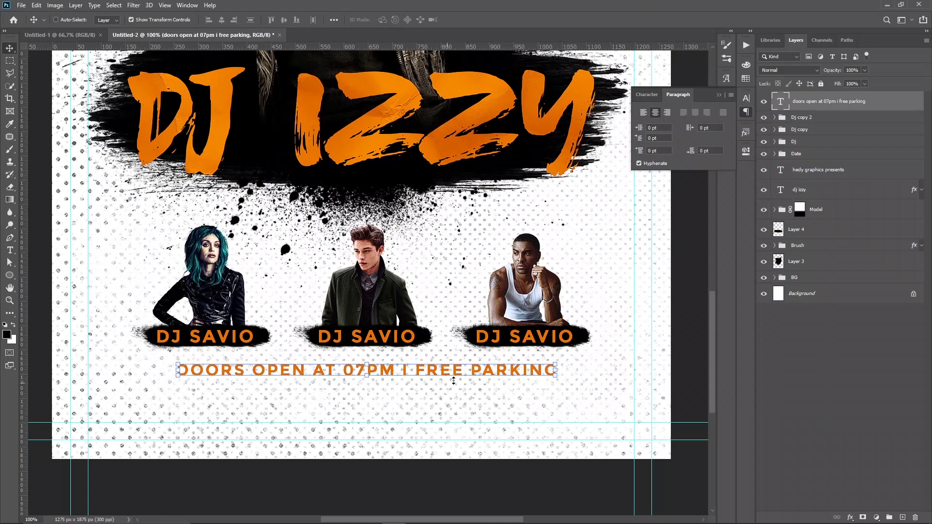
Change the doors-open text colour to black
left_click(745, 99)
left_click(713, 159)
left_click(564, 254)
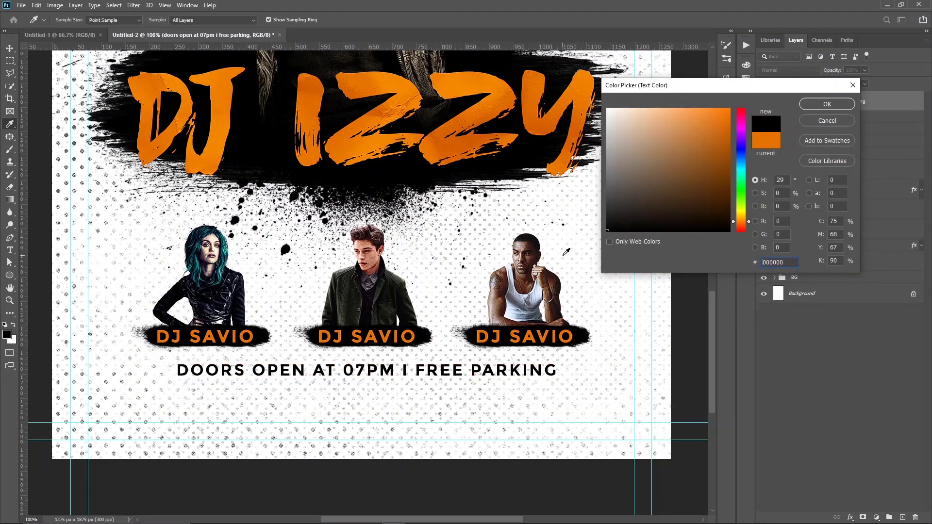
key("Return")
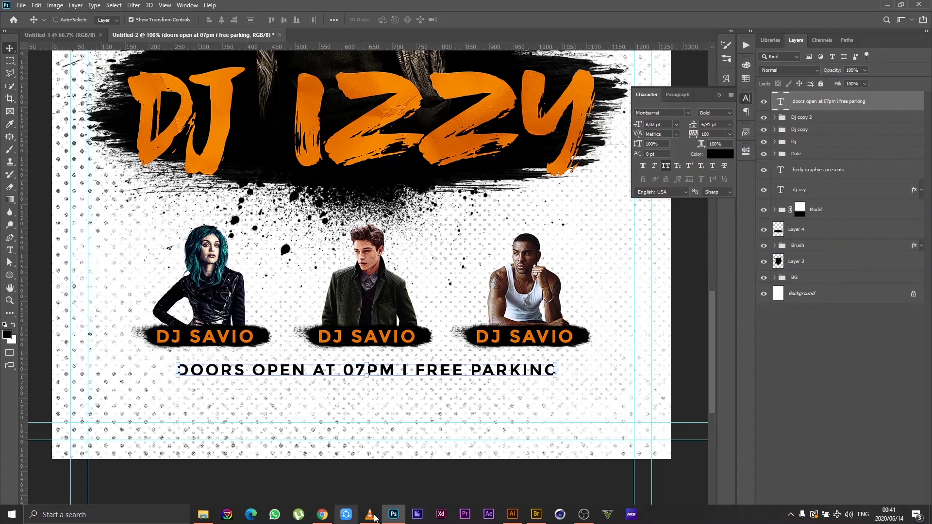
left_click(383, 494)
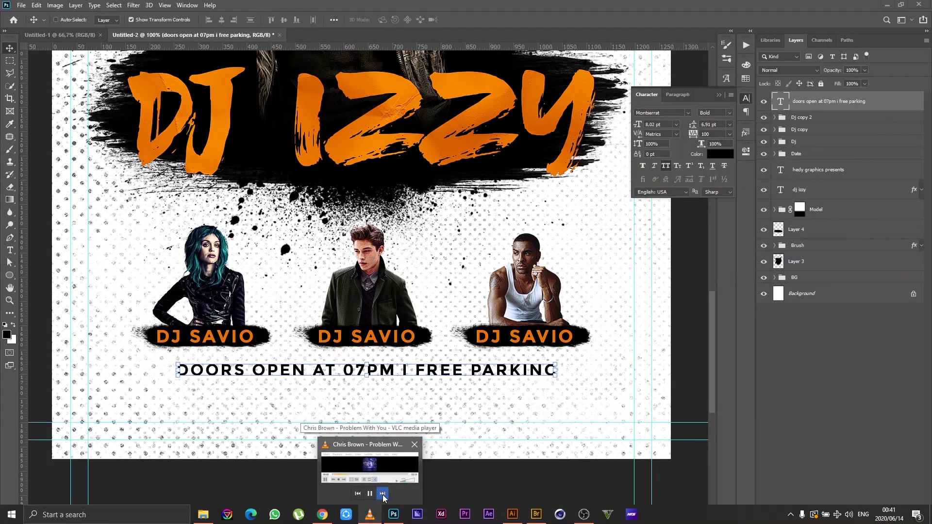
left_click(383, 495)
left_click(382, 495)
left_click(382, 495)
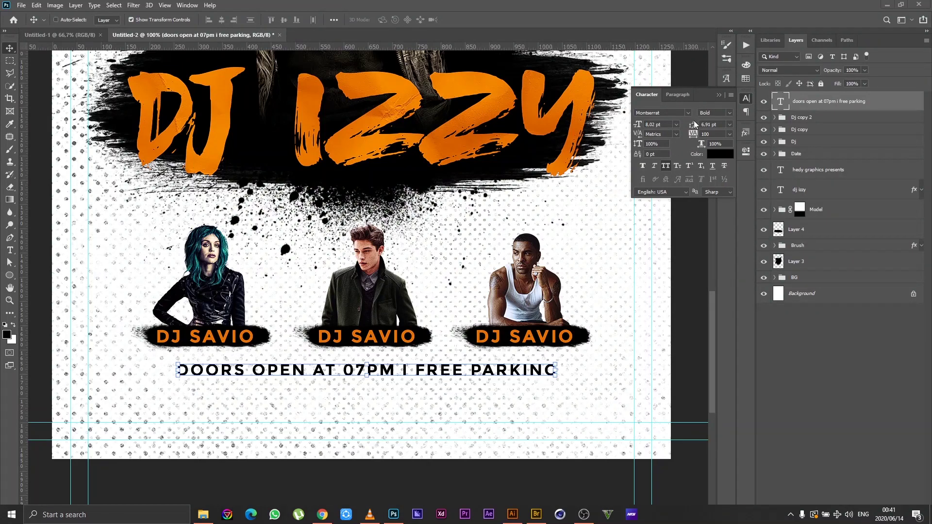
Set the line's tracking to 0 and enlarge it to about 114%
left_click(729, 135)
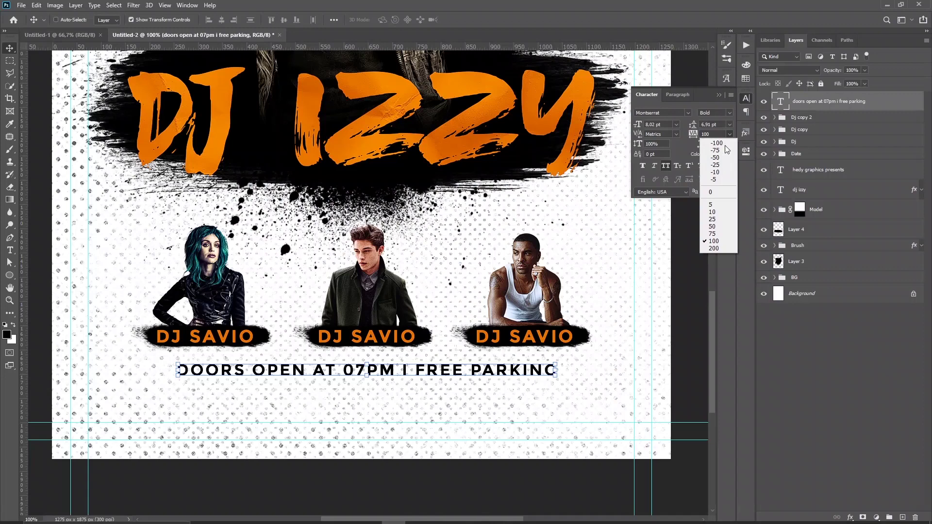
left_click(707, 194)
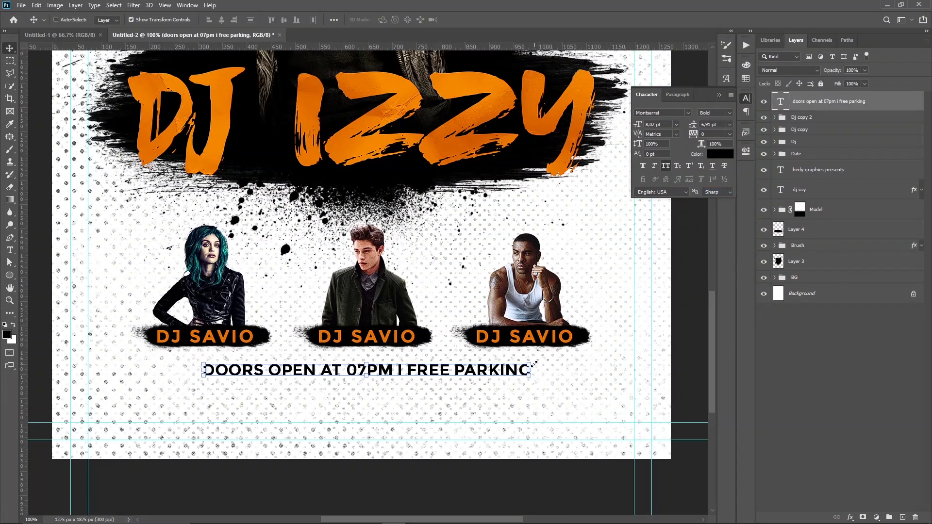
key("ctrl+t")
left_click_drag(533, 359, 557, 348)
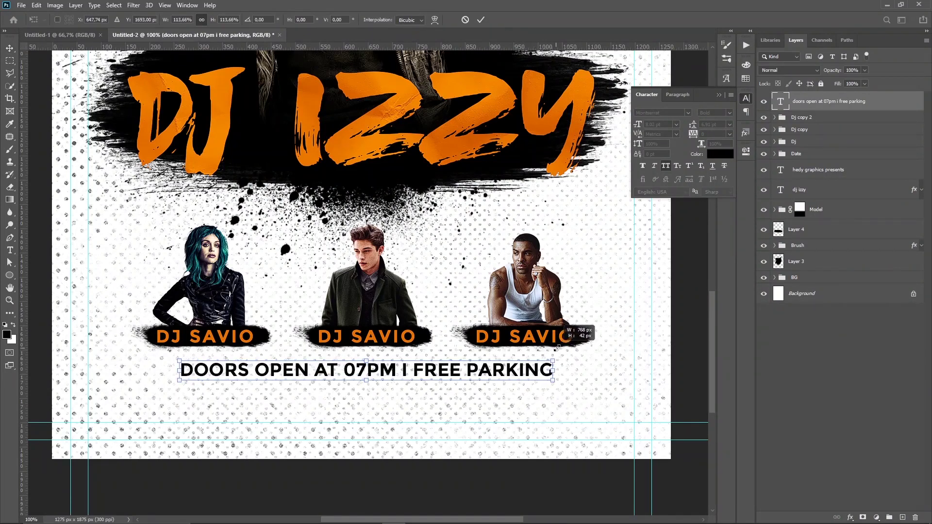
key("Return")
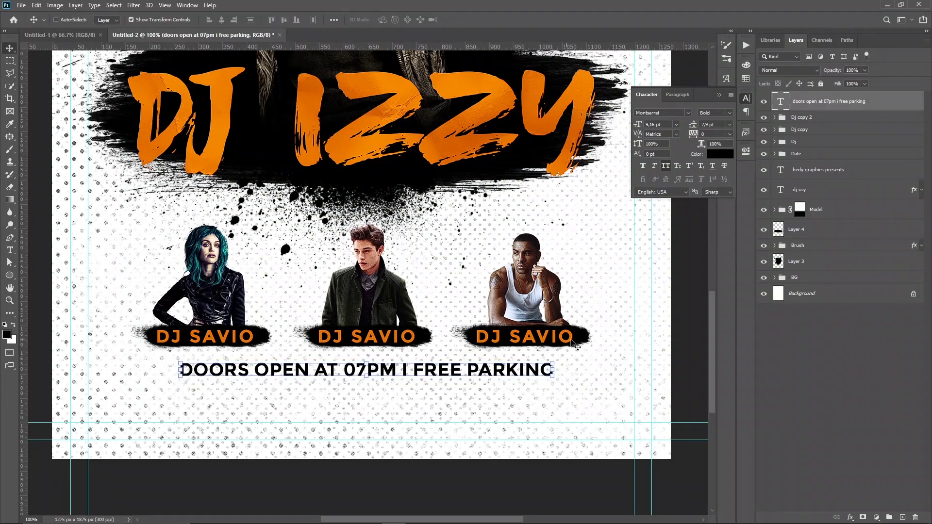
Set the line to Montserrat Medium, with 07PM in ExtraBold
left_click(729, 114)
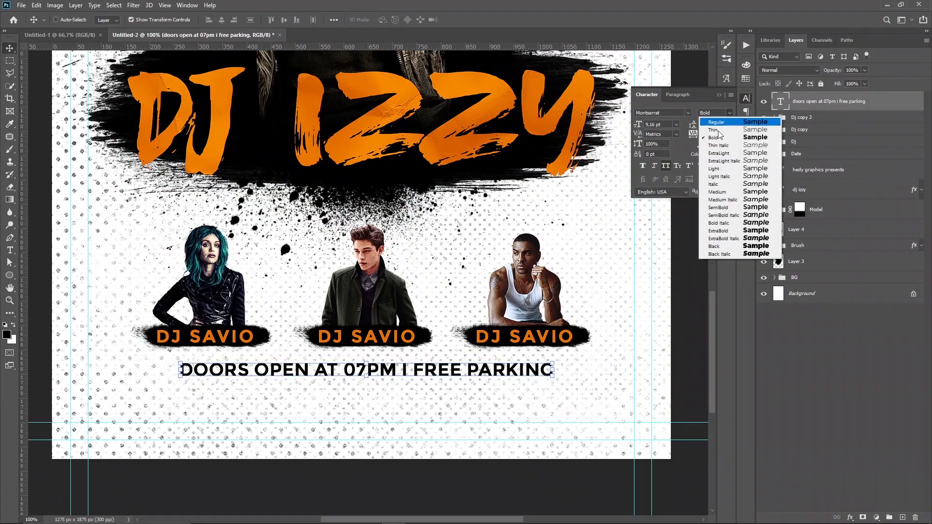
left_click(720, 192)
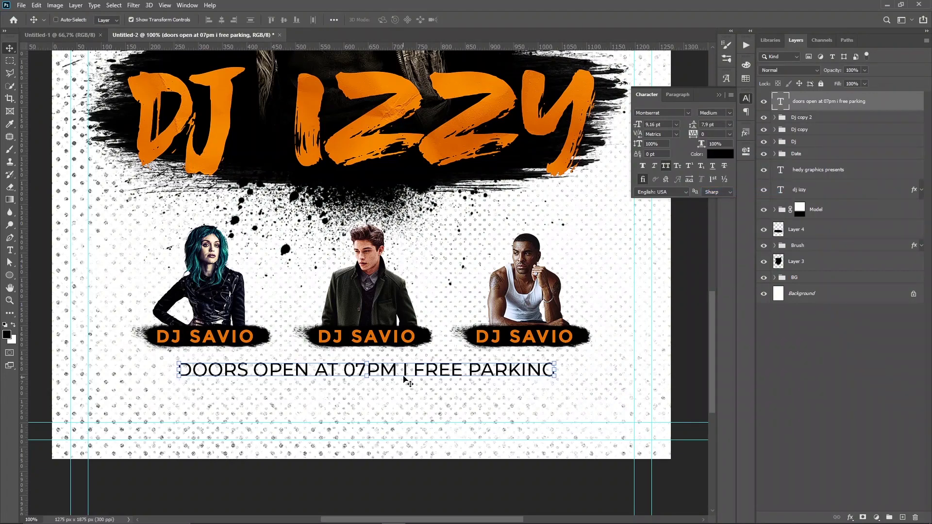
double_click(403, 370)
left_click_drag(397, 370, 343, 370)
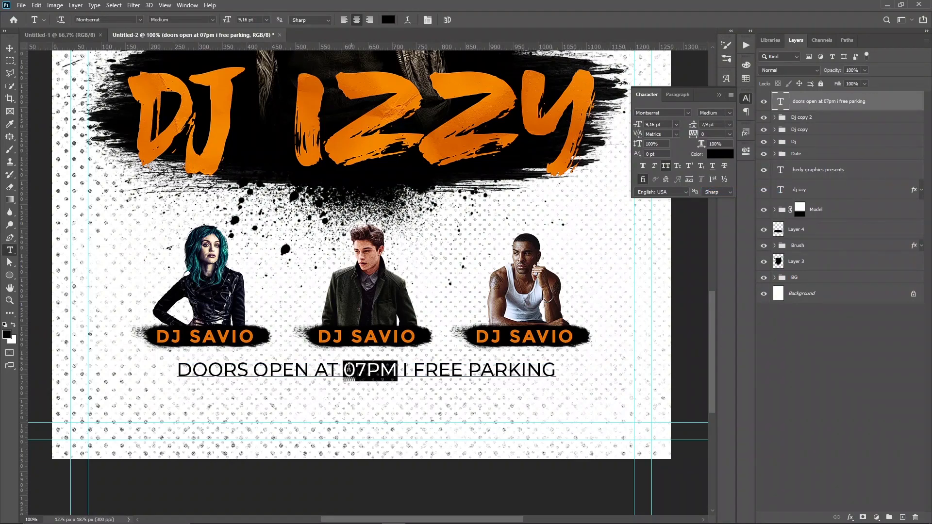
left_click(729, 113)
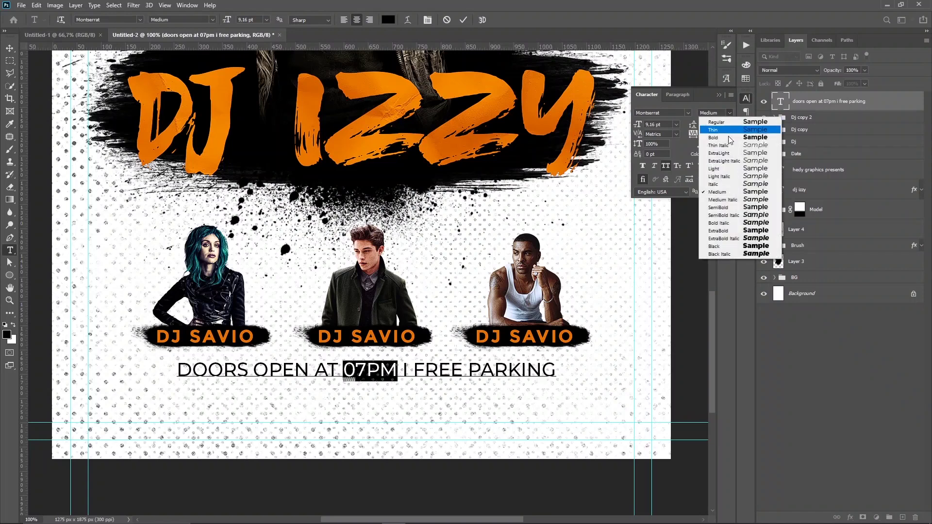
left_click(728, 227)
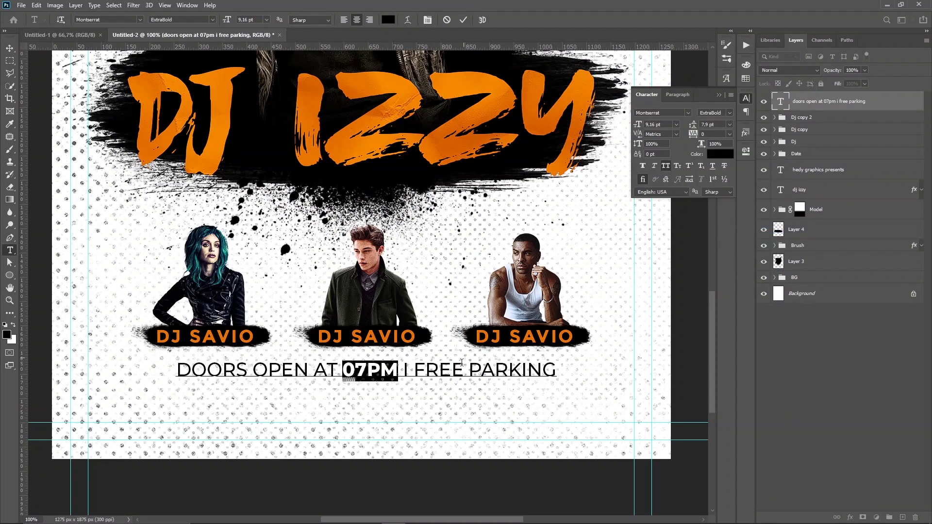
Delete the extra space after FREE and nudge the line up slightly
left_click(461, 371)
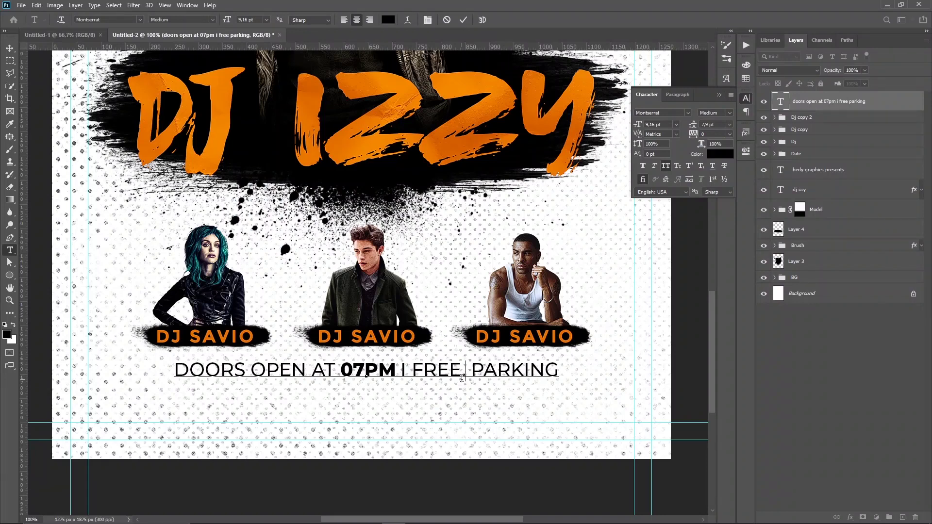
key("BackSpace")
key("ctrl+Return")
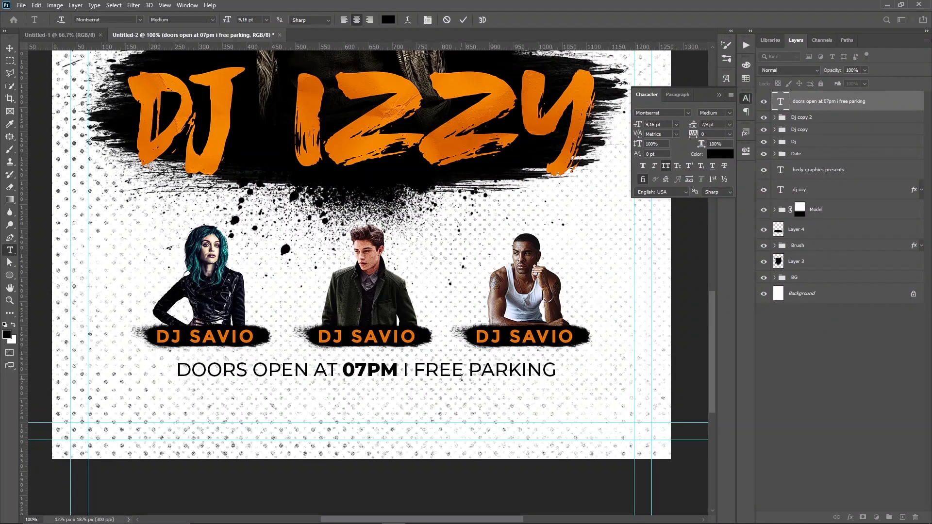
key("v")
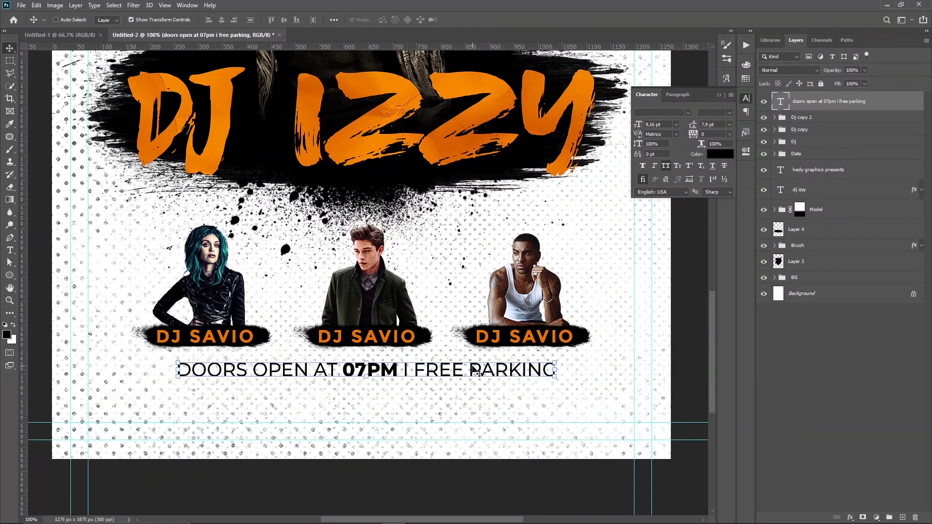
key("Up")
key("Up")
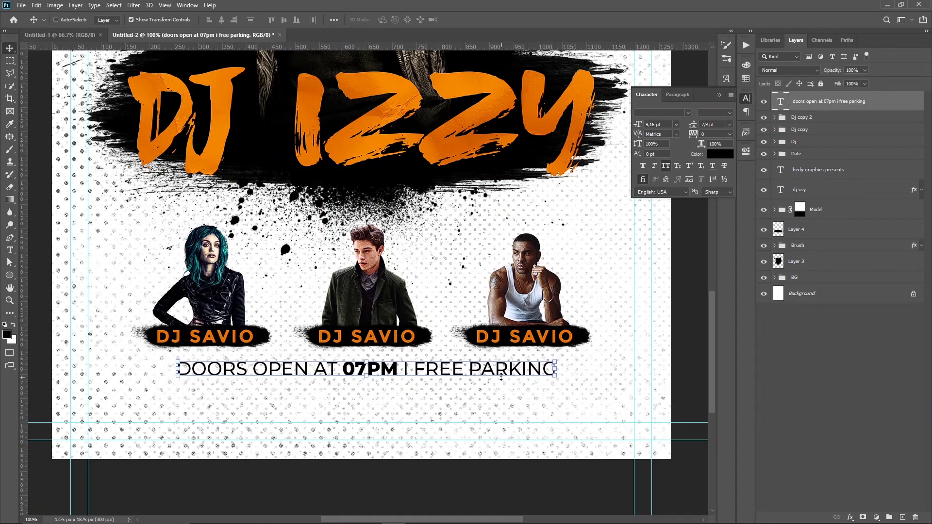
Duplicate the doors-open line just below and retype it as YOUR CLUB HERE
left_click_drag(489, 373, 489, 399)
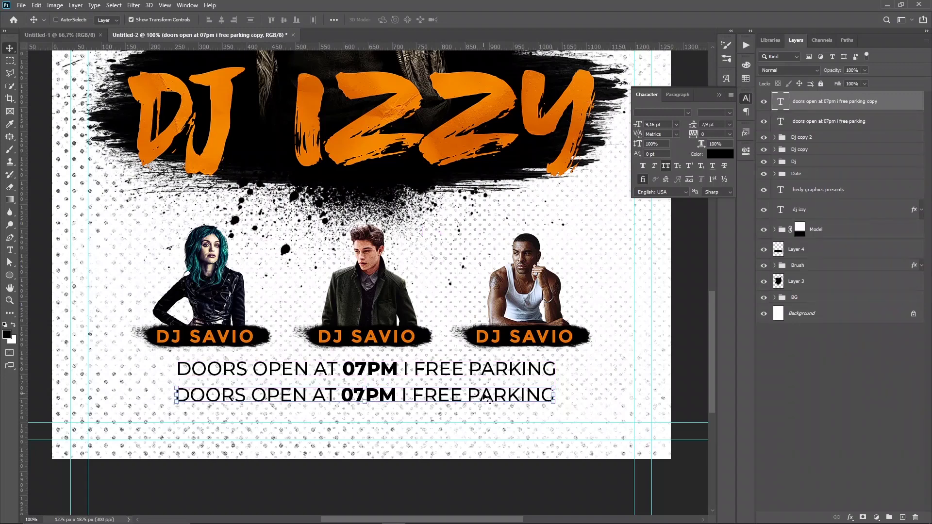
double_click(489, 399)
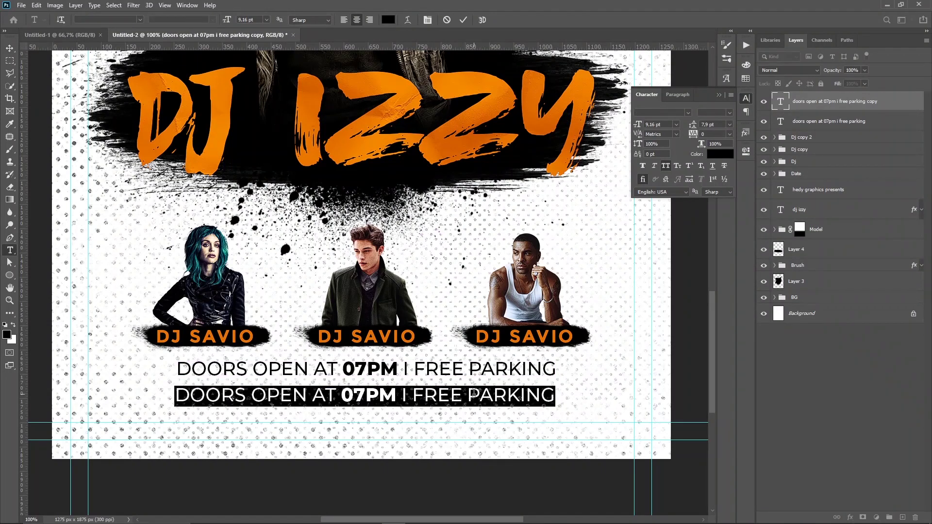
type("YOUR")
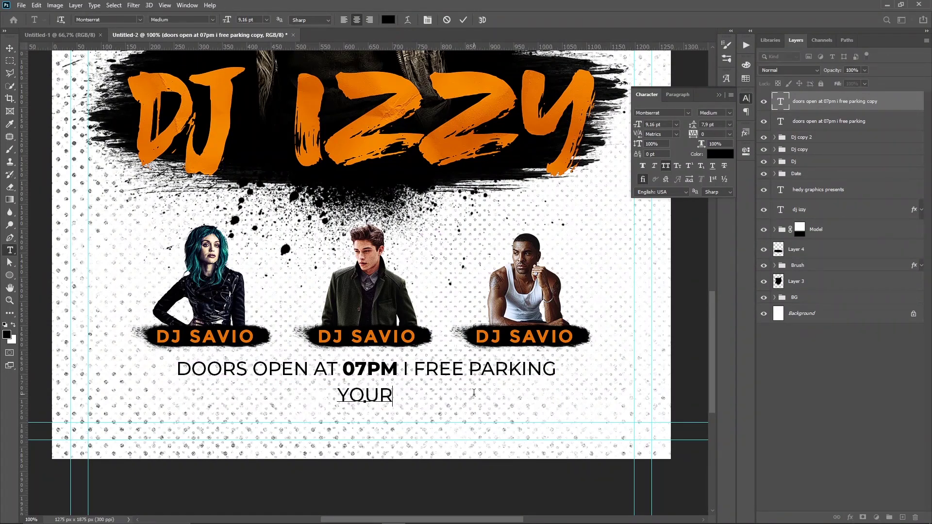
type(" CL")
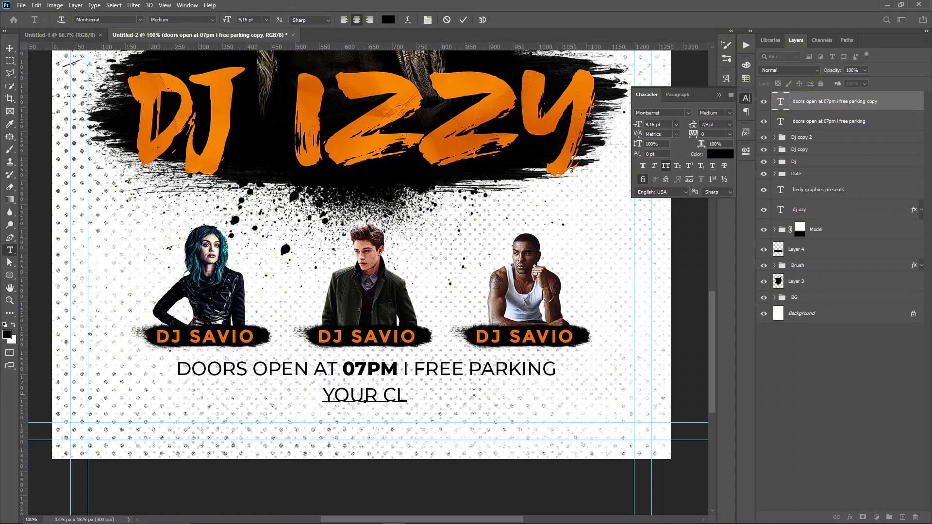
type("UB")
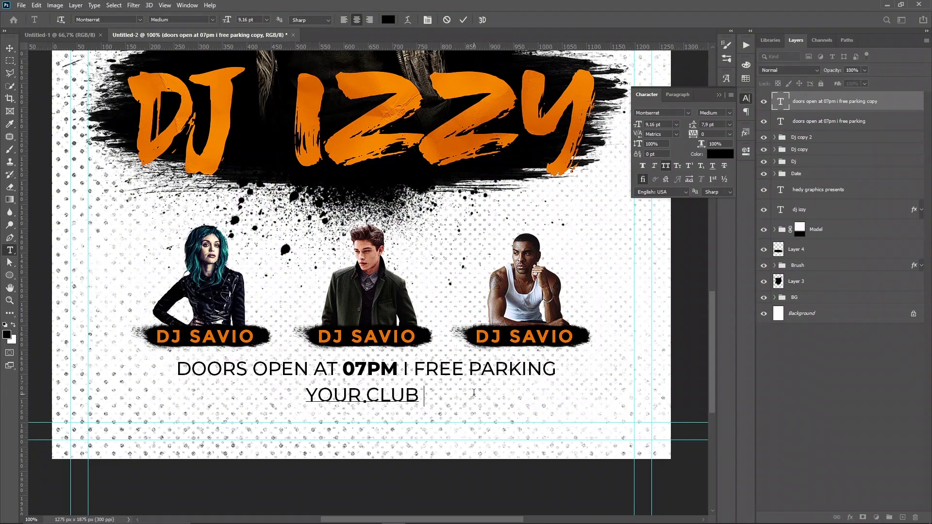
type(" HERE")
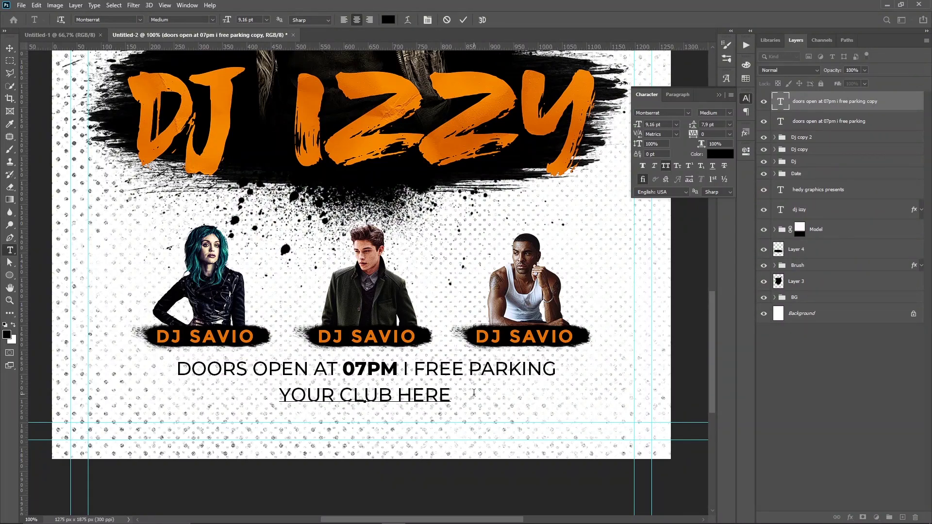
key("ctrl+Return")
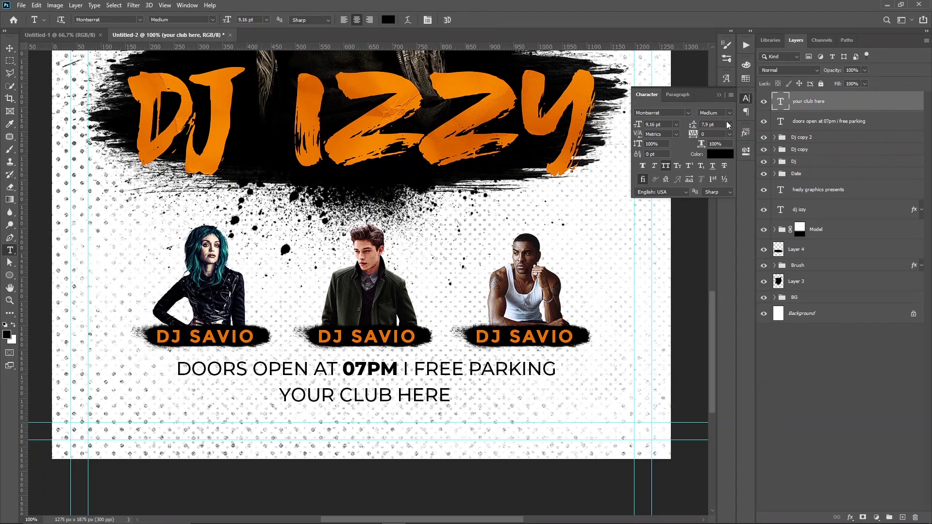
Make YOUR CLUB HERE ExtraBold and enlarge it to about 160%
left_click(729, 114)
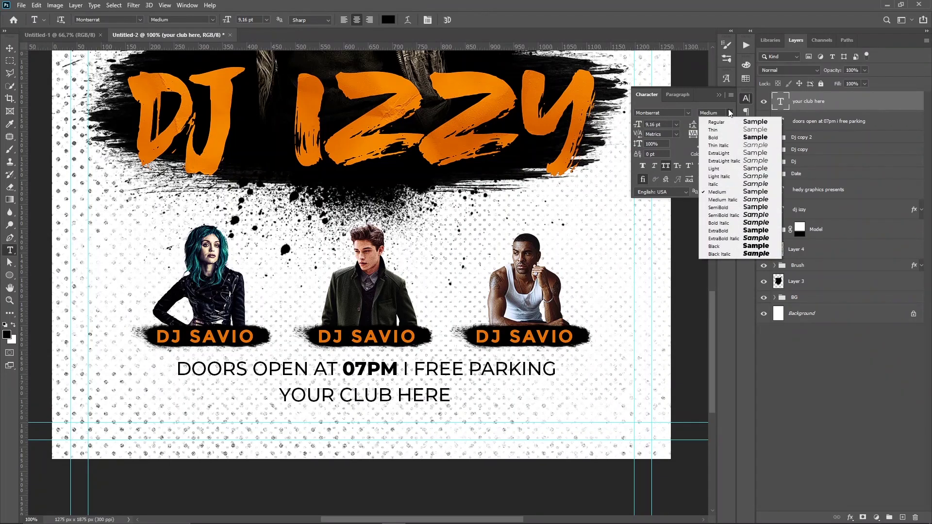
left_click(746, 231)
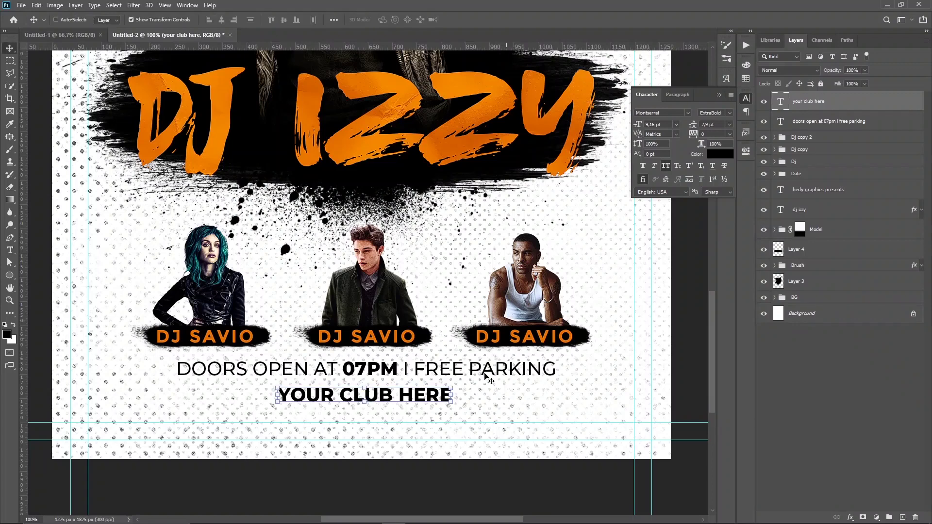
key("ctrl+t")
left_click_drag(455, 385, 506, 373)
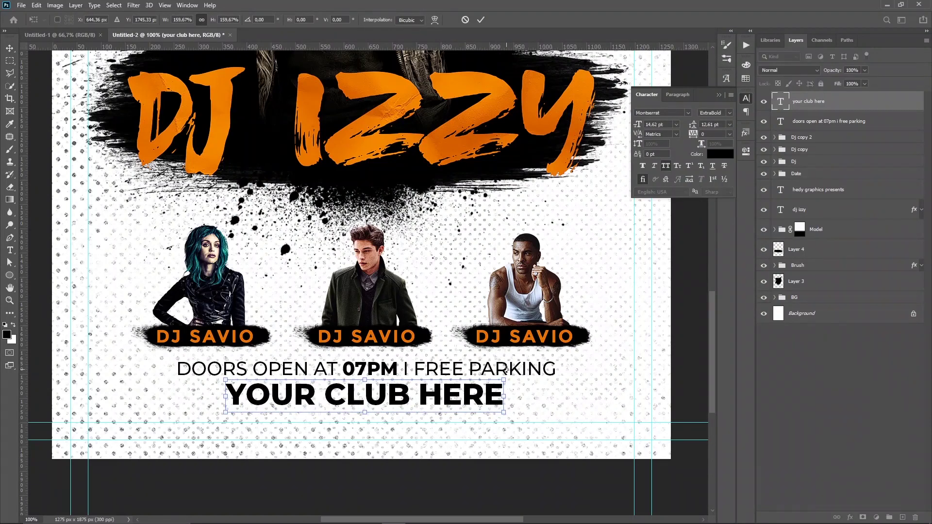
key("v")
key("Up")
key("Up")
key("Up")
key("Up")
key("Up")
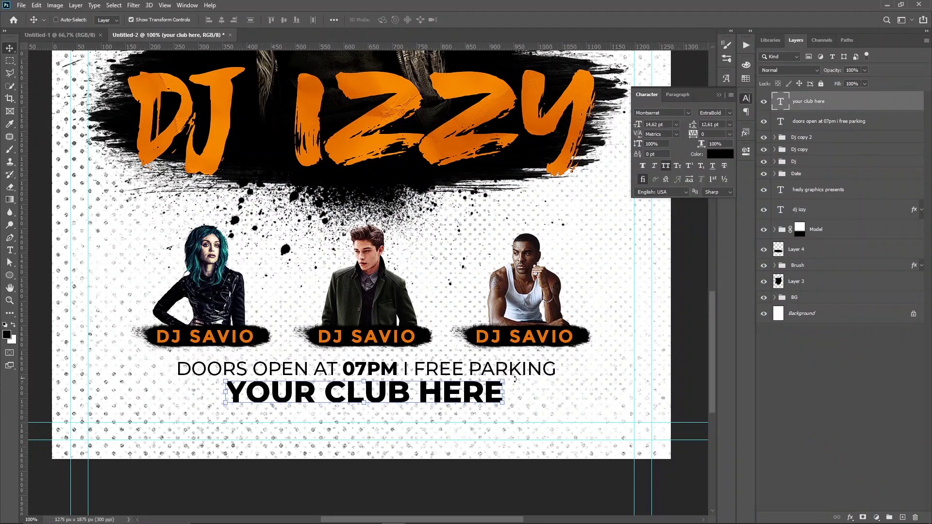
left_click(530, 377, "ctrl")
left_click_drag(531, 378, 513, 377)
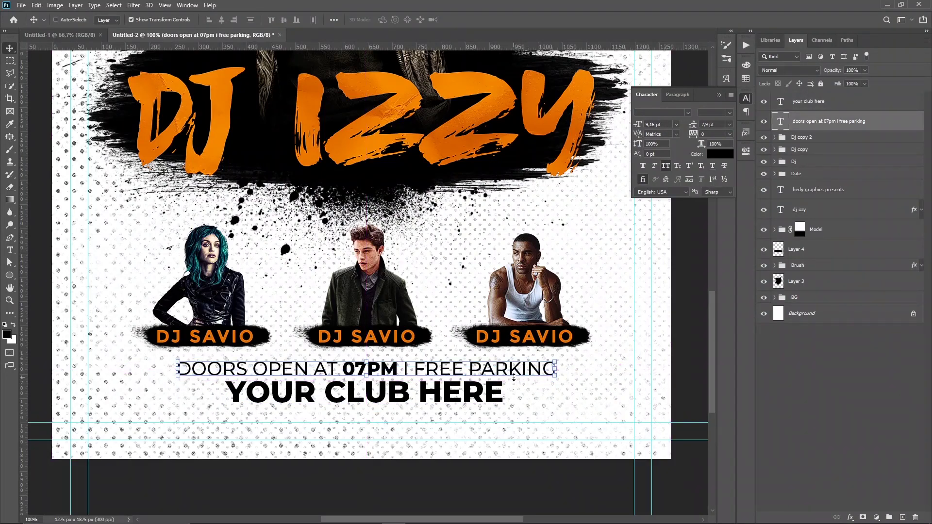
Copy the doors-open line below YOUR CLUB HERE and retype it as the venue's street address
left_click_drag(513, 377, 516, 418, "alt")
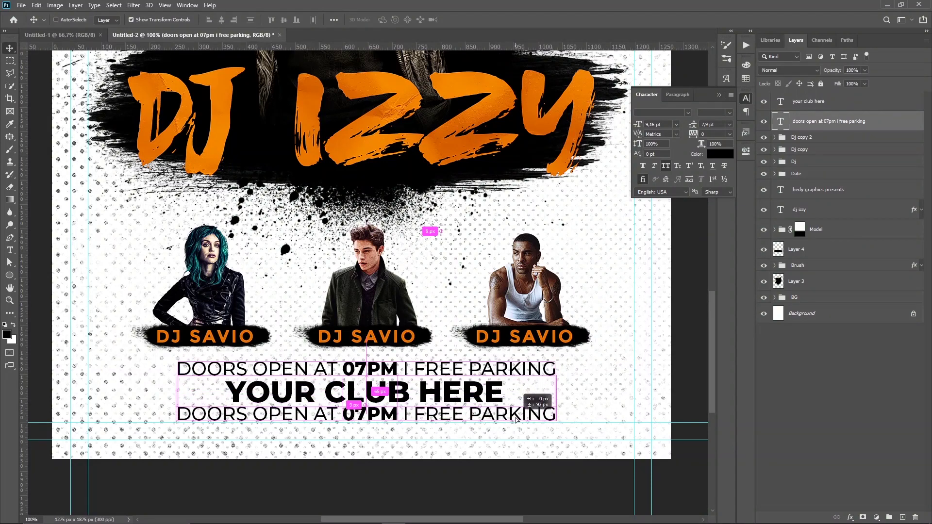
double_click(515, 417)
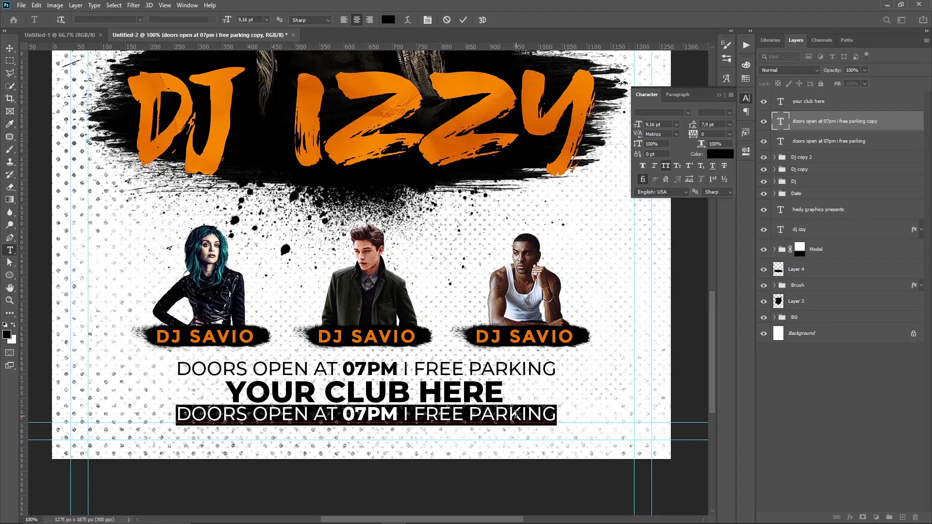
type("12")
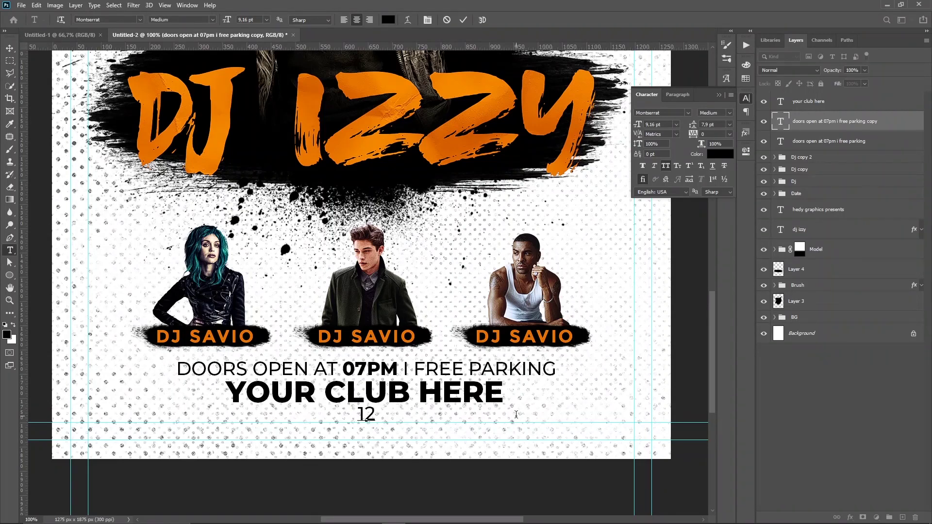
type("3")
type(" CHABA")
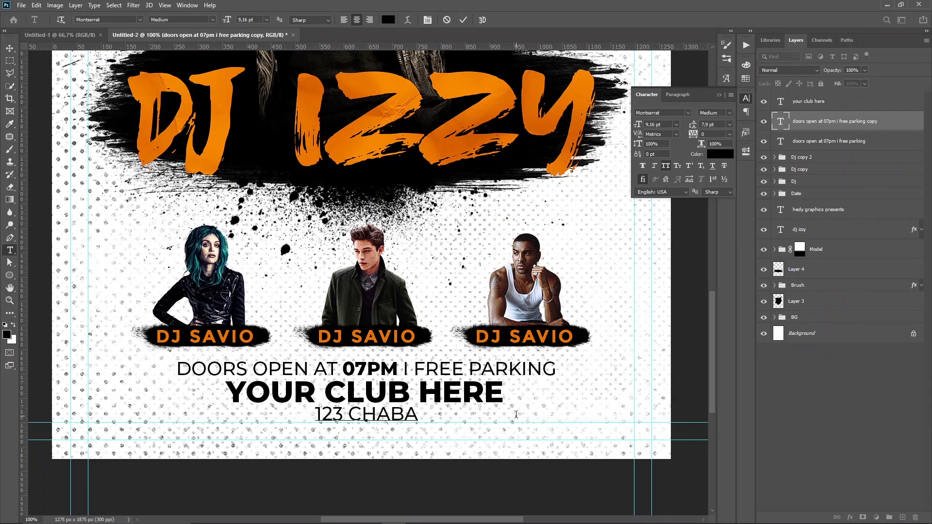
type("NE ")
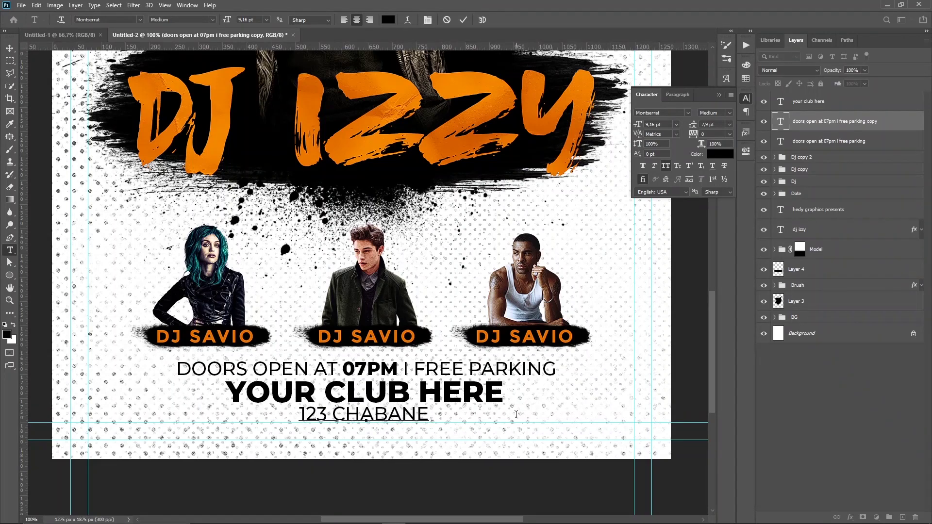
type("AVENUE")
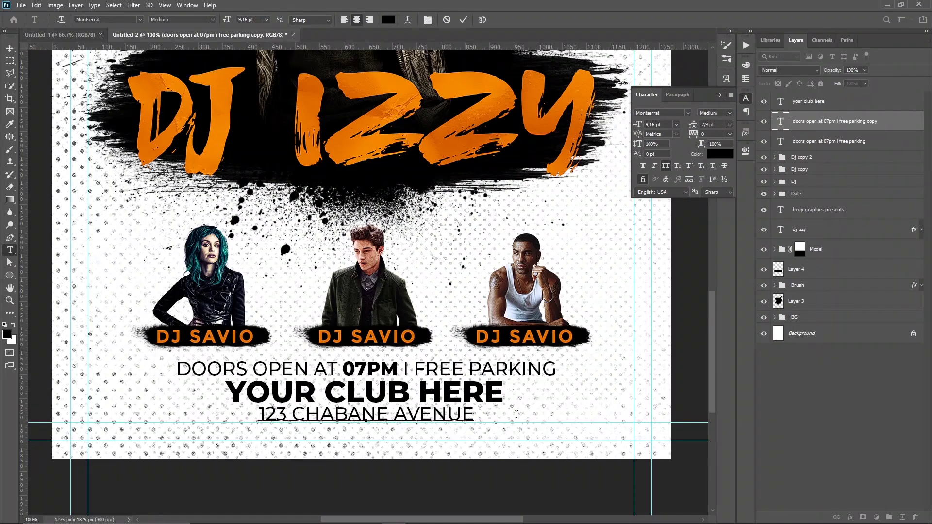
type(" , ")
type("MI")
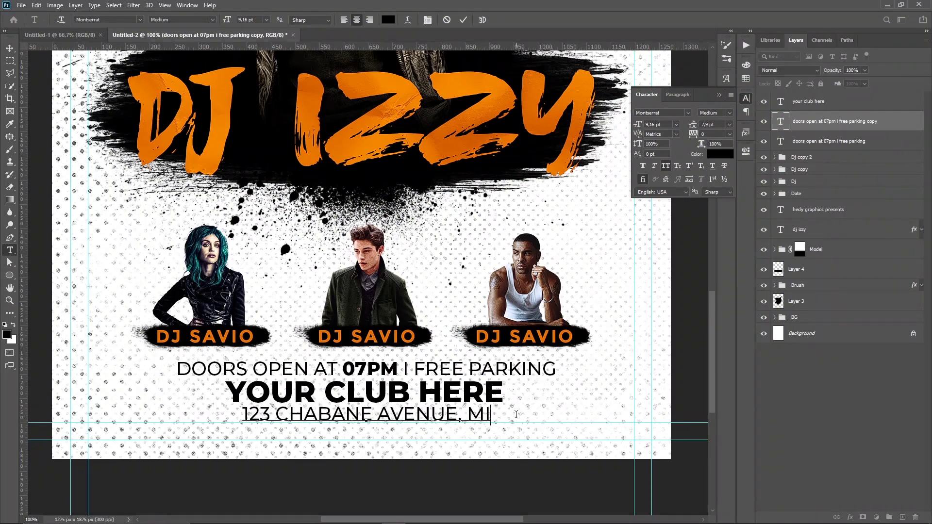
key("BackSpace")
key("BackSpace")
type("NE")
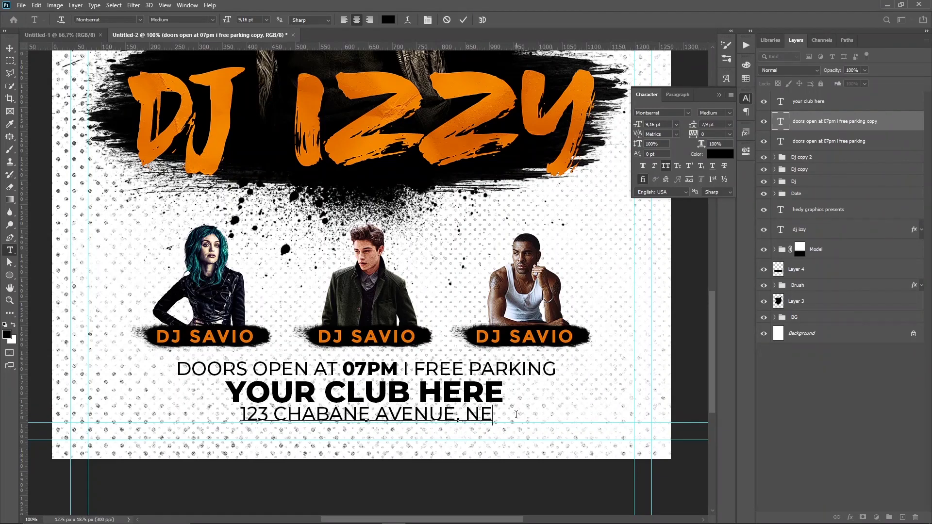
type("W Y")
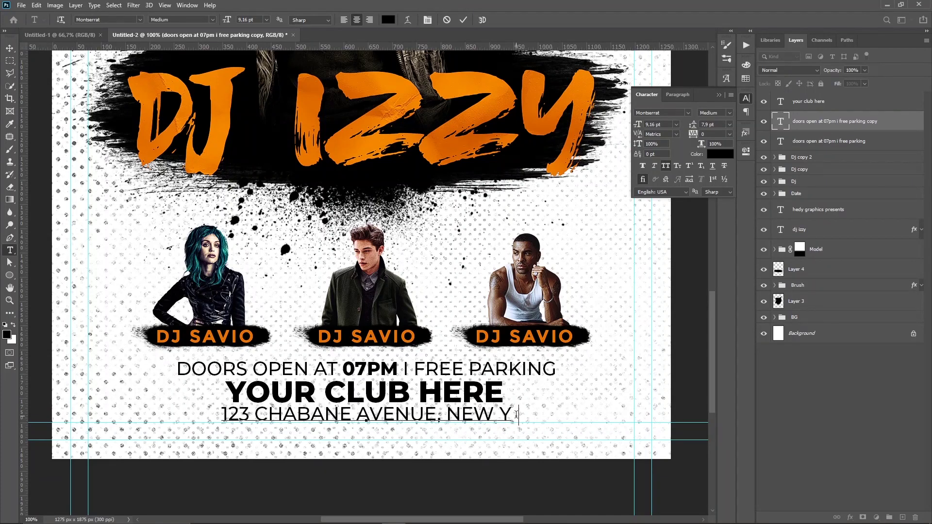
type("ORK")
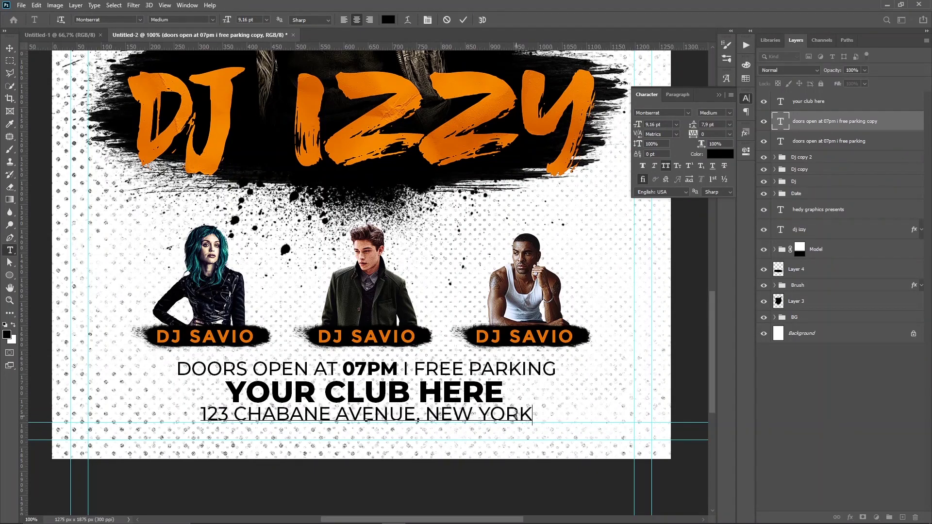
key("ctrl+Return")
Shrink the address line to about 60% of its size
key("v")
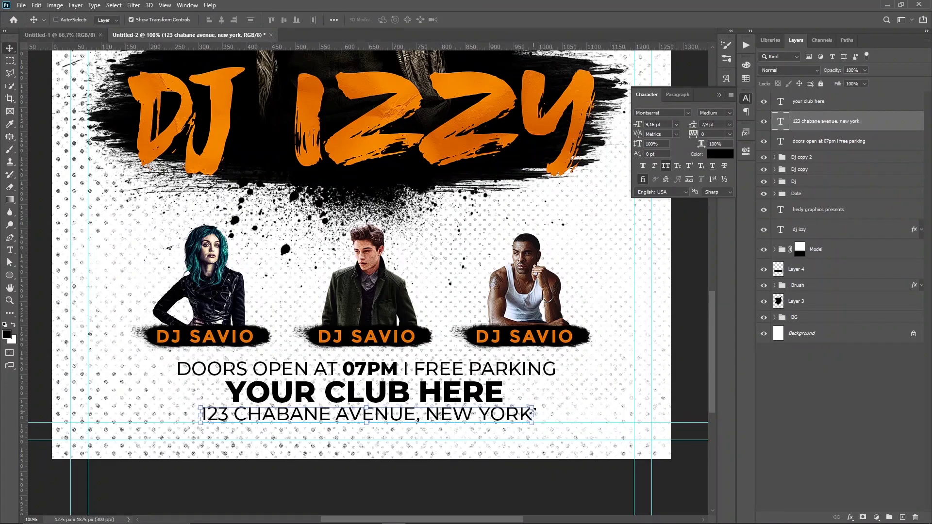
left_click(532, 406)
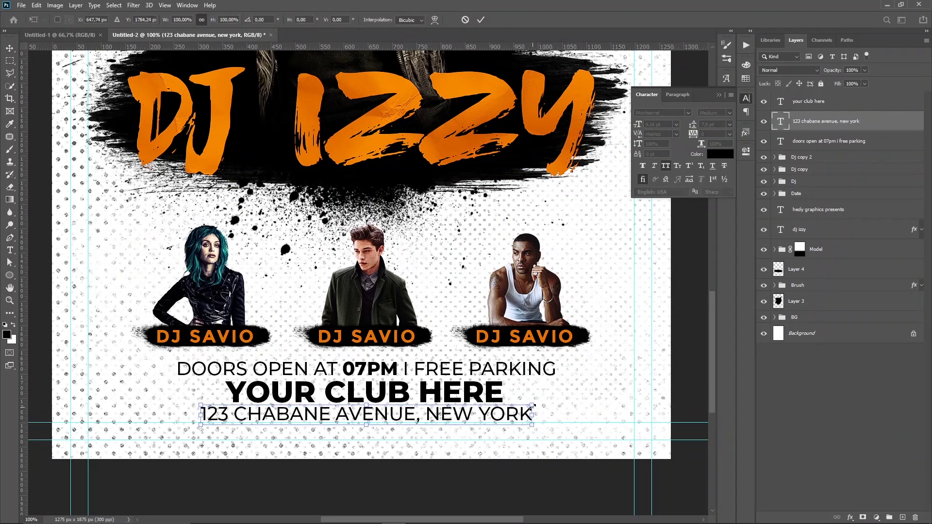
left_click_drag(532, 403, 466, 410)
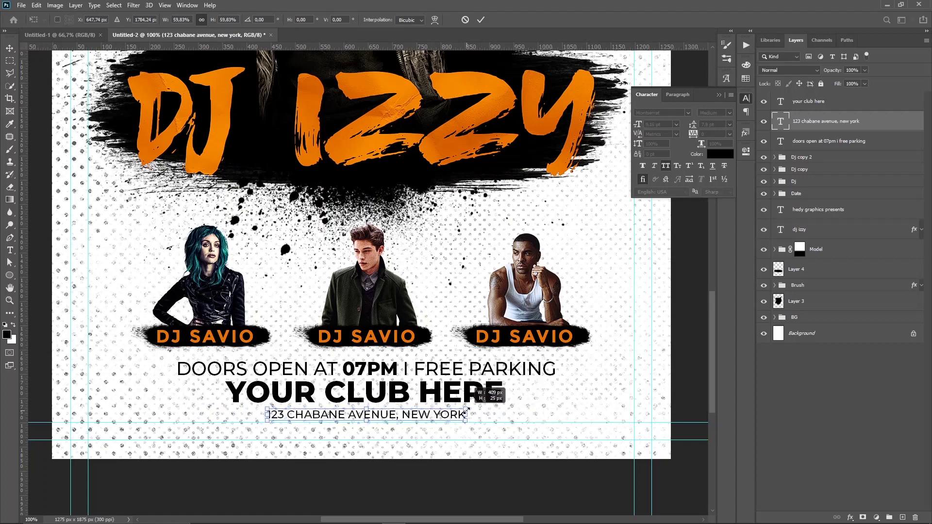
key("Return")
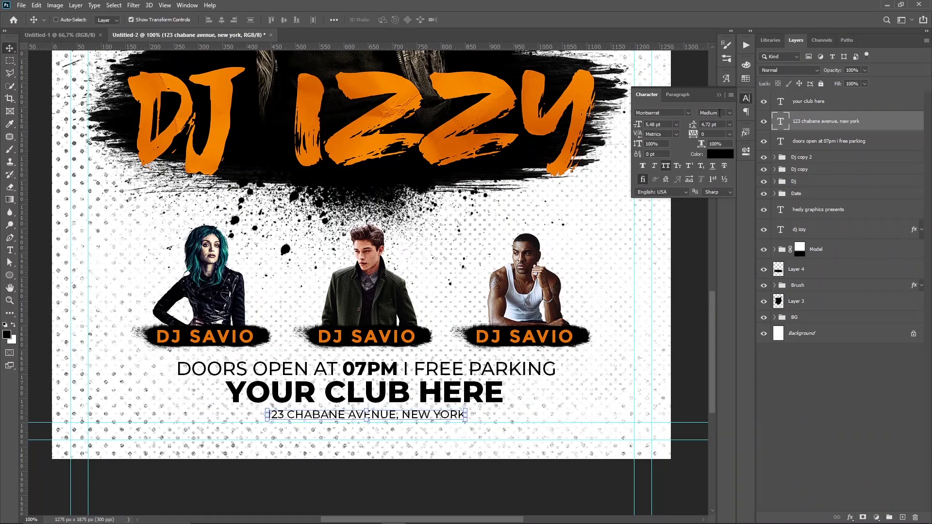
Make the address ExtraBold with tracking 200 and enlarge it slightly
left_click(729, 112)
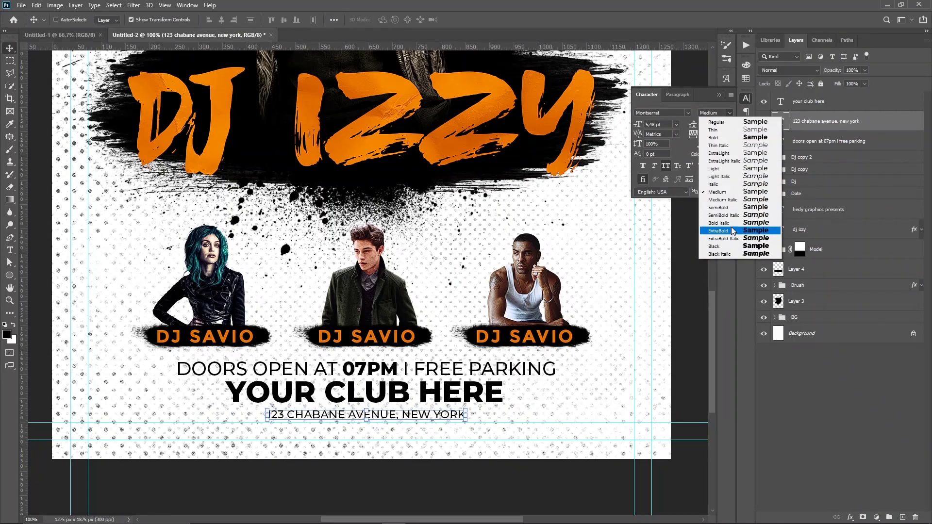
left_click(701, 229)
left_click(727, 136)
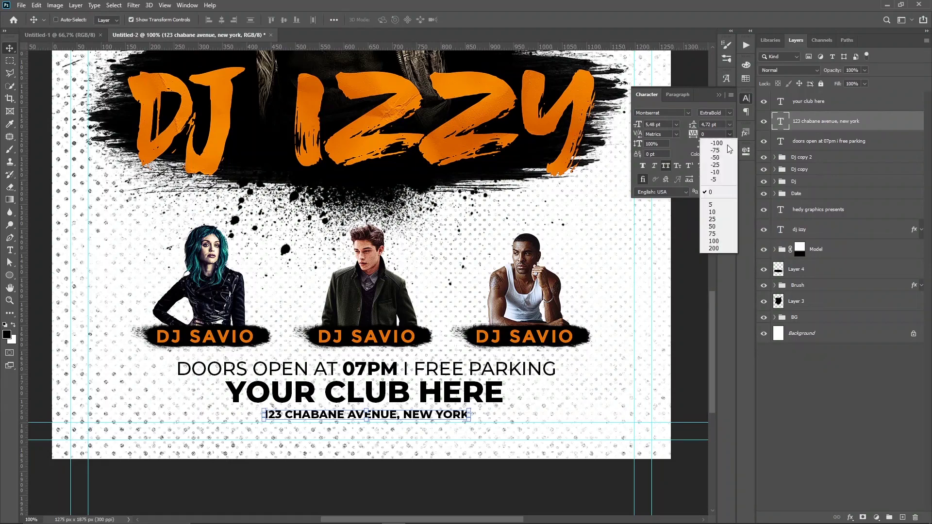
left_click(727, 135)
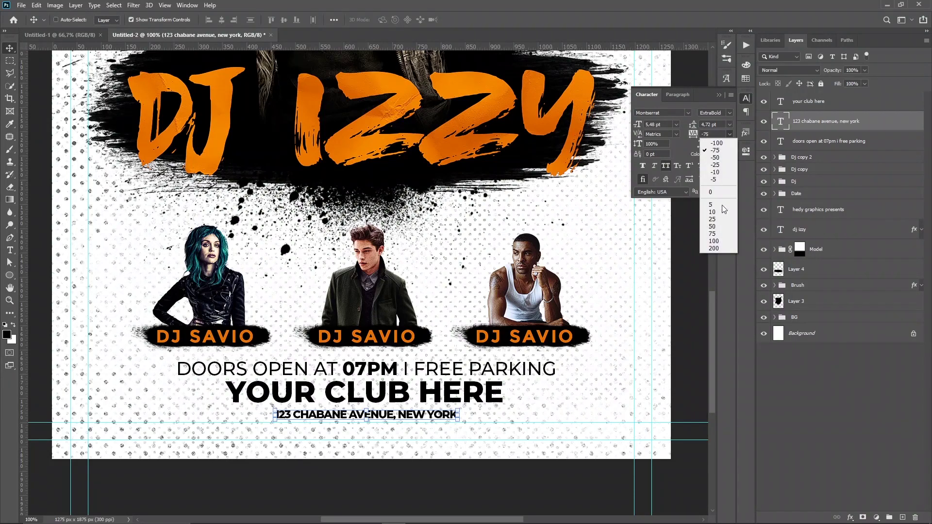
left_click(720, 247)
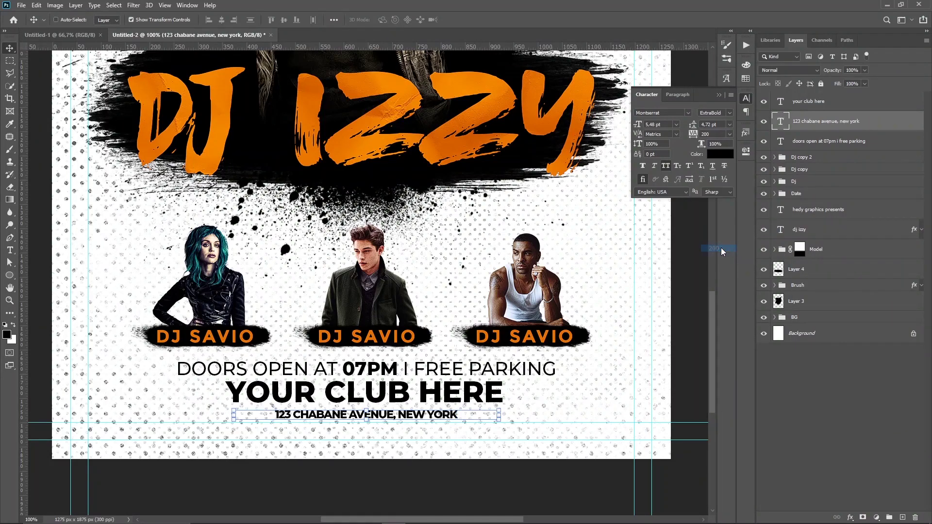
left_click(500, 413)
left_click_drag(500, 409, 507, 406)
key("Return")
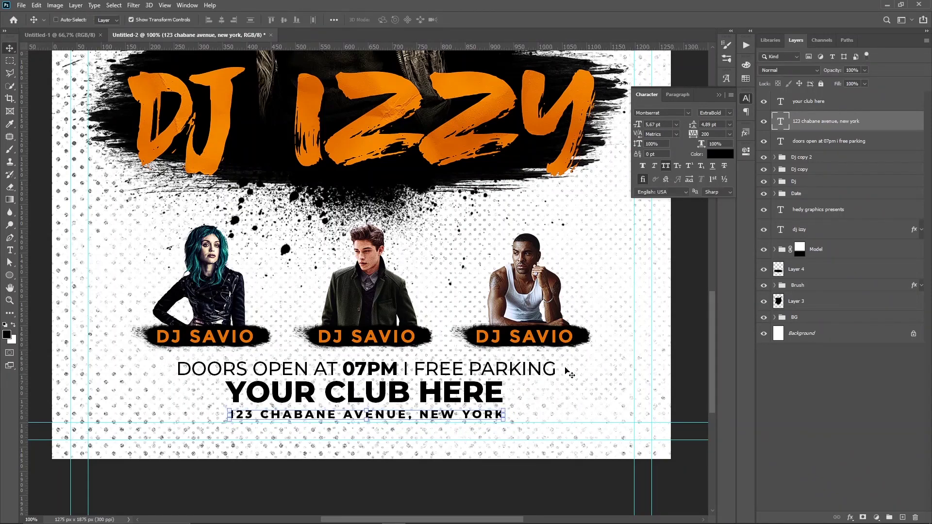
Centre-align the three bottom text lines, raise them 8 px and enlarge them about 103%
left_click(826, 143)
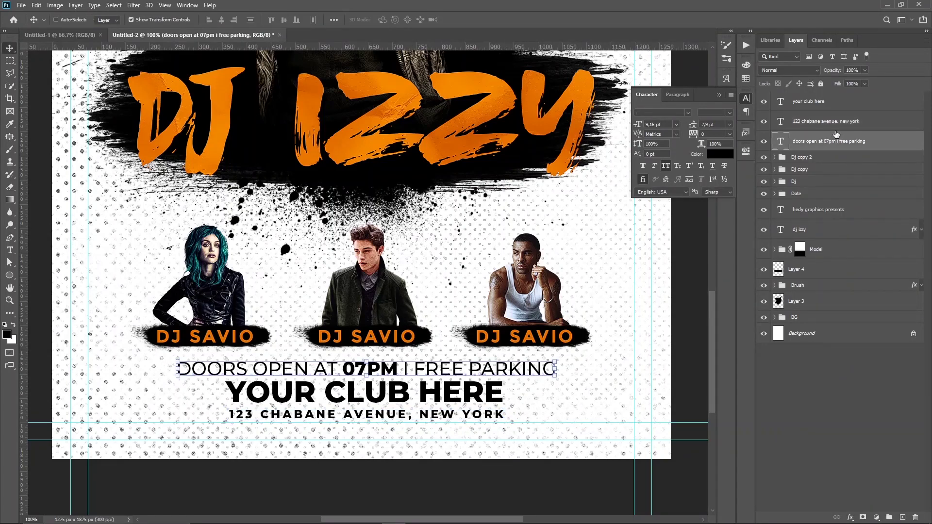
left_click(837, 102, "shift")
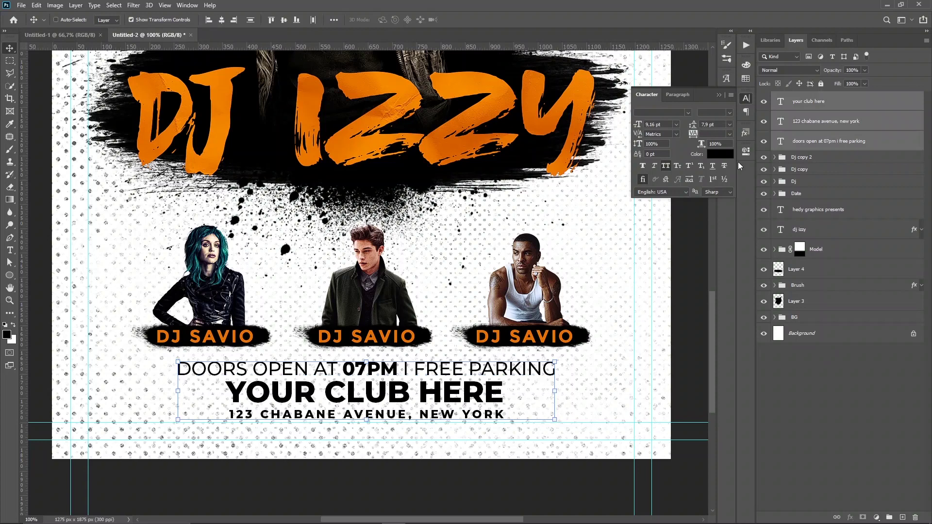
left_click(222, 21)
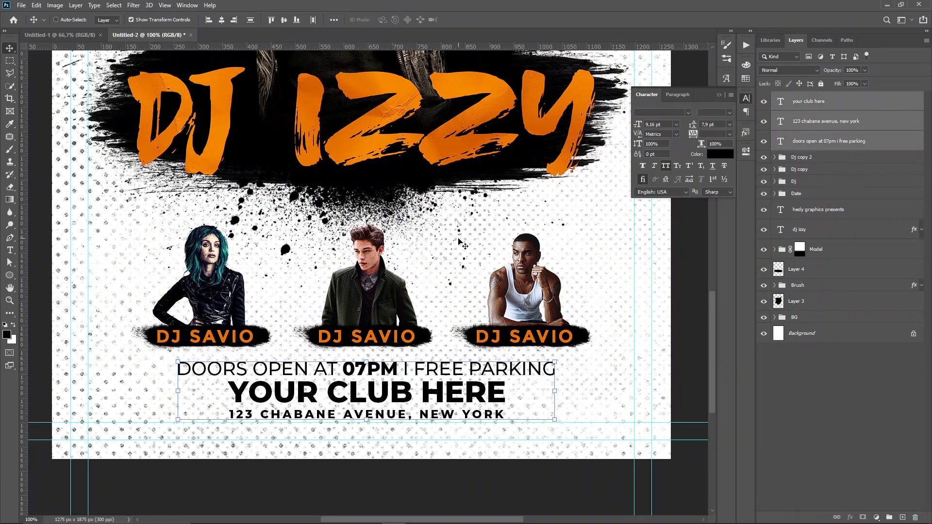
left_click_drag(459, 242, 459, 238)
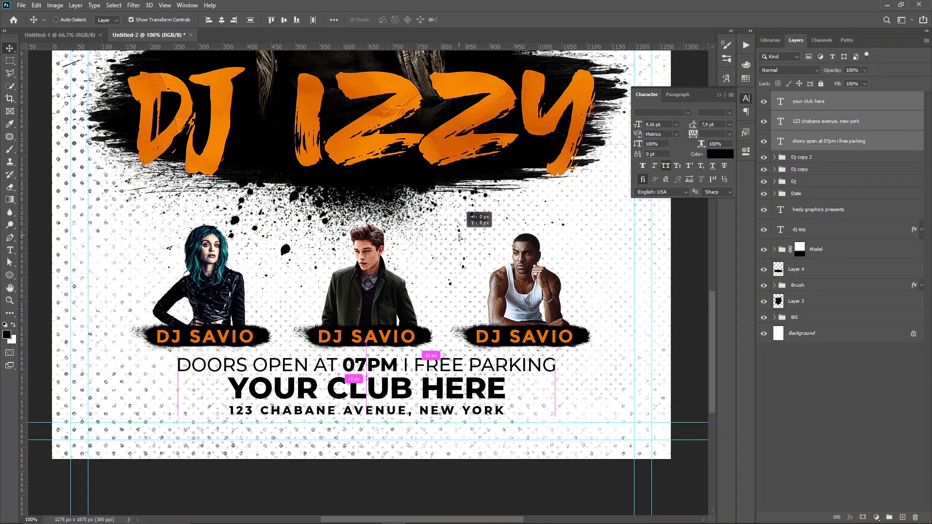
key("ctrl+t")
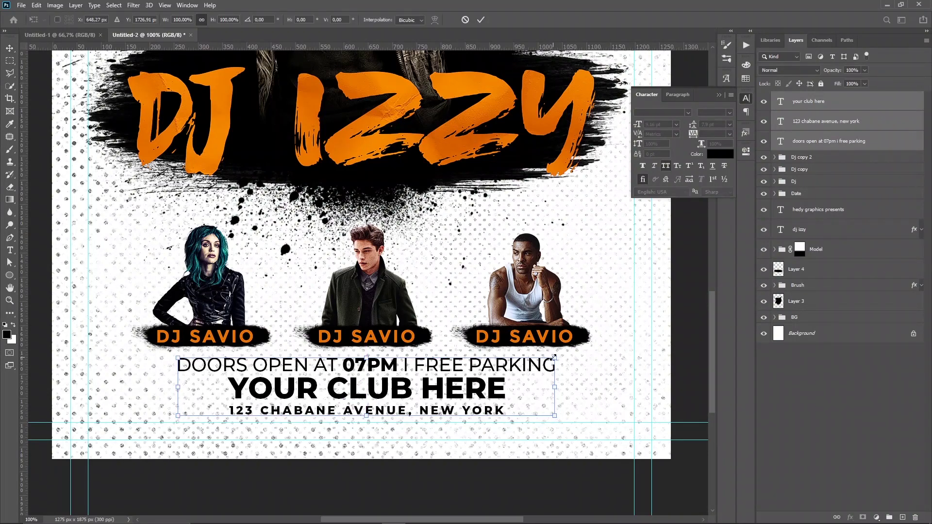
left_click_drag(554, 356, 557, 353)
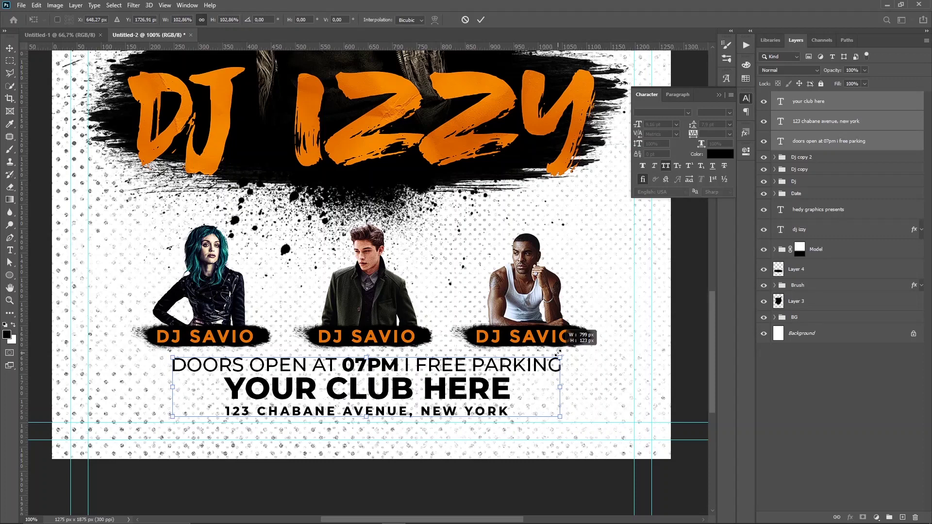
key("Return")
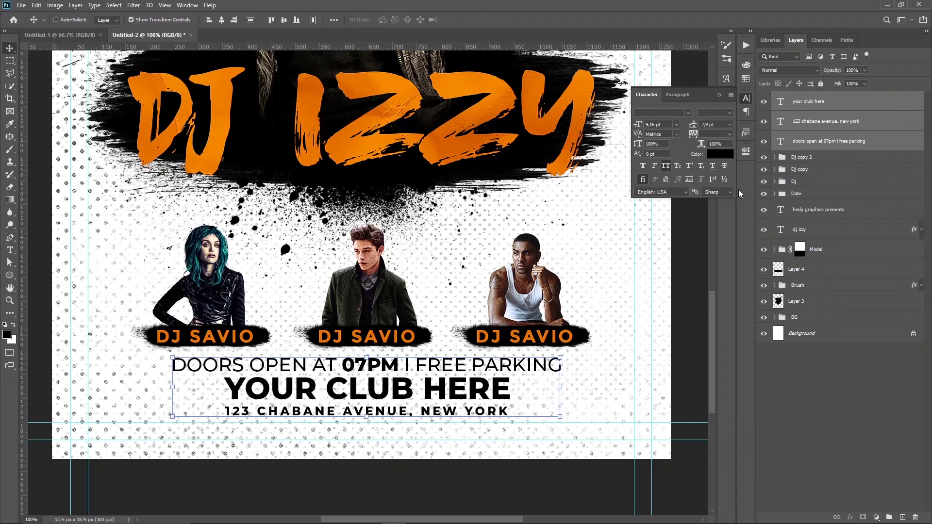
left_click(823, 103)
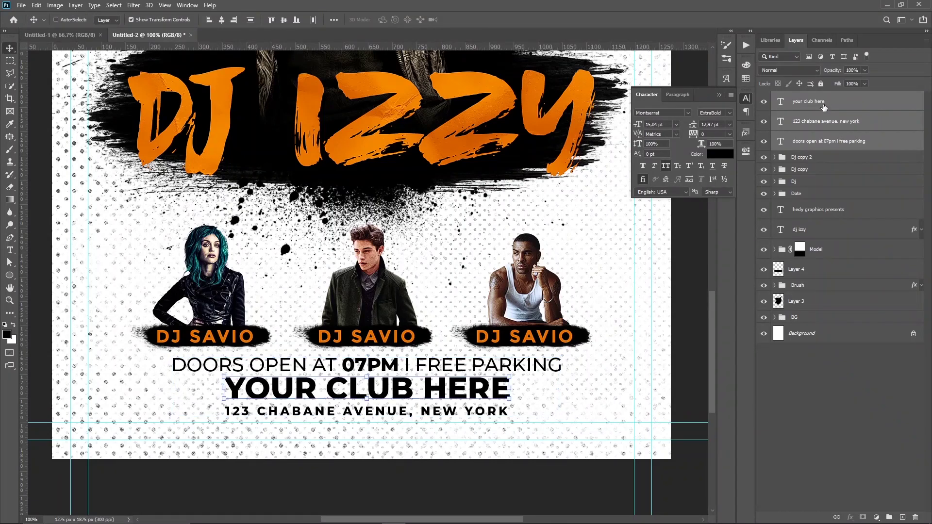
Colour YOUR CLUB HERE orange (e57400), sampled from the DJ IZZY title
left_click(719, 155)
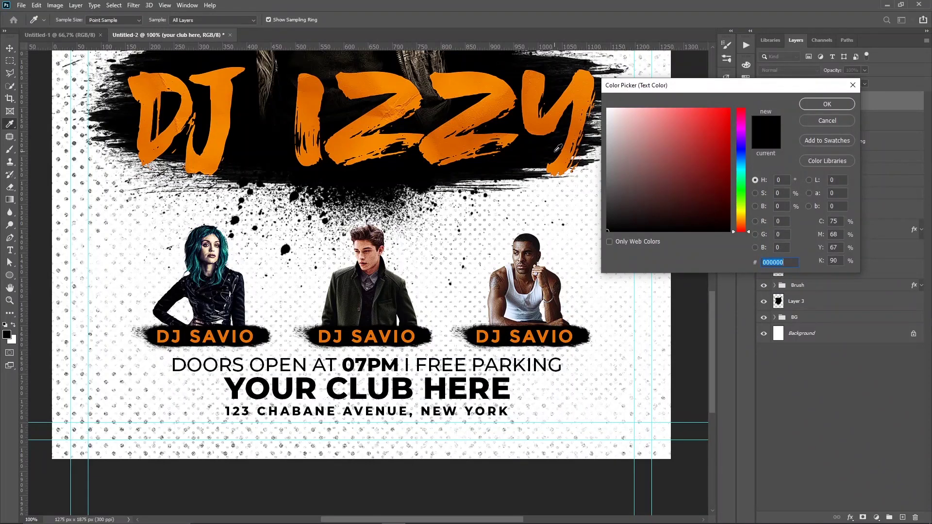
left_click(539, 80)
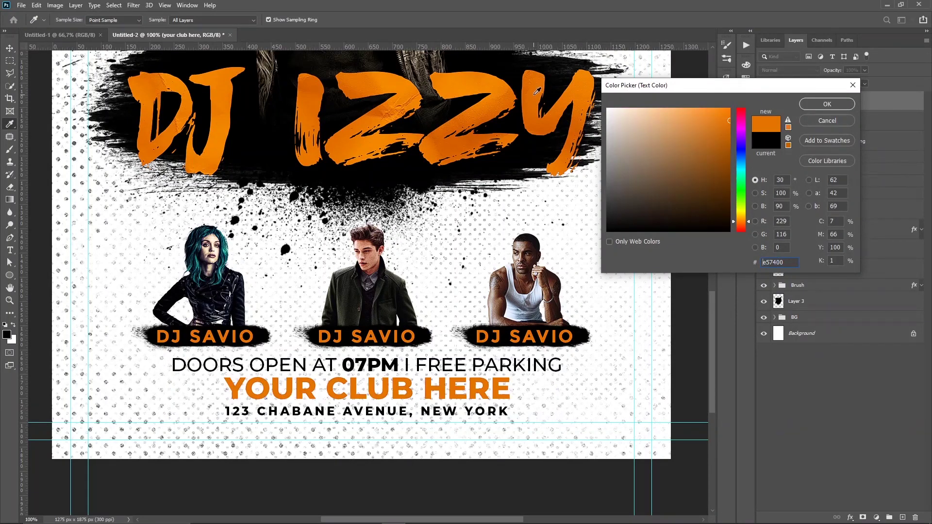
key("Return")
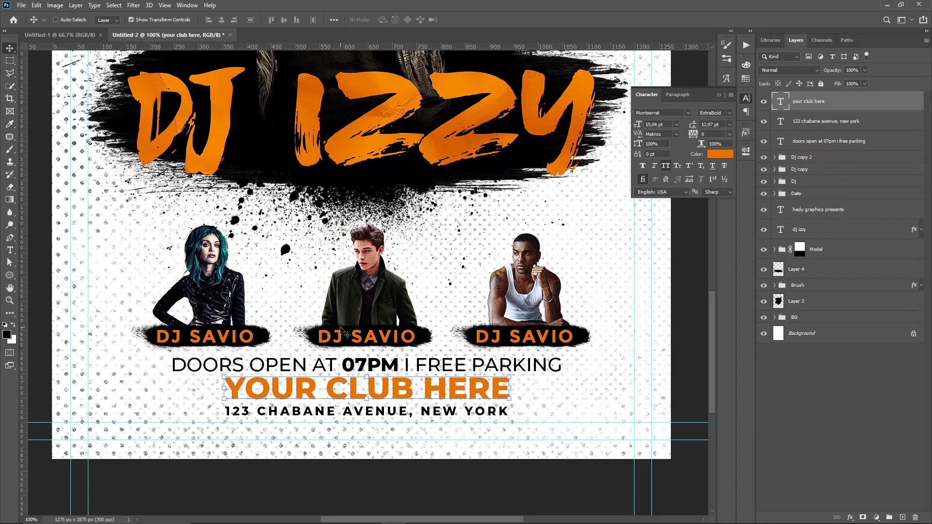
Change the first DJ label's name to MARYA and the third to CHAGO
key("t")
left_click_drag(254, 336, 194, 338)
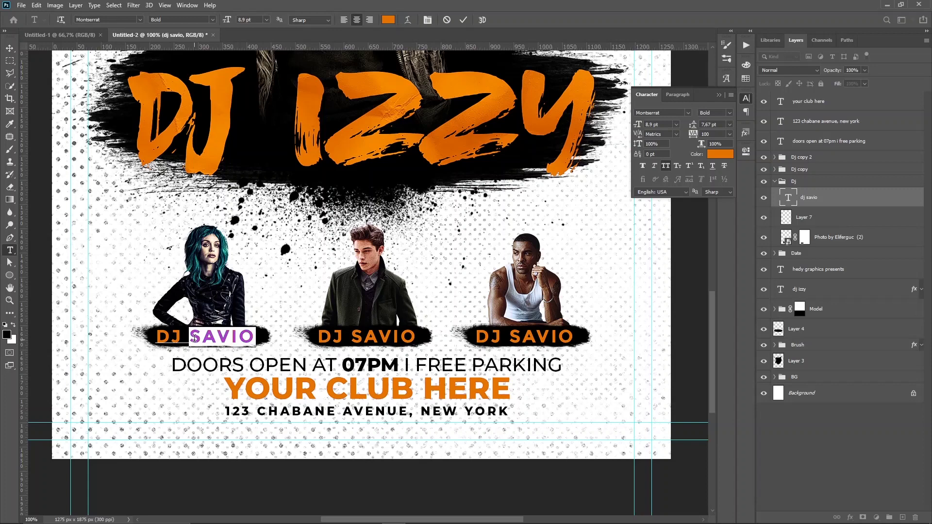
type("MARYA")
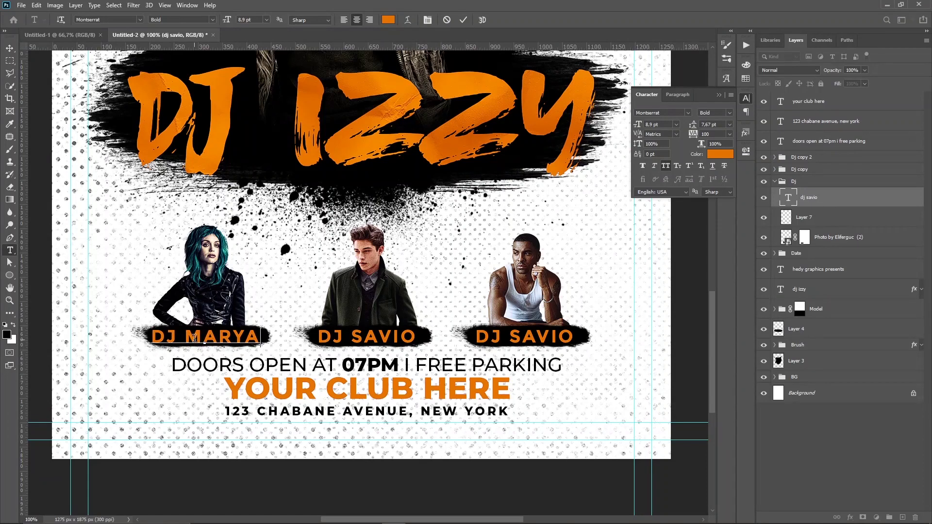
key("ctrl+Return")
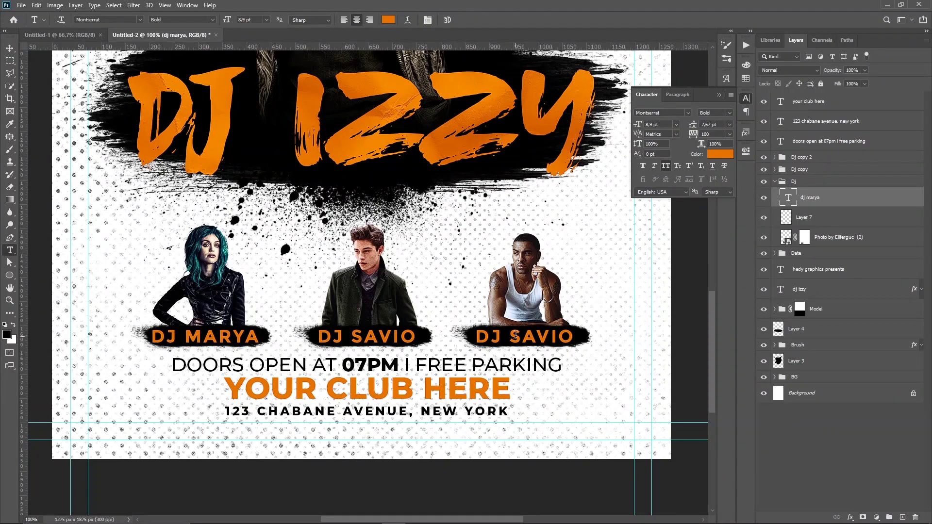
left_click_drag(510, 335, 608, 336)
type("CHA")
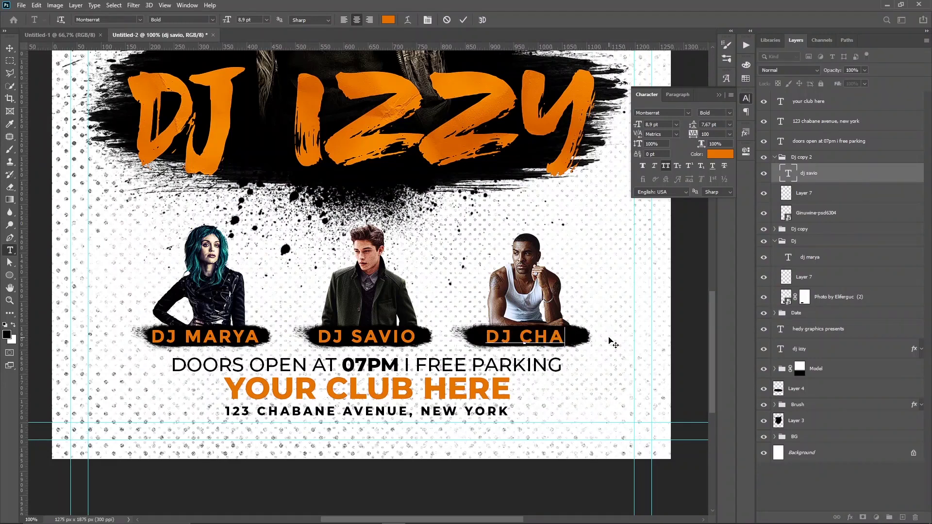
type("GO")
key("ctrl+Return")
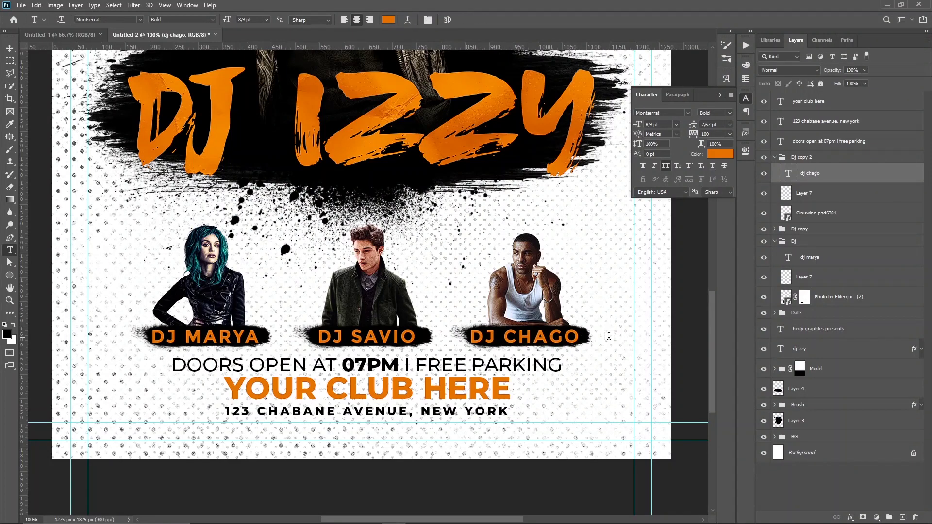
key("v")
key("ctrl+minus")
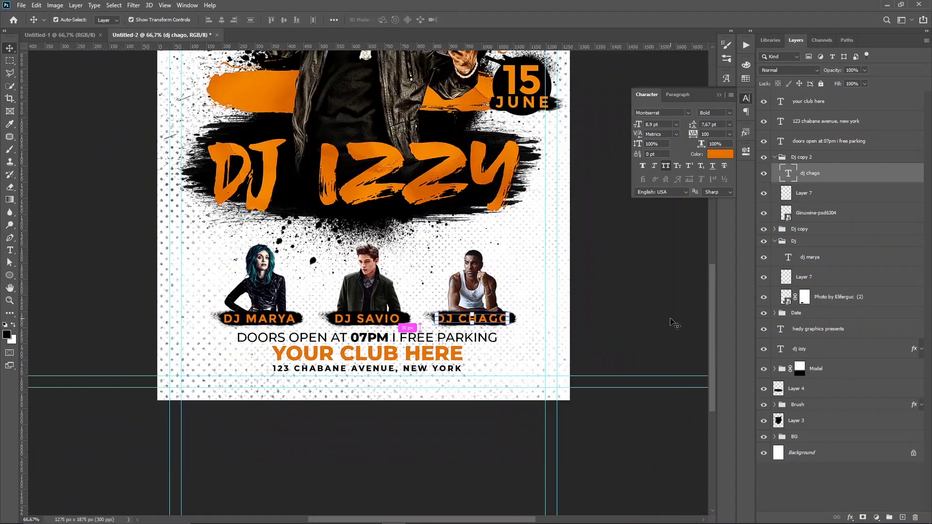
Group the Dj, Dj copy and Dj copy 2 layer groups into one group named Djs
left_click(775, 158)
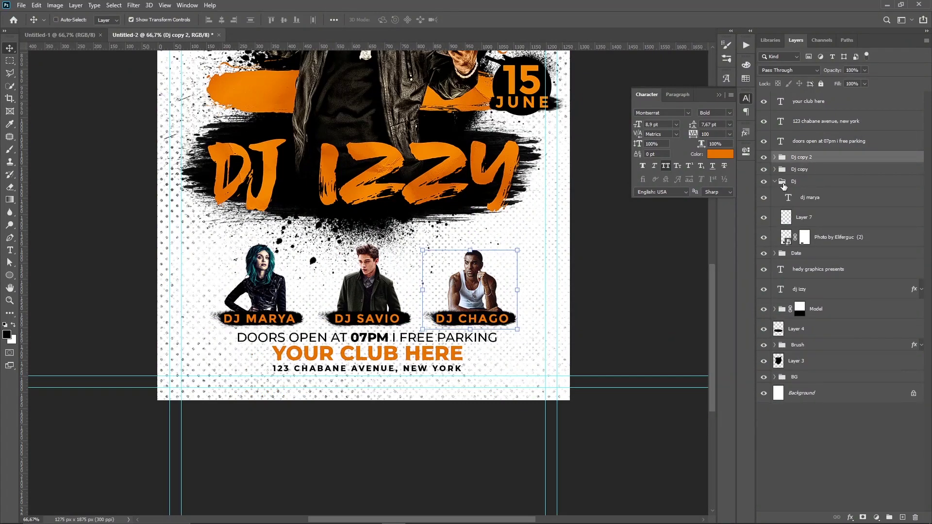
left_click(775, 181)
left_click(806, 183, "shift")
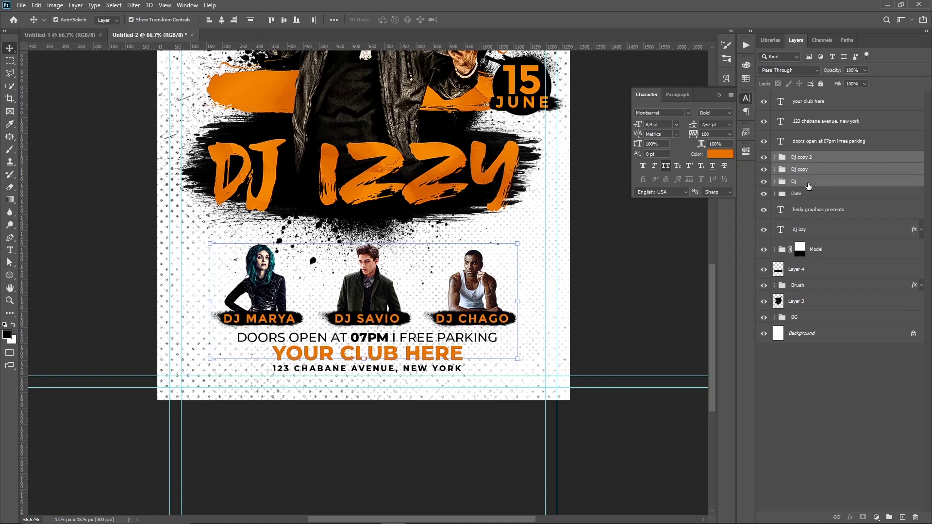
key("ctrl+g")
double_click(800, 157)
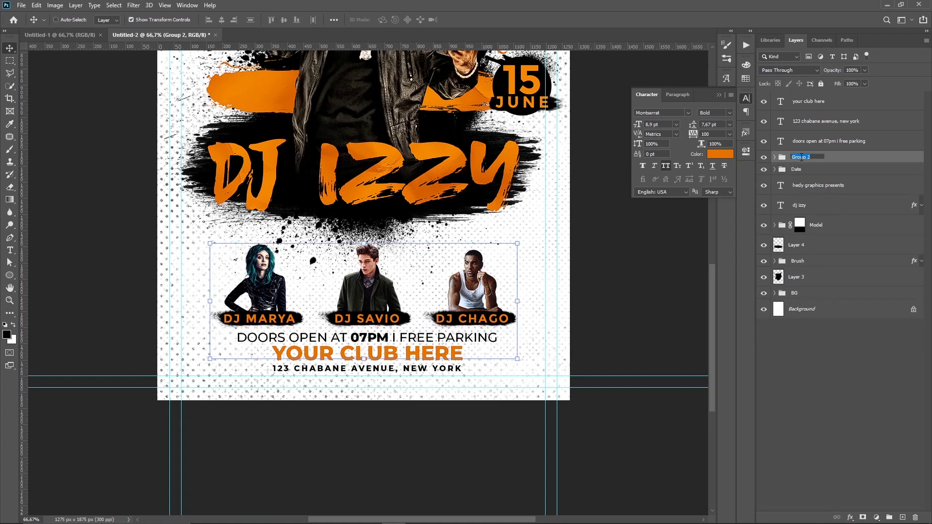
type("G")
key("Return")
left_click(835, 141)
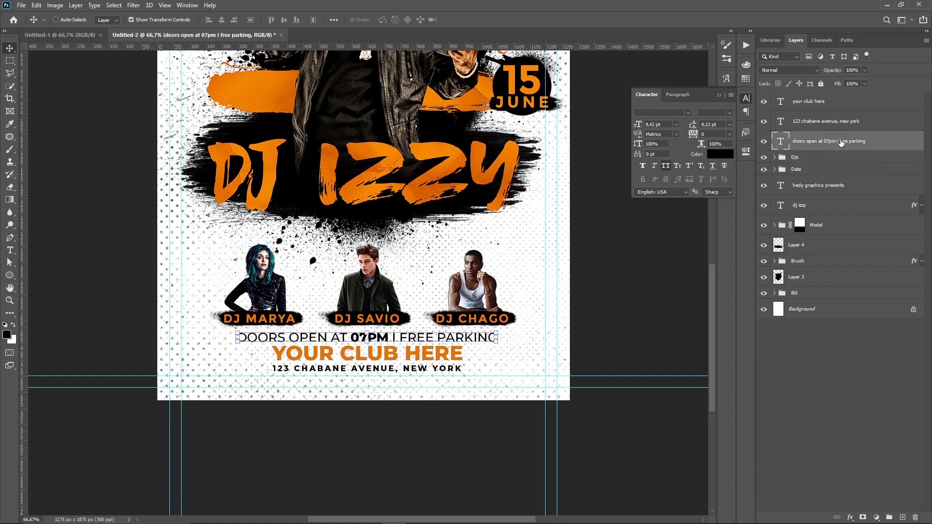
left_click(831, 104, "shift")
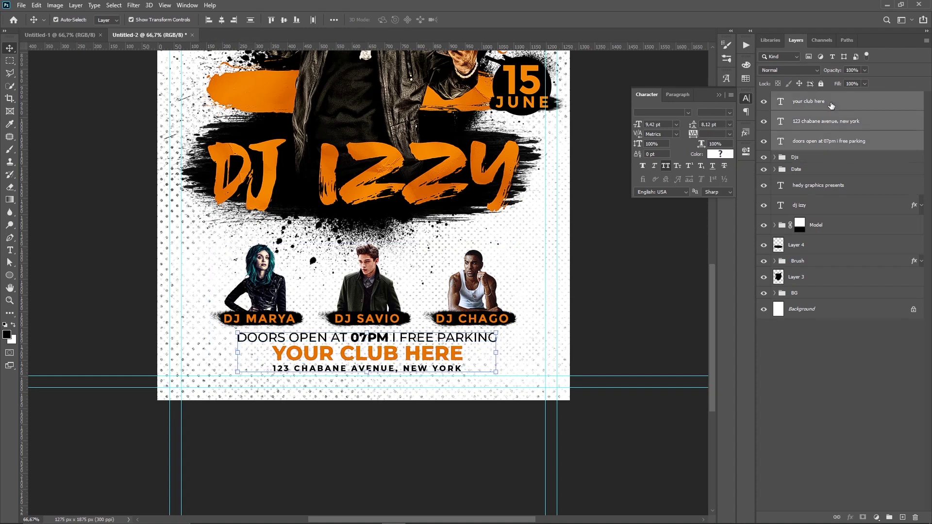
Group the three bottom text lines and name the group 'Bottom info'
key("ctrl+g")
double_click(804, 98)
type("Bottom info")
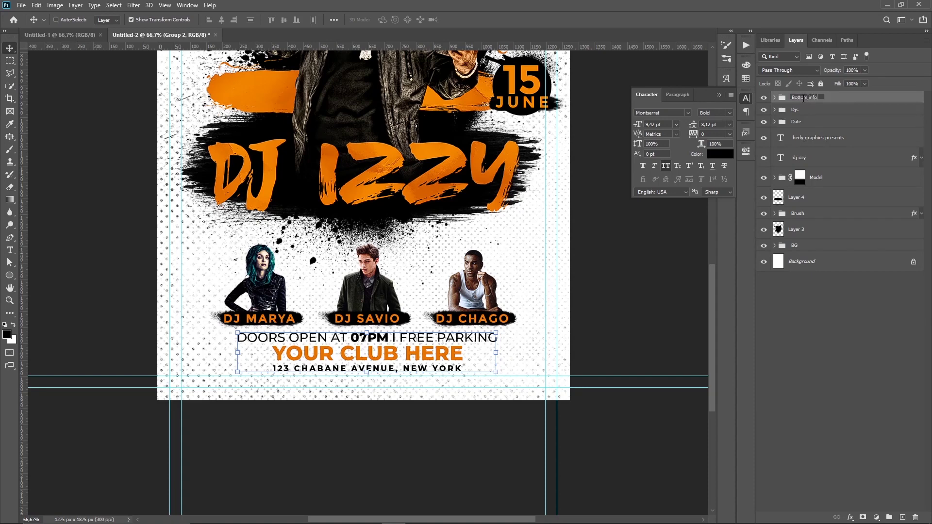
key("Return")
Select the HEDY GRAPHICS PRESENTS text and zoom out until the whole flyer is visible
left_click(794, 141)
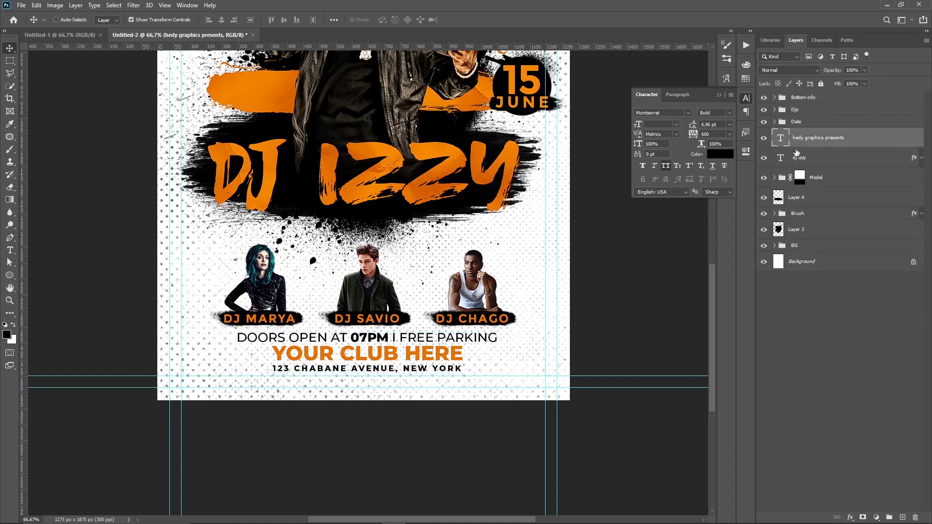
scroll(550, 187, "up", 2)
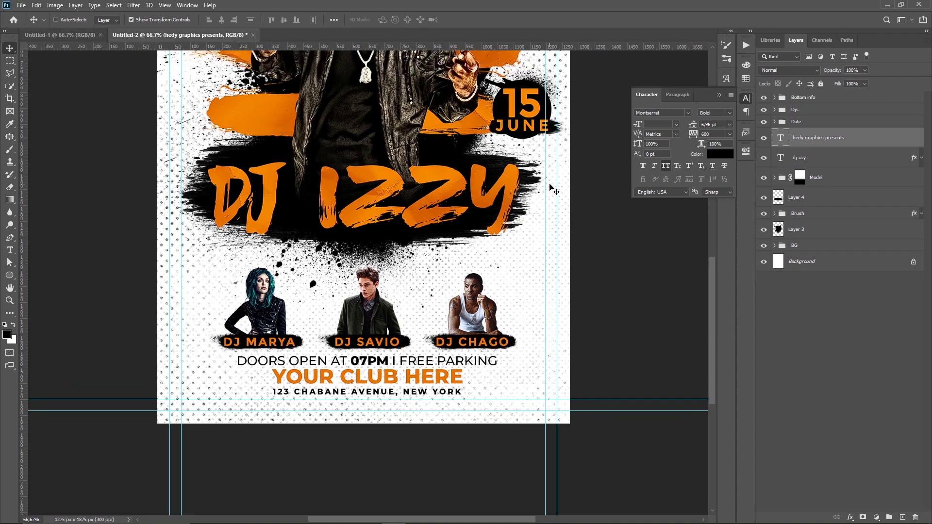
key("ctrl+plus")
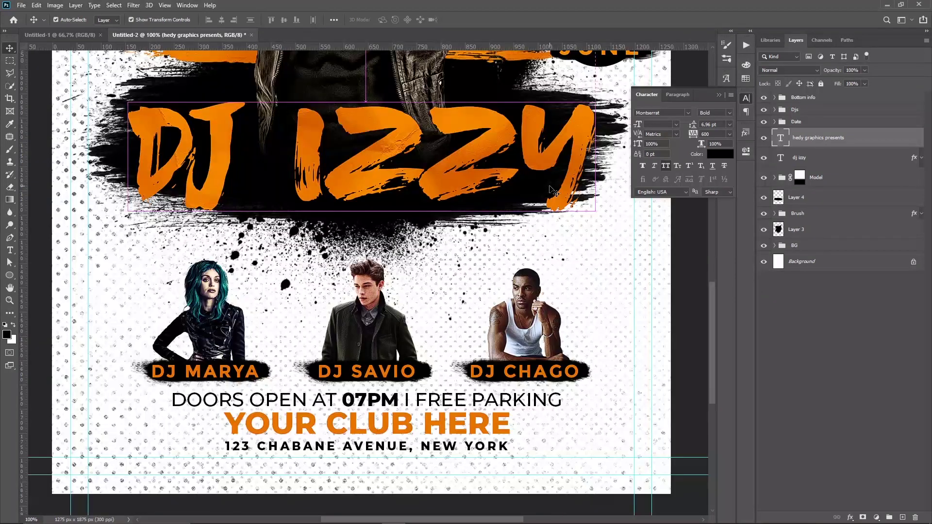
key("ctrl+plus")
key("ctrl+minus")
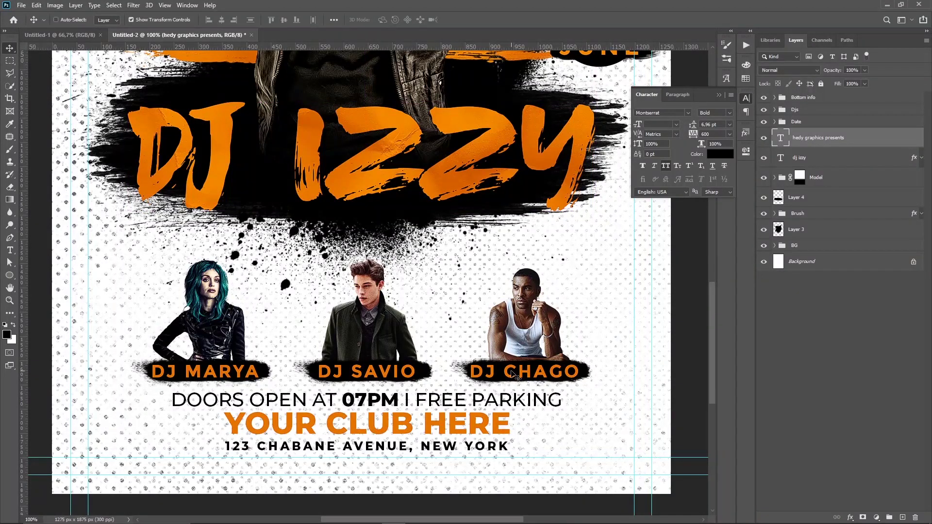
scroll(531, 386, "up", 1)
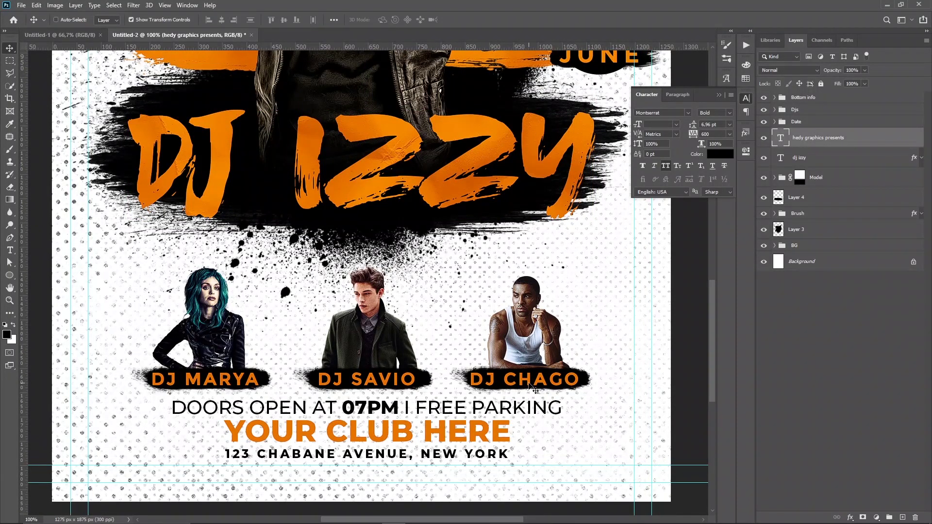
key("ctrl+minus")
key("ctrl+minus")
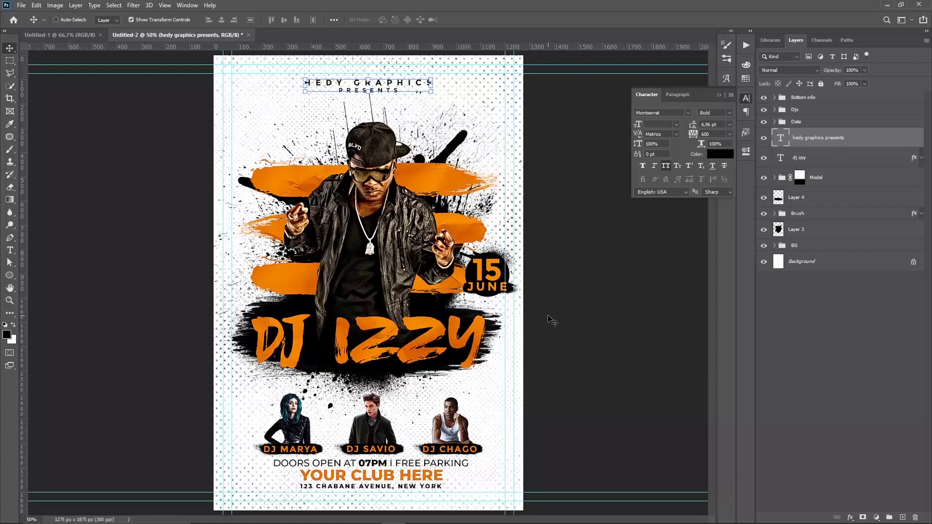
Toggle the black splatter layer off and on to compare the flyer
left_click(831, 342)
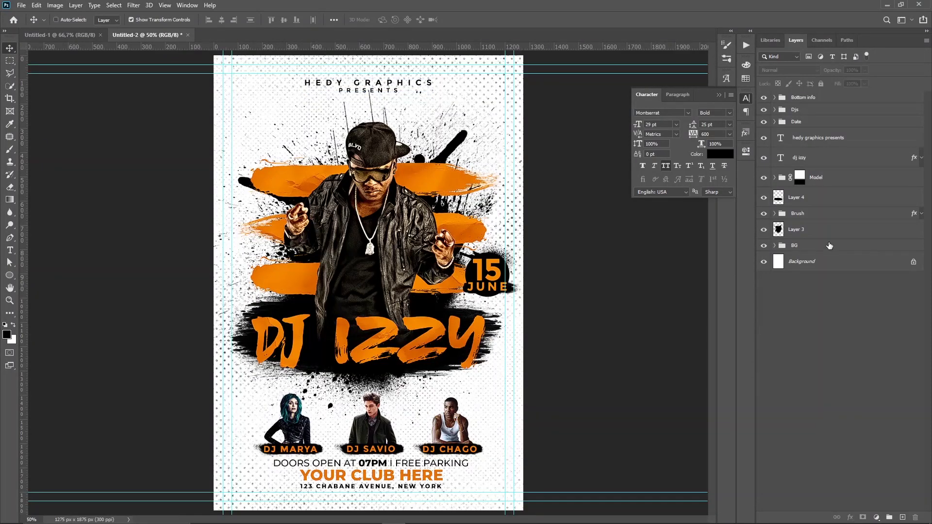
left_click(763, 230)
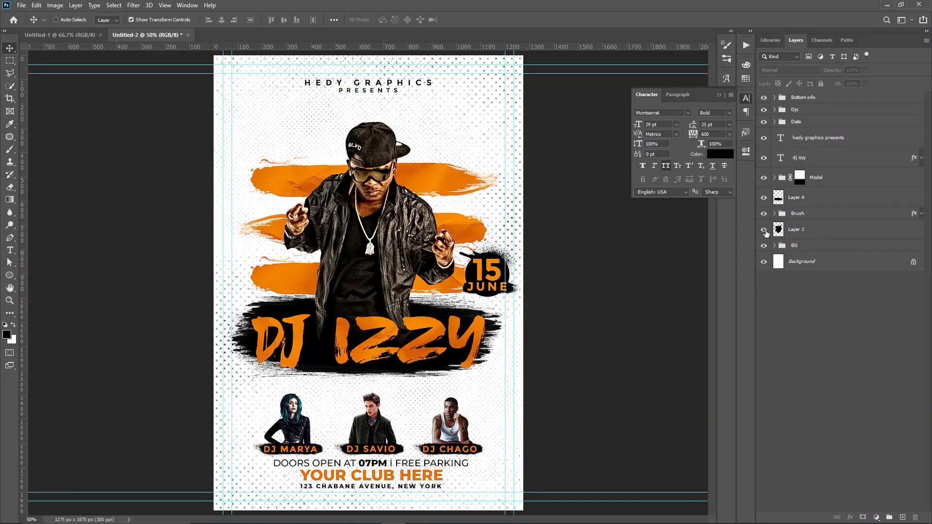
left_click(765, 231)
left_click(765, 232)
left_click(765, 232)
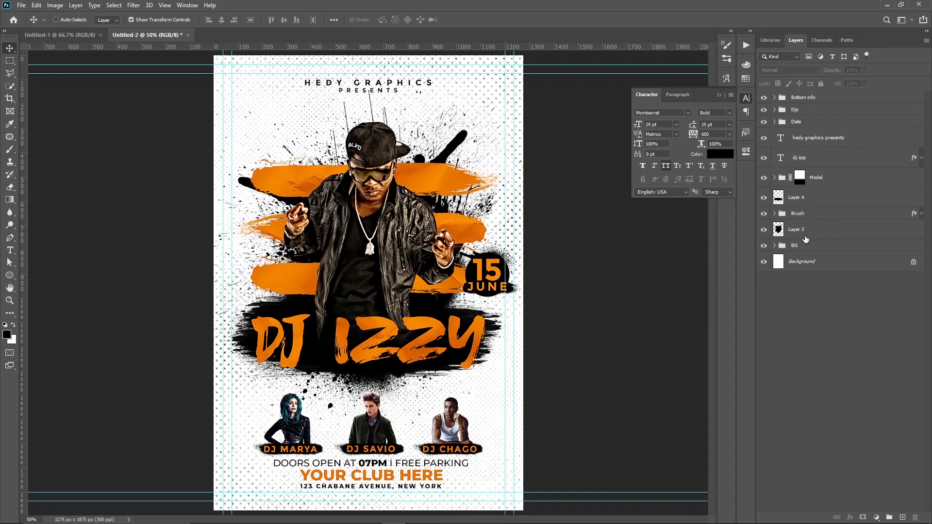
Inspect the BG group's Group 1 and Layer 3 copies, collapse it, then hide Layer 3
left_click(774, 246)
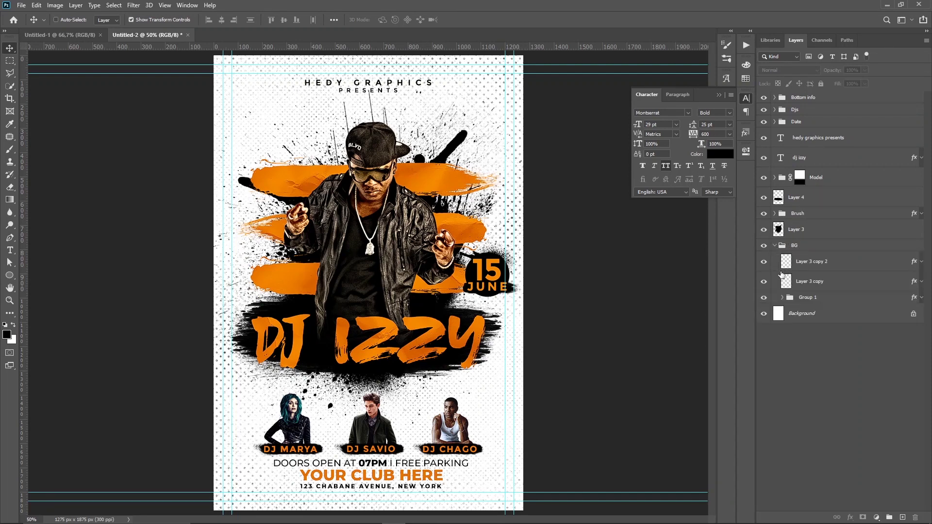
left_click(765, 297)
left_click(764, 298)
left_click(808, 265)
left_click(811, 283, "shift")
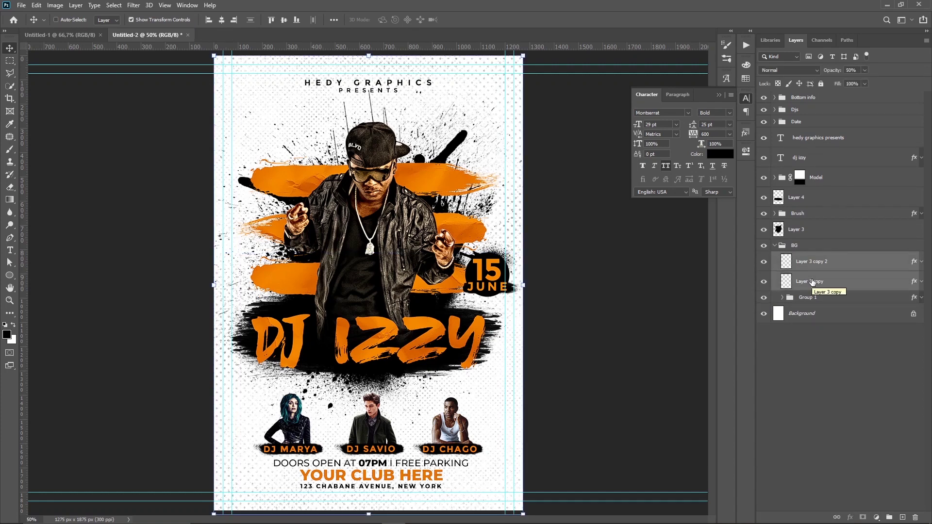
left_click(812, 360)
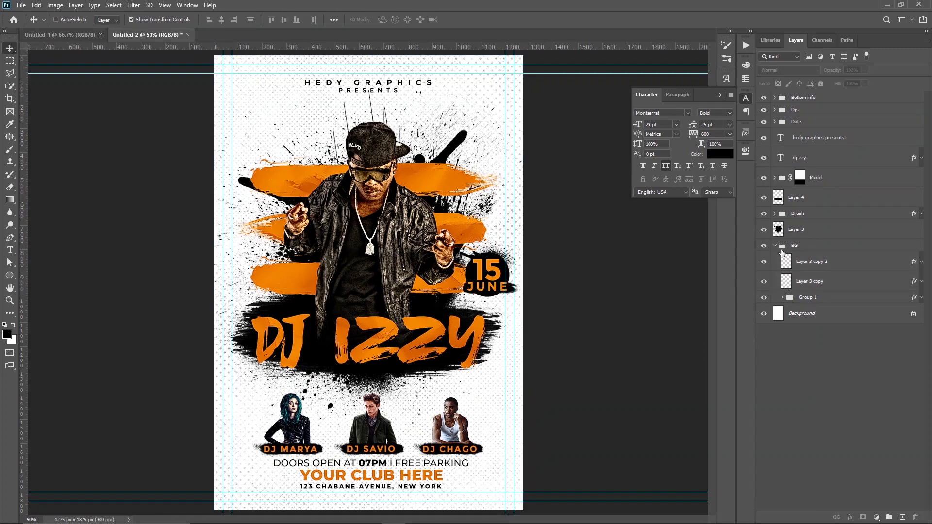
left_click(775, 246)
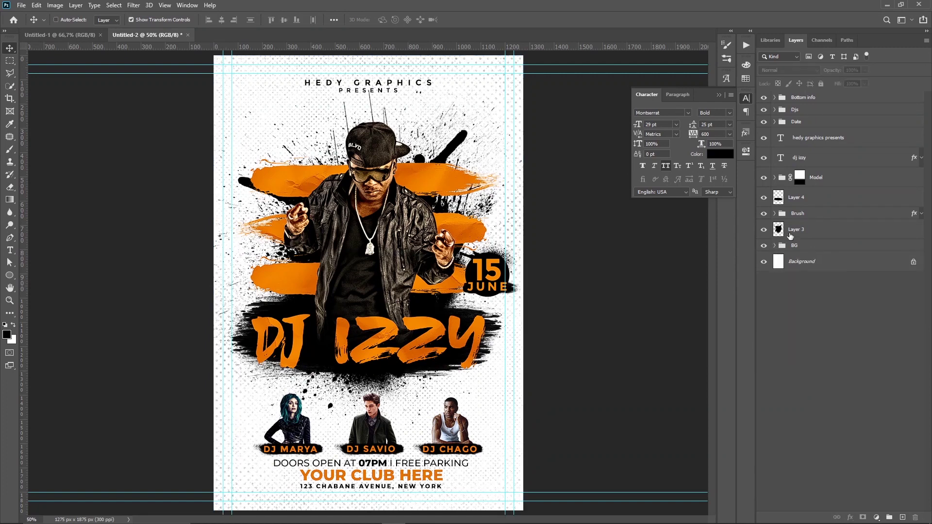
left_click(794, 231)
left_click(763, 229)
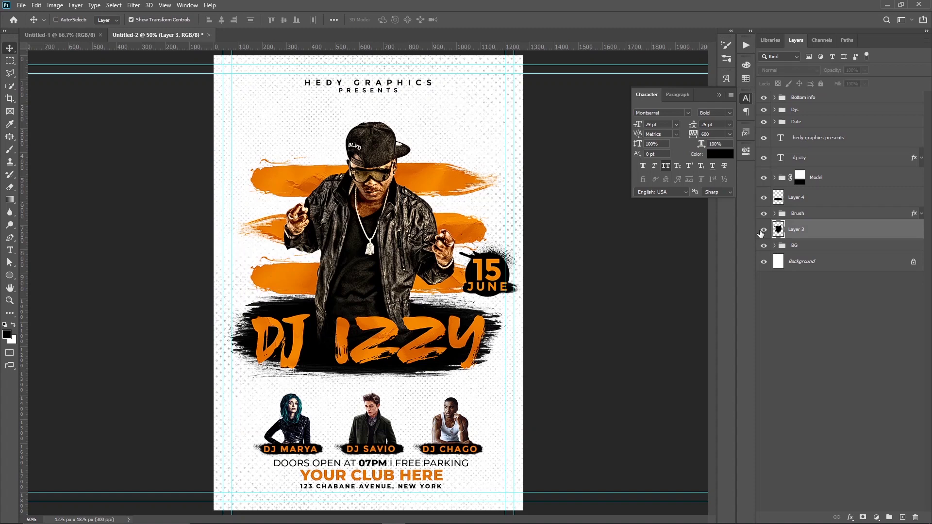
Re-show Layer 3 at original size, move the splatter up 52 px, and nest Djs in Bottom info
left_click(763, 229)
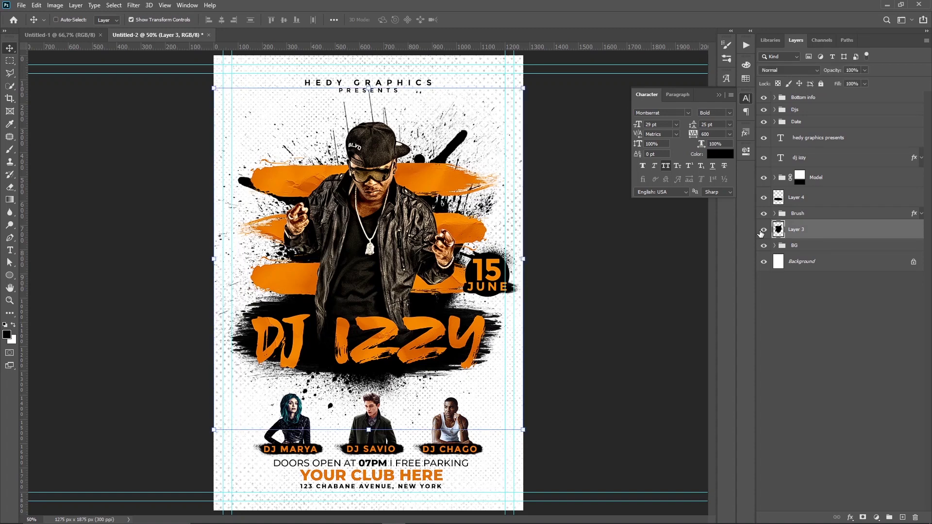
left_click(529, 88)
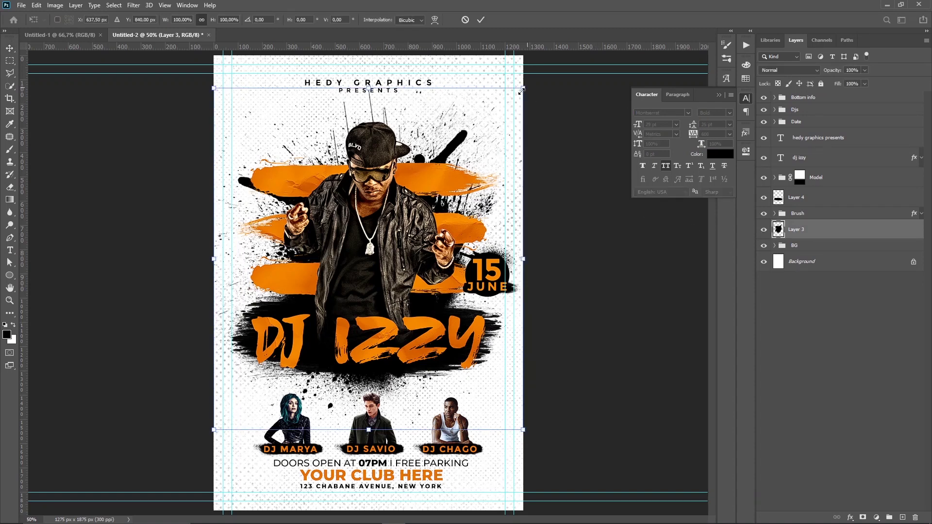
left_click_drag(521, 91, 508, 100)
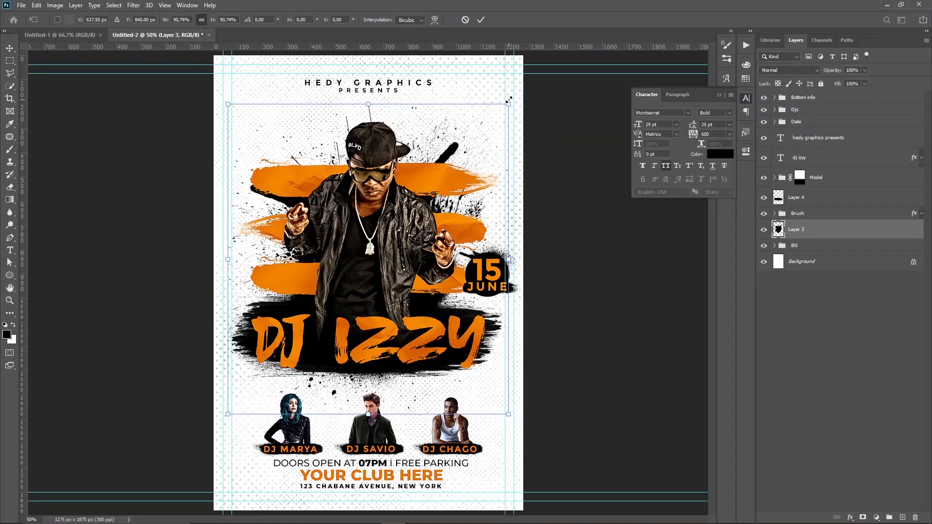
left_click(465, 19)
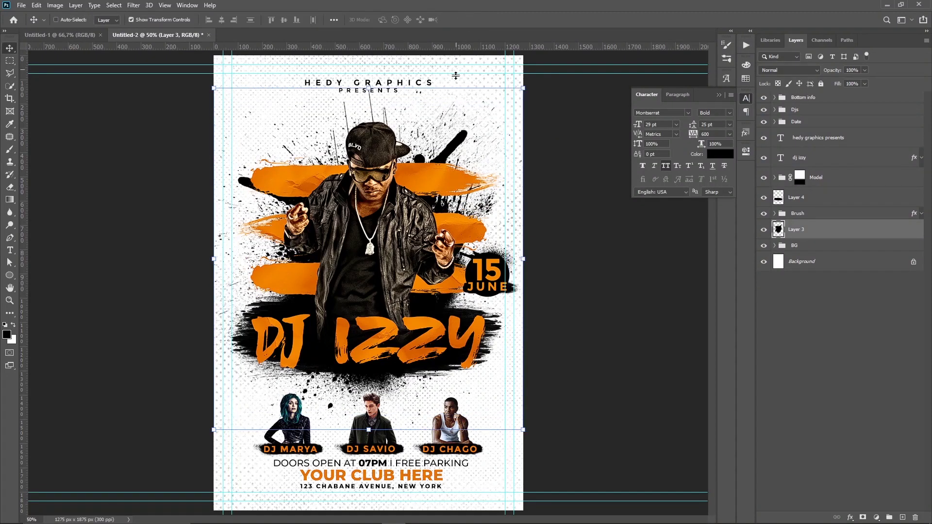
left_click_drag(446, 145, 446, 123)
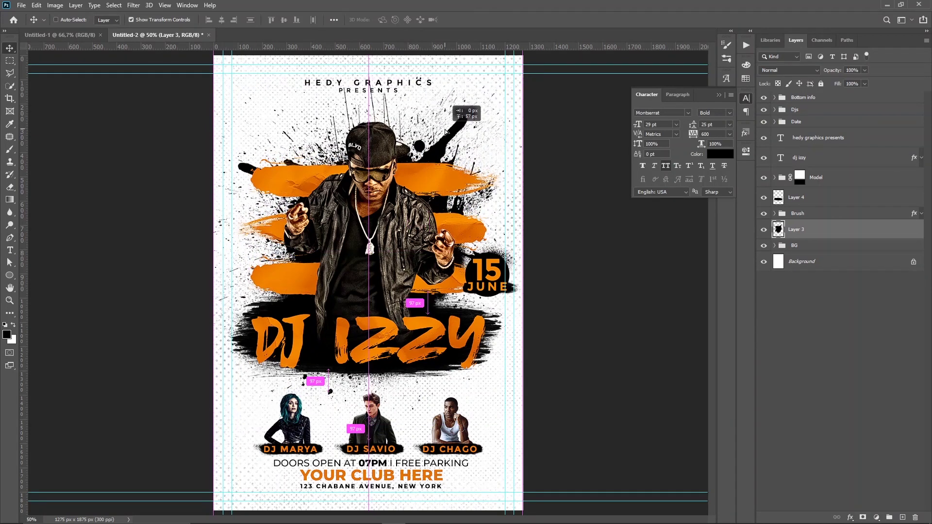
left_click(792, 287)
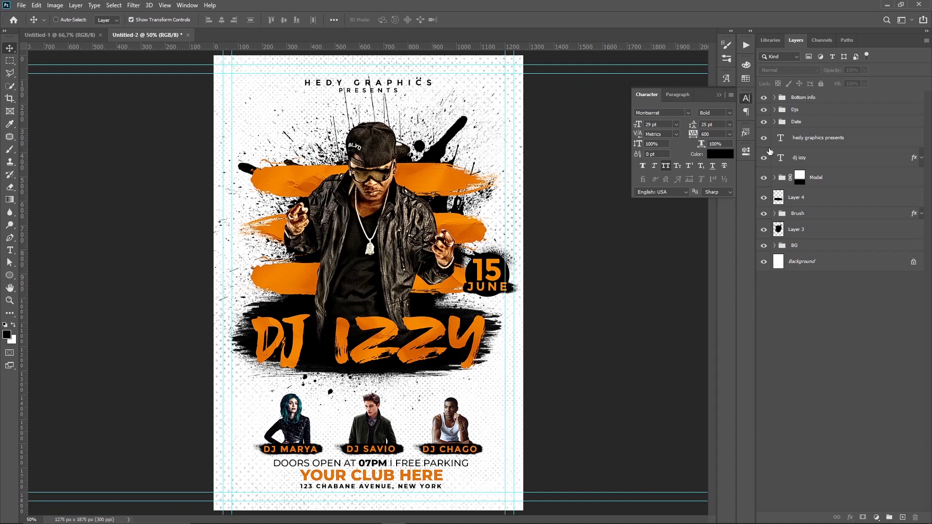
left_click_drag(795, 109, 798, 97)
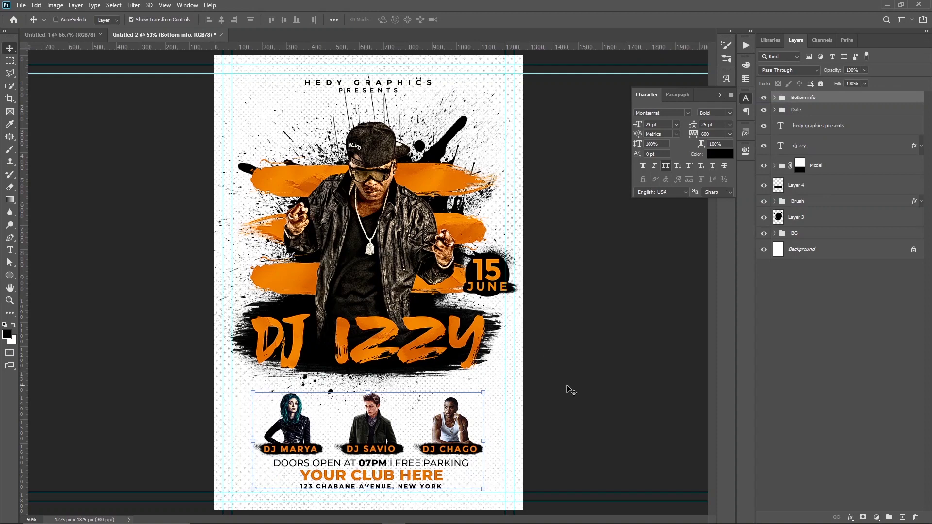
Nudge the DJ line-up up and back down, then move the model image down about 19 px
key("Up")
key("Up")
key("Up")
key("Up")
key("Up")
key("Up")
key("Up")
key("Up")
key("Up")
key("Up")
key("Up")
key("Up")
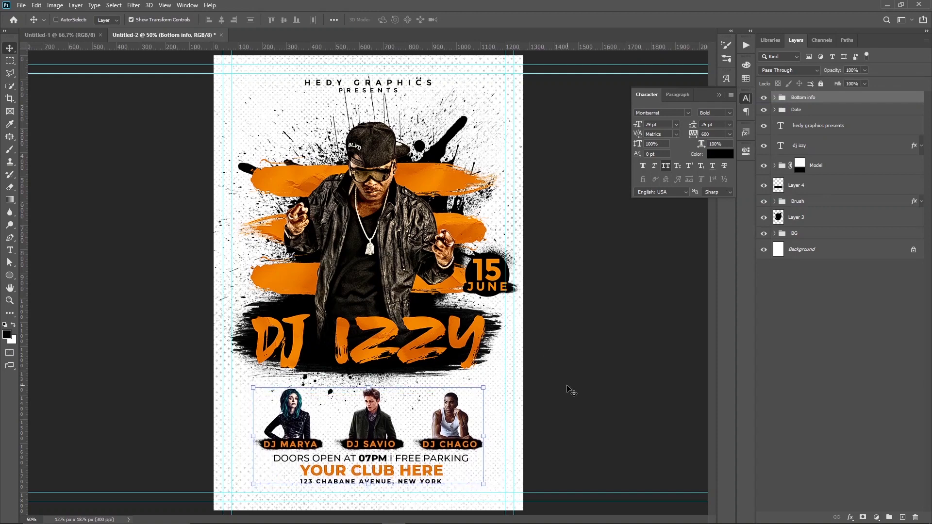
key("Down")
key("Down")
key("Down")
key("Down")
key("Down")
key("Down")
key("Down")
key("Down")
key("Down")
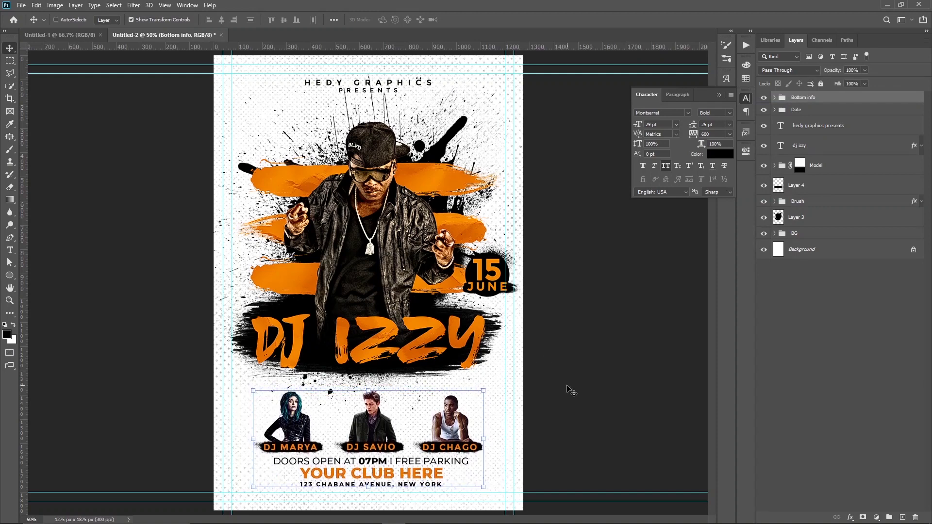
left_click(813, 153)
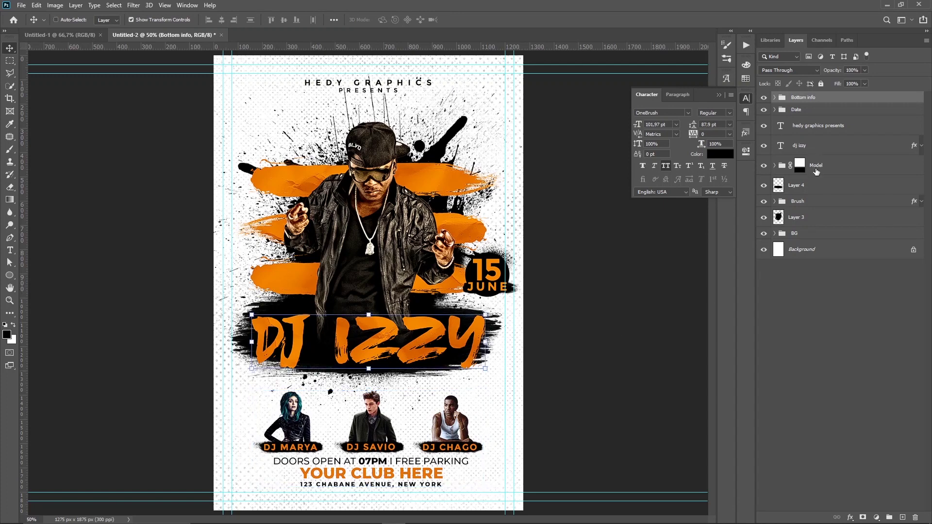
left_click(815, 165)
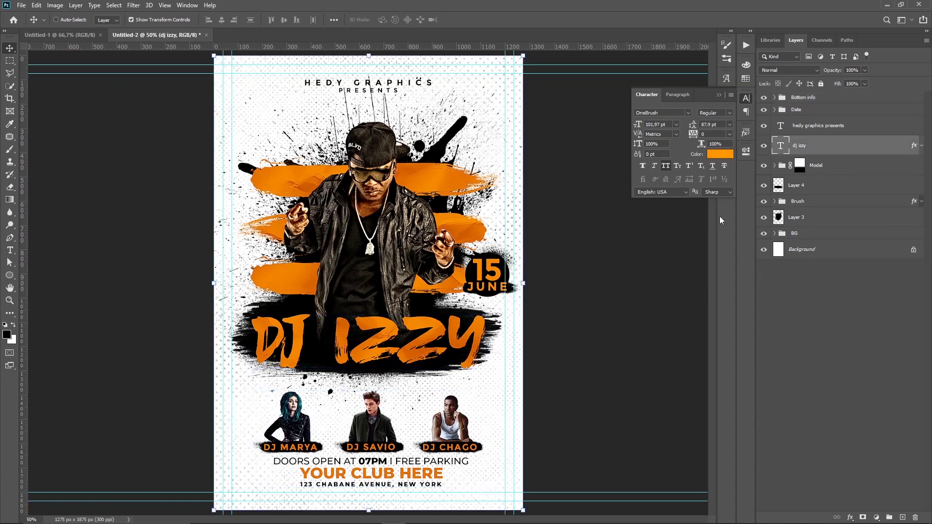
left_click_drag(592, 221, 586, 250)
Scale the model photo inside the Model group up to about 71%
left_click(811, 185)
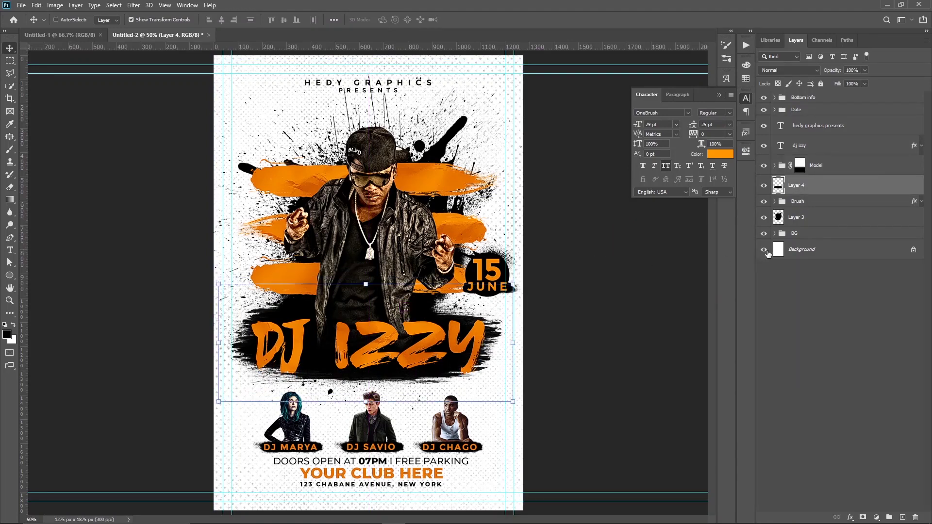
left_click(820, 170)
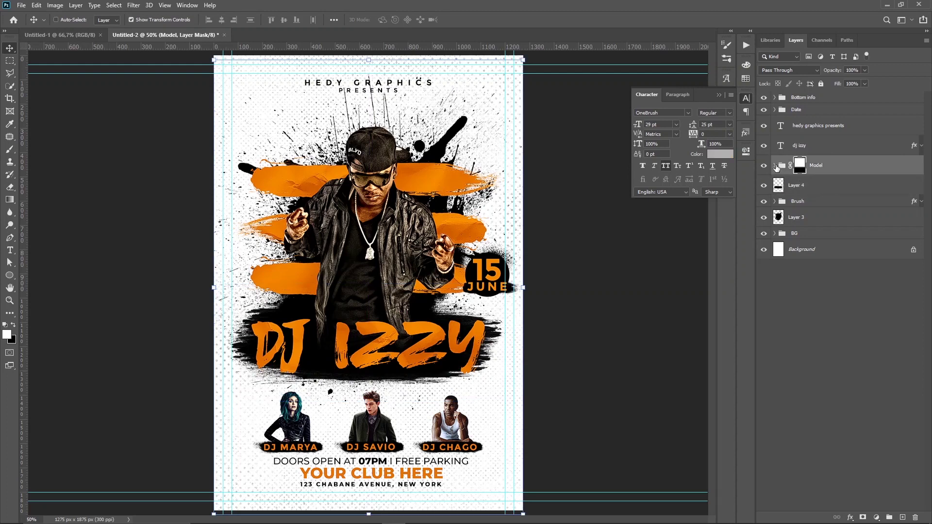
left_click(775, 166)
left_click(834, 185)
key("ctrl+t")
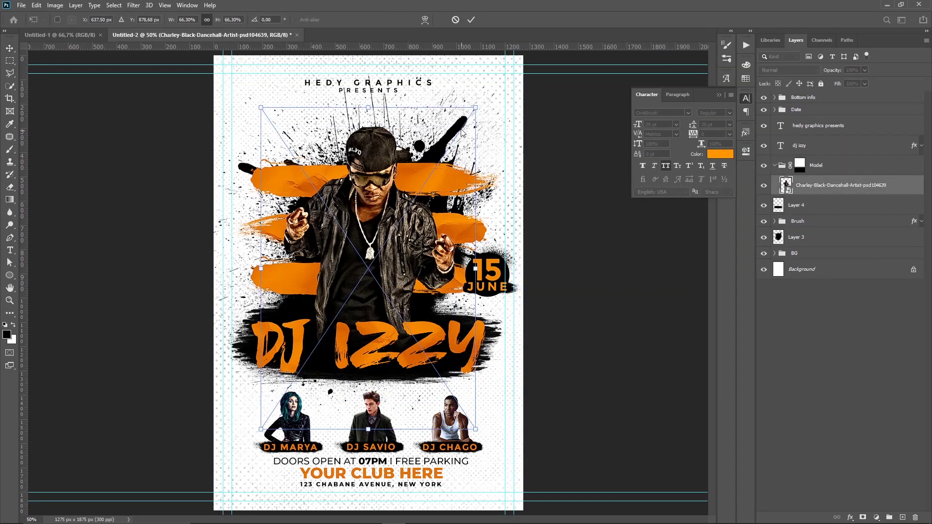
left_click_drag(475, 108, 487, 97)
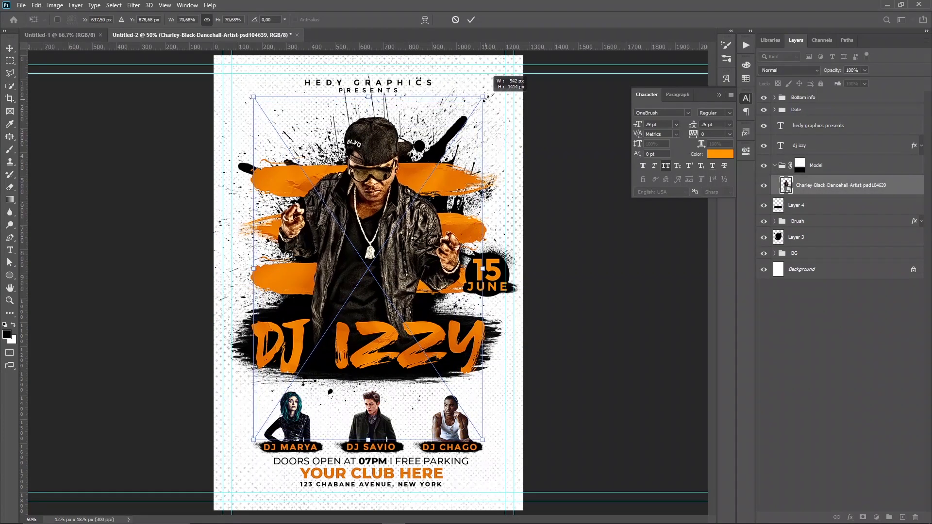
key("Return")
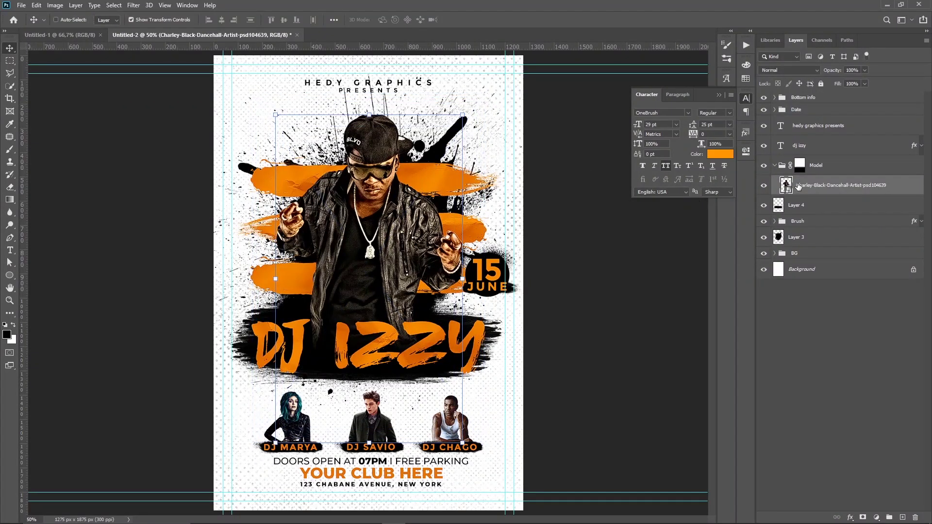
Add a drop shadow to the model photo with 100% spread, 100% opacity and Normal blend
double_click(903, 201)
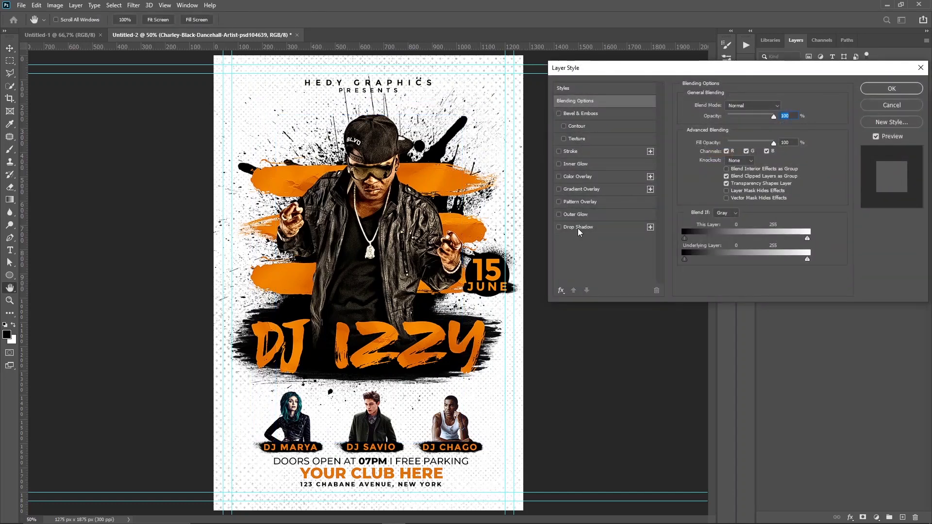
left_click(578, 227)
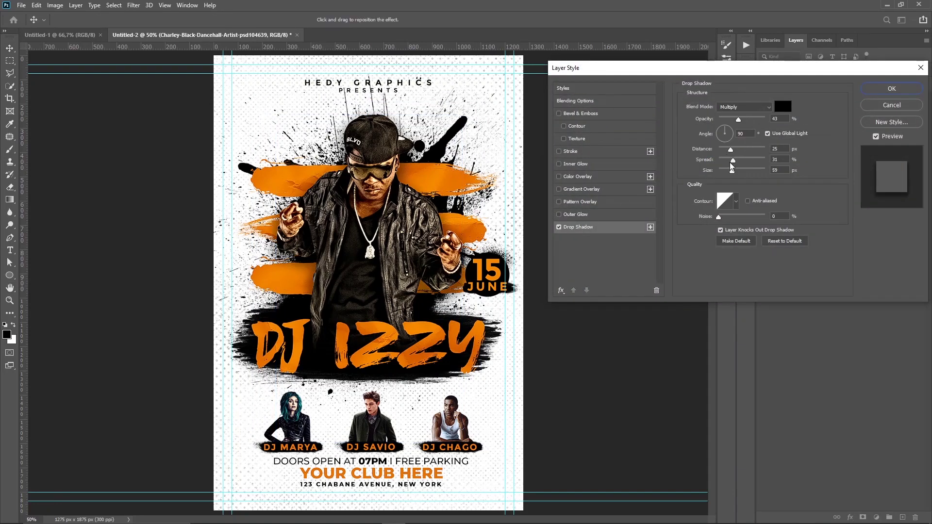
left_click_drag(732, 162, 798, 164)
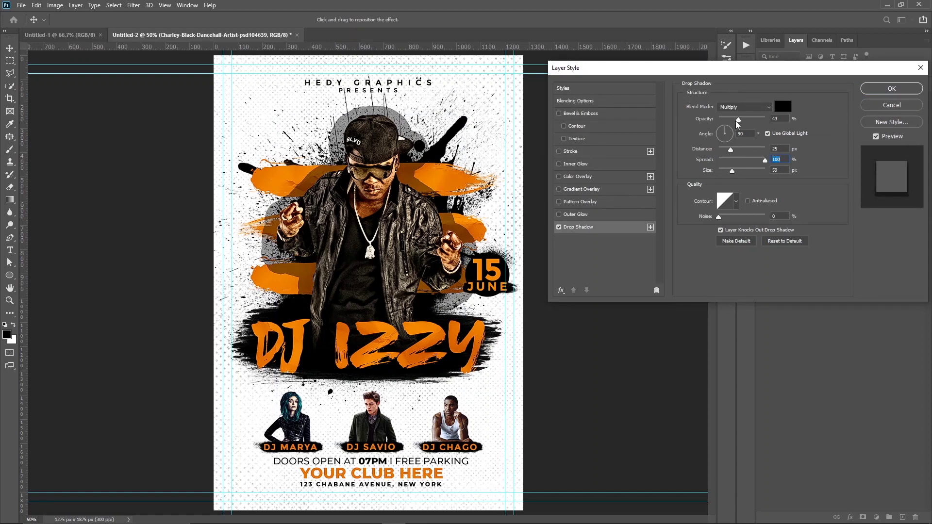
left_click_drag(738, 119, 765, 119)
left_click(751, 107)
key("Escape")
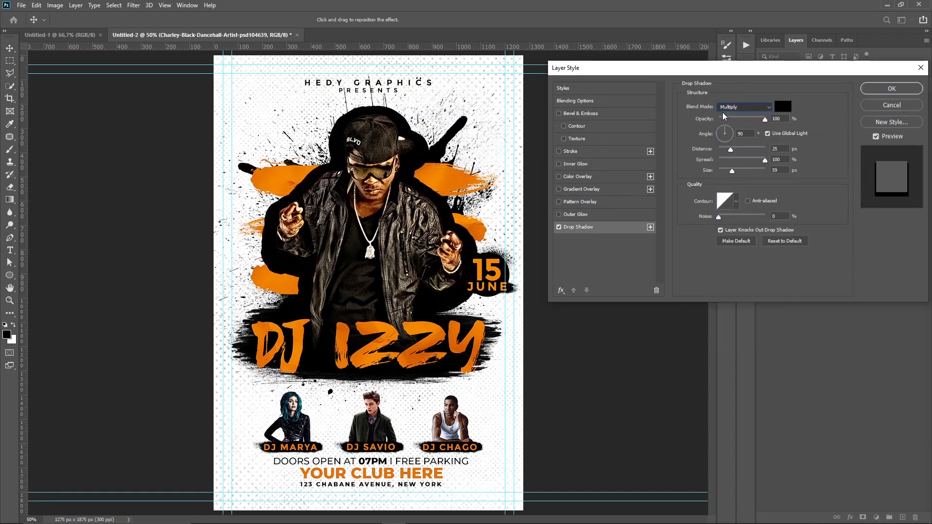
key("n")
Sample orange from the artwork for the shadow, set size 0 and drag it behind the model
left_click(782, 107)
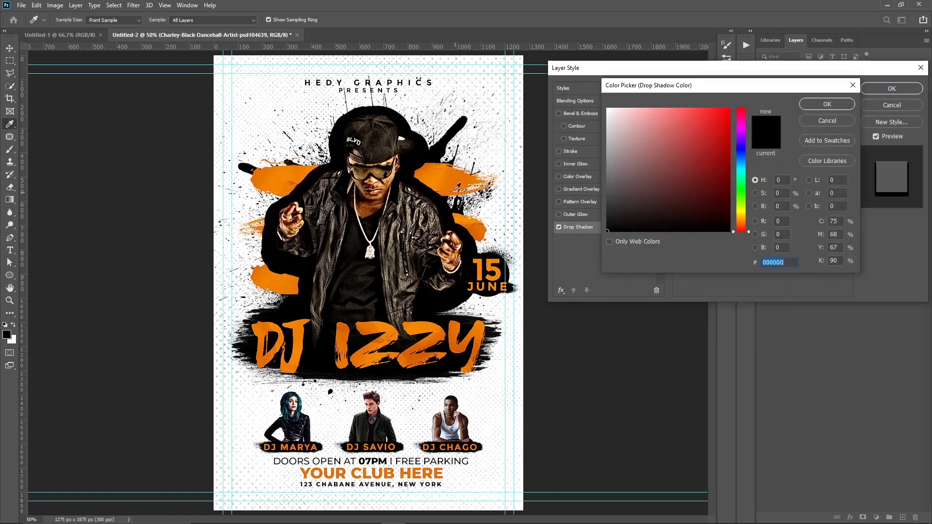
left_click(451, 184)
left_click(803, 105)
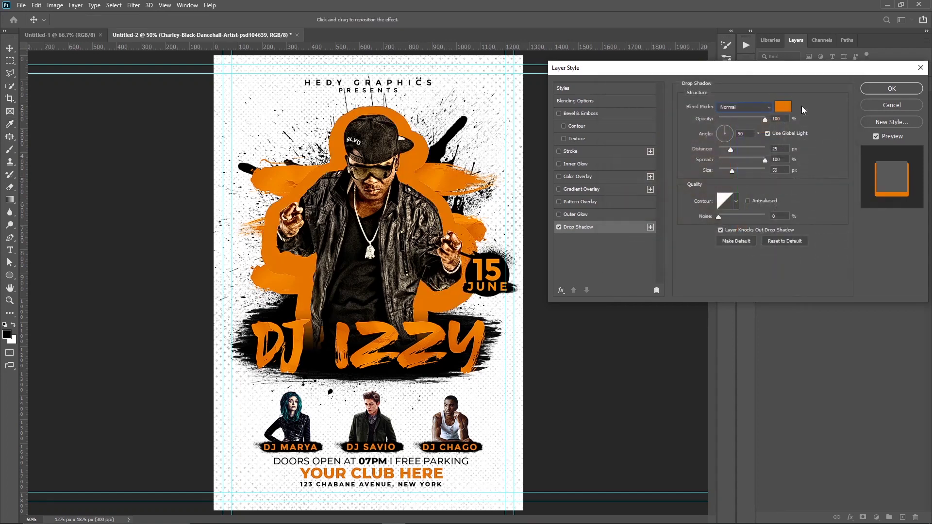
left_click_drag(727, 170, 717, 168)
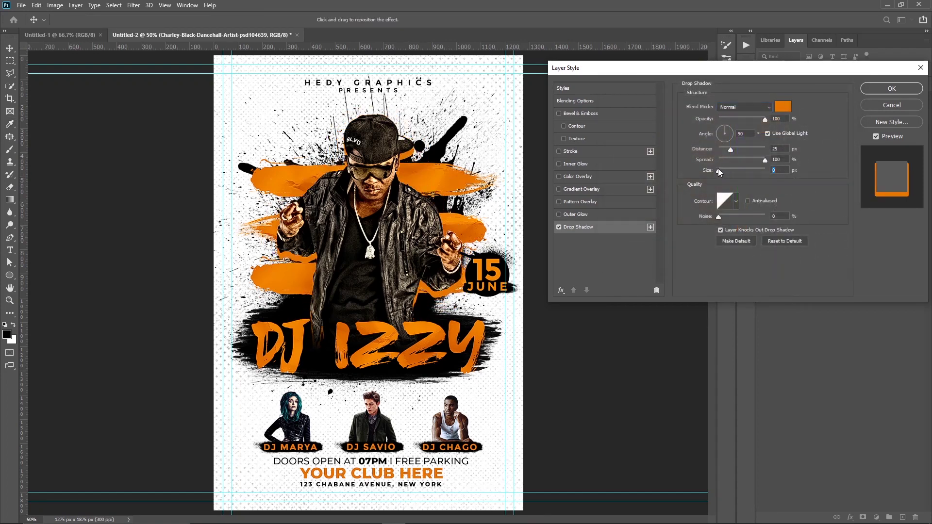
left_click_drag(398, 219, 398, 210)
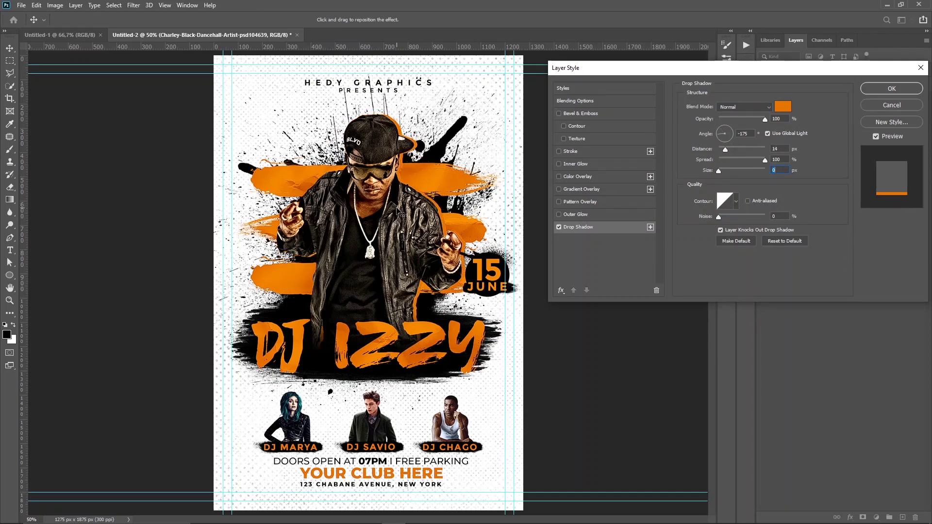
left_click_drag(397, 210, 397, 209)
Settle on a deeper orange shadow at 13 px distance and -102° so it peeks above the cap
left_click(782, 106)
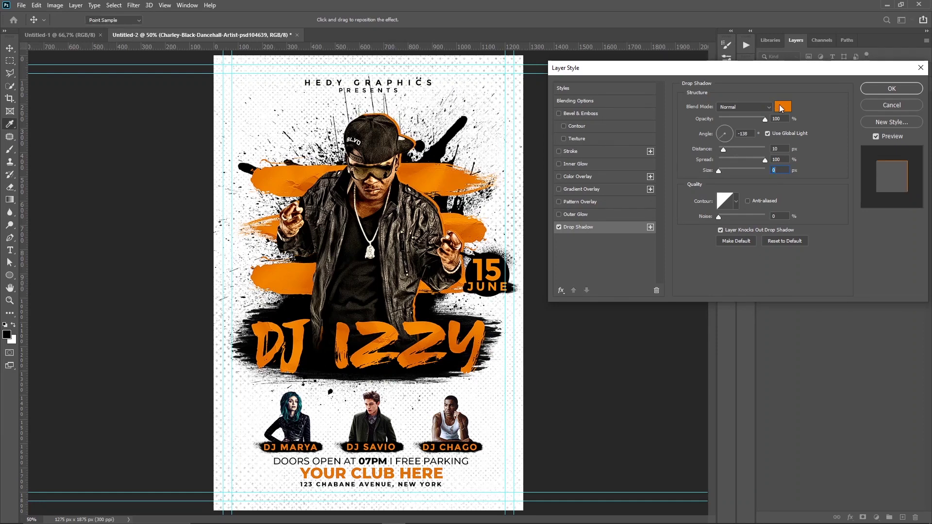
left_click(607, 109)
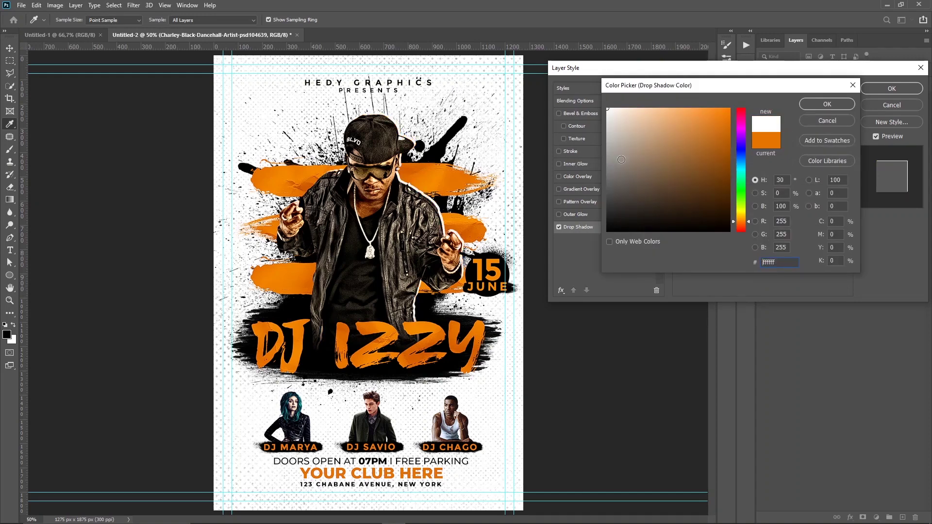
left_click(607, 231)
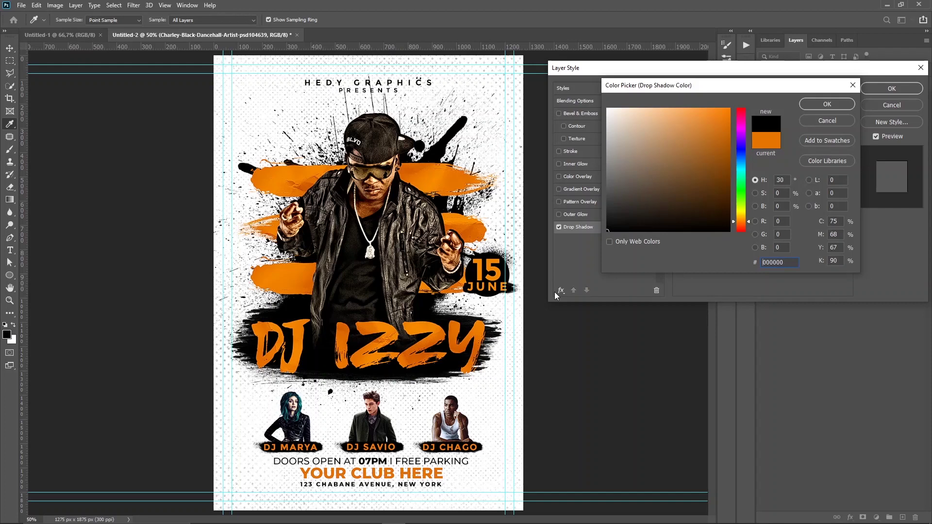
left_click(424, 179)
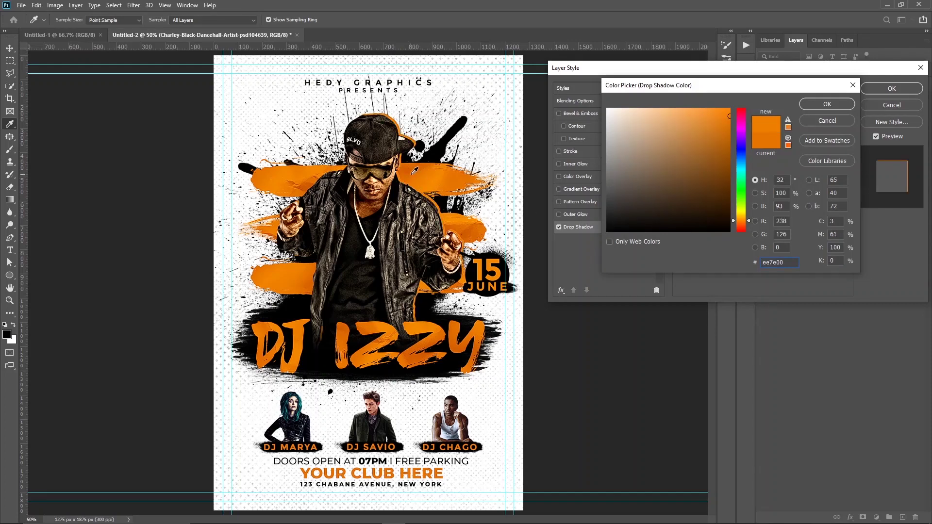
left_click(413, 171)
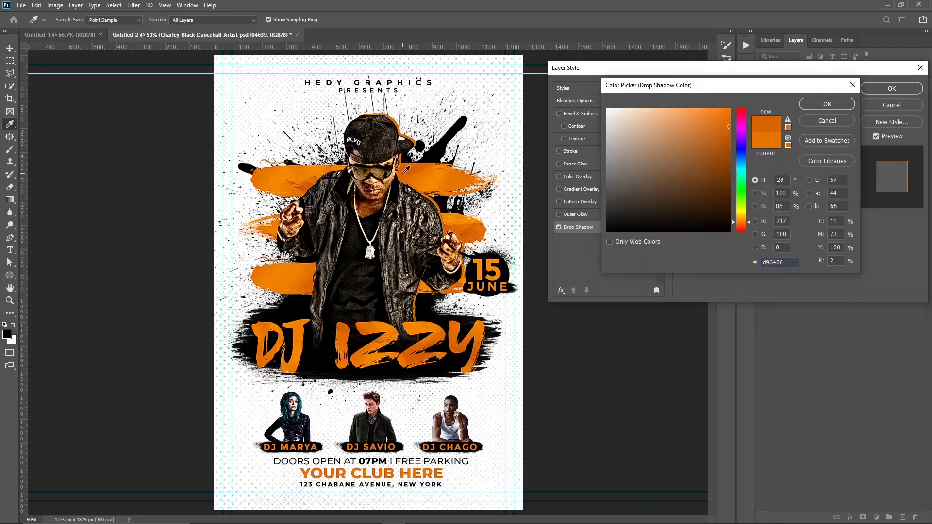
left_click(808, 104)
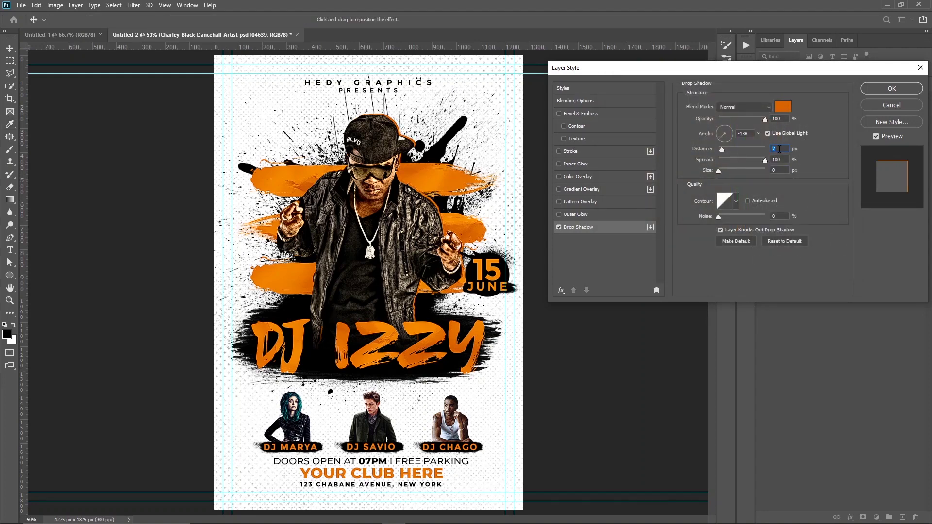
key("Down")
left_click_drag(415, 195, 406, 194)
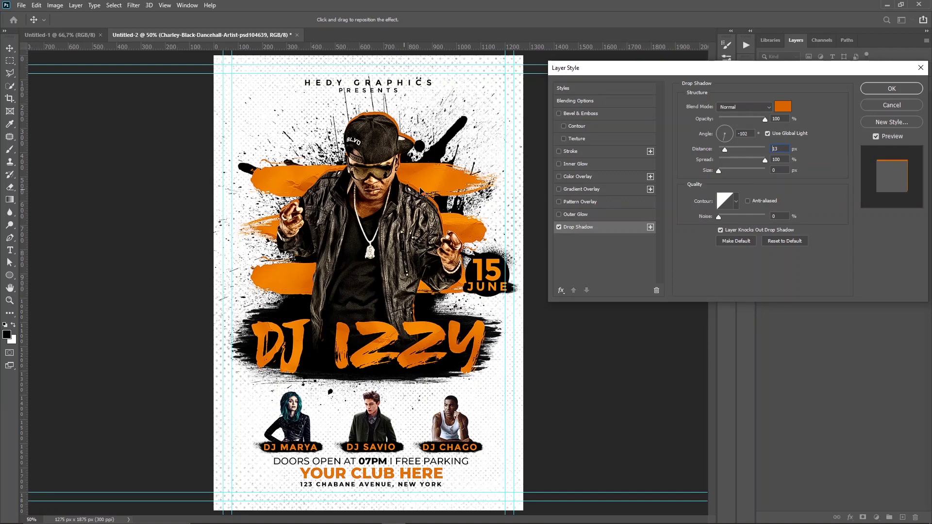
Add an orange Inner Glow to the model (Linear Dodge, choke 5%, size 21 px)
left_click(580, 165)
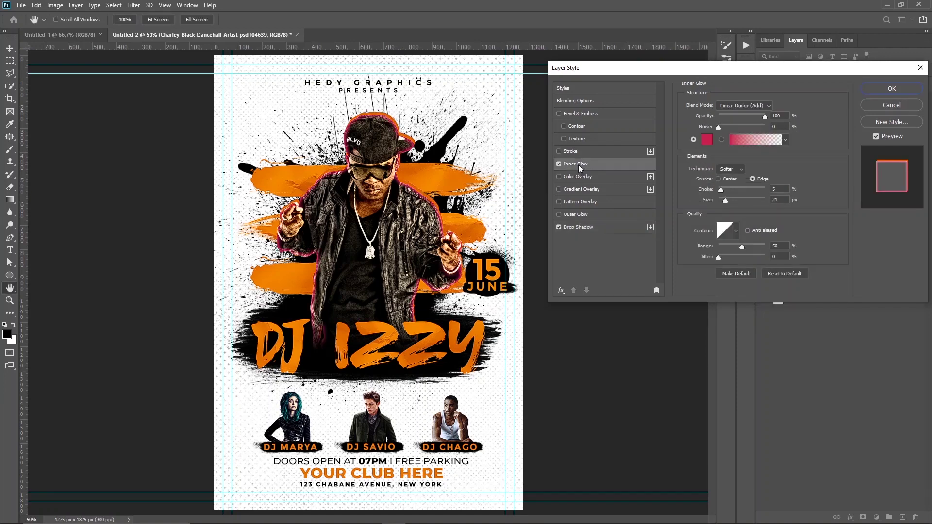
left_click(707, 140)
left_click(740, 219)
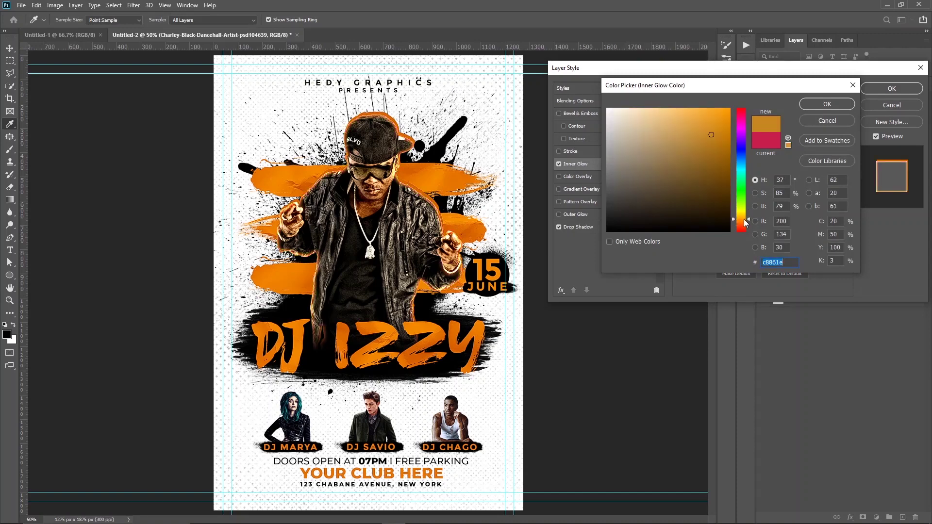
left_click_drag(743, 219, 744, 222)
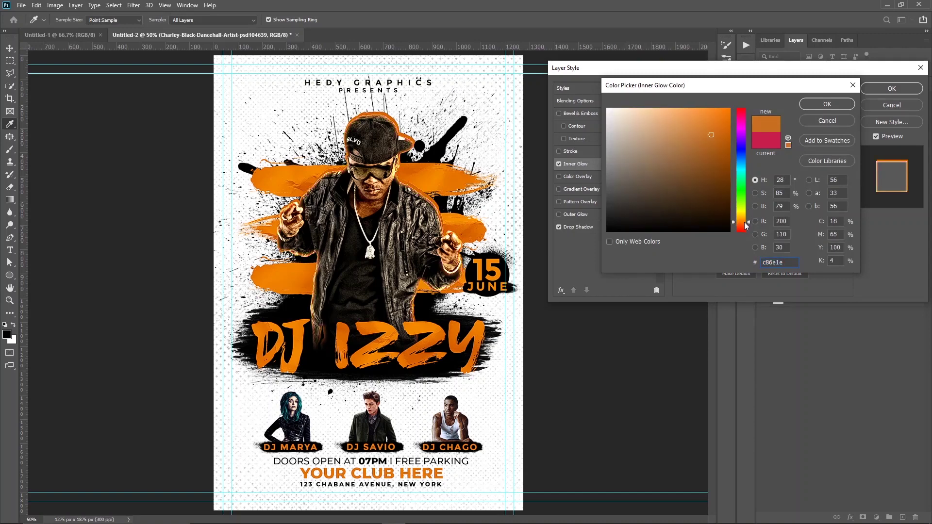
left_click(811, 105)
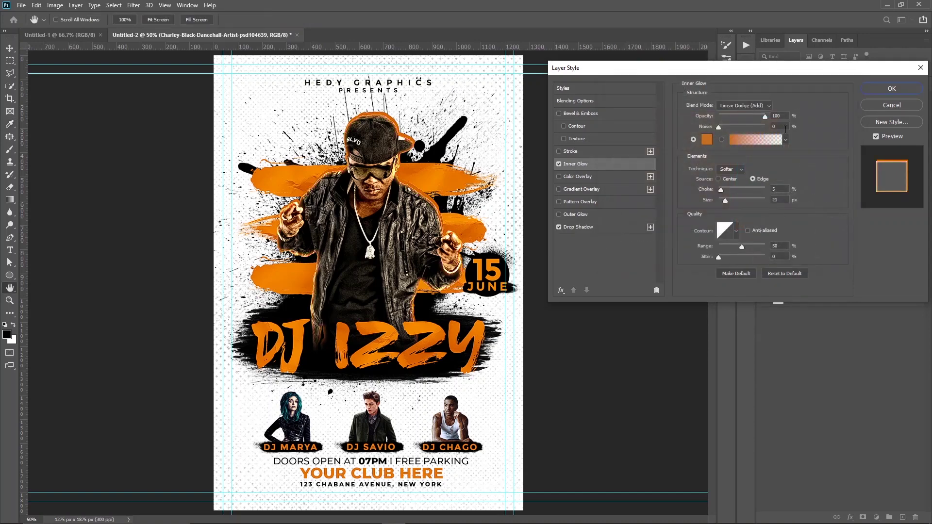
Fine-tune the drop shadow offset and pick black as its colour
left_click(598, 228)
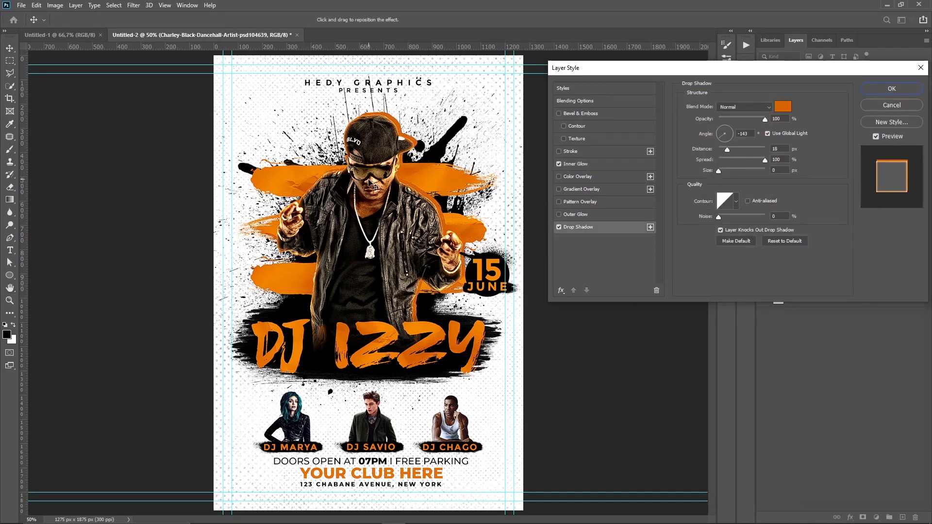
left_click_drag(371, 185, 368, 185)
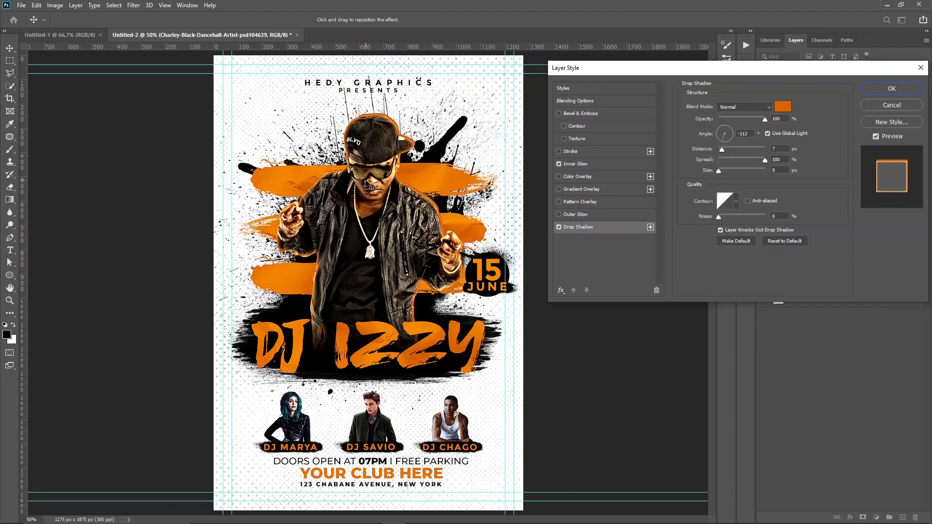
left_click_drag(365, 181, 376, 185)
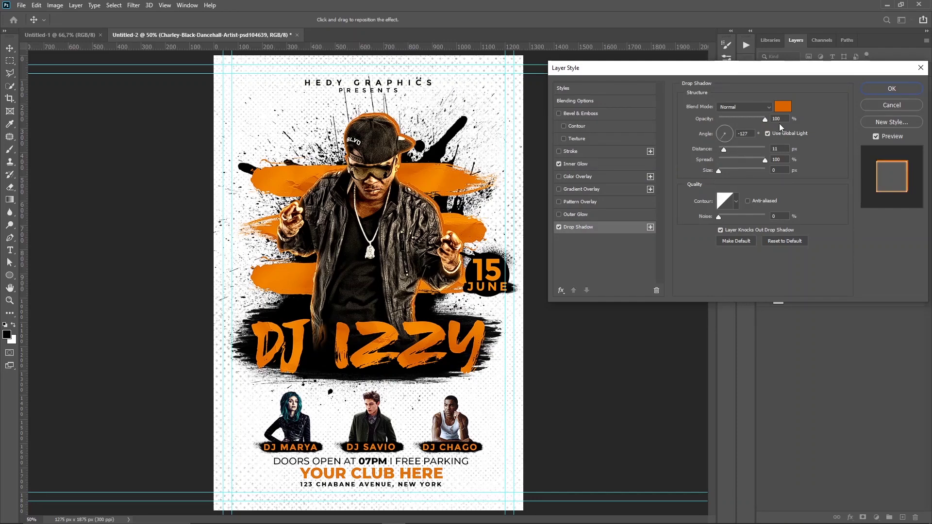
left_click(782, 107)
left_click(518, 298)
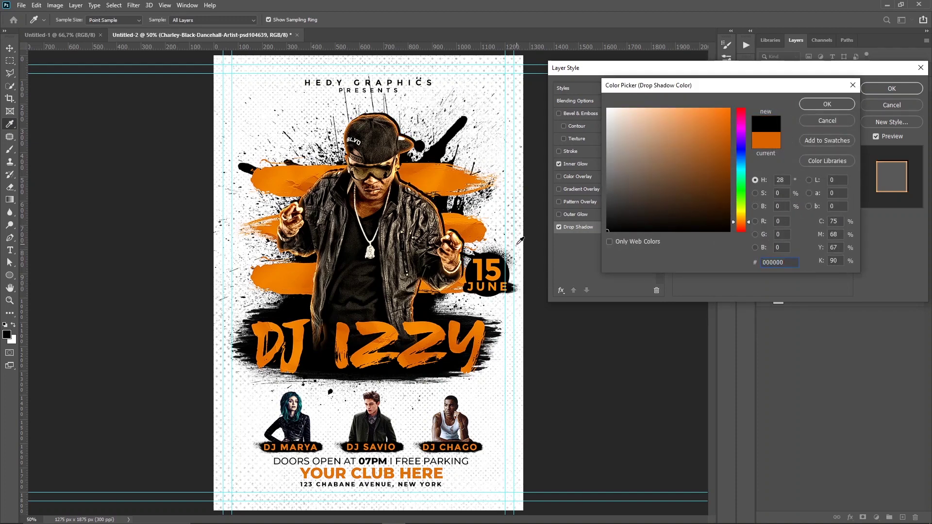
Accept black for the shadow, place it at 10 px and -119°, and apply the layer style
key("Return")
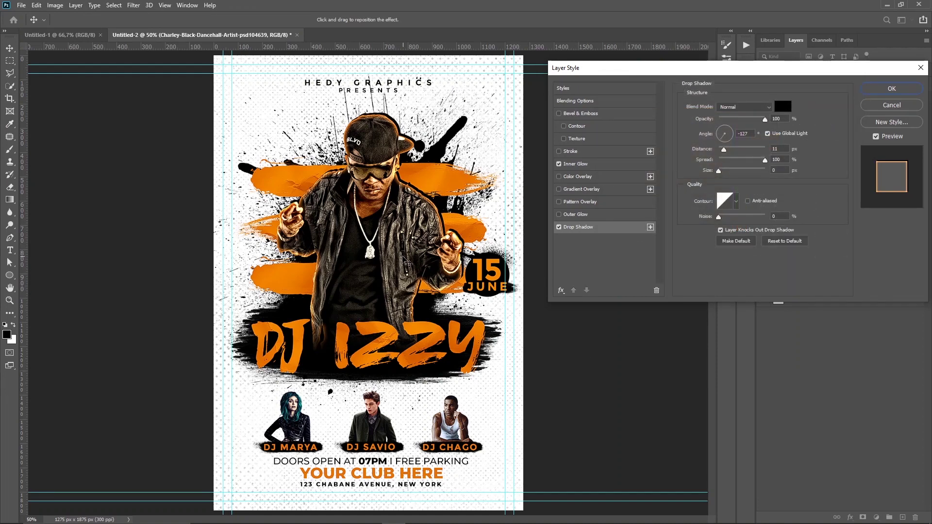
left_click_drag(403, 260, 407, 264)
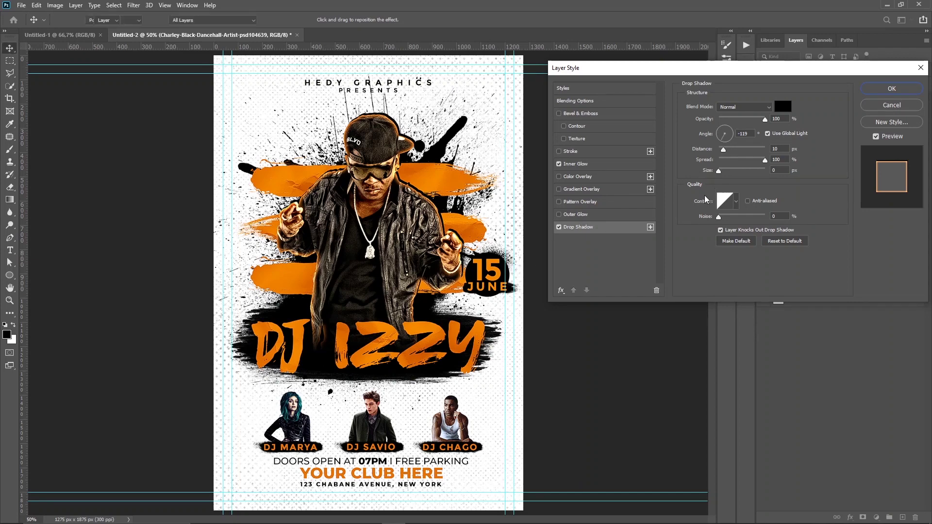
key("Return")
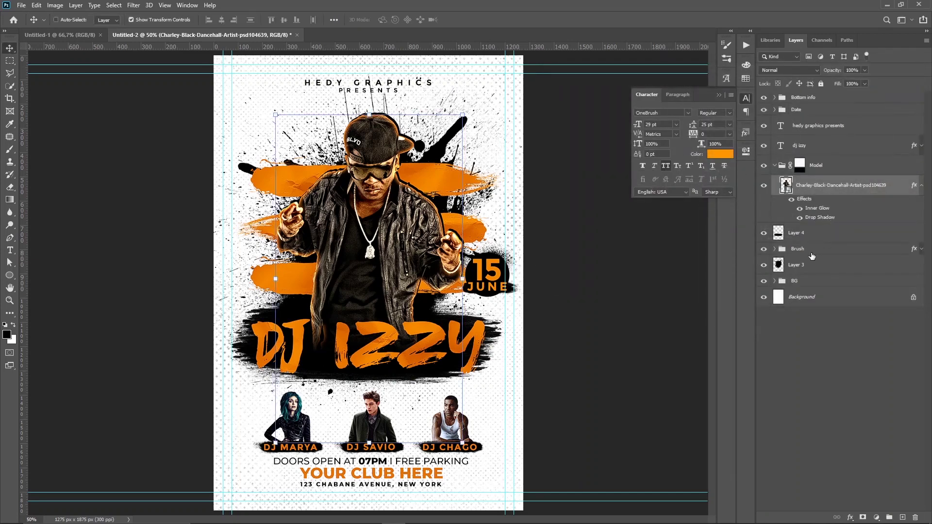
Select Layer 3 and set the Eraser brush size to 117 px
left_click(811, 266)
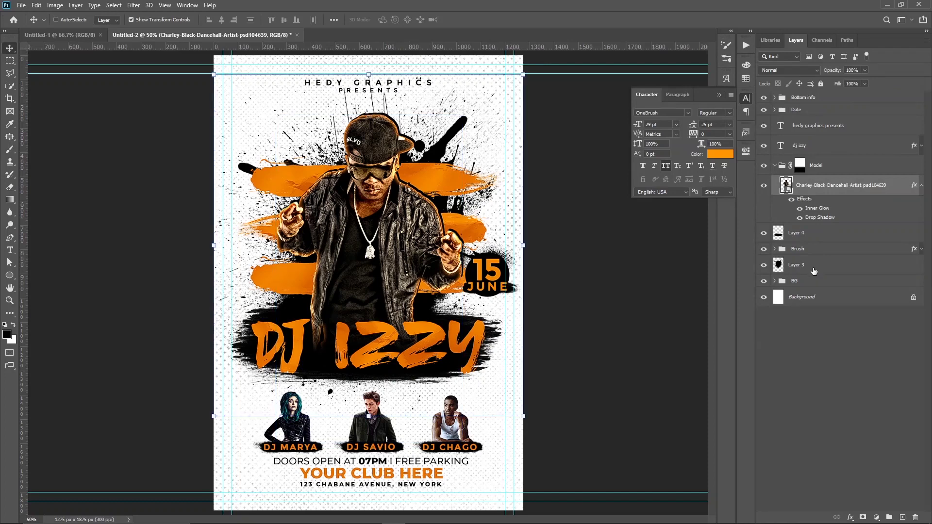
left_click(9, 187)
right_click(351, 130)
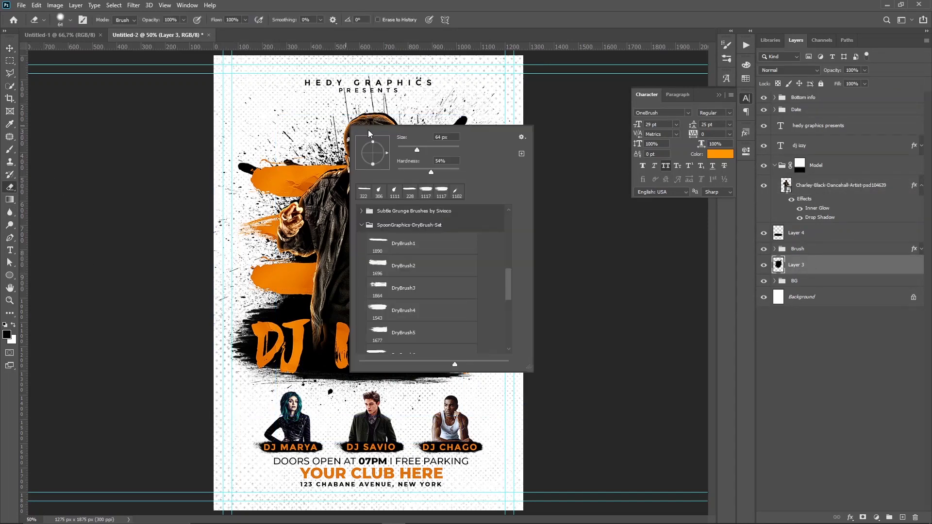
left_click_drag(424, 150, 432, 152)
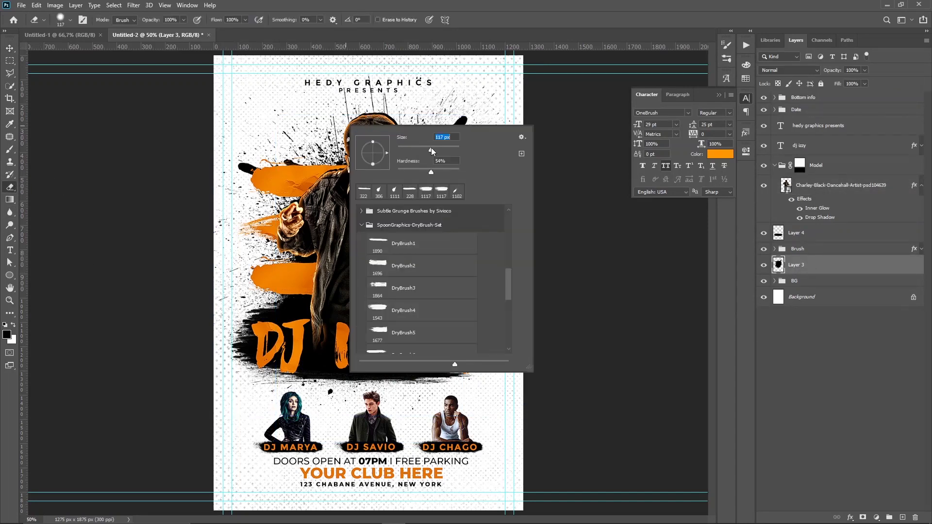
left_click(364, 73)
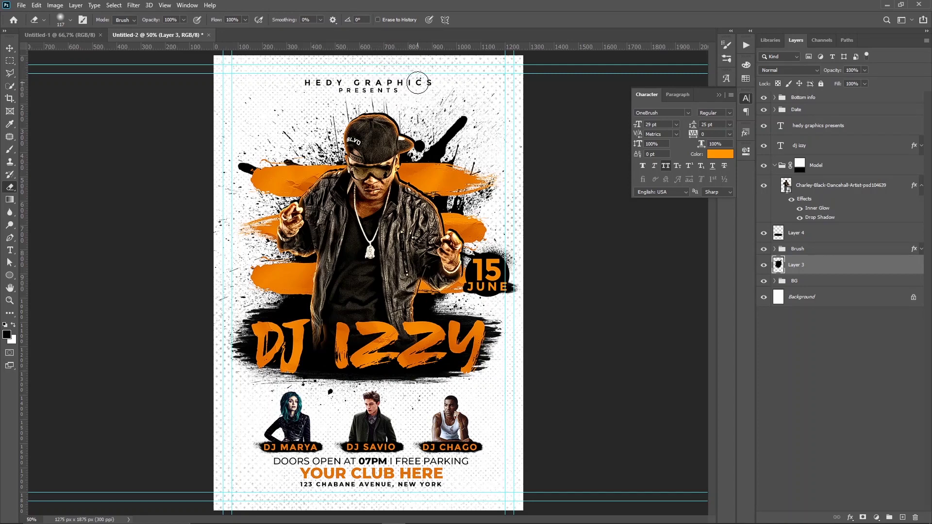
Return to the Move tool, collapse the Model group and select the Bottom info group
left_click(10, 48)
left_click(803, 372)
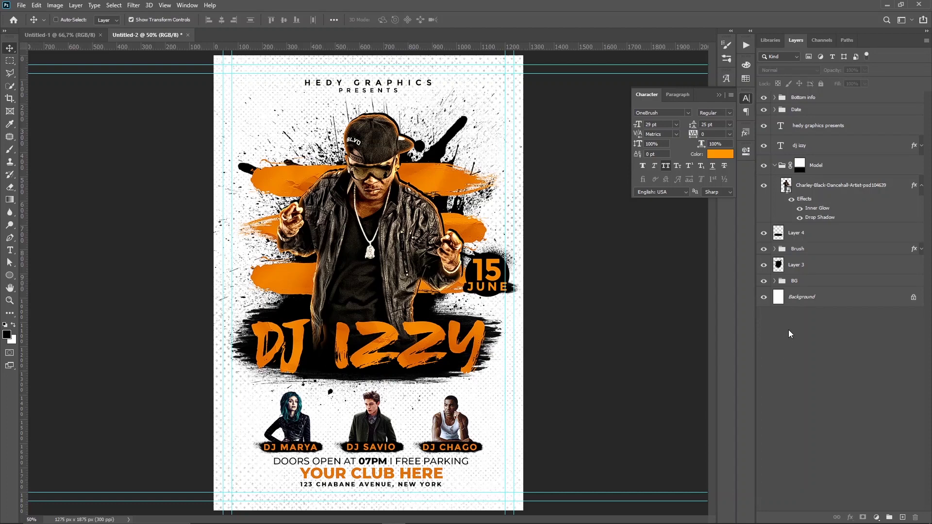
left_click(775, 166)
left_click(802, 98)
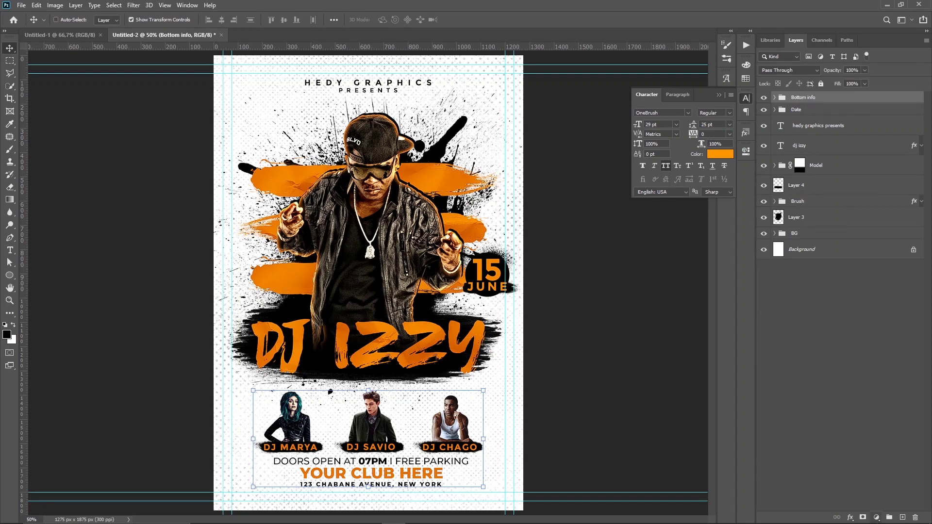
Add a Pattern Fill layer and try a light-grunge-3 texture
left_click(877, 517)
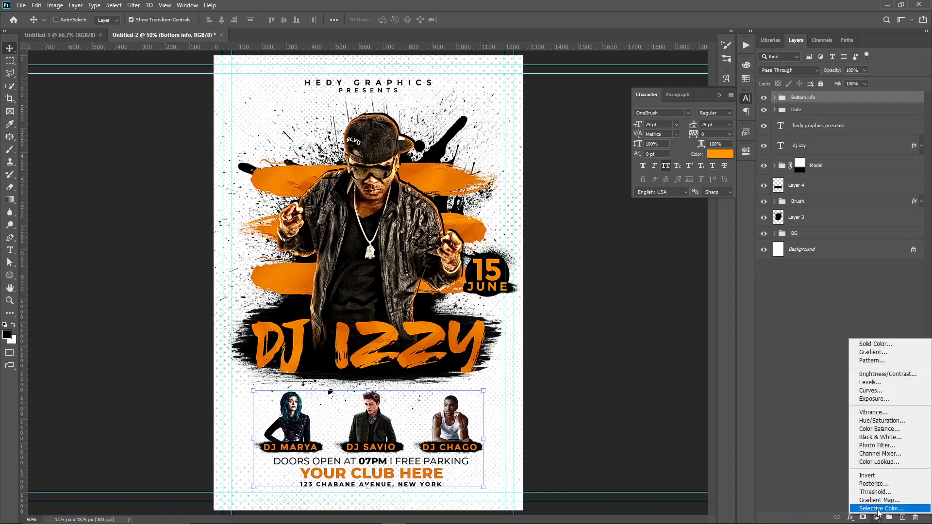
left_click(882, 363)
left_click_drag(490, 146, 605, 159)
left_click(529, 187)
scroll(472, 240, "up", 1)
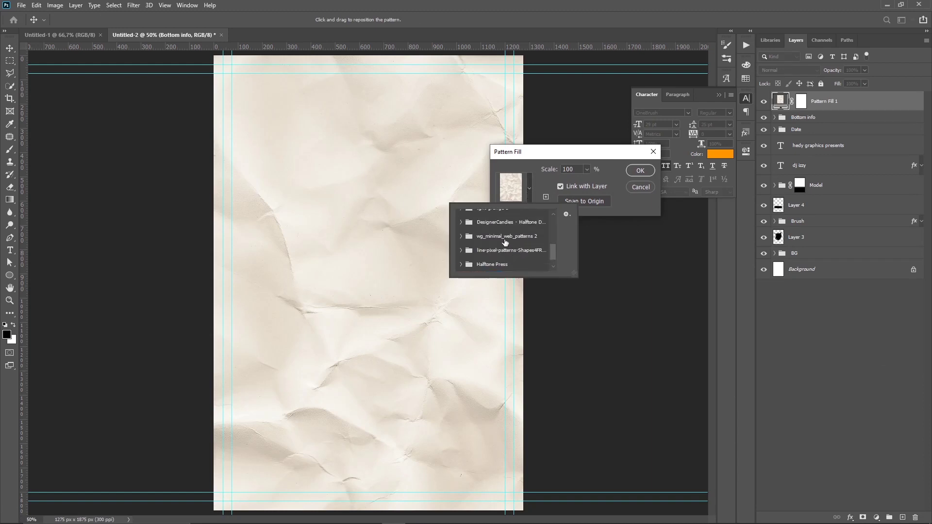
scroll(472, 241, "up", 1)
scroll(465, 240, "up", 1)
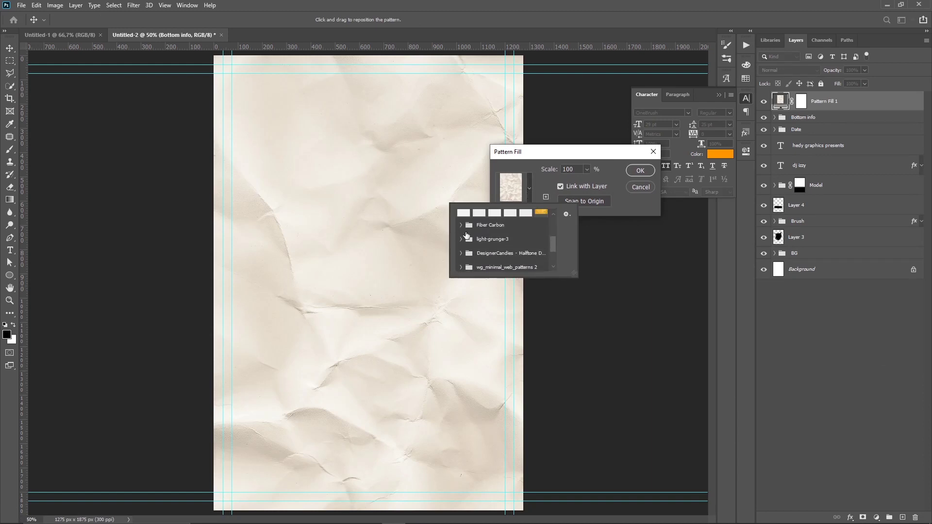
scroll(465, 243, "up", 1)
left_click(461, 250)
left_click(488, 261)
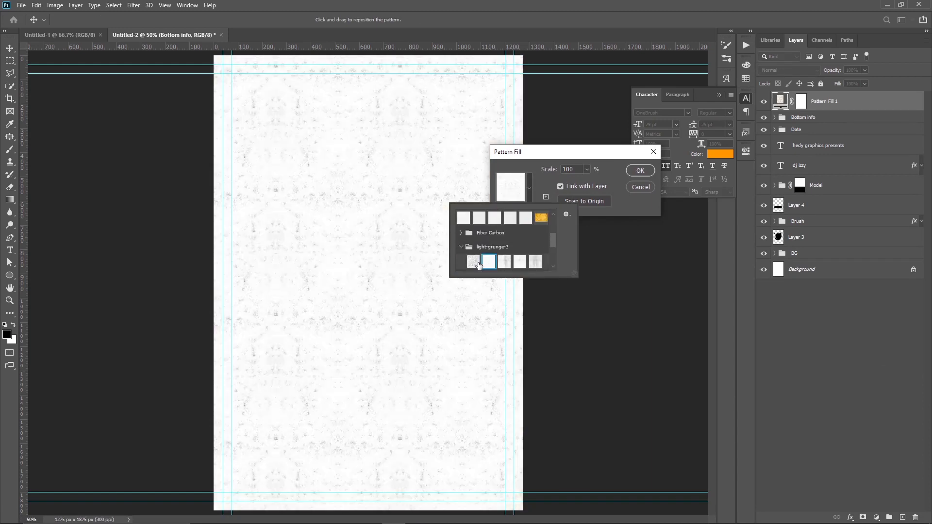
After trying Fiber Carbon paper textures, confirm a grey mesh from wg_minimal_web_patterns
scroll(477, 257, "up", 1)
left_click(461, 241)
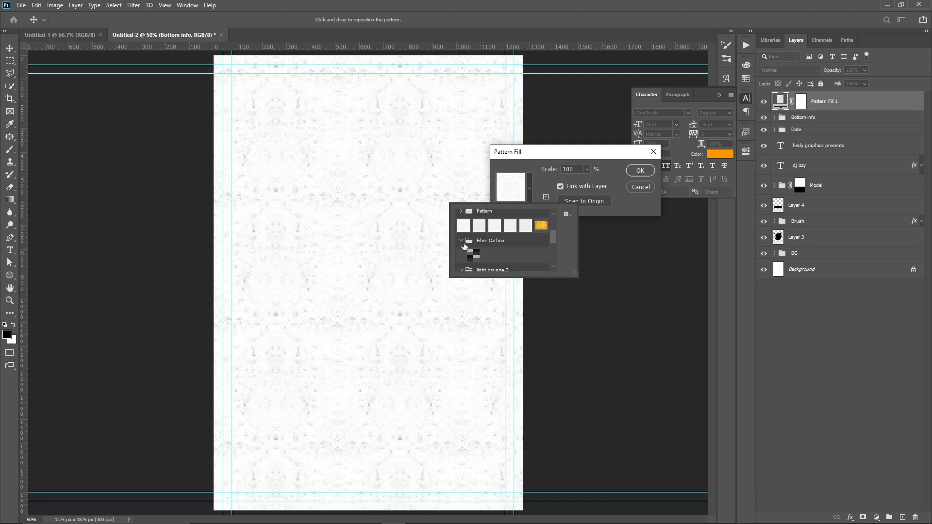
left_click(465, 229)
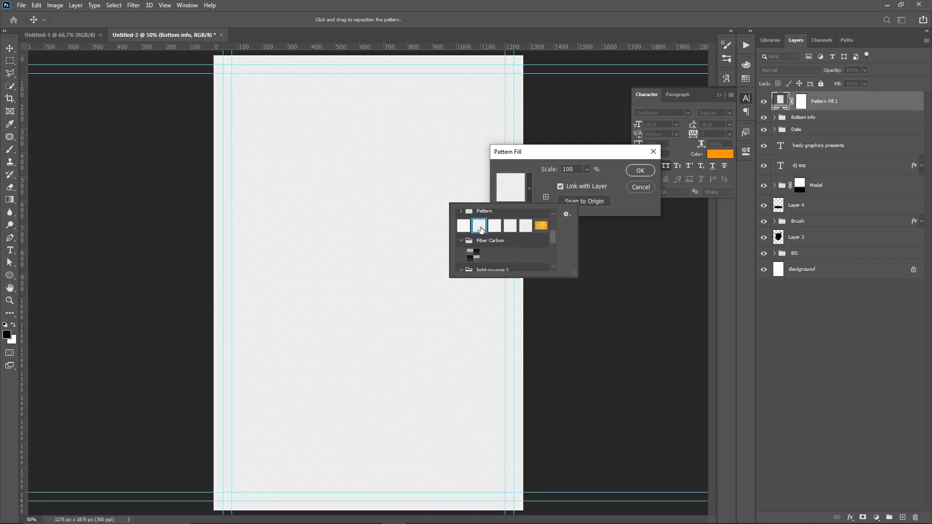
left_click(464, 227)
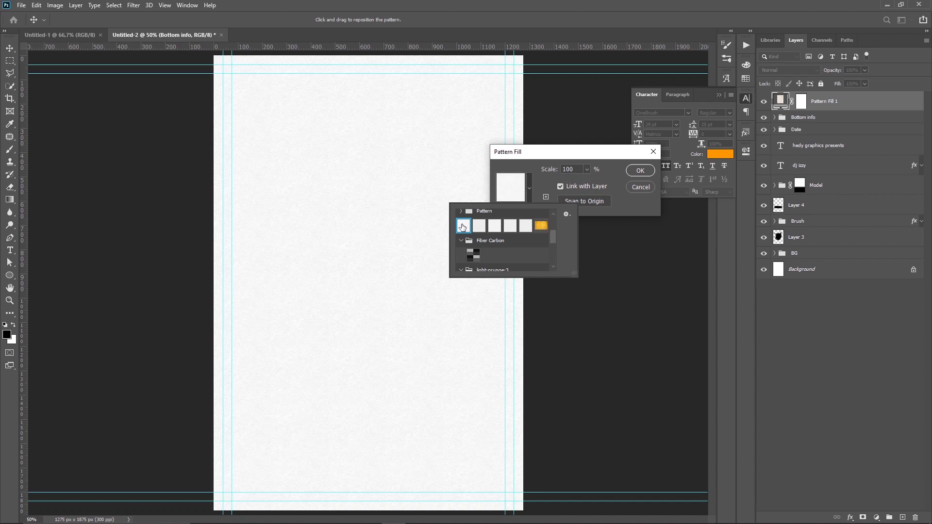
left_click(481, 240)
scroll(483, 247, "up", 3)
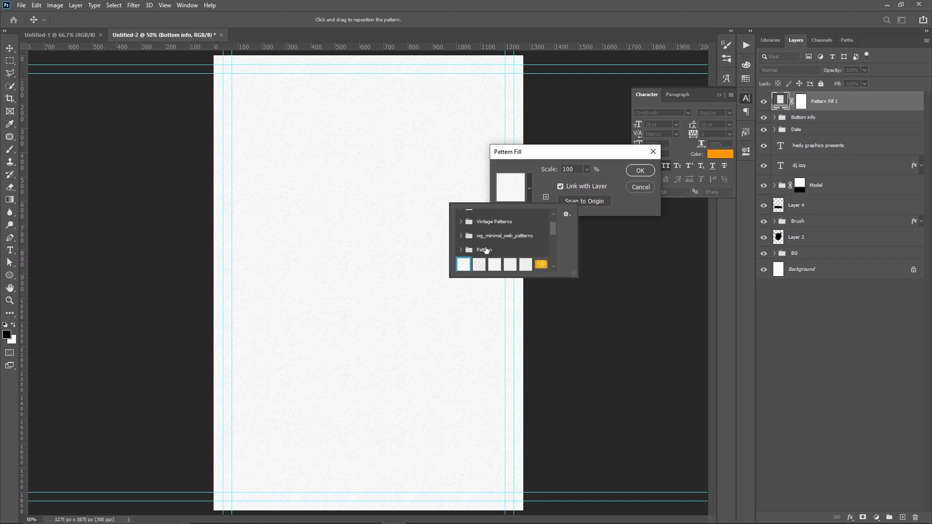
left_click(460, 236)
left_click(493, 254)
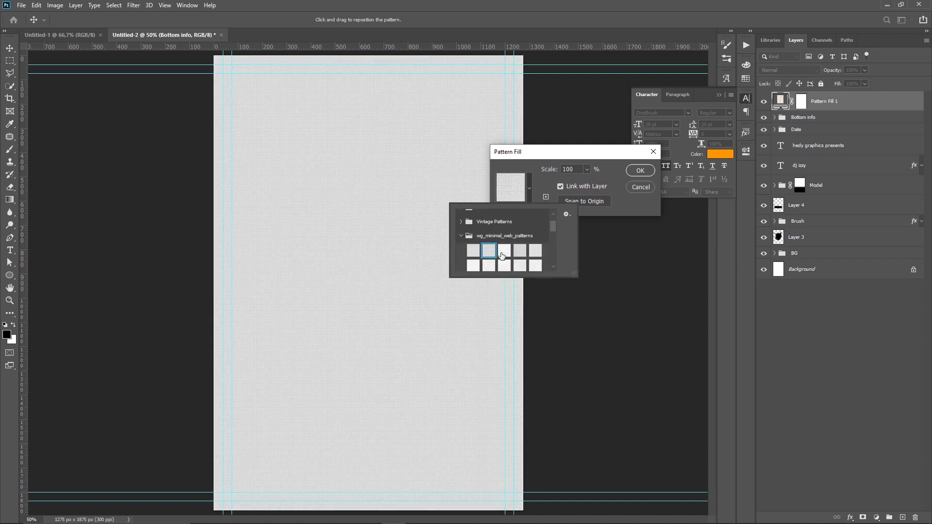
left_click(640, 170)
left_click(640, 171)
left_click(775, 70)
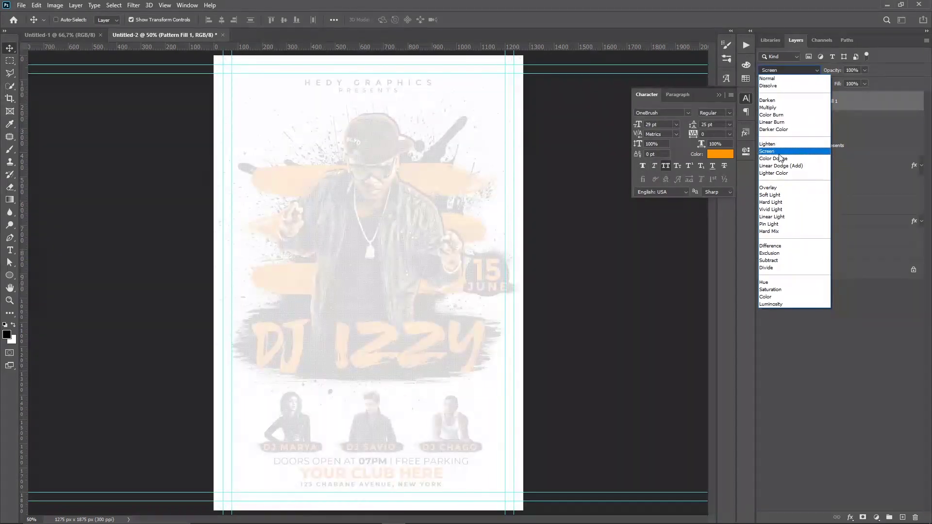
Keep Multiply blending on the pattern and toggle its visibility to compare
left_click(775, 110)
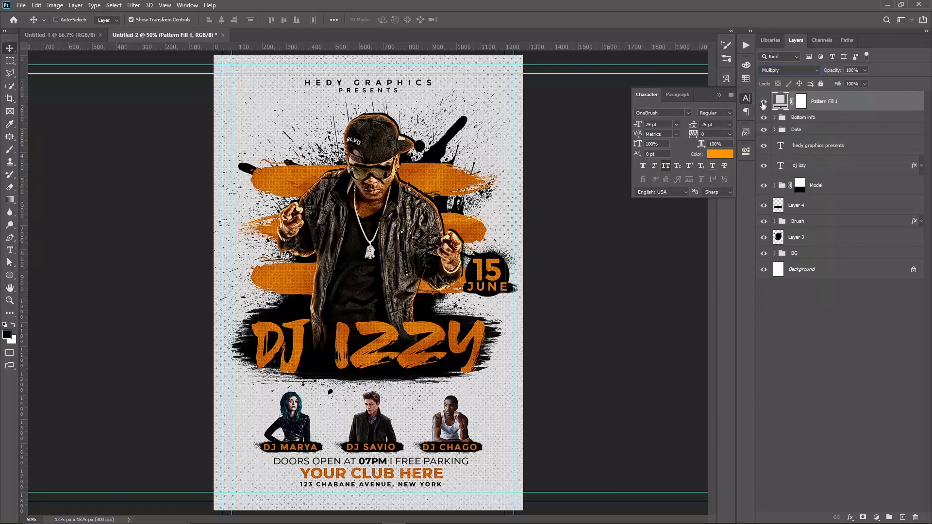
left_click(763, 102)
left_click(763, 102)
Swap Pattern Fill 1 to a lighter mesh swatch from wg_minimal_web_patterns
double_click(779, 101)
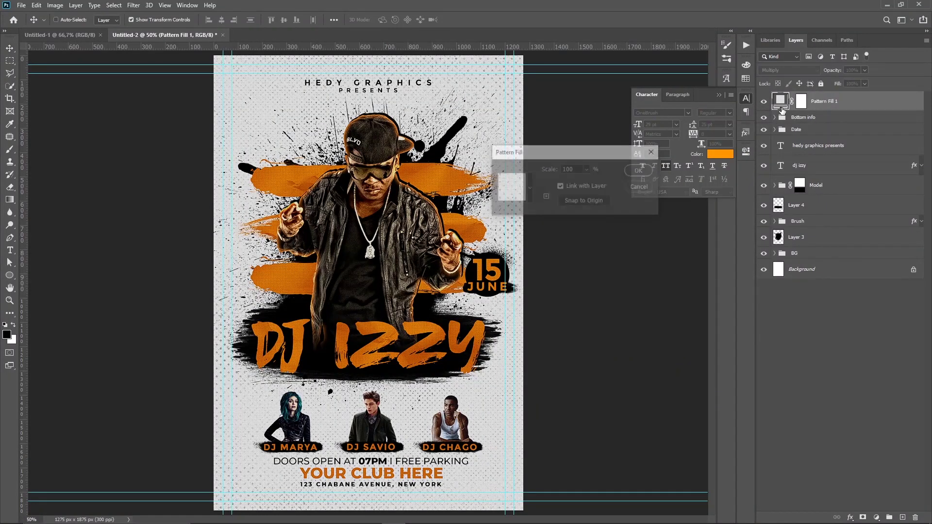
left_click(530, 189)
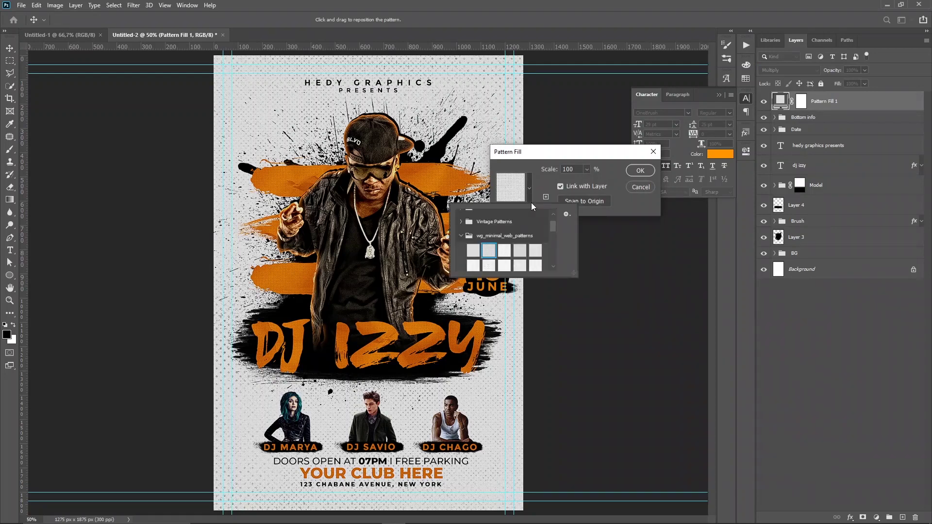
left_click(505, 254)
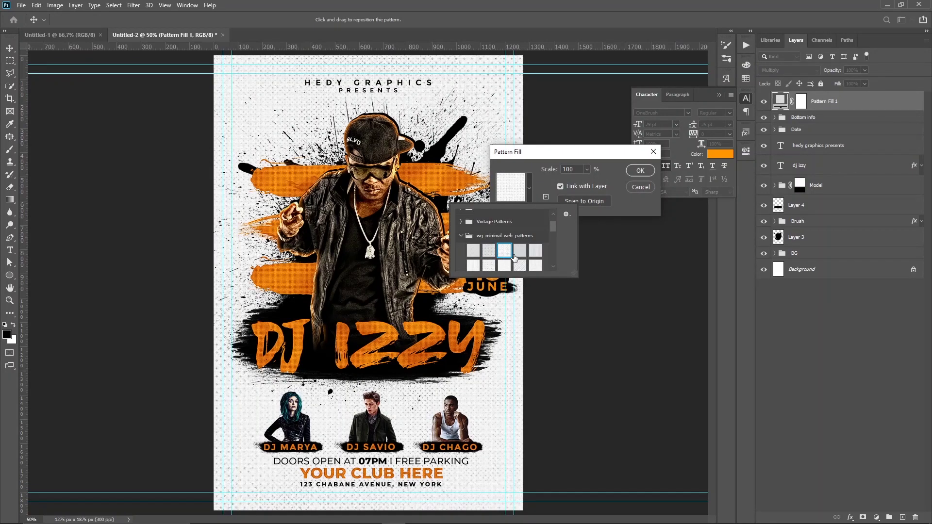
left_click(519, 251)
left_click(521, 265)
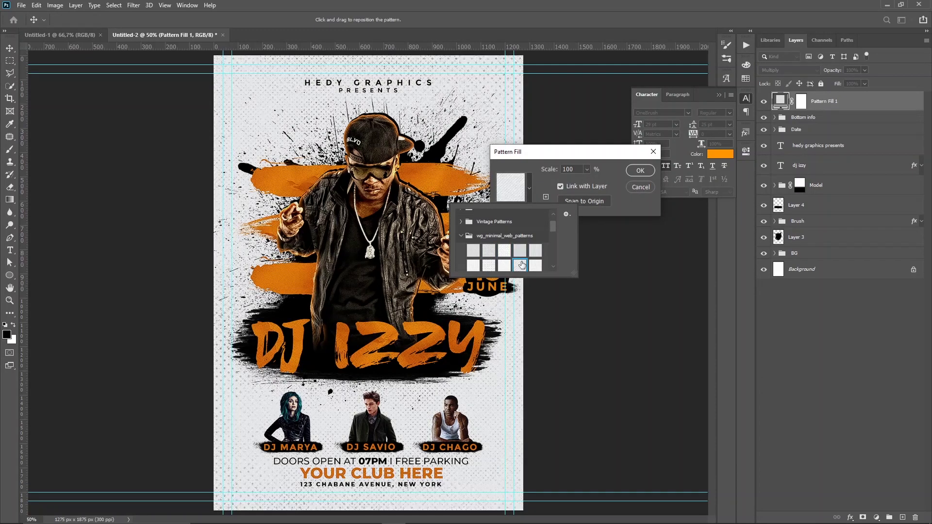
scroll(522, 264, "down", 1)
key("ctrl+plus")
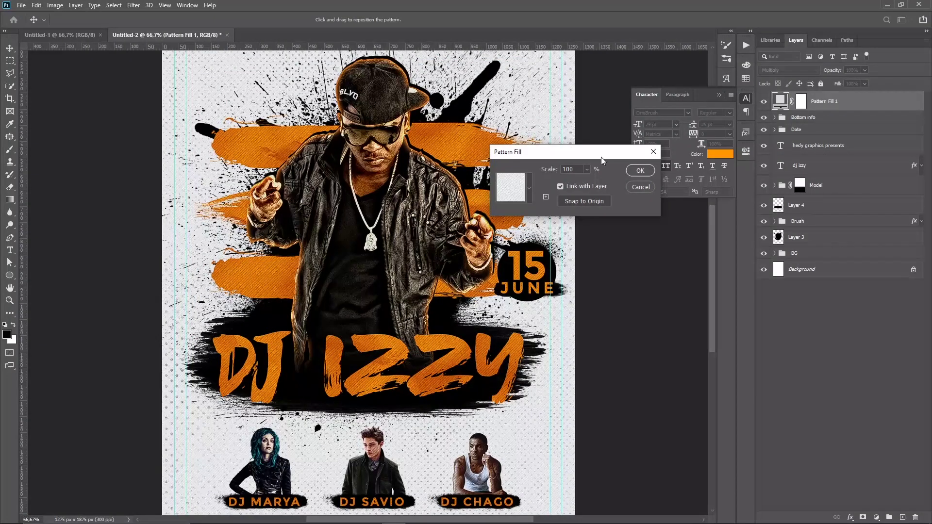
left_click(638, 171)
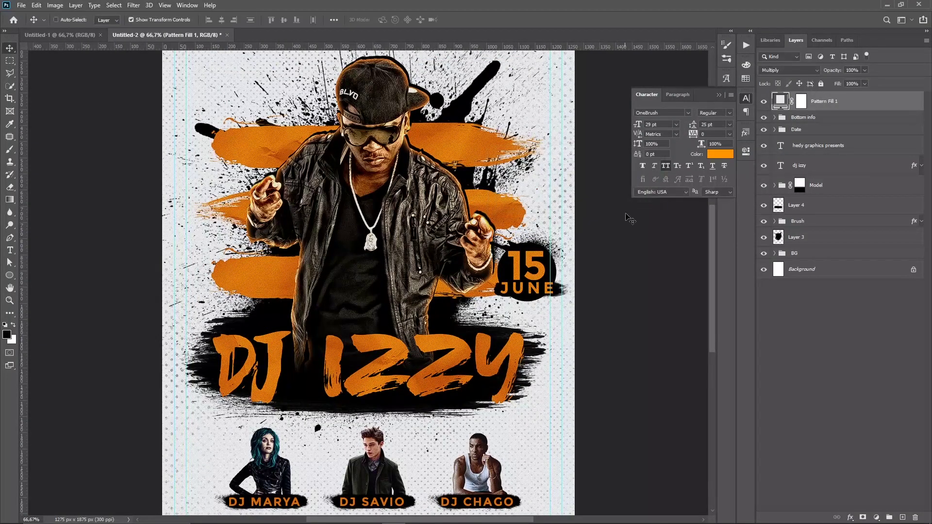
Compare Soft Light against Multiply on the pattern layer and keep it on Multiply
left_click(798, 71)
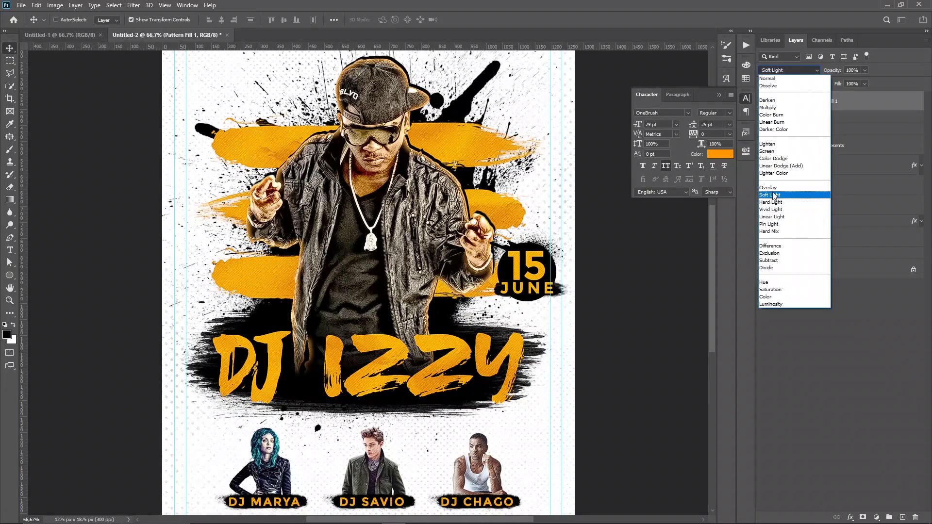
left_click(774, 196)
left_click(764, 103)
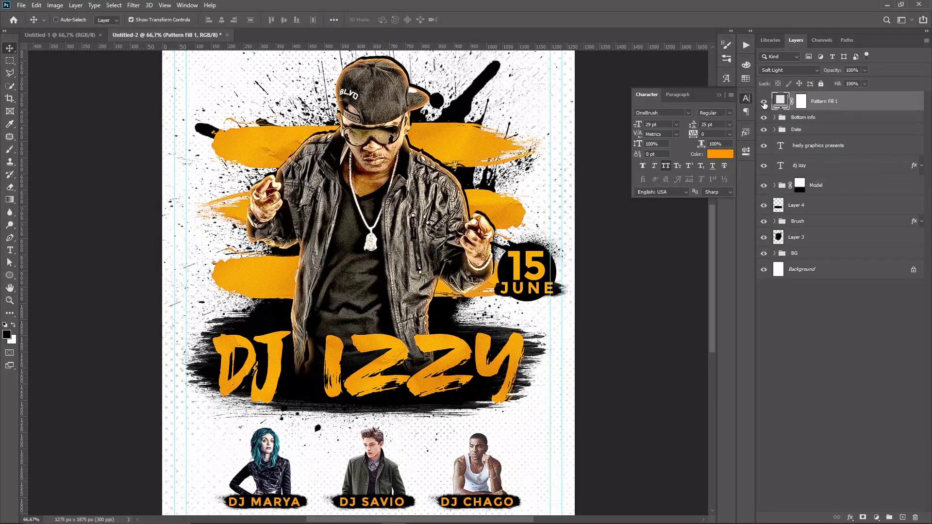
left_click(777, 71)
left_click(772, 96)
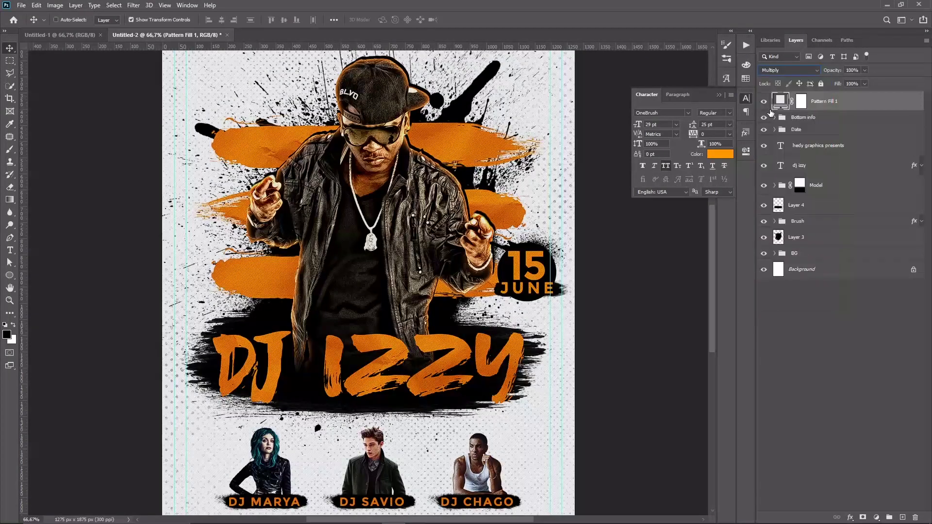
left_click(764, 102)
left_click(763, 102)
Zoom out to the whole flyer and bring up the fill/adjustment layer list
key("ctrl")
key("ctrl+minus")
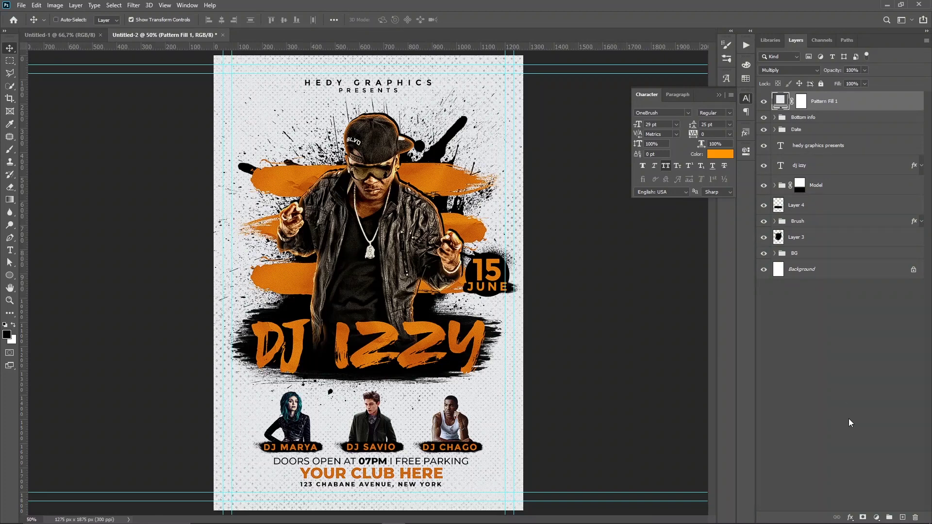
left_click(876, 516)
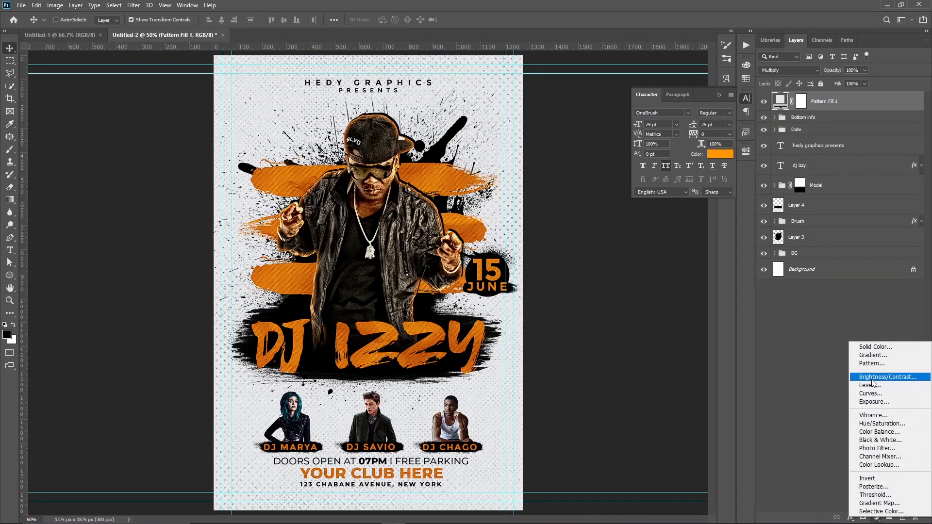
Add a Brightness/Contrast layer at brightness 18, contrast 4, checking it against the pattern
left_click(872, 378)
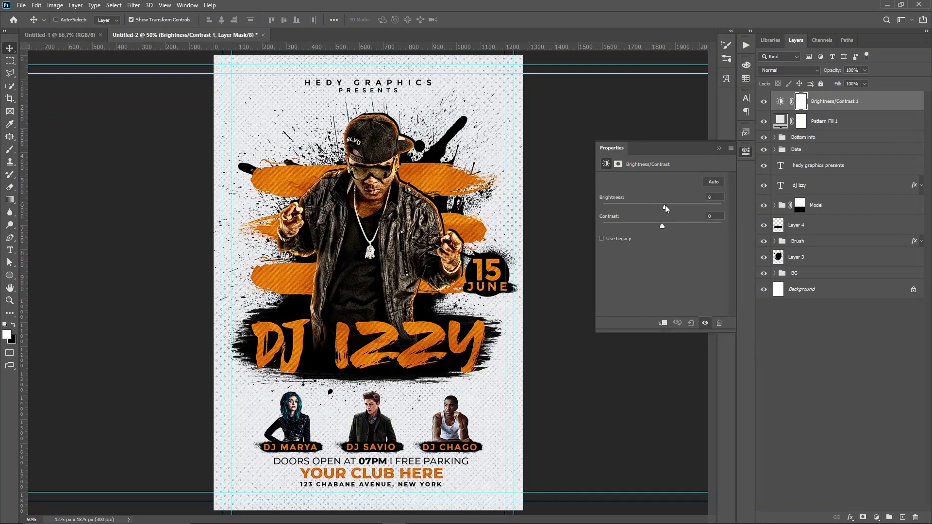
mouse_move(665, 209)
left_mouse_down()
mouse_move(655, 227)
mouse_move(664, 228)
left_mouse_up()
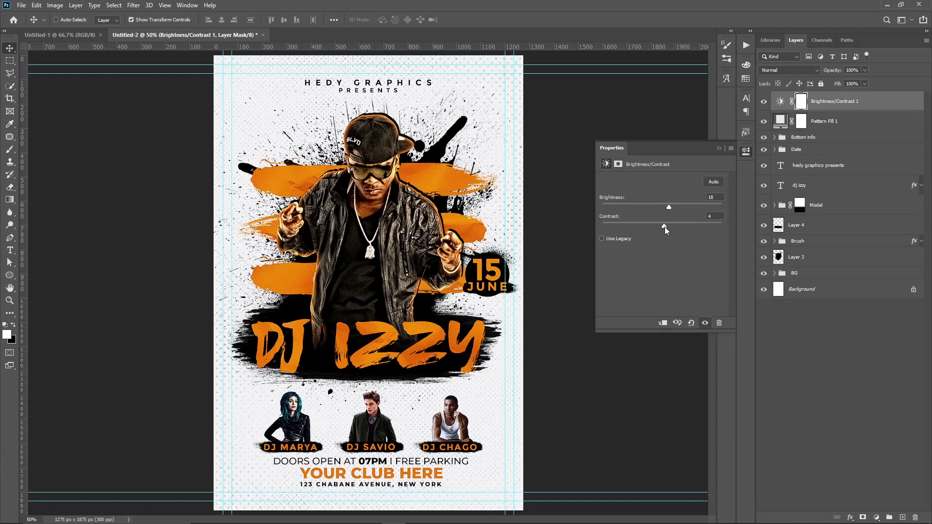
left_click(764, 102)
left_click(763, 122)
left_click(837, 353)
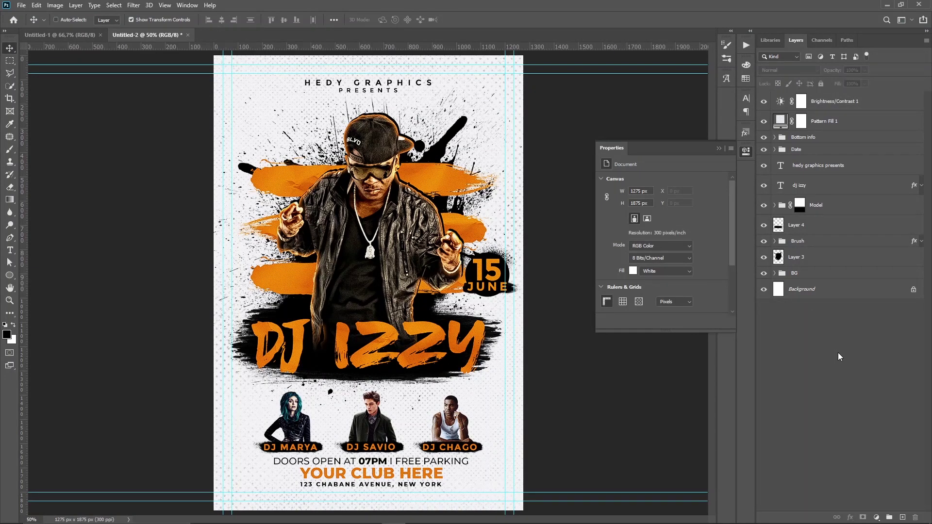
Group Pattern Fill 1 and Brightness/Contrast 1 into a group named Adjustments
left_click(824, 121)
left_click(834, 109, "shift")
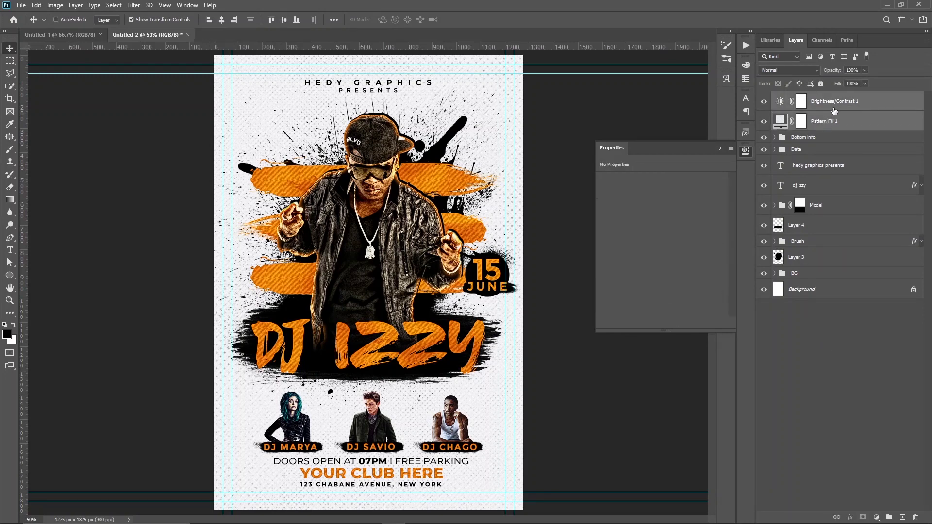
key("ctrl+g")
double_click(796, 97)
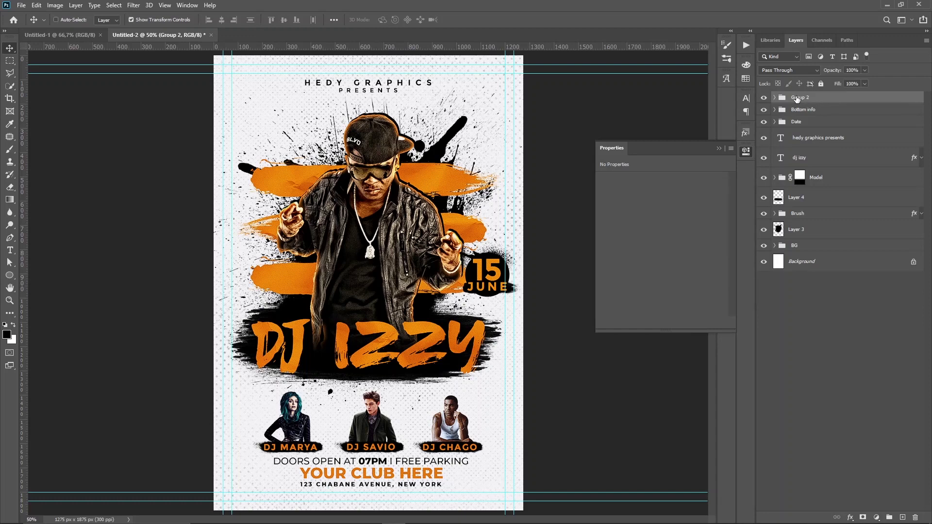
type("Adjustments")
key("Return")
Group the Bottom info group and other text layers into a group named Text info
left_click(836, 111)
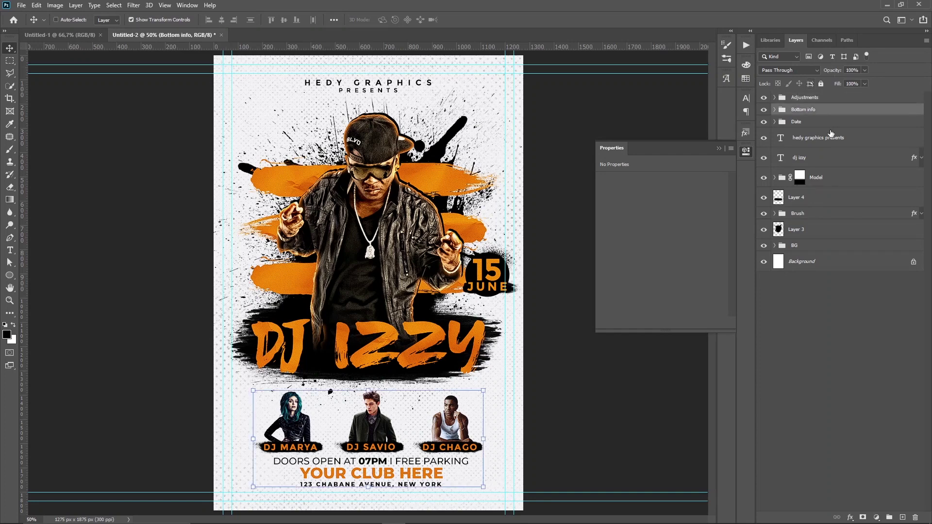
left_click(829, 159, "shift")
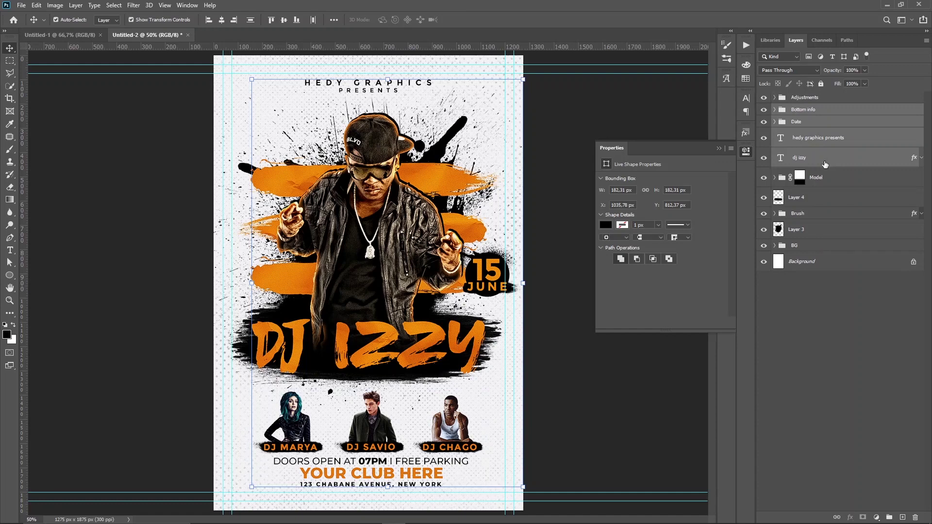
key("ctrl+g")
double_click(801, 110)
type("Text Info")
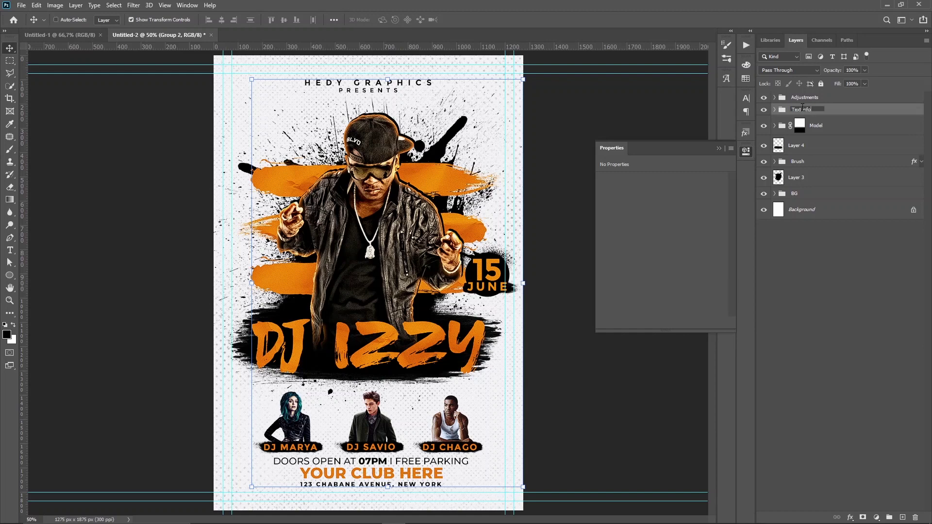
key("Return")
Group Layer 3, Layer 4 and Brush as Elements and move it inside BG
left_click(765, 127)
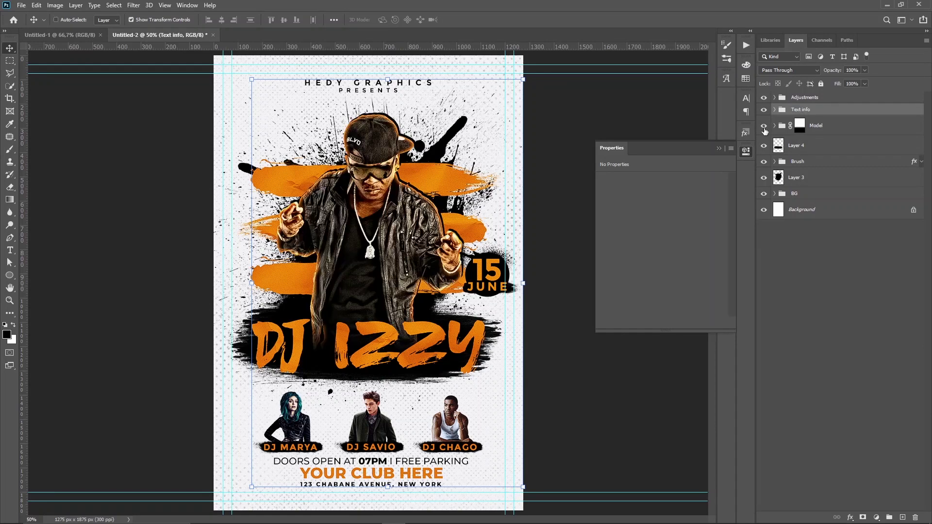
left_click(764, 178)
left_click(764, 194)
left_click(802, 181)
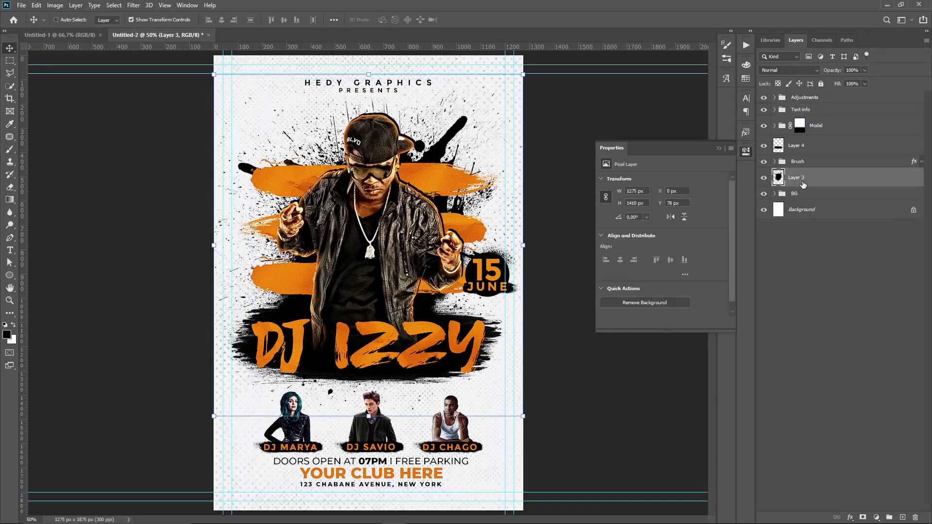
left_click(811, 145, "shift")
key("ctrl+g")
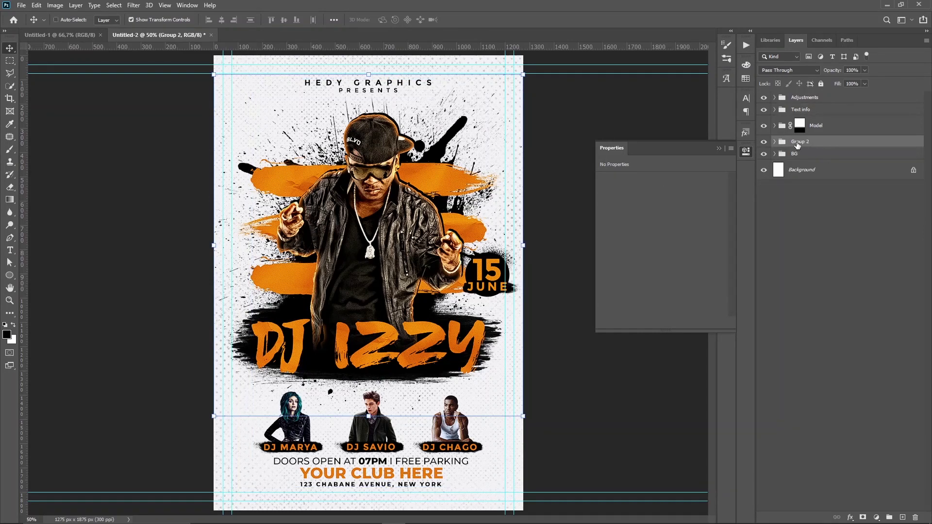
double_click(797, 143)
type("Elements")
key("Return")
left_click_drag(797, 142, 798, 152)
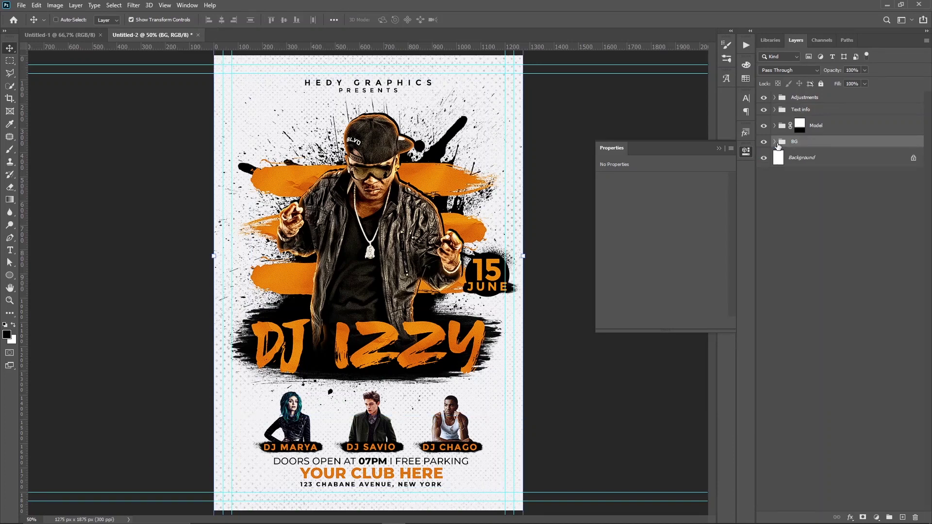
Try moving the Bottom info block up the flyer, then undo to restore its position
left_click(811, 198)
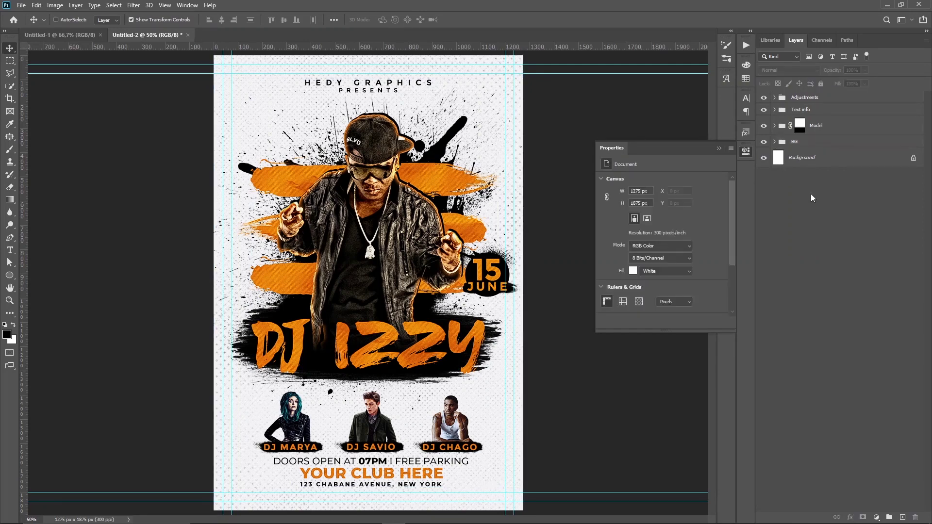
left_click(774, 110)
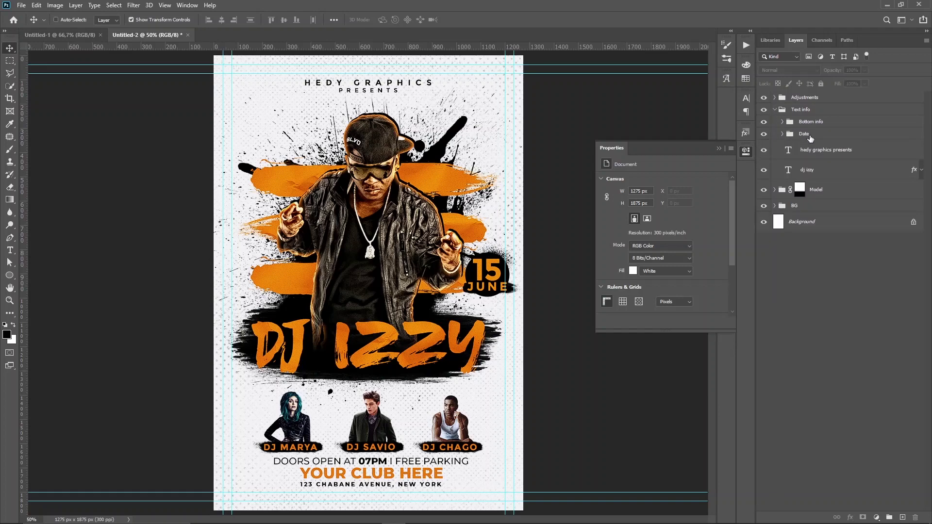
left_click(783, 121)
left_click(782, 122)
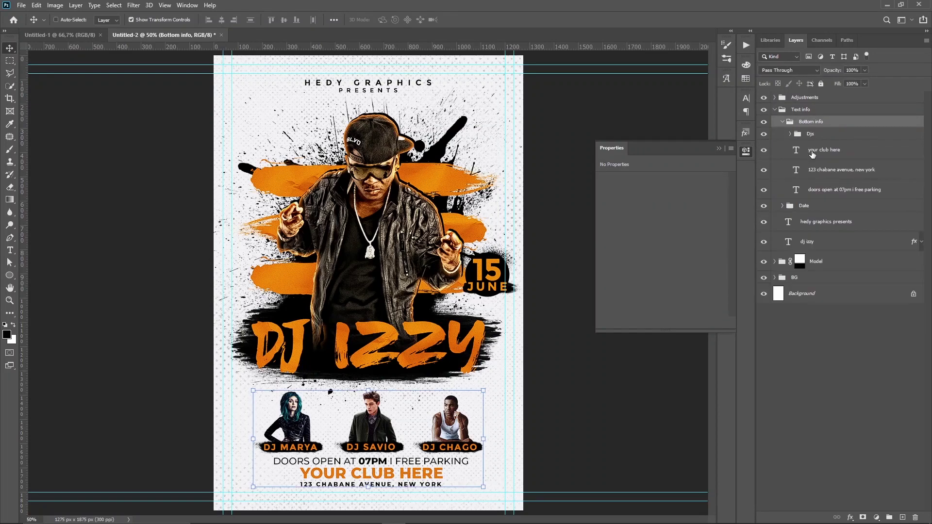
left_click(812, 135)
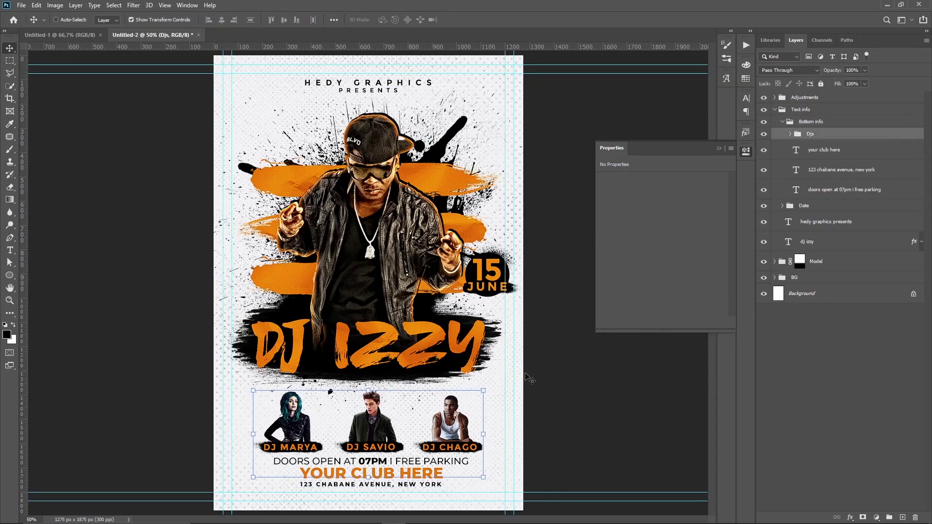
left_click(808, 122)
left_click_drag(554, 436, 553, 417)
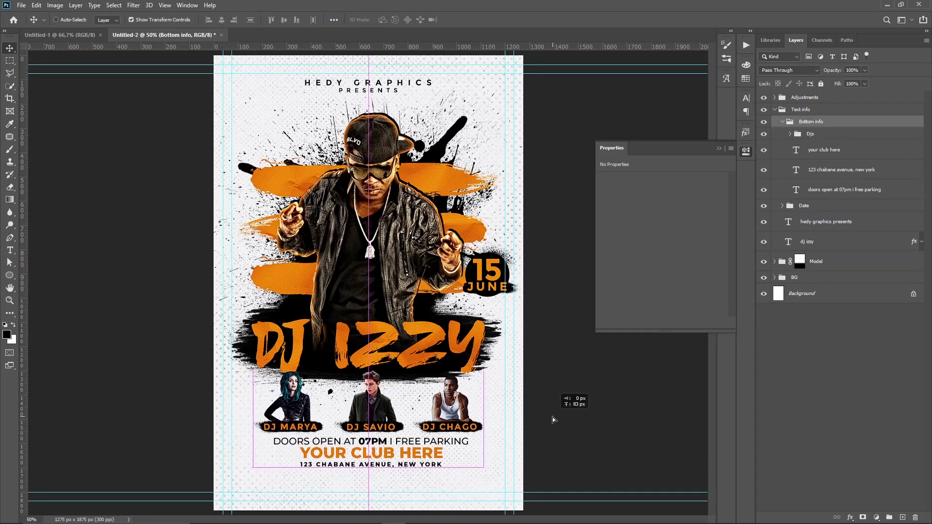
left_click_drag(552, 417, 552, 419)
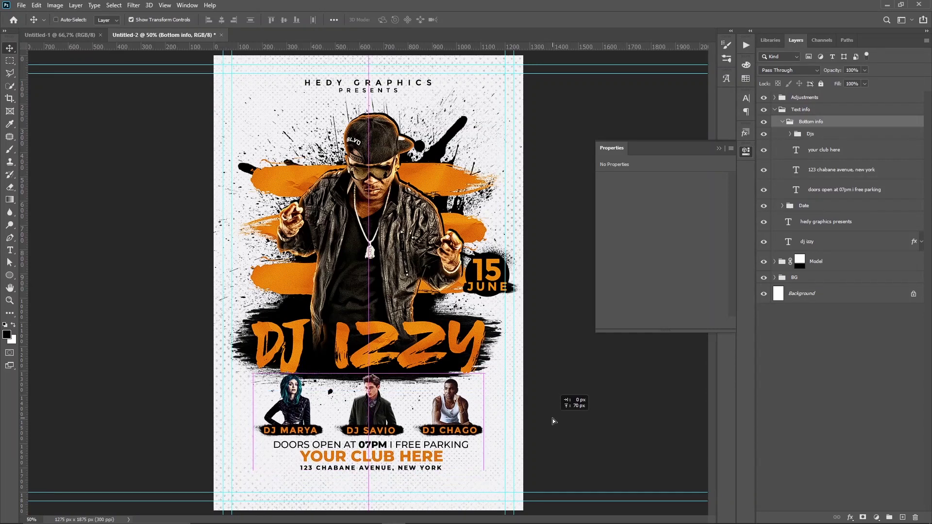
left_click_drag(552, 418, 552, 418)
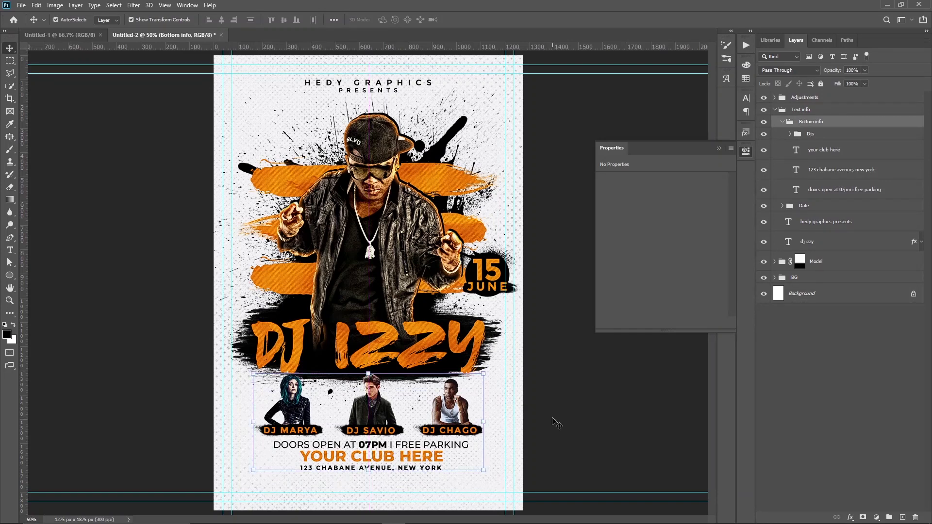
key("ctrl+z")
Collapse the floating Properties panel and the Bottom info and Text info groups
left_click(809, 368)
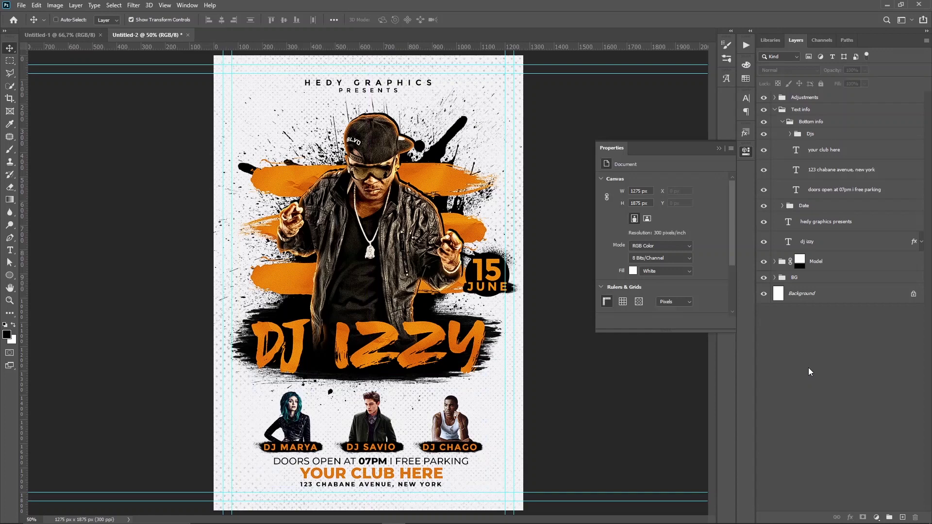
left_click(718, 148)
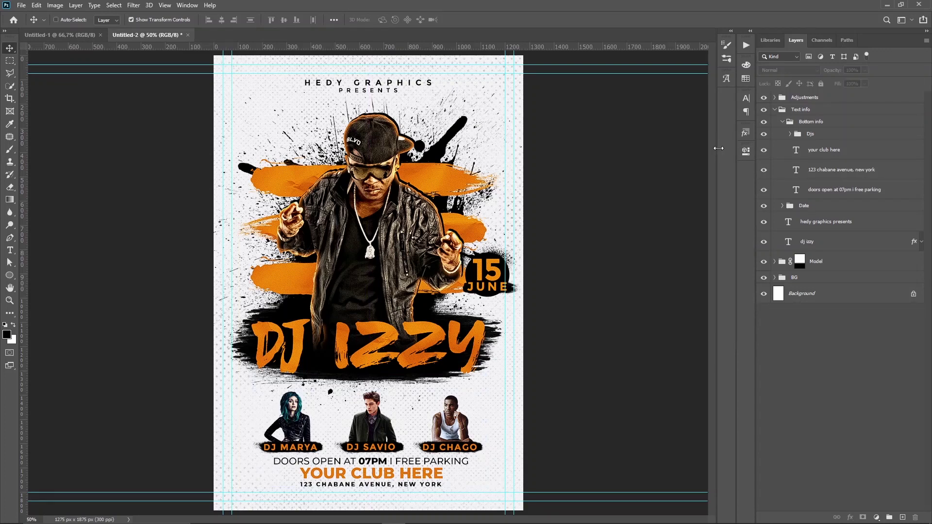
left_click(780, 122)
left_click(775, 110)
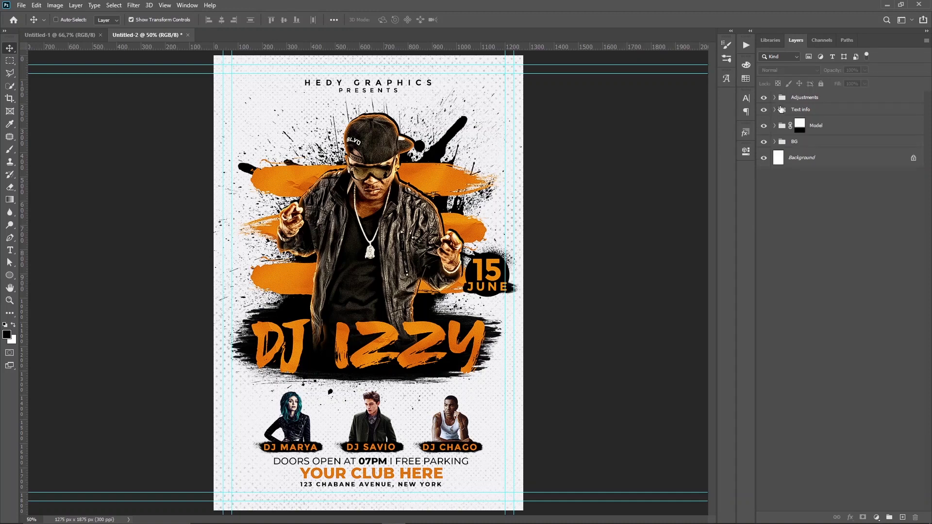
Trial a Photo Filter above Adjustments, cancel its colour change, and delete the layer
left_click(831, 98)
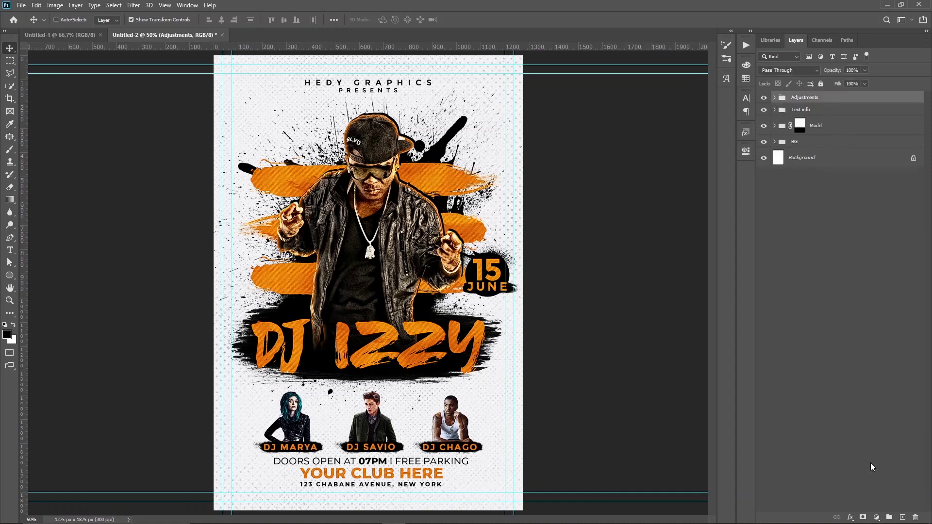
left_click(875, 517)
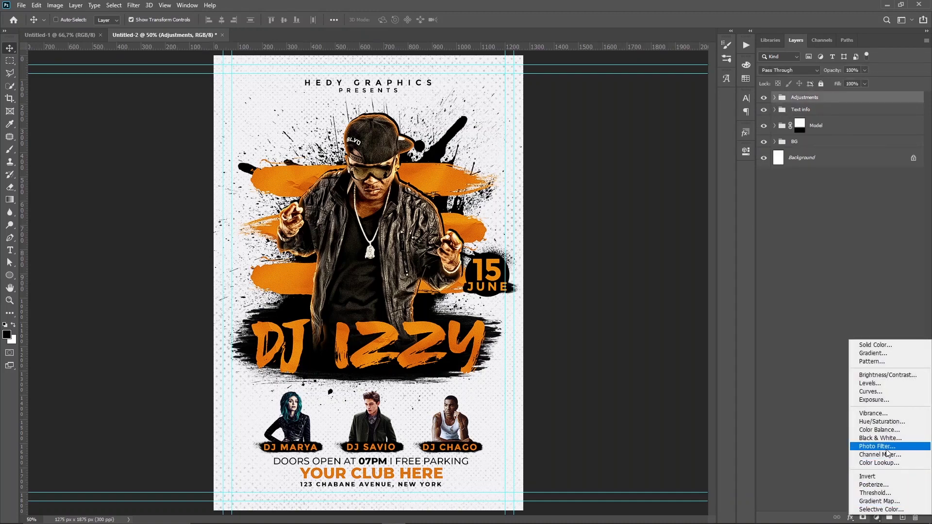
left_click(888, 446)
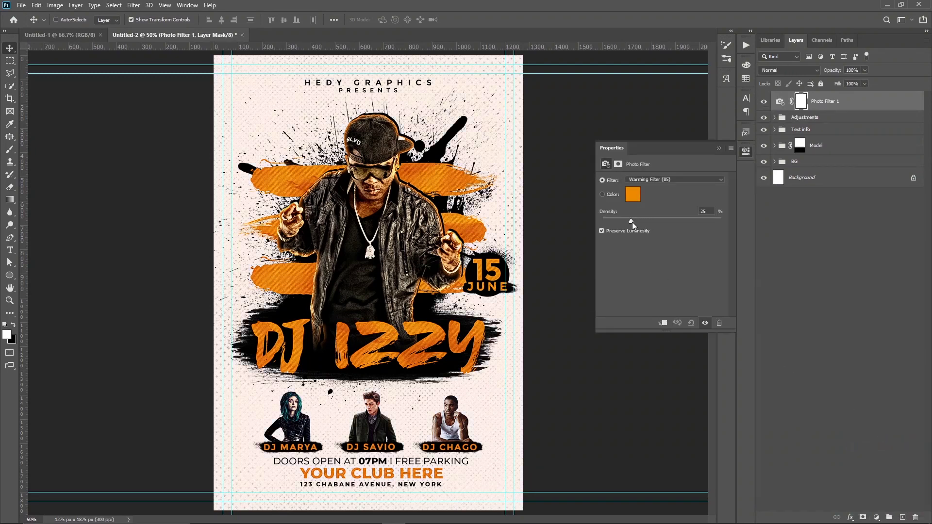
left_click(632, 194)
mouse_move(741, 166)
left_mouse_down()
mouse_move(739, 146)
mouse_move(740, 195)
left_mouse_up()
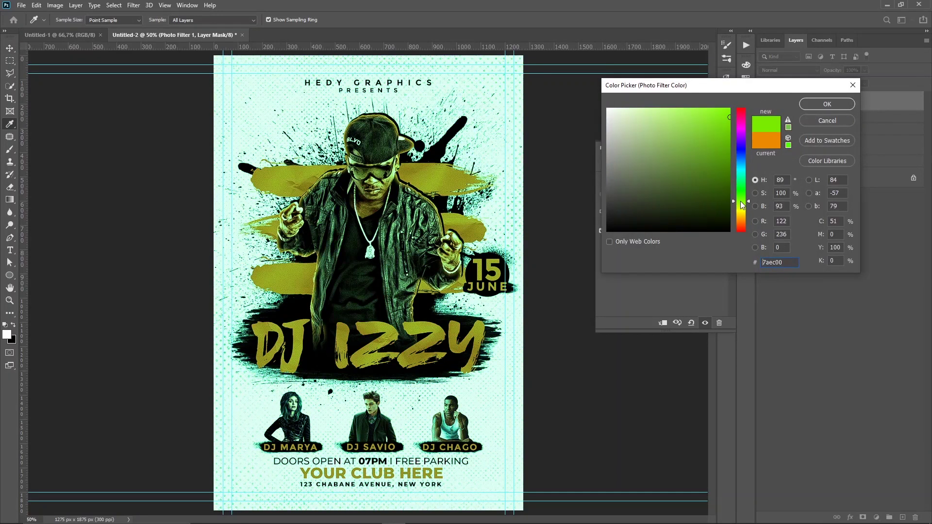
left_click_drag(741, 199, 744, 232)
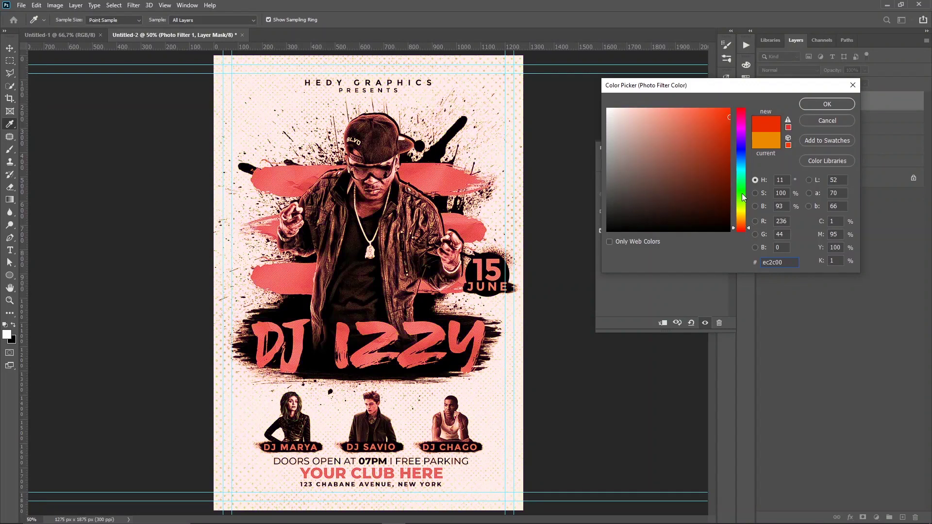
left_click(827, 120)
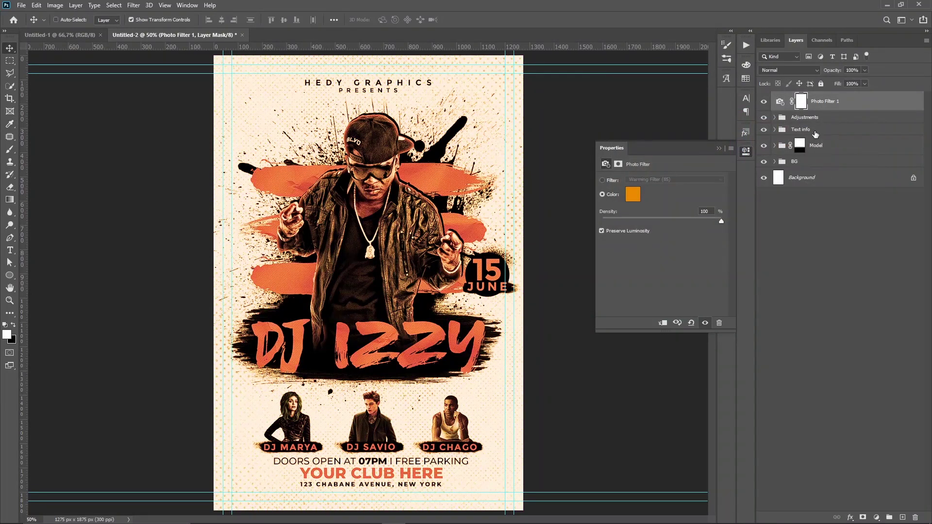
key("Delete")
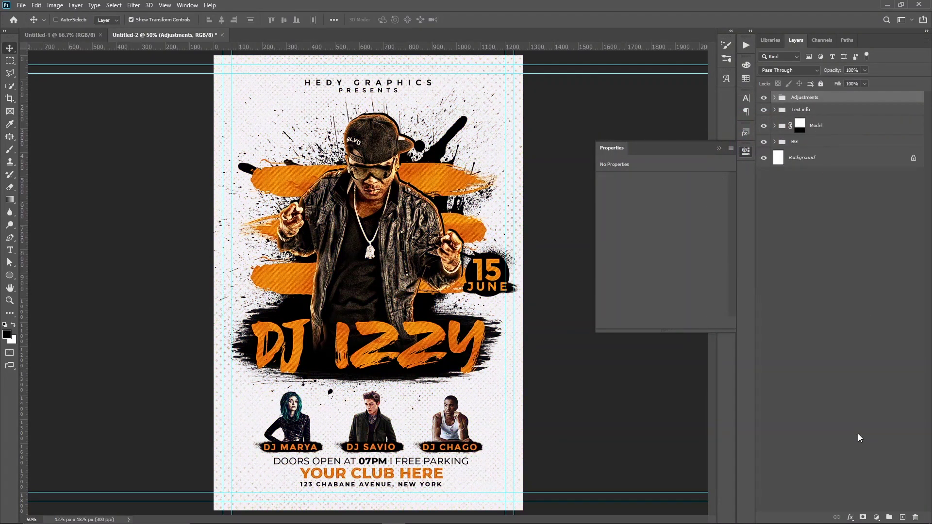
Test a Hue/Saturation layer with Colorize and hue shifts, then delete it and deselect
left_click(876, 518)
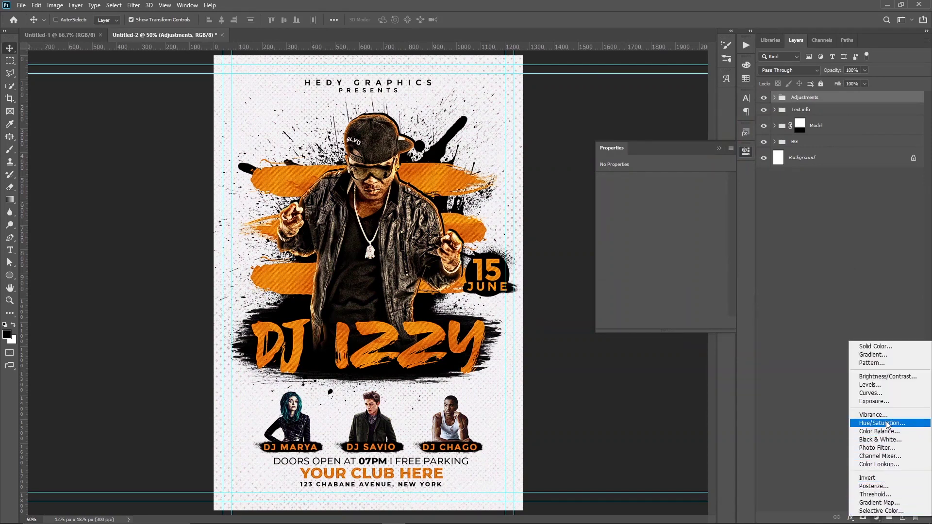
left_click(866, 422)
left_click(651, 268)
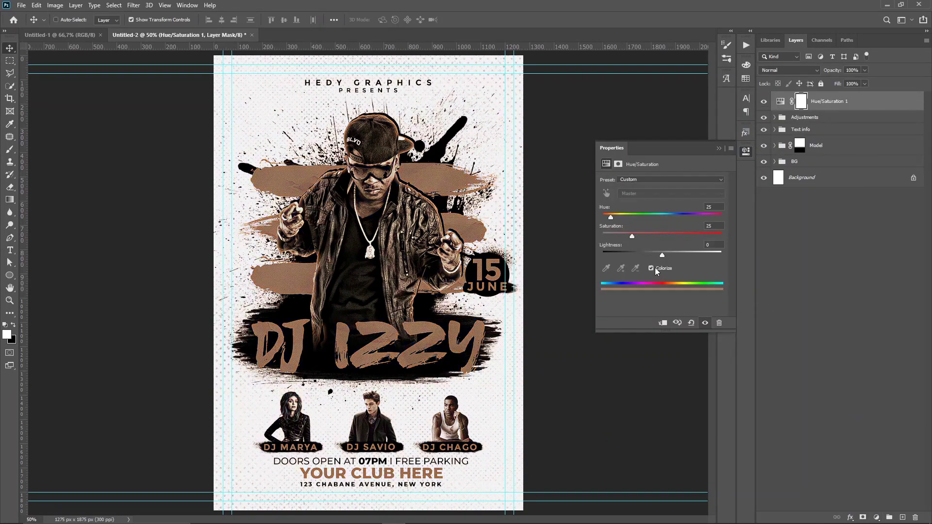
left_click_drag(610, 216, 710, 215)
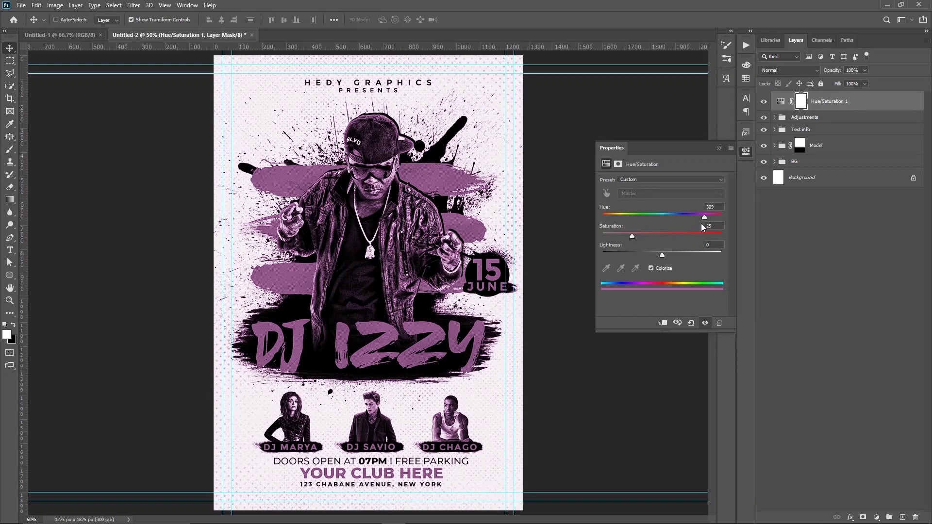
left_click(651, 268)
mouse_move(662, 217)
left_mouse_down()
mouse_move(677, 218)
mouse_move(628, 220)
mouse_move(639, 222)
left_mouse_up()
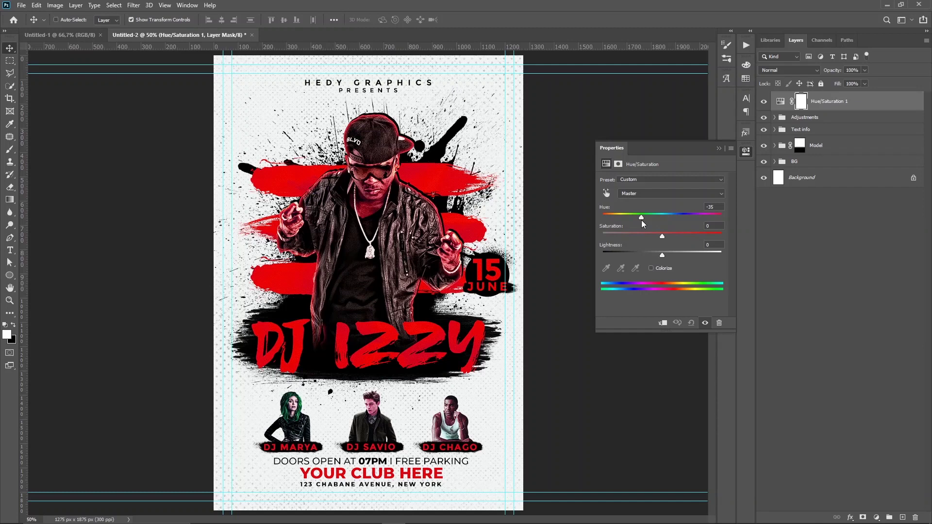
key("Delete")
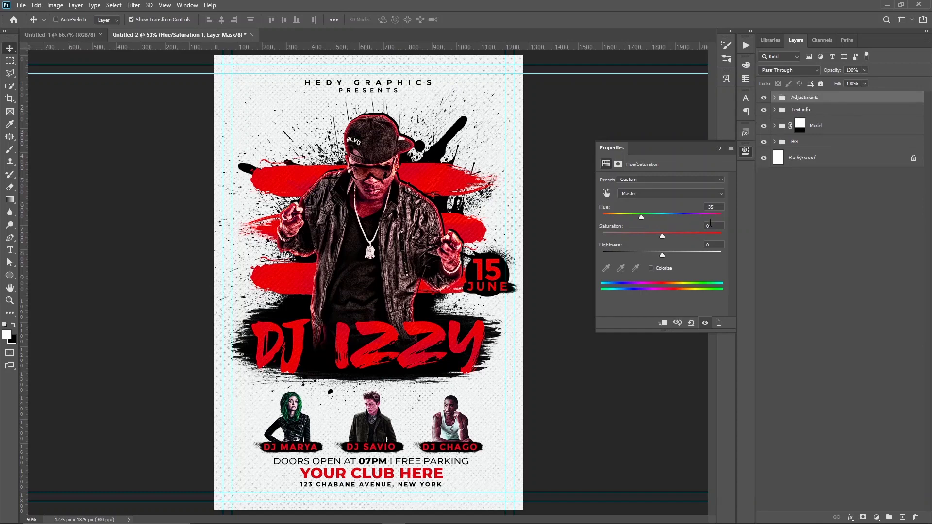
left_click(809, 226)
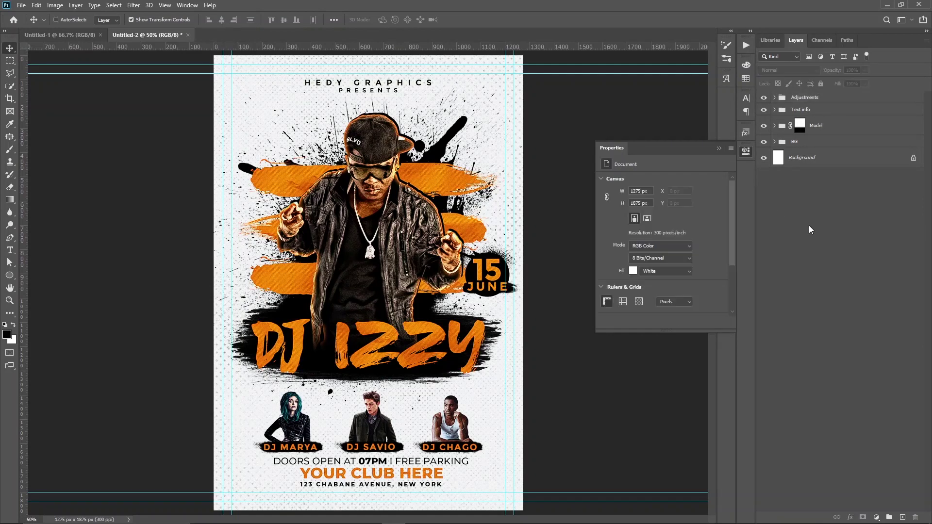
Close the Properties panel, hide all panels and hide guides to show the flyer alone
left_click(719, 149)
key("Tab")
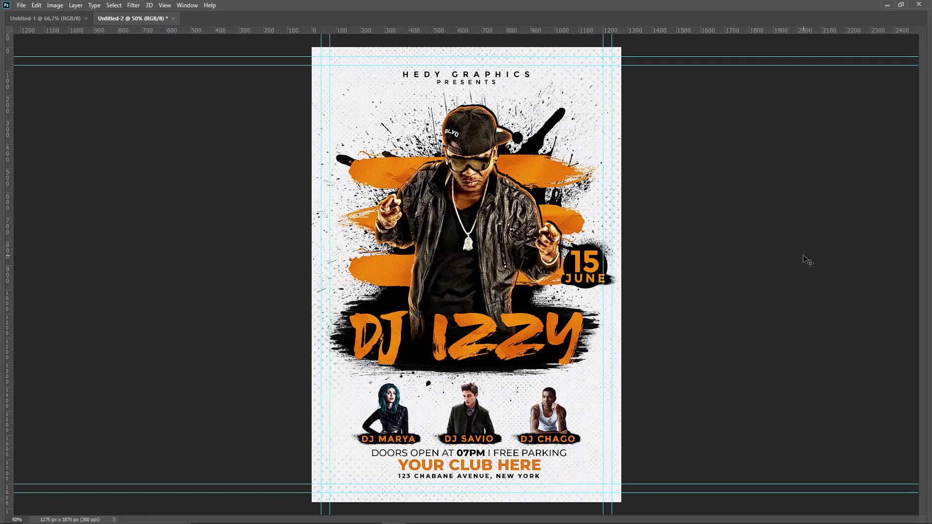
key("ctrl+semicolon")
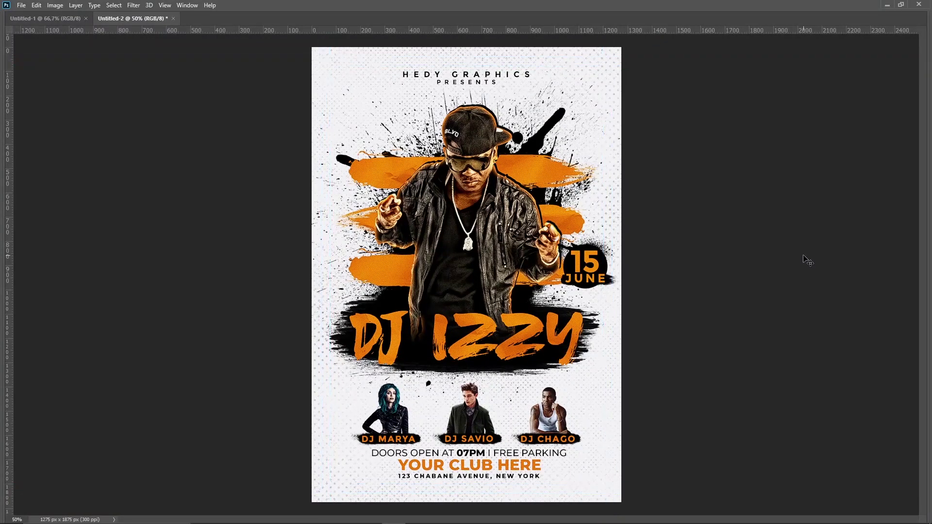